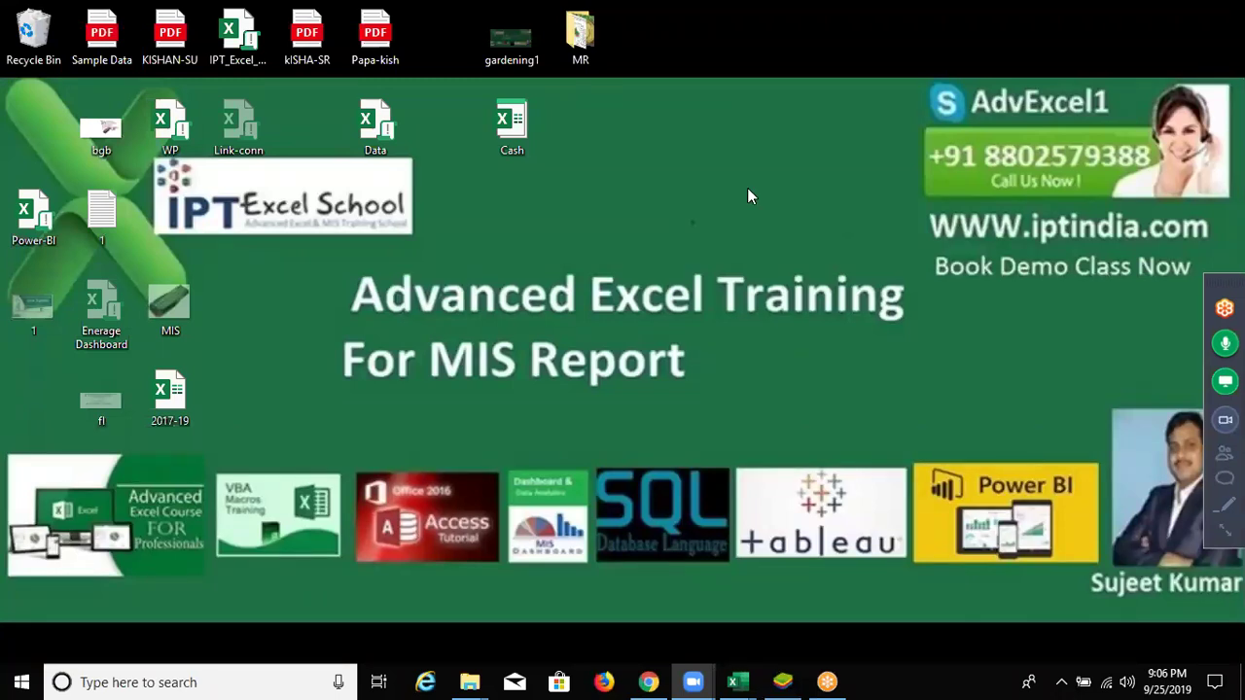
- Close the Book1 workbook with Don't Save and restore the Data workbook window
mouse_move(734, 680)
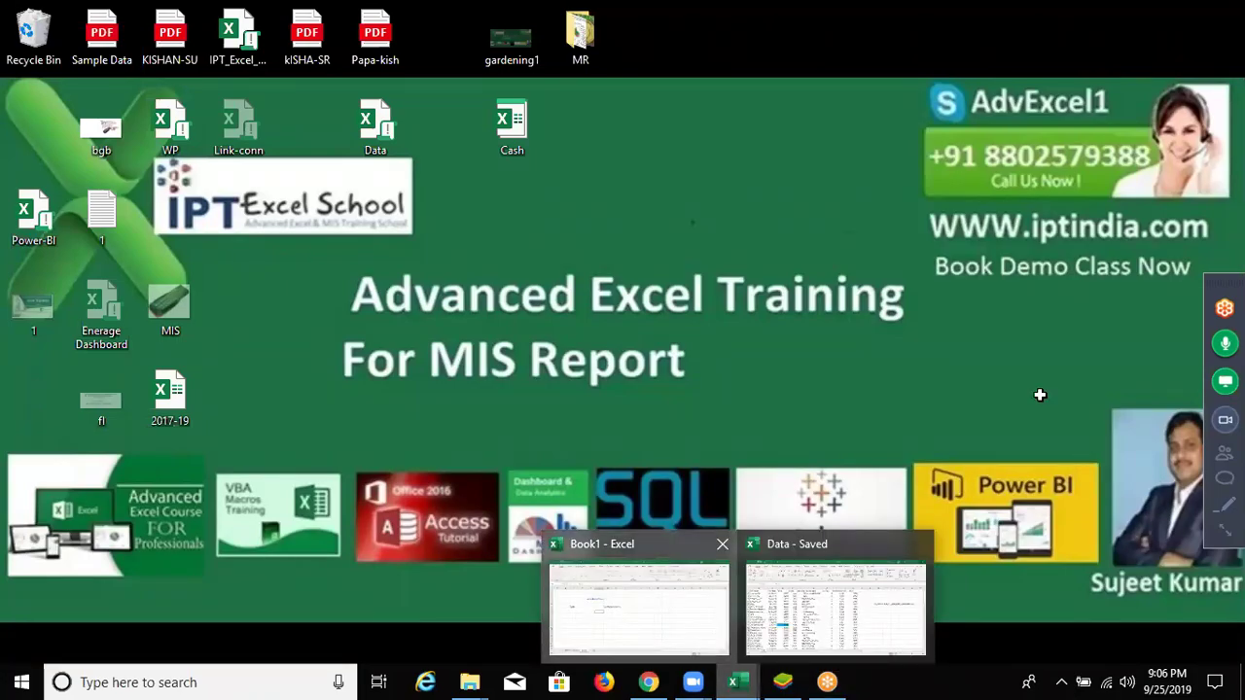
click(639, 608)
click(1224, 14)
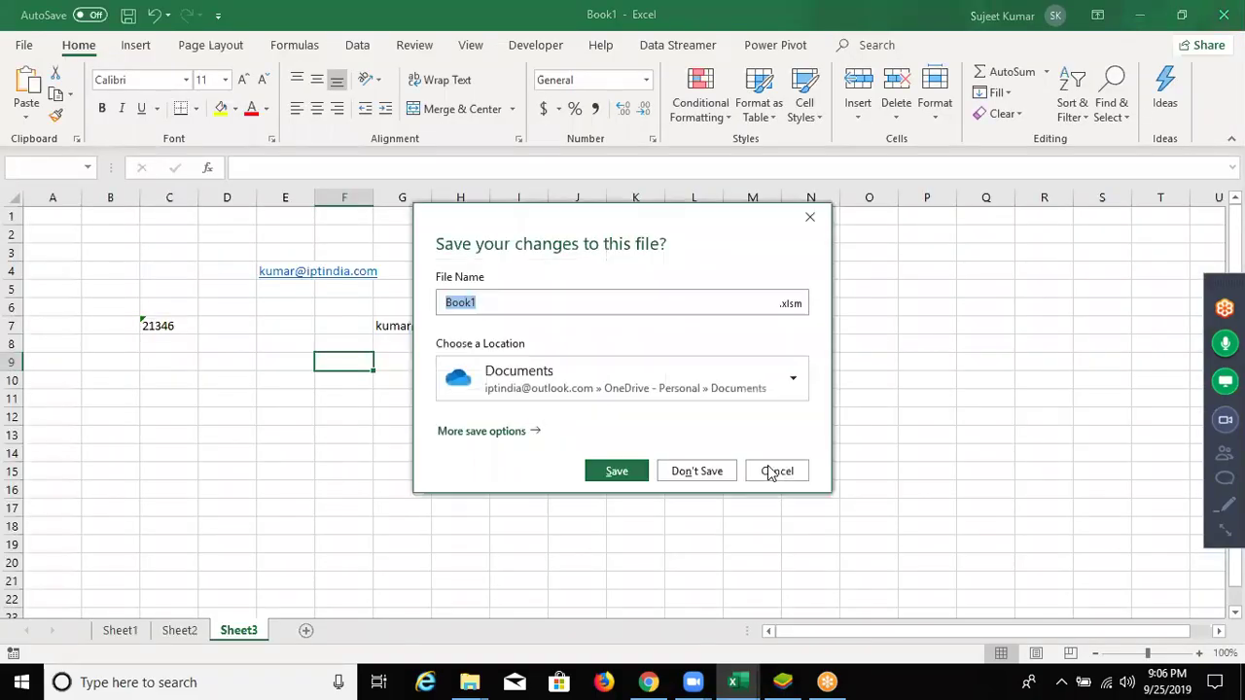
click(717, 474)
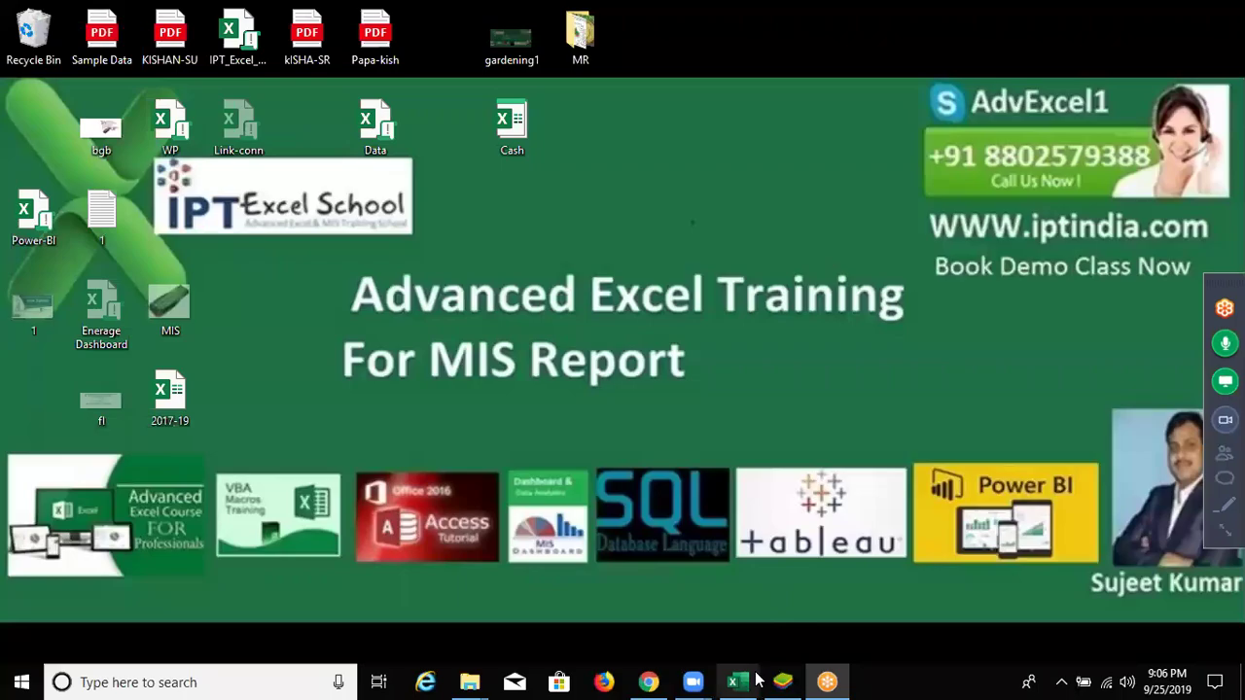
click(758, 680)
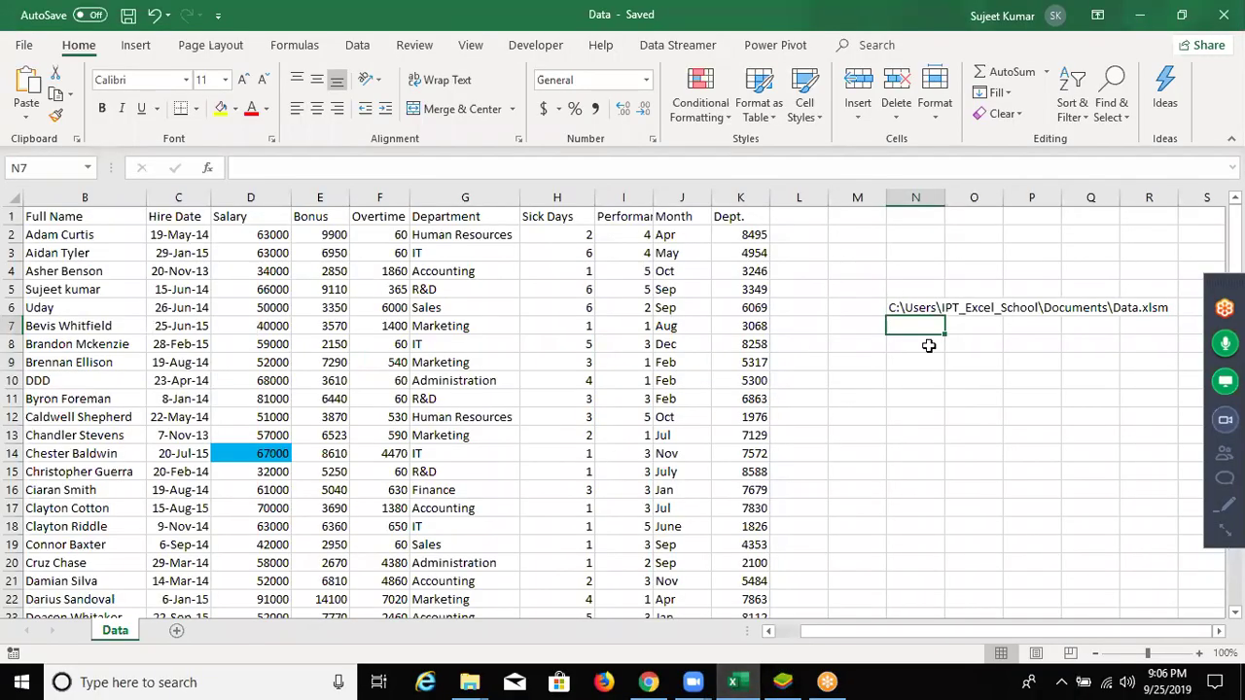
- Delete the file-path note in M3:N9 and return to the top of the table
drag(861, 252, 942, 368)
key(Delete)
key(ctrl+Left)
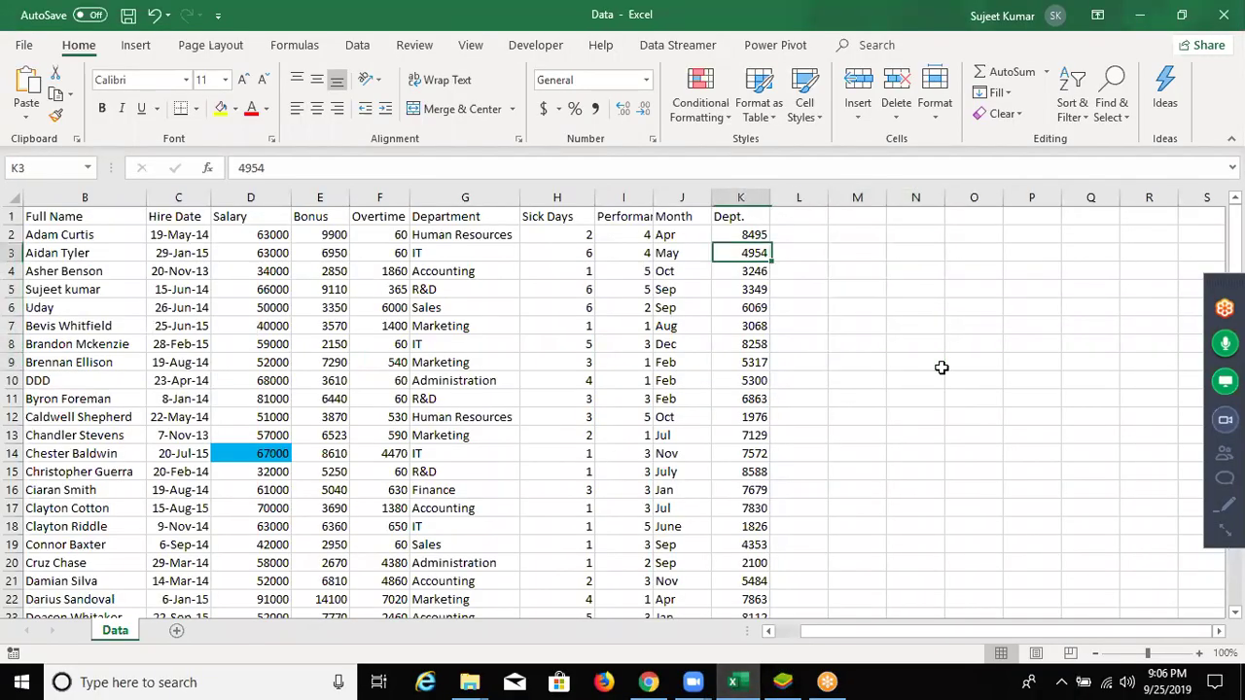
key(ctrl+Left)
key(Up)
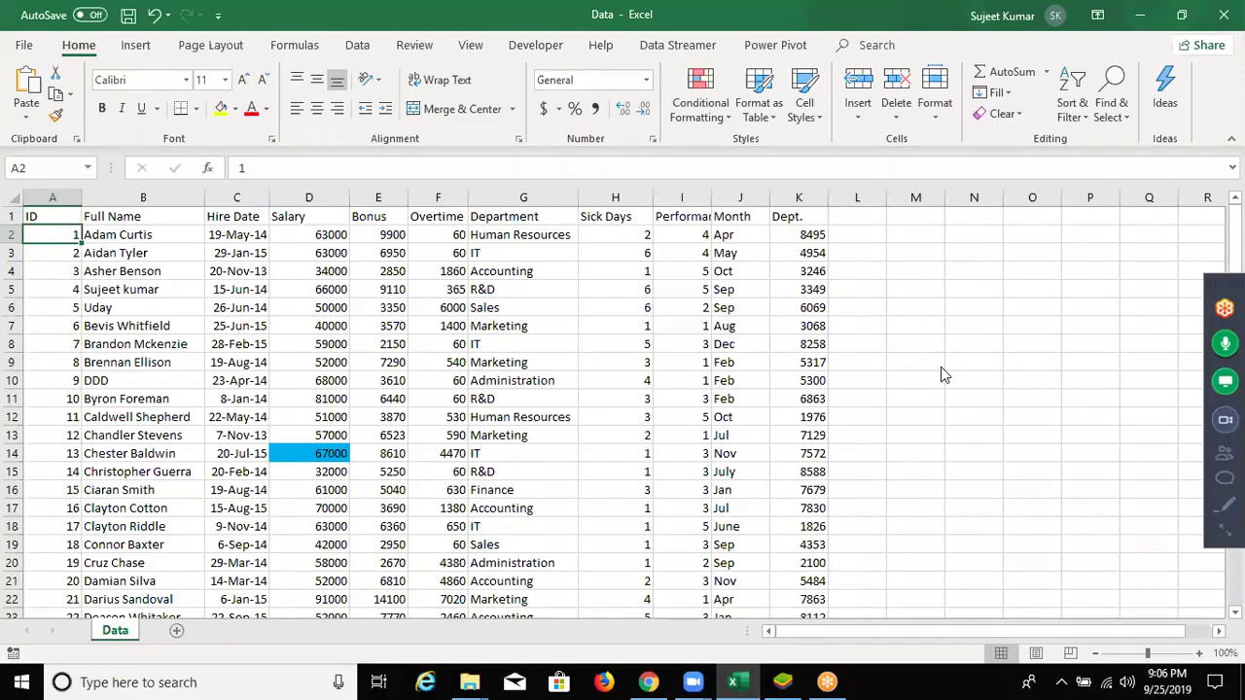
- Select the table's header row, check the data's extent, and return to cell A1
key(super+d)
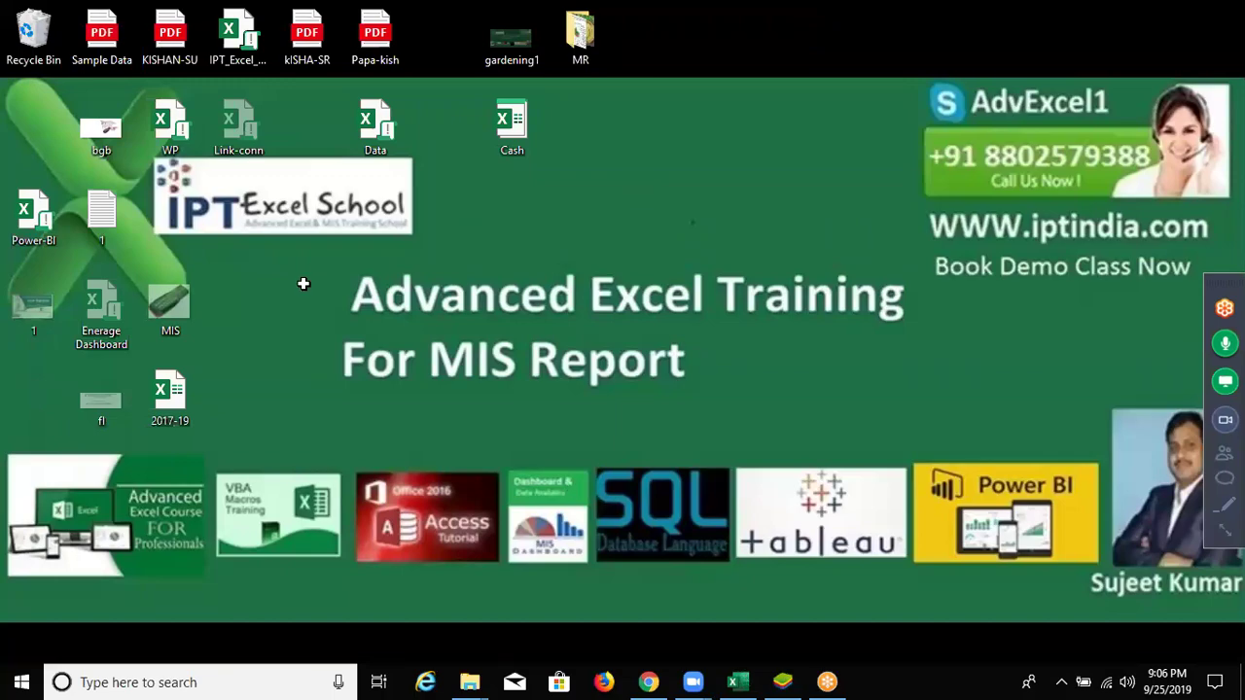
key(super+d)
key(Up)
key(Right)
key(Right)
key(Right)
key(Right)
key(Right)
key(Right)
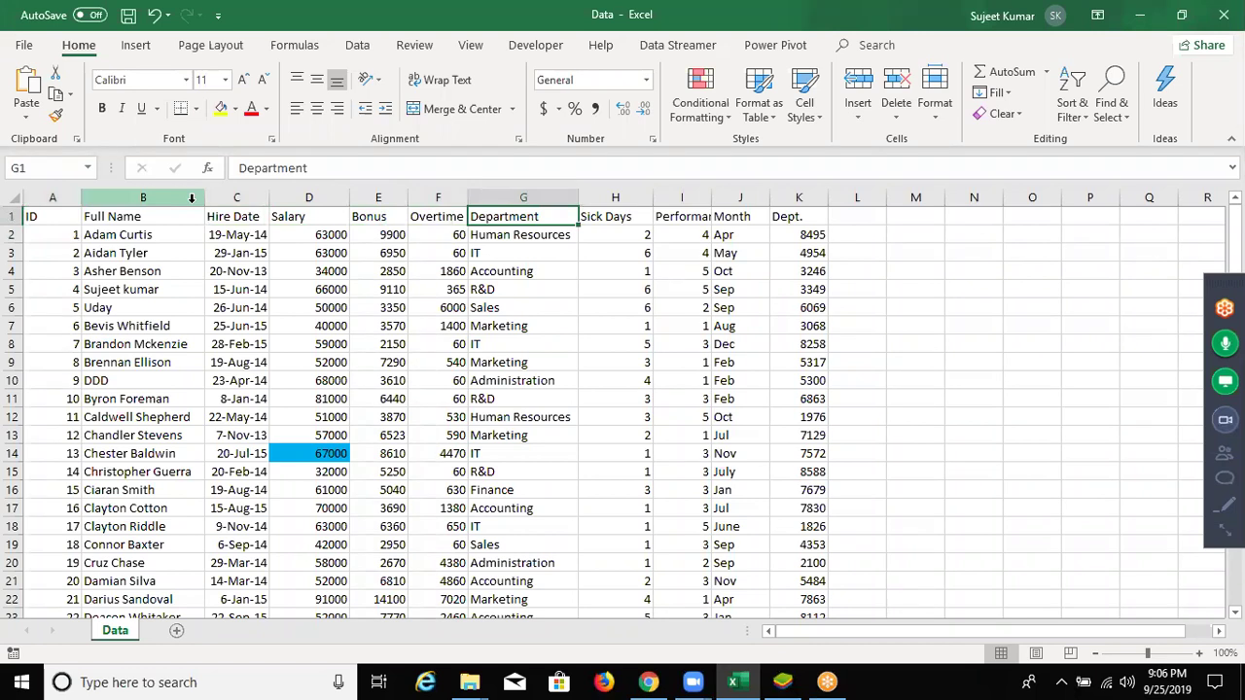
key(Right)
key(Right)
key(Right)
key(Right)
key(ctrl+shift+Left)
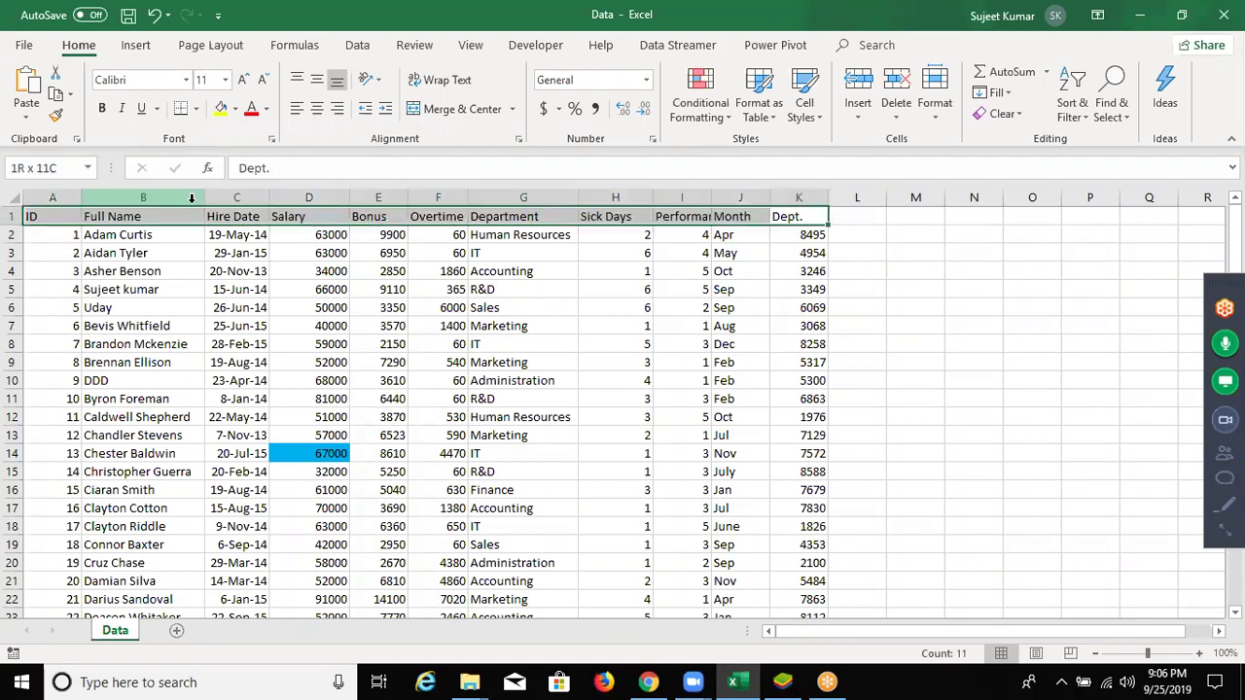
key(ctrl+shift+Down)
key(ctrl+Up)
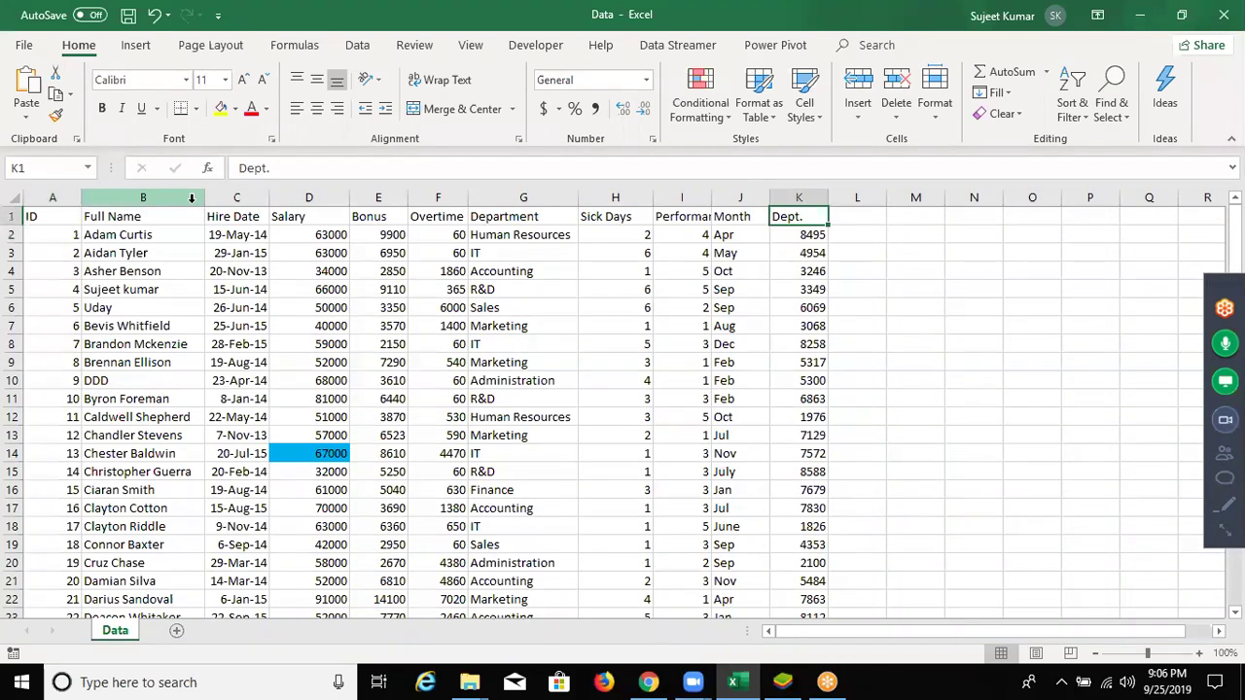
key(ctrl+Home)
click(135, 45)
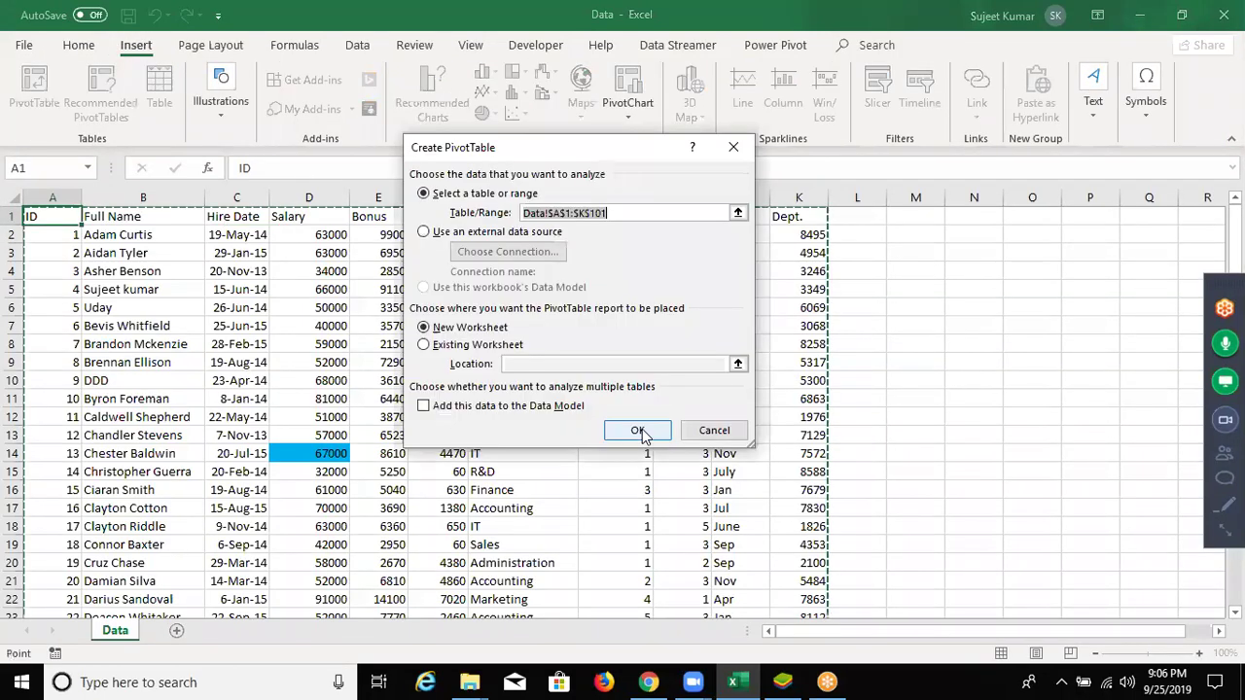
- Create PivotTable1 on a new worksheet from the range Data!$A$1:$K$101
click(638, 431)
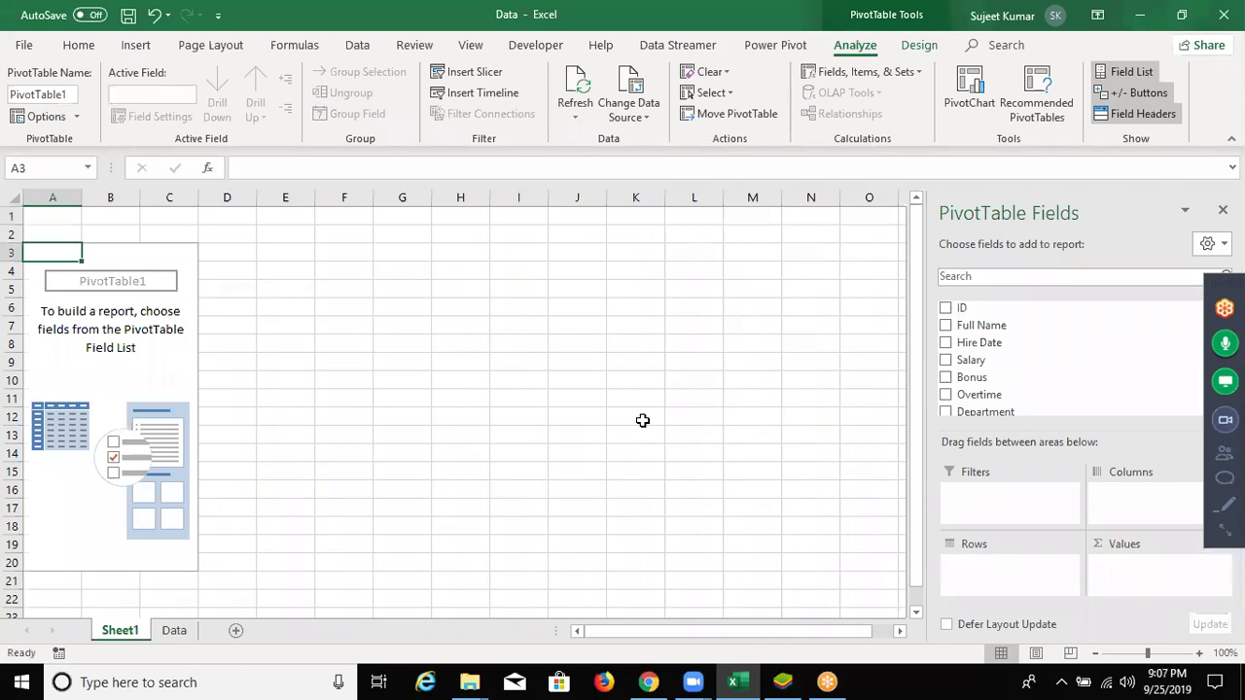
click(172, 360)
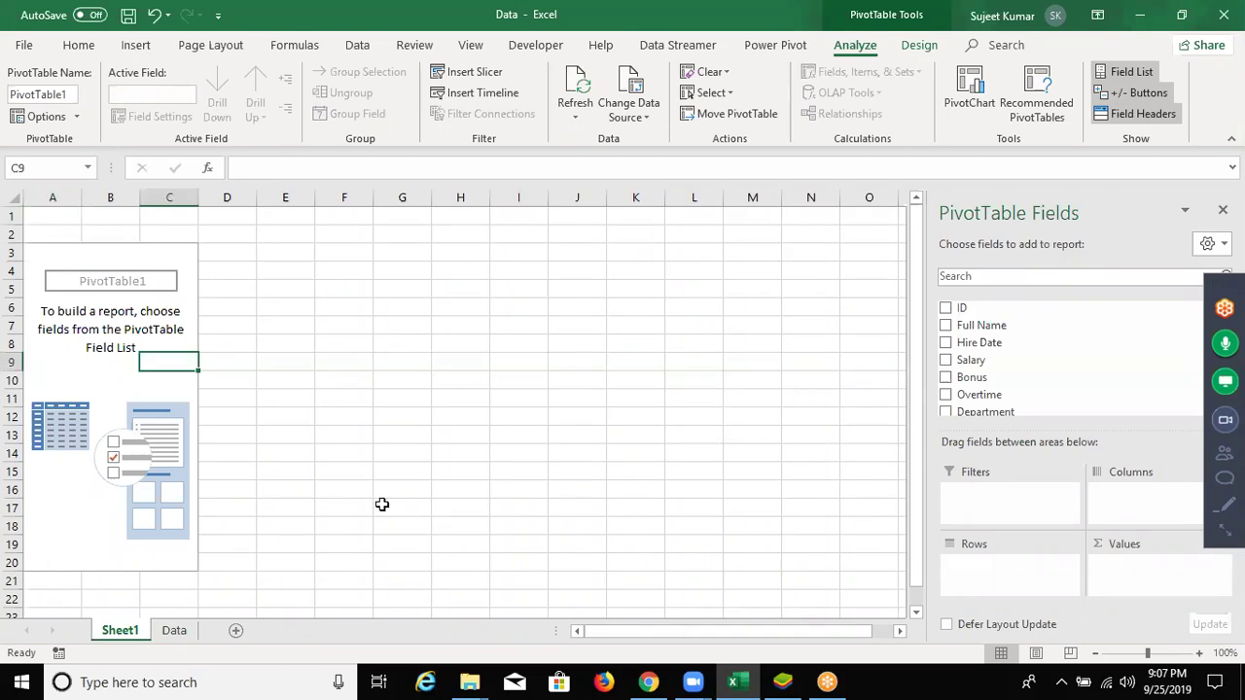
- Return to the Data sheet and select the Salary column instead of Department
click(176, 630)
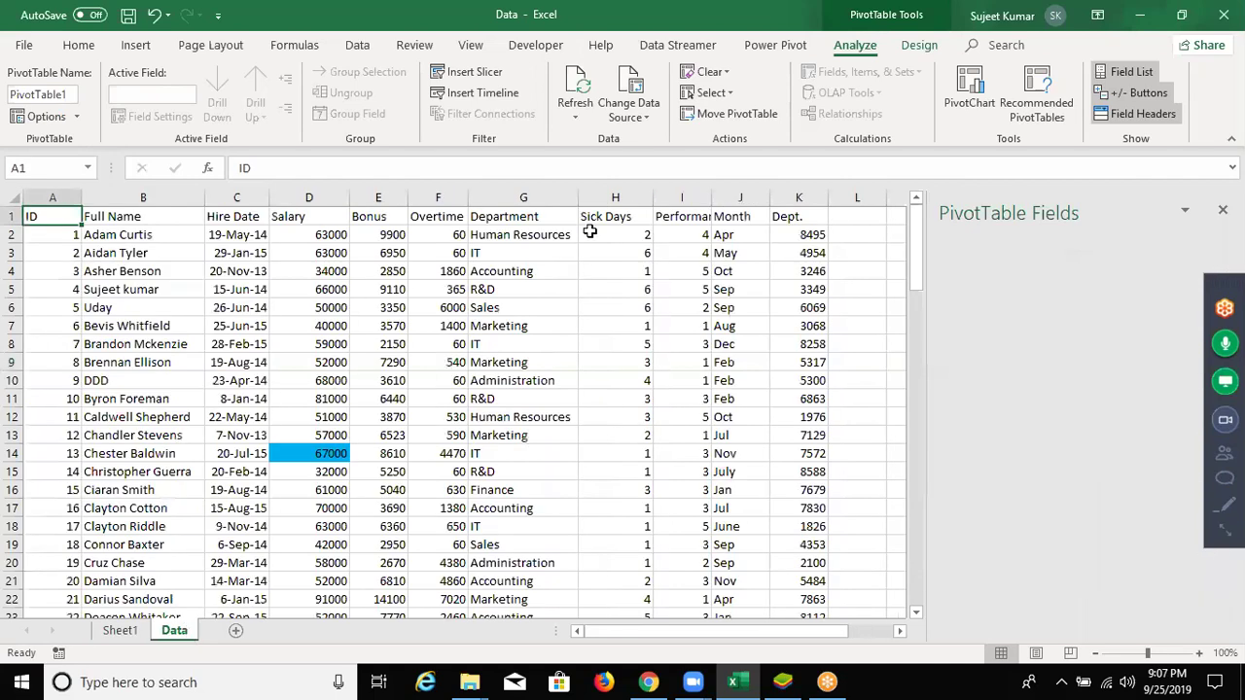
click(521, 197)
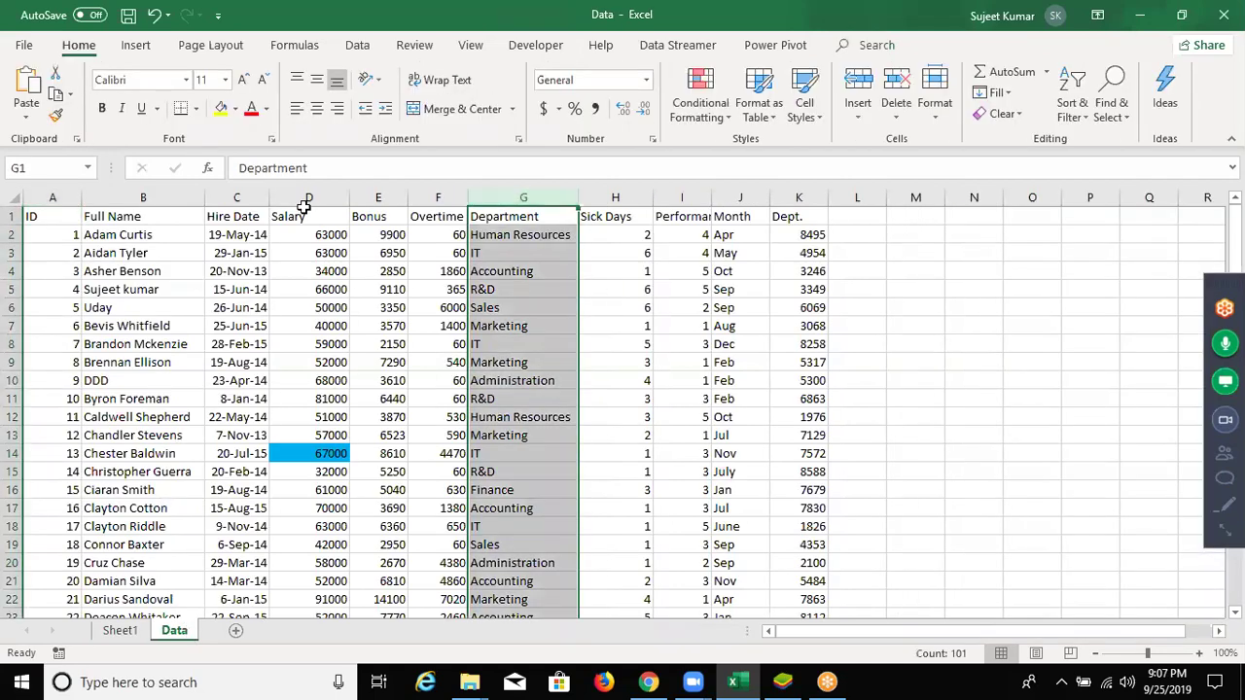
key(Left)
key(Left)
key(Left)
key(ctrl+space)
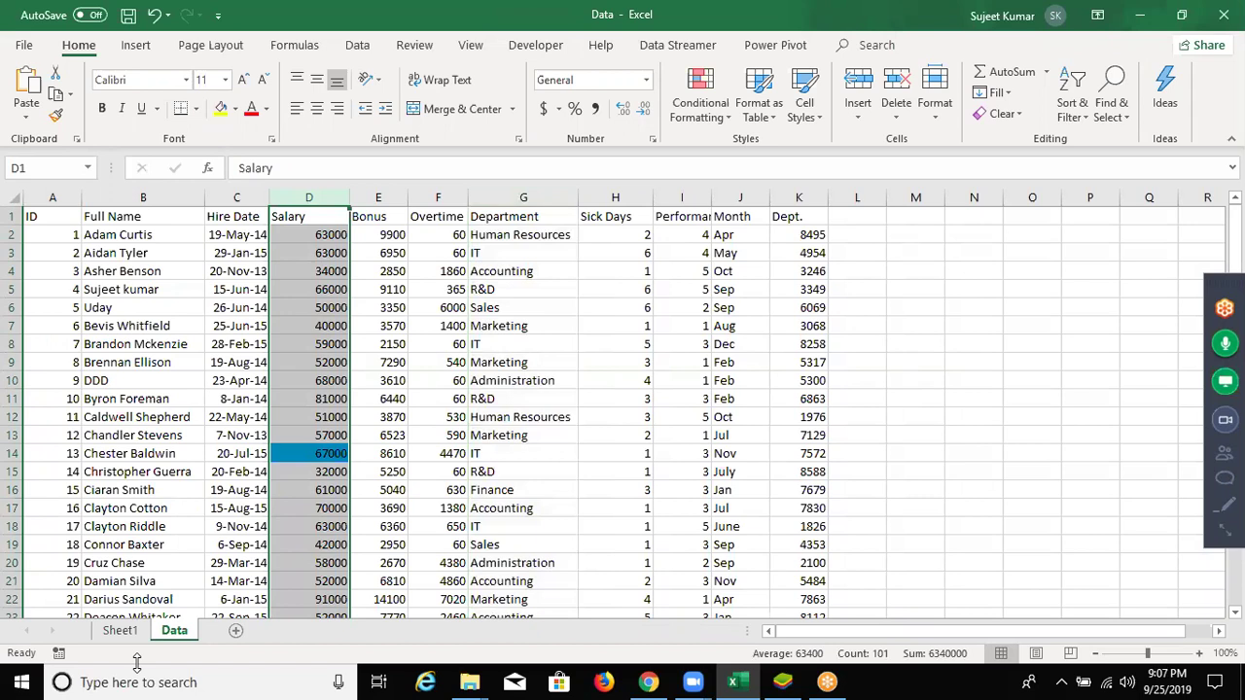
click(786, 681)
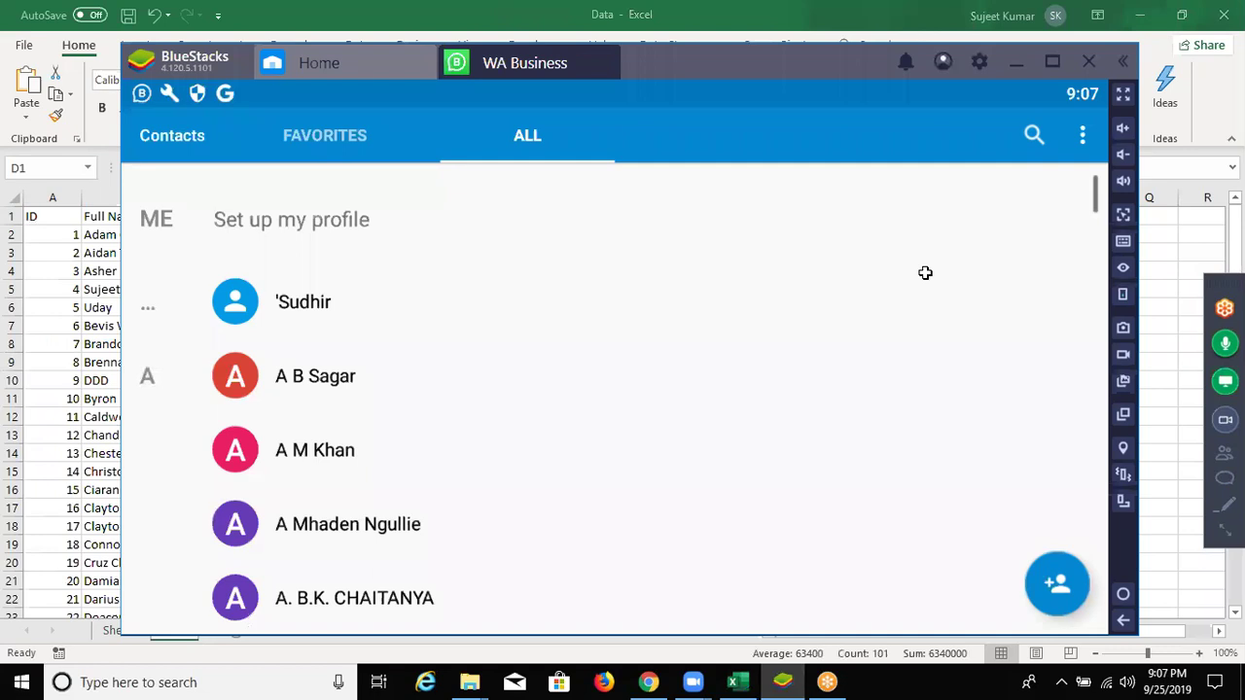
key(alt+Tab)
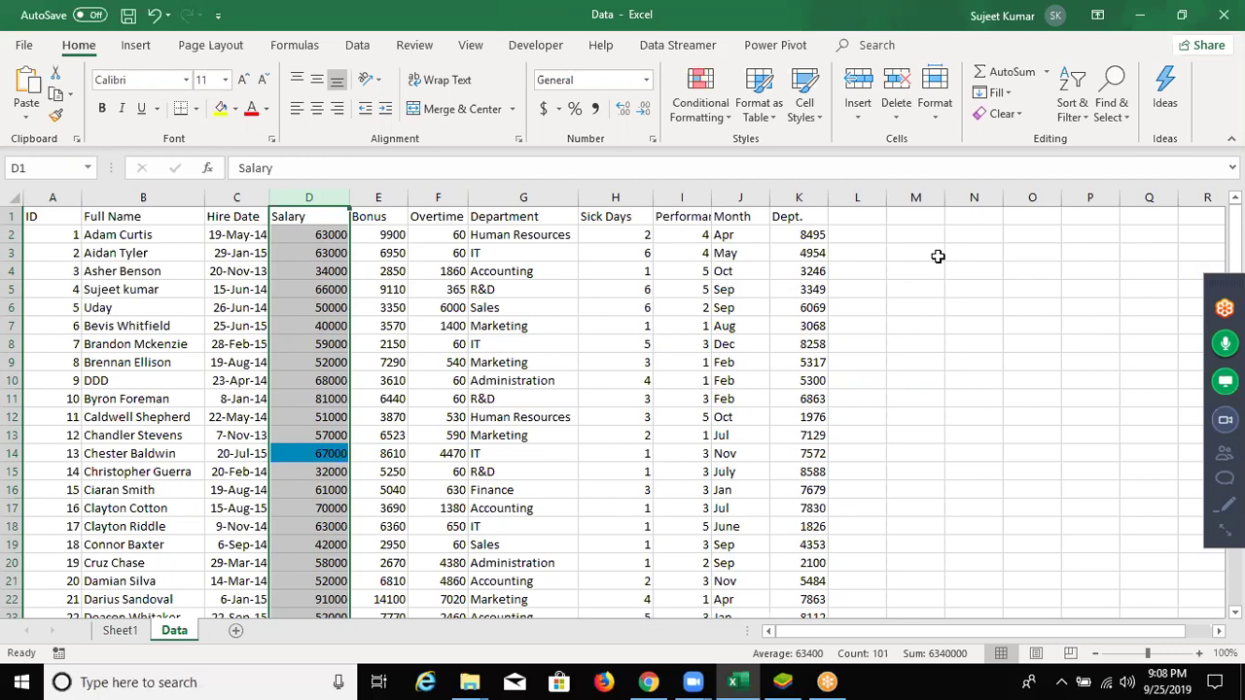
- Insert a PivotTable with Alt+N+V, putting Department in Rows and Salary in Values
click(295, 222)
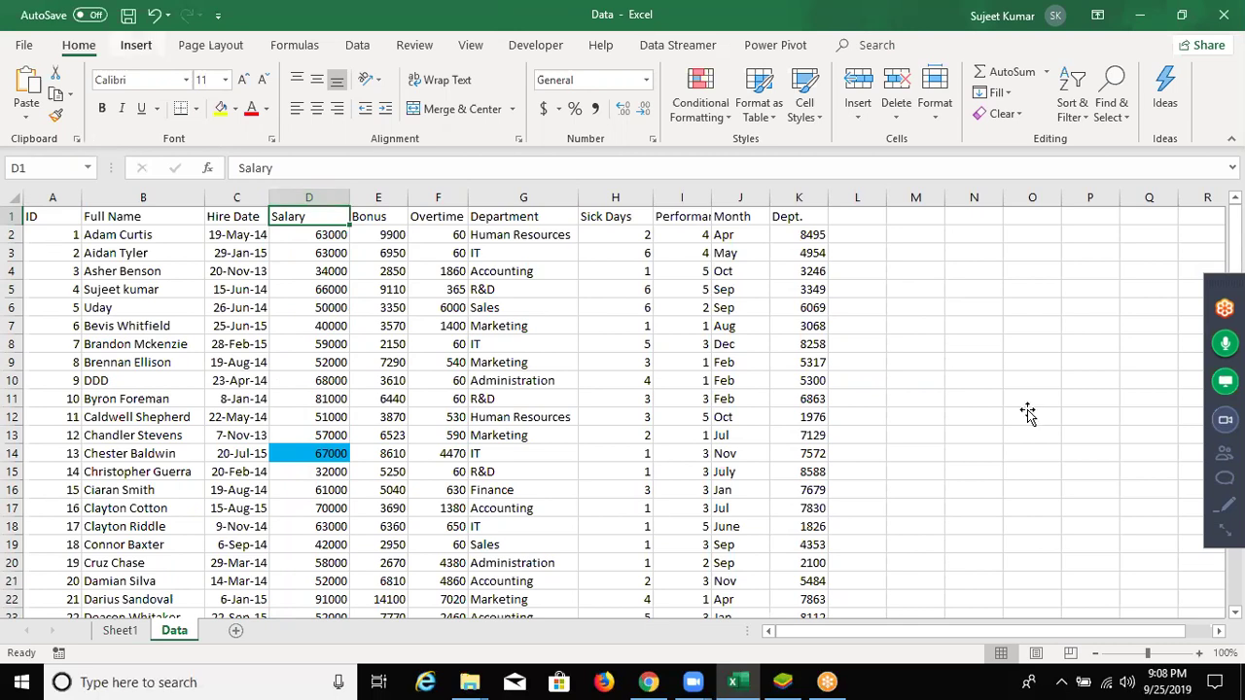
key(alt+n)
key(v)
key(Return)
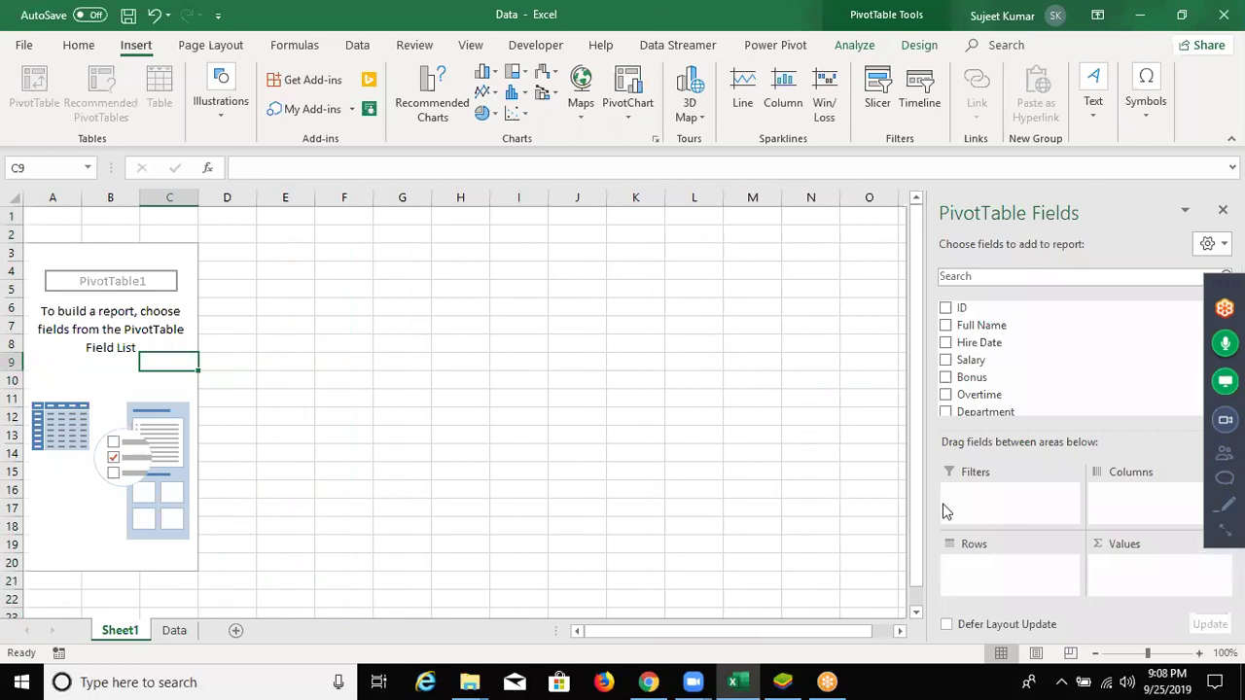
mouse_move(1010, 421)
mouse_down()
mouse_move(1036, 579)
mouse_move(1027, 571)
mouse_up()
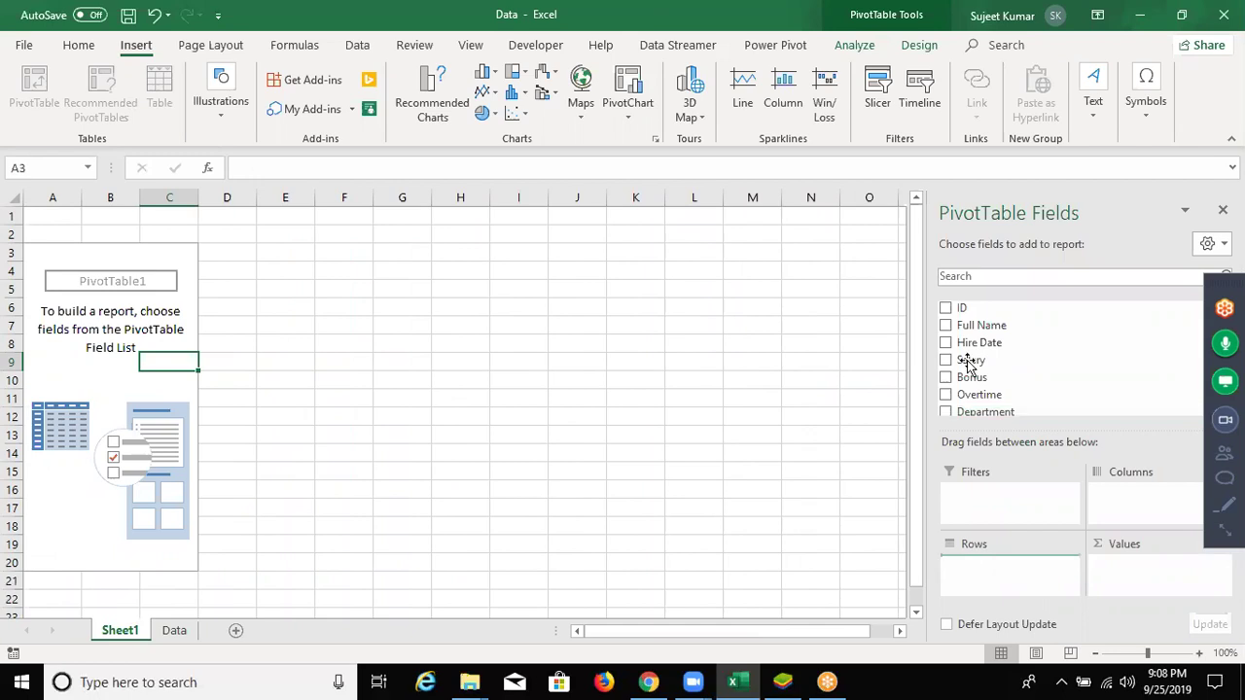
drag(968, 362, 1112, 582)
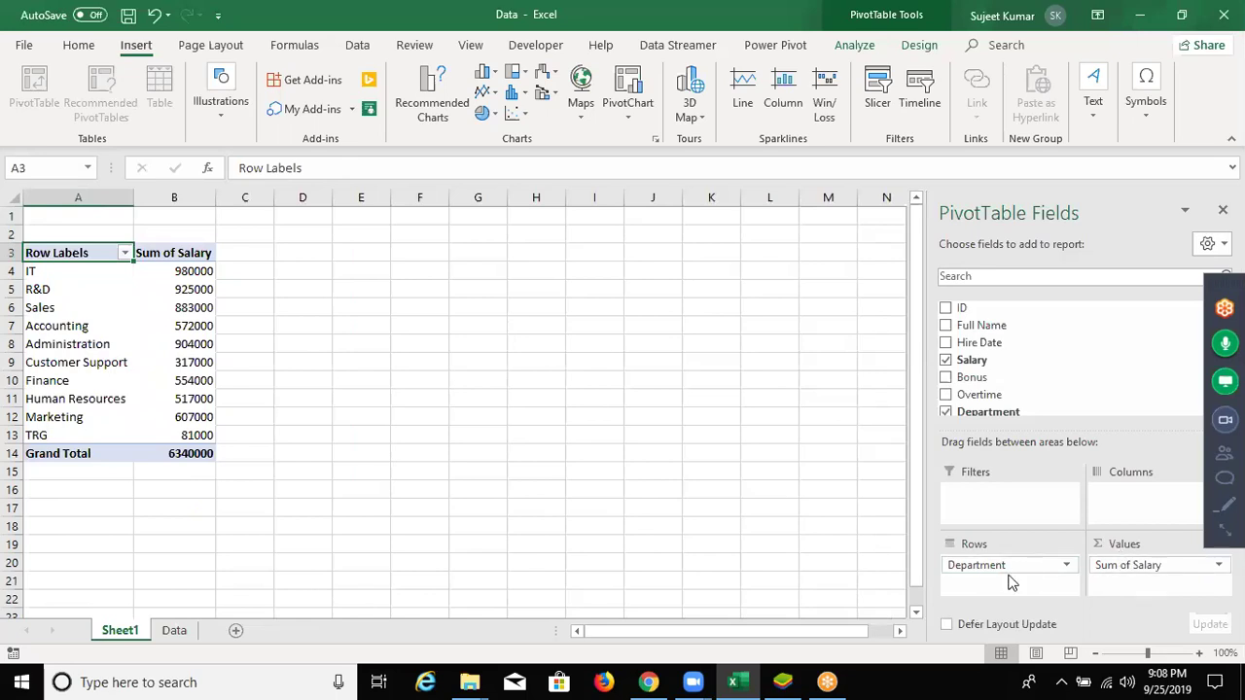
- Review the source data, try Department in Columns then back in Rows, and select B4:B13
click(177, 638)
drag(39, 272, 93, 422)
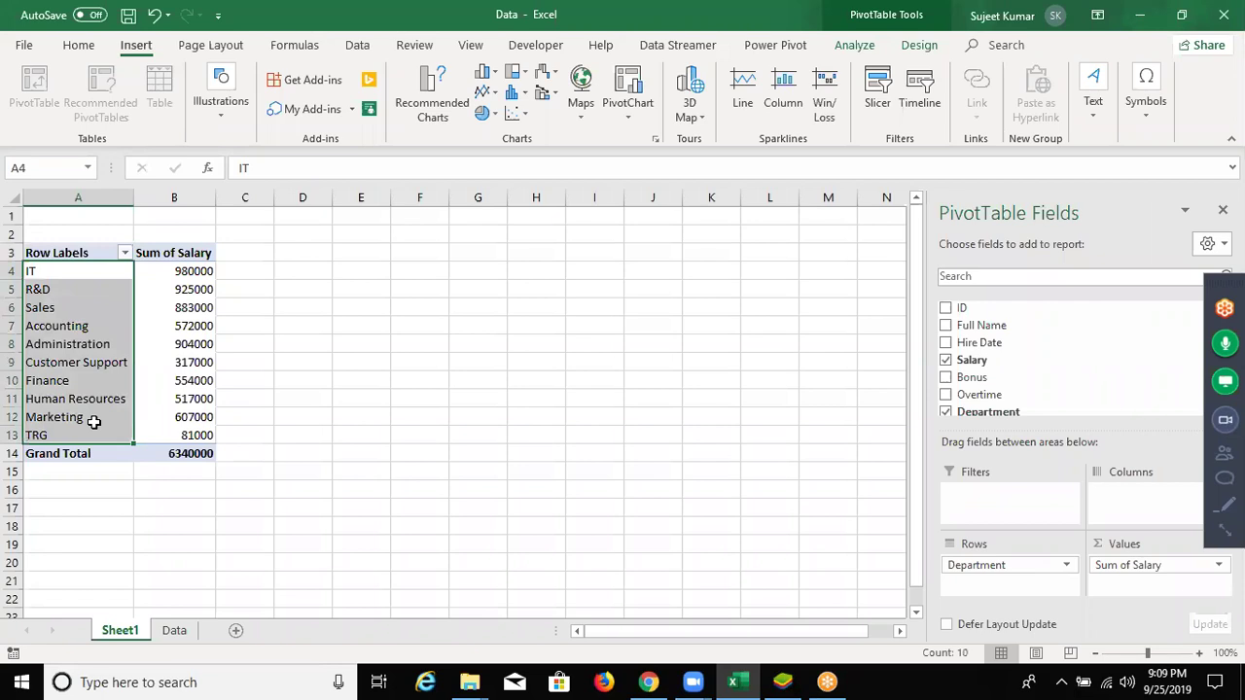
drag(1002, 565, 1118, 506)
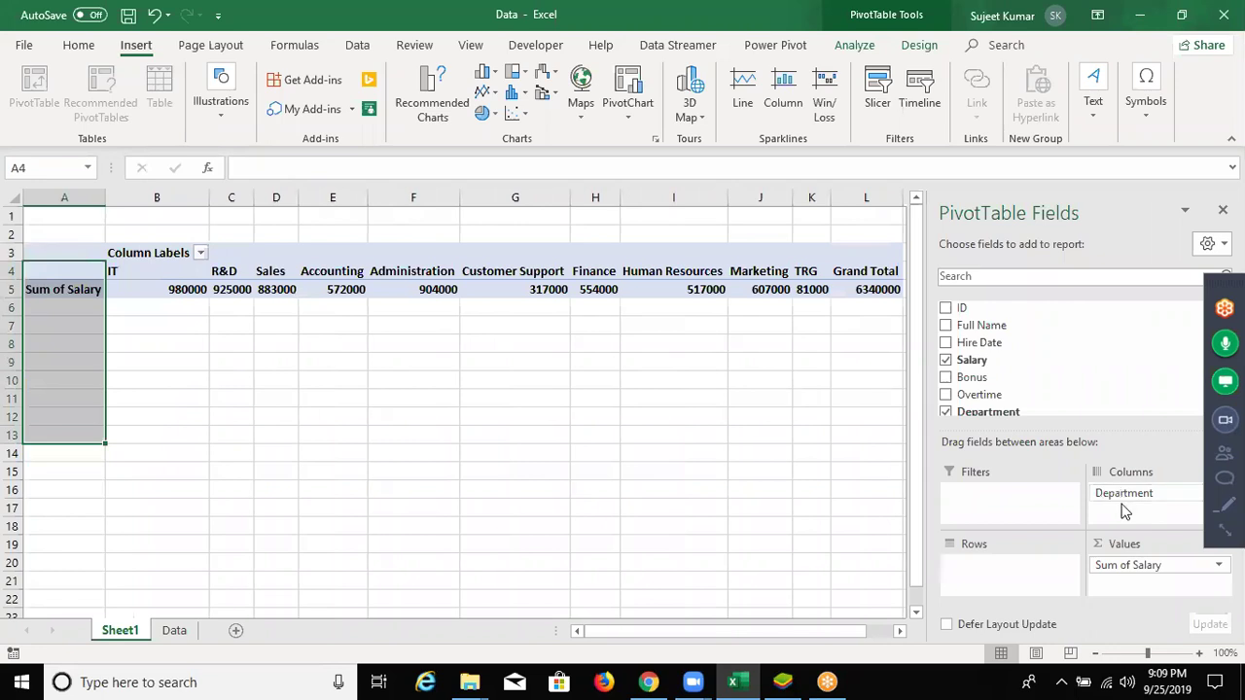
drag(1125, 496, 1038, 567)
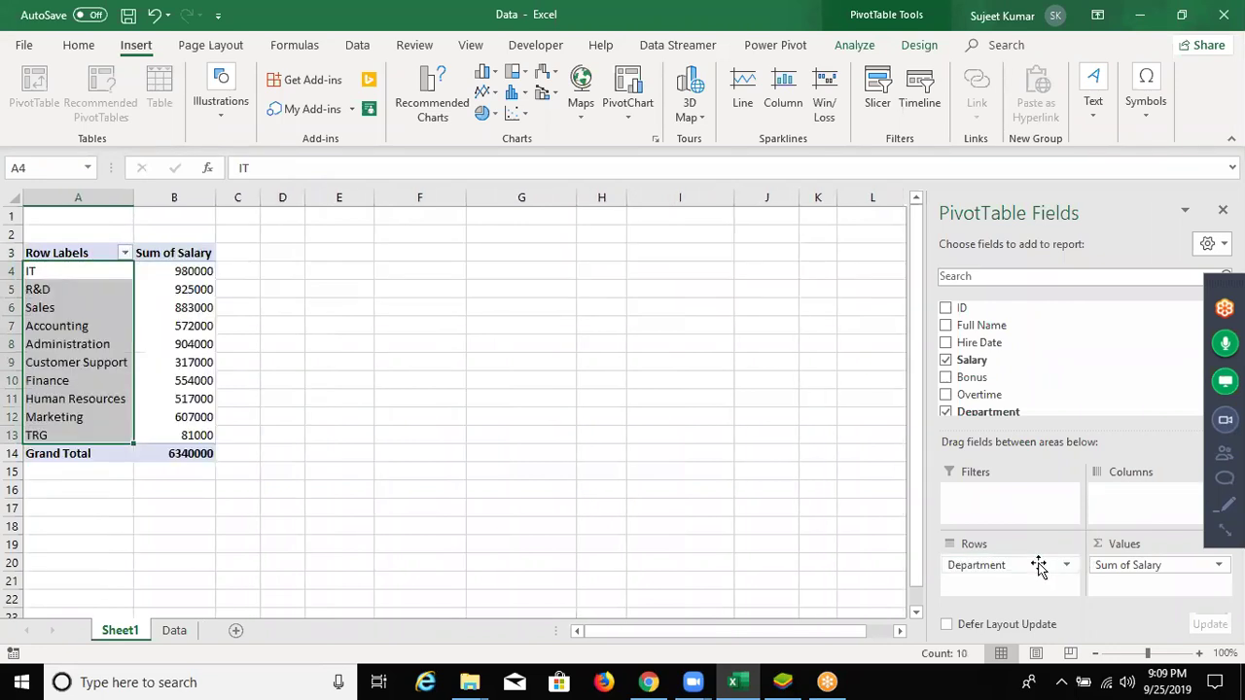
drag(195, 276, 154, 439)
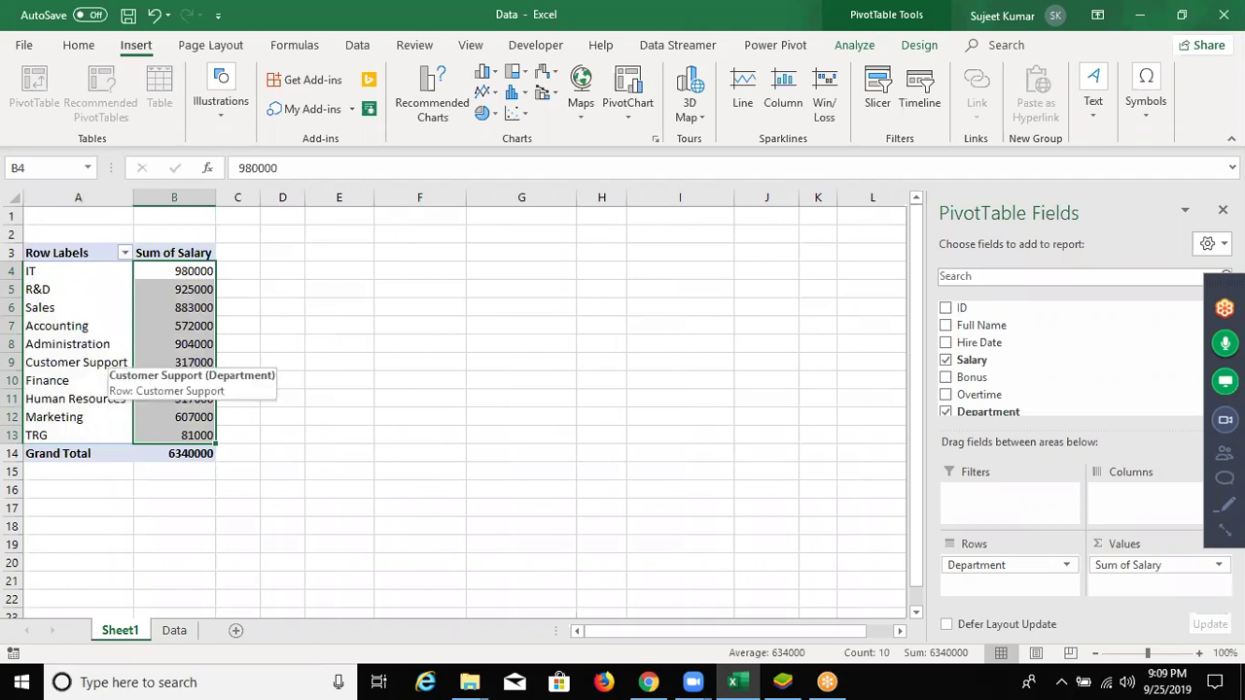
click(1224, 453)
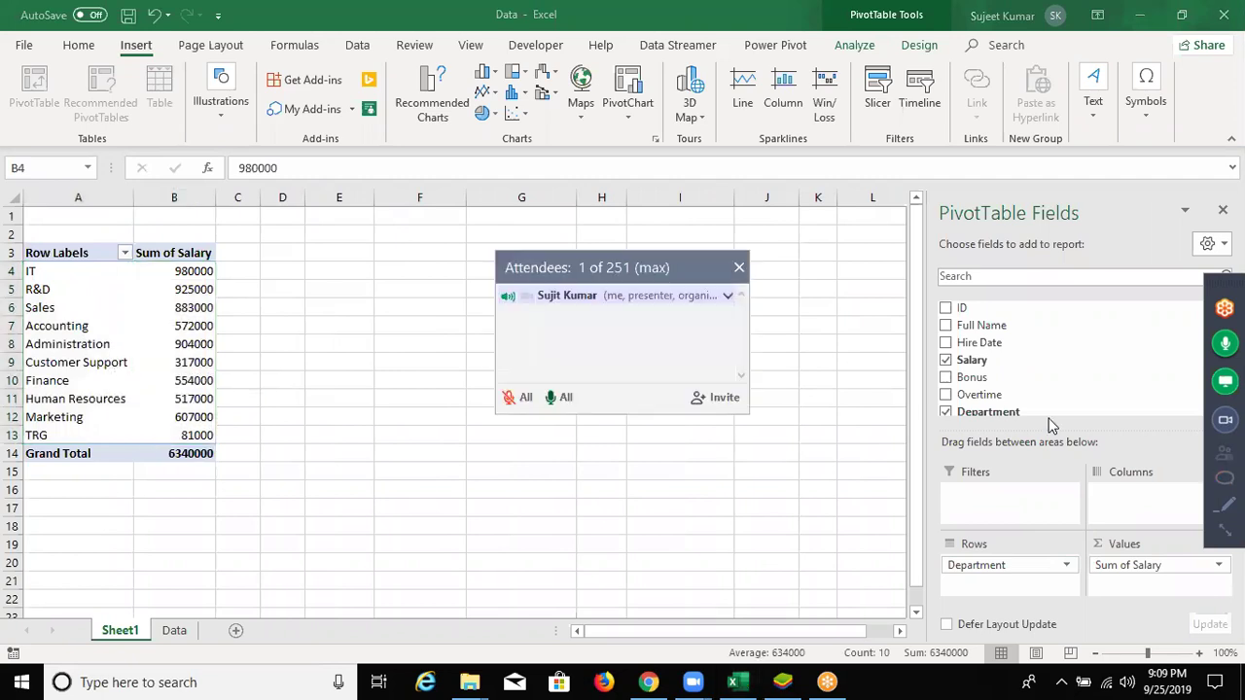
click(738, 269)
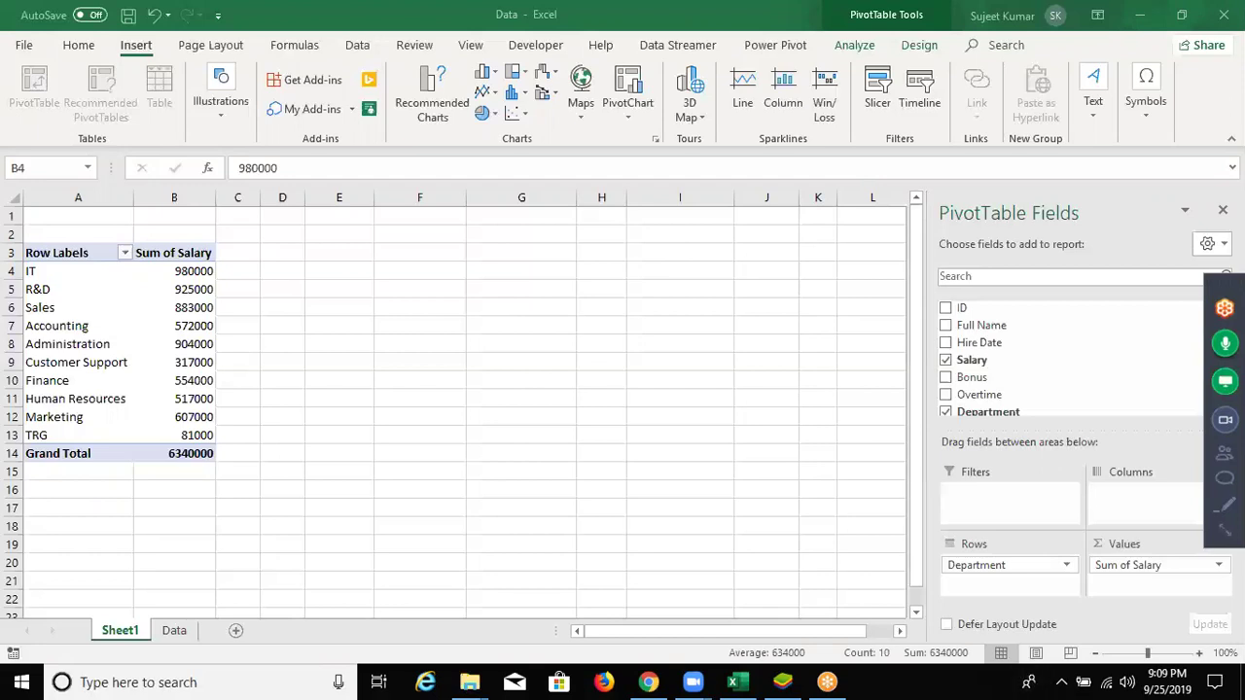
drag(174, 270, 175, 435)
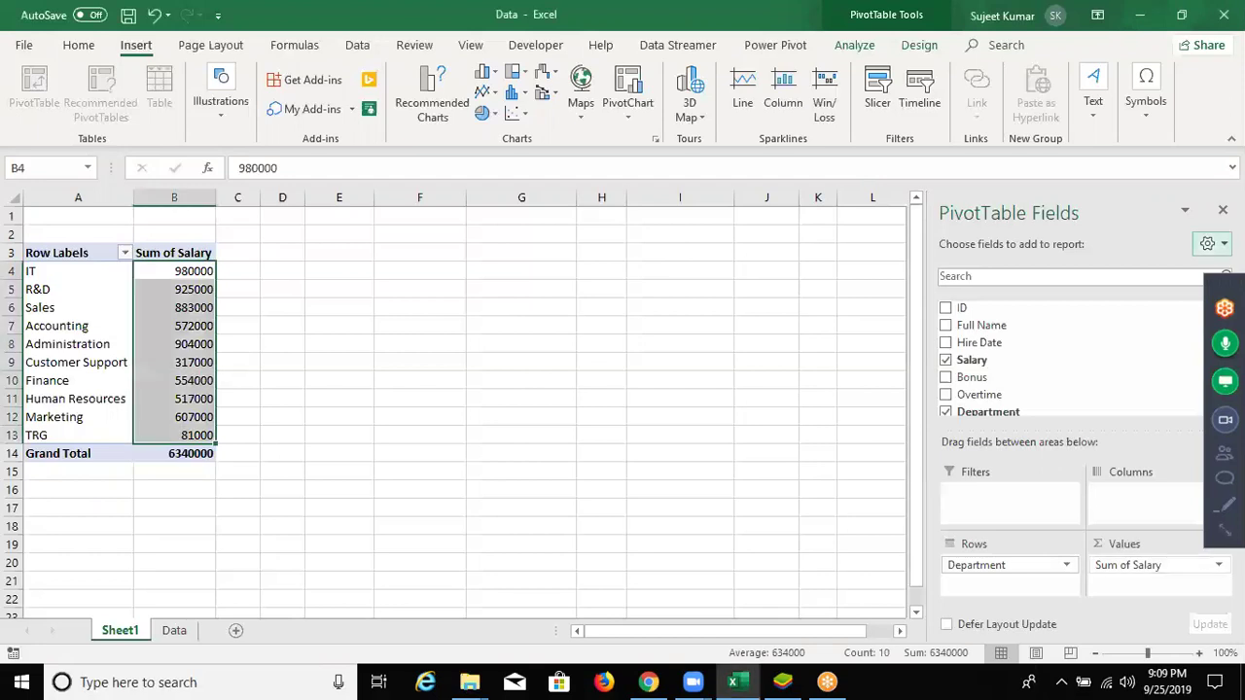
- Summarise Salary by Average instead of Sum, giving IT 70000 and a 63400 grand total
click(1187, 567)
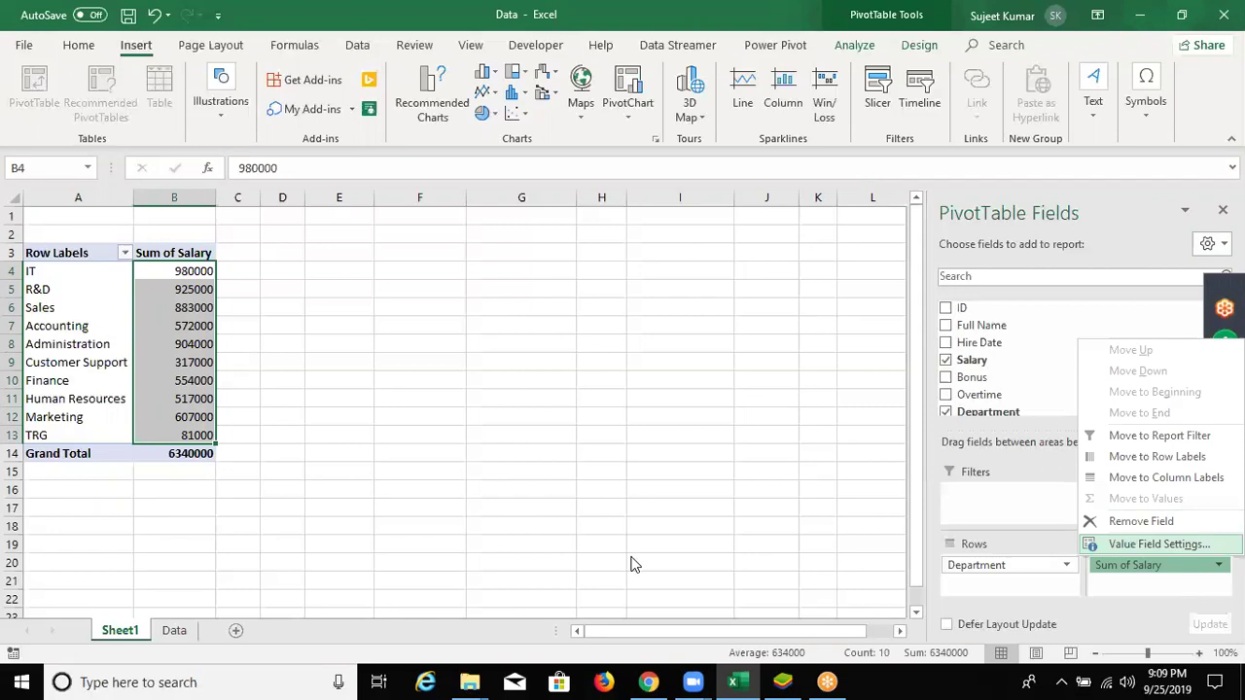
key(Return)
key(Escape)
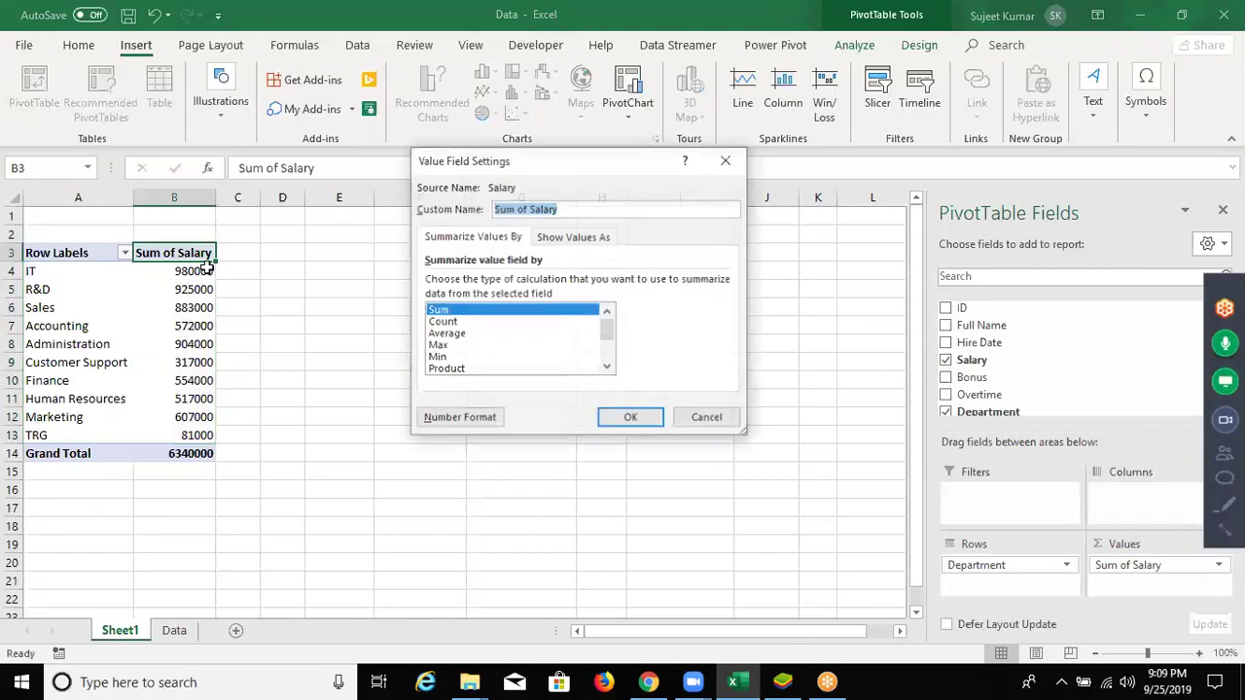
key(Escape)
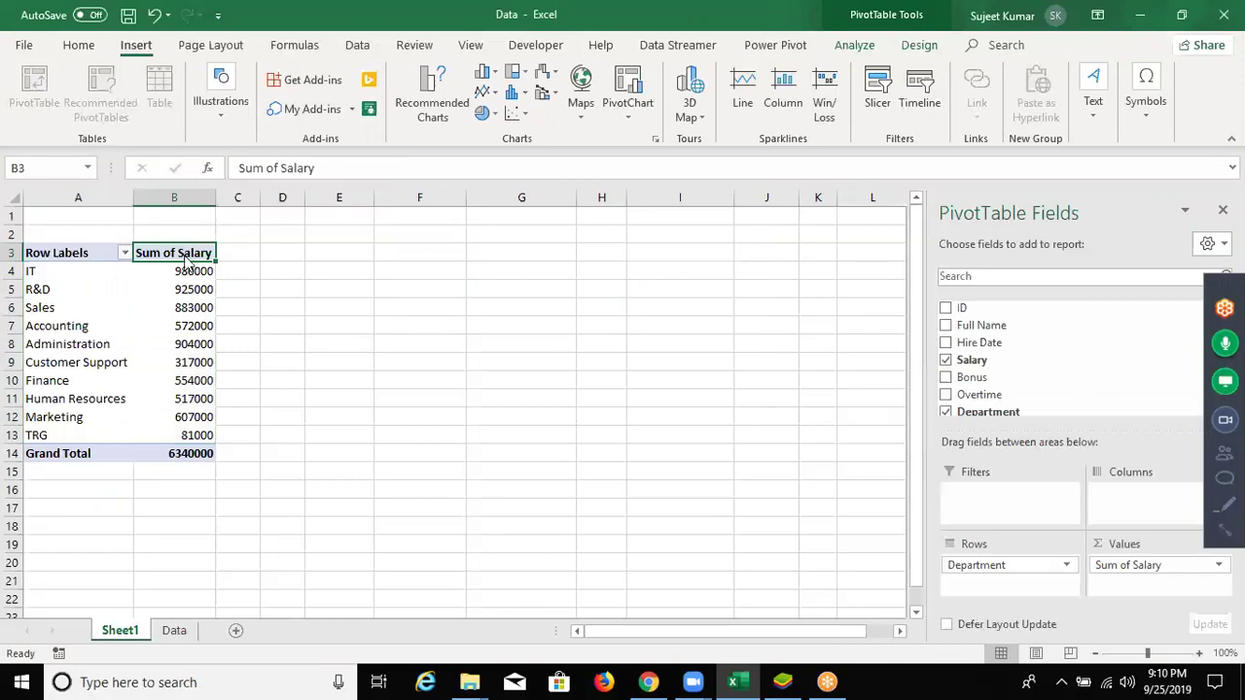
double_click(185, 259)
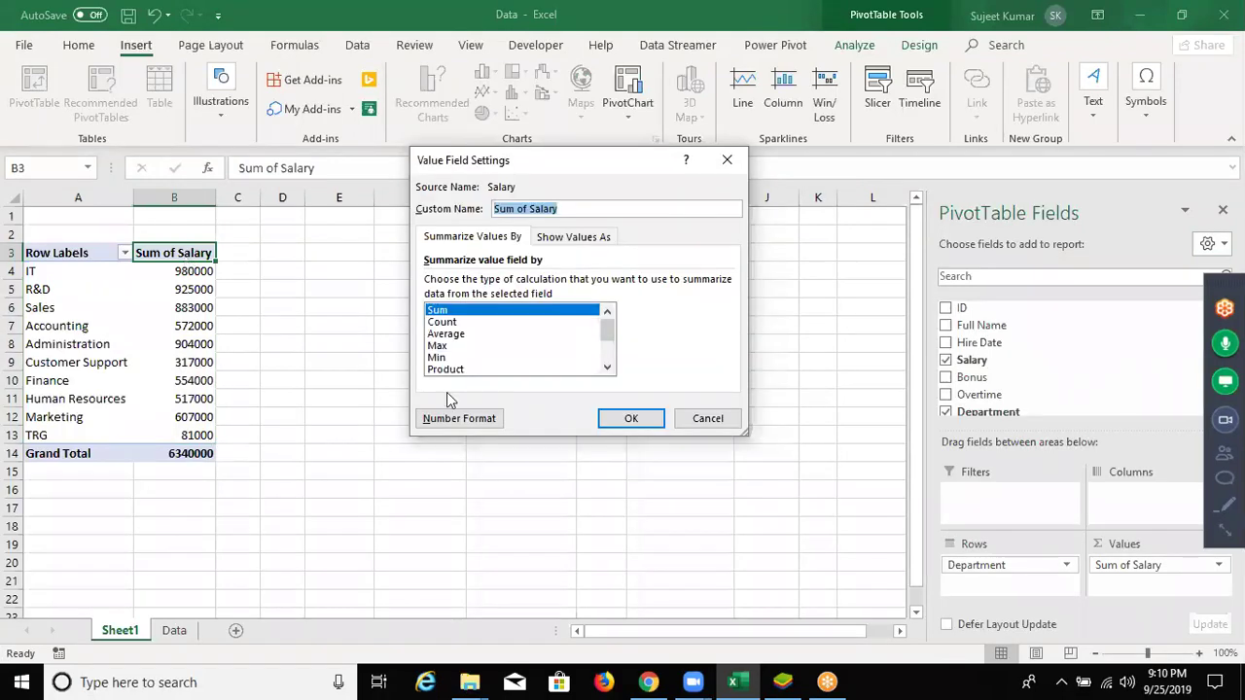
click(444, 334)
key(Return)
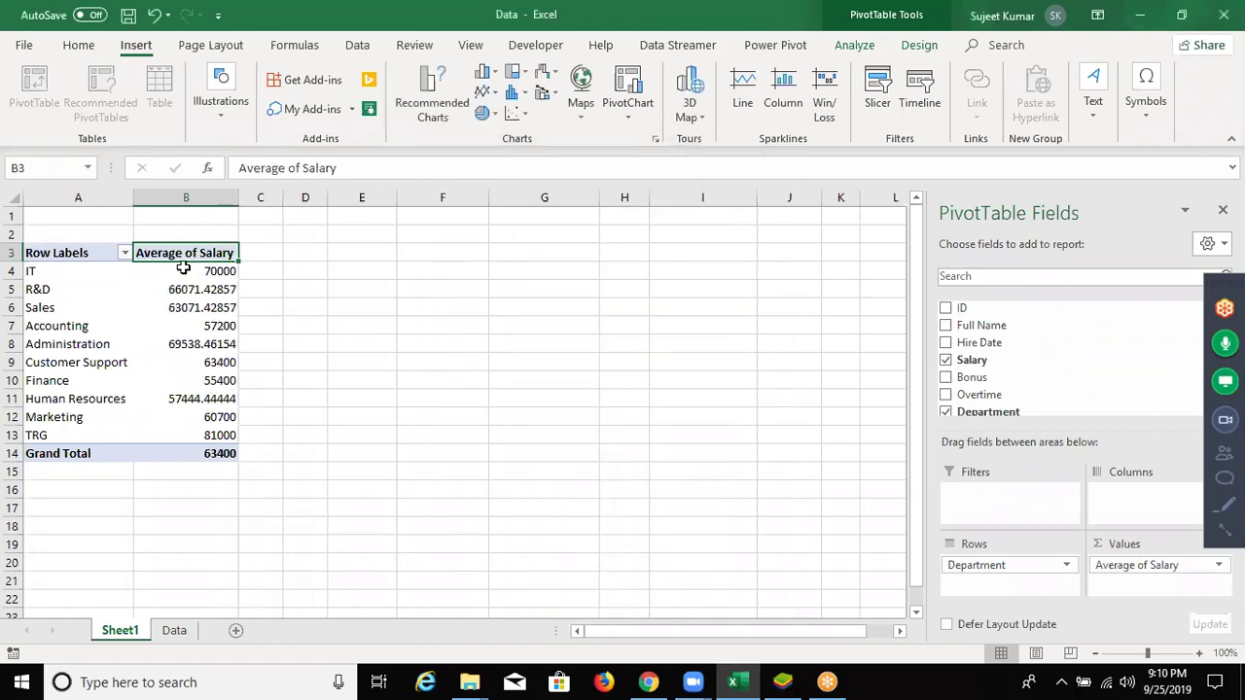
mouse_move(182, 270)
mouse_down()
mouse_move(202, 454)
mouse_move(206, 434)
mouse_up()
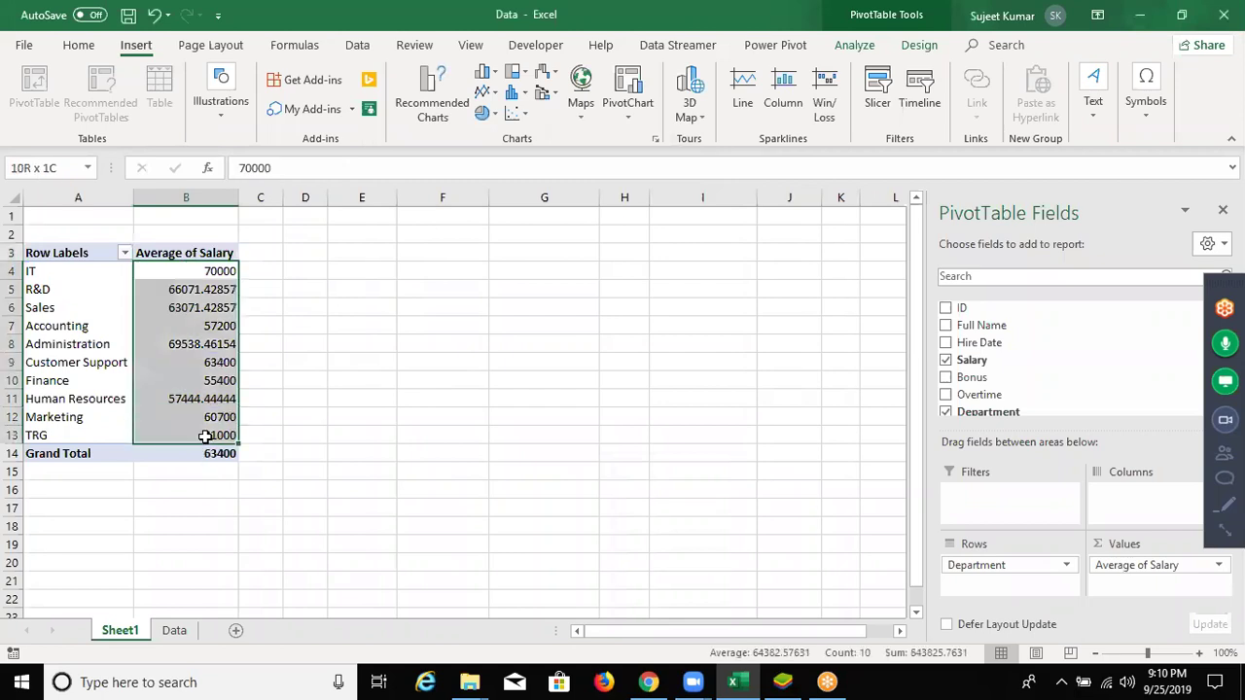
- Format the average salaries to two decimal places, e.g. R&D at 66071.43
click(79, 47)
click(624, 111)
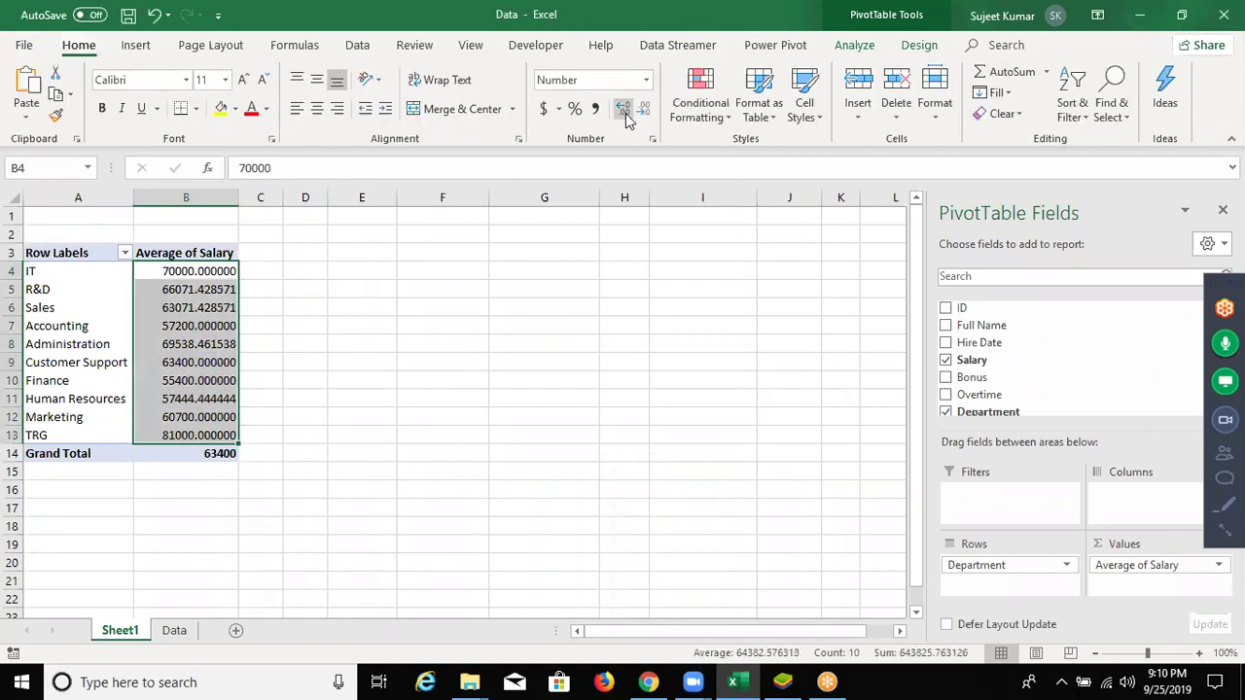
click(628, 112)
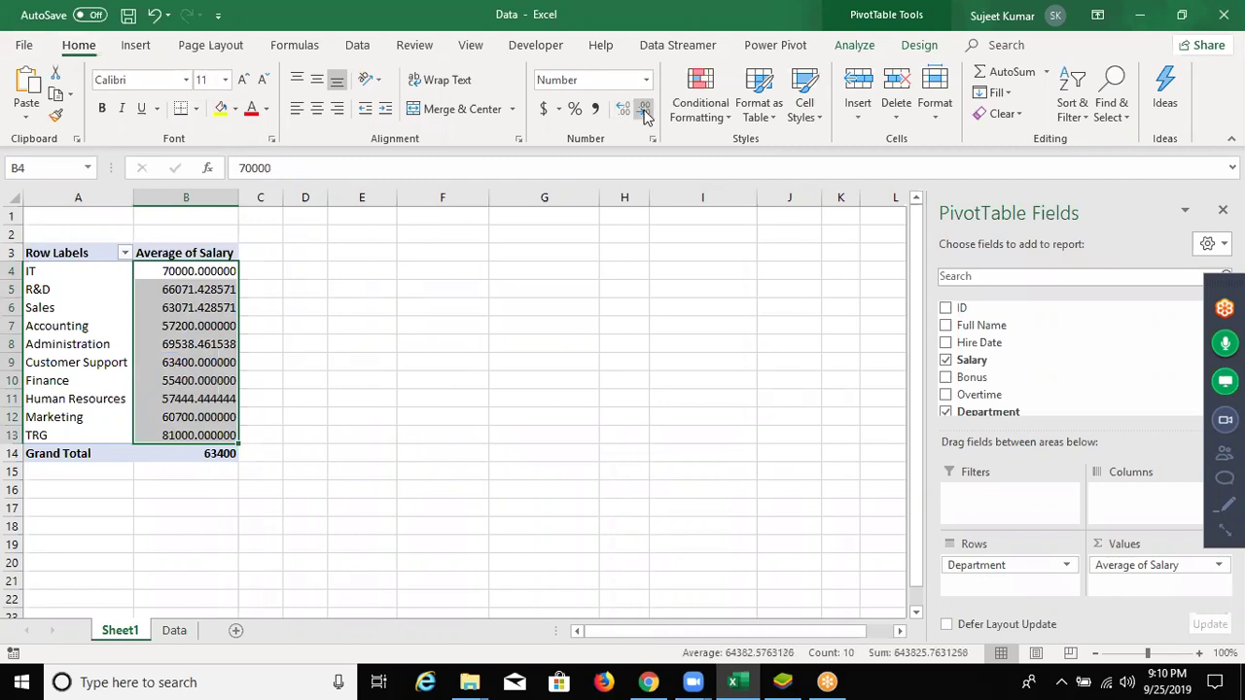
click(644, 114)
click(644, 114)
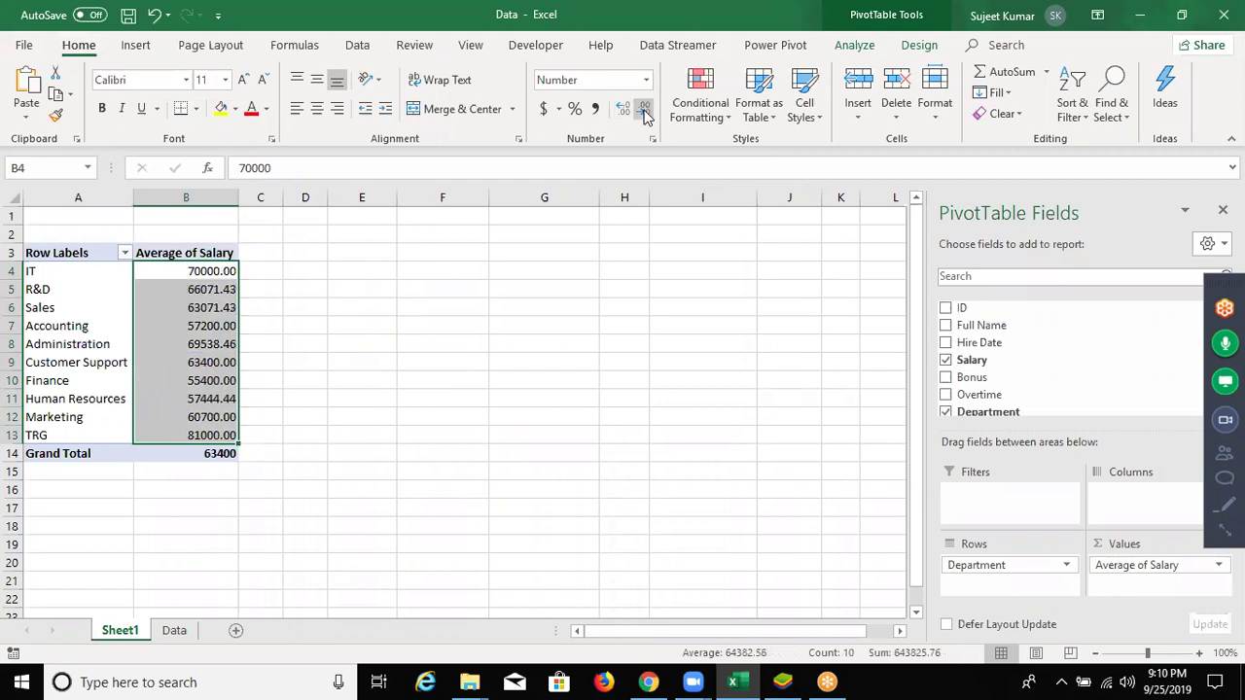
double_click(189, 253)
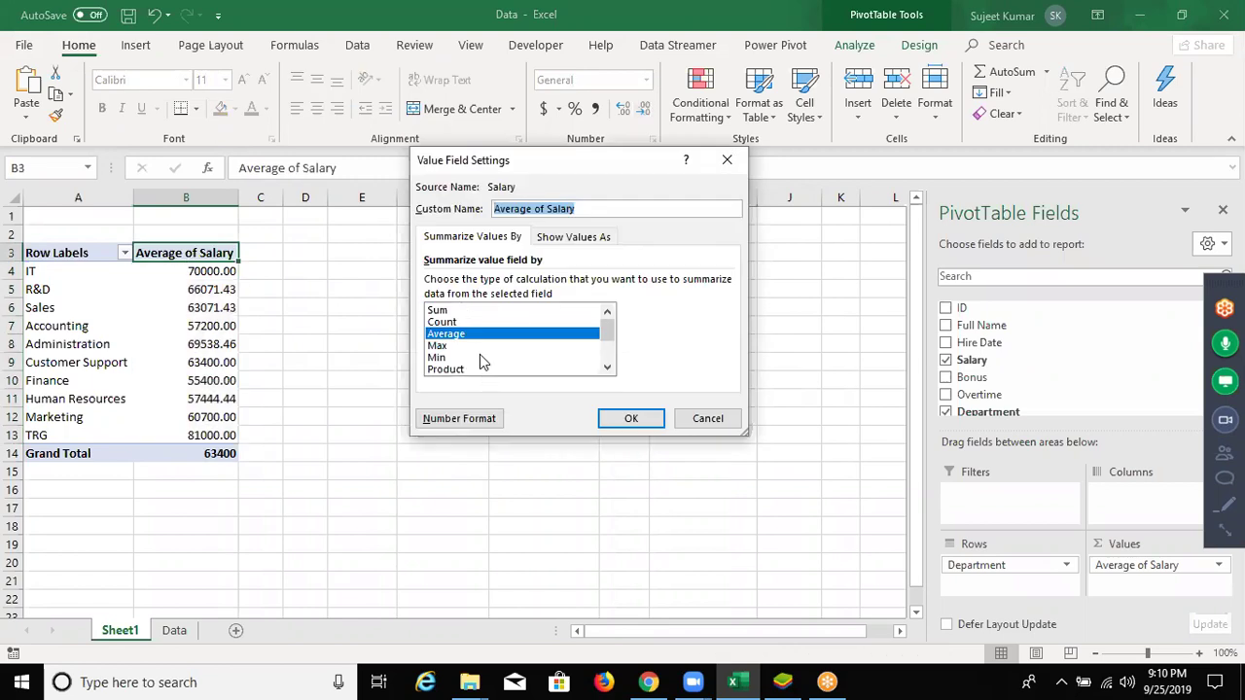
- Cancel Value Field Settings and use value cell B4's Sort options to order departments by average salary
click(696, 420)
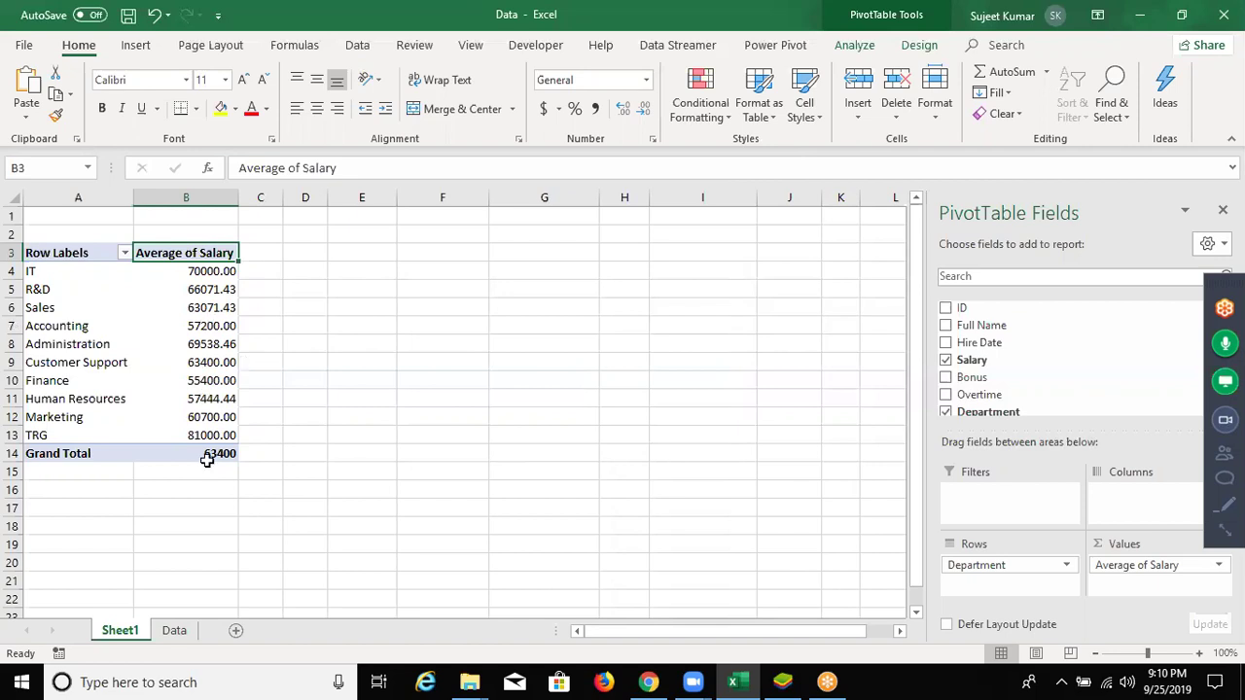
key(Down)
key(Down)
key(Down)
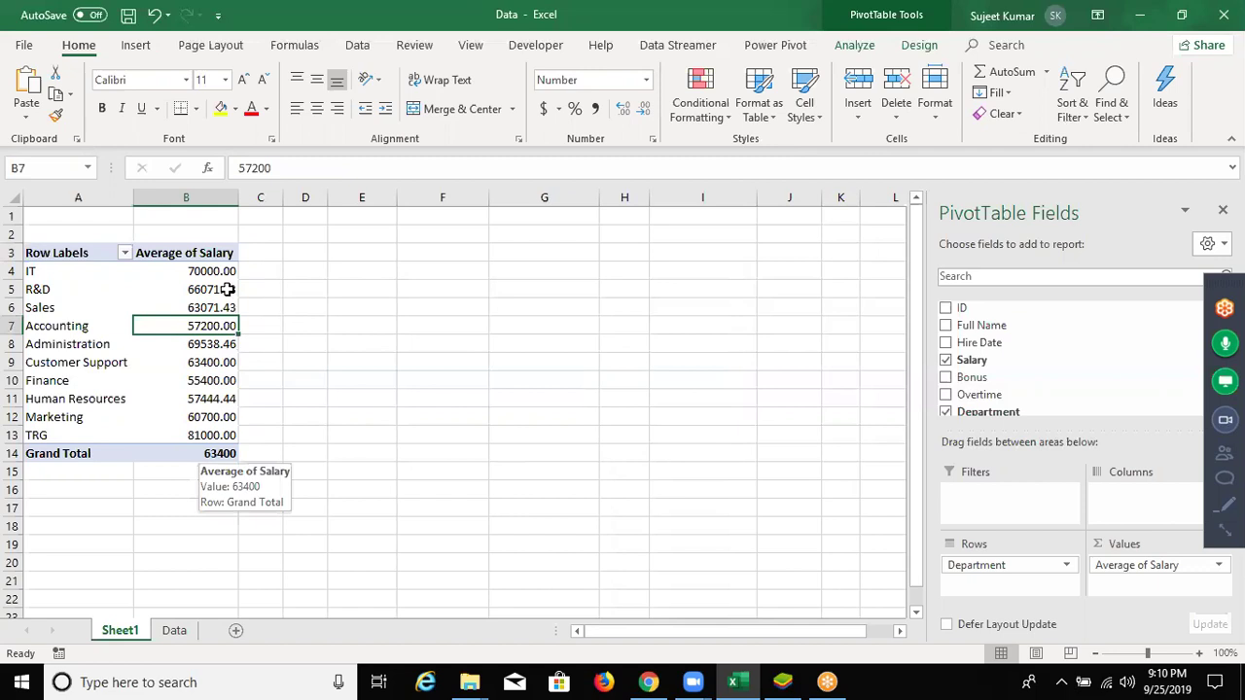
right_click(221, 277)
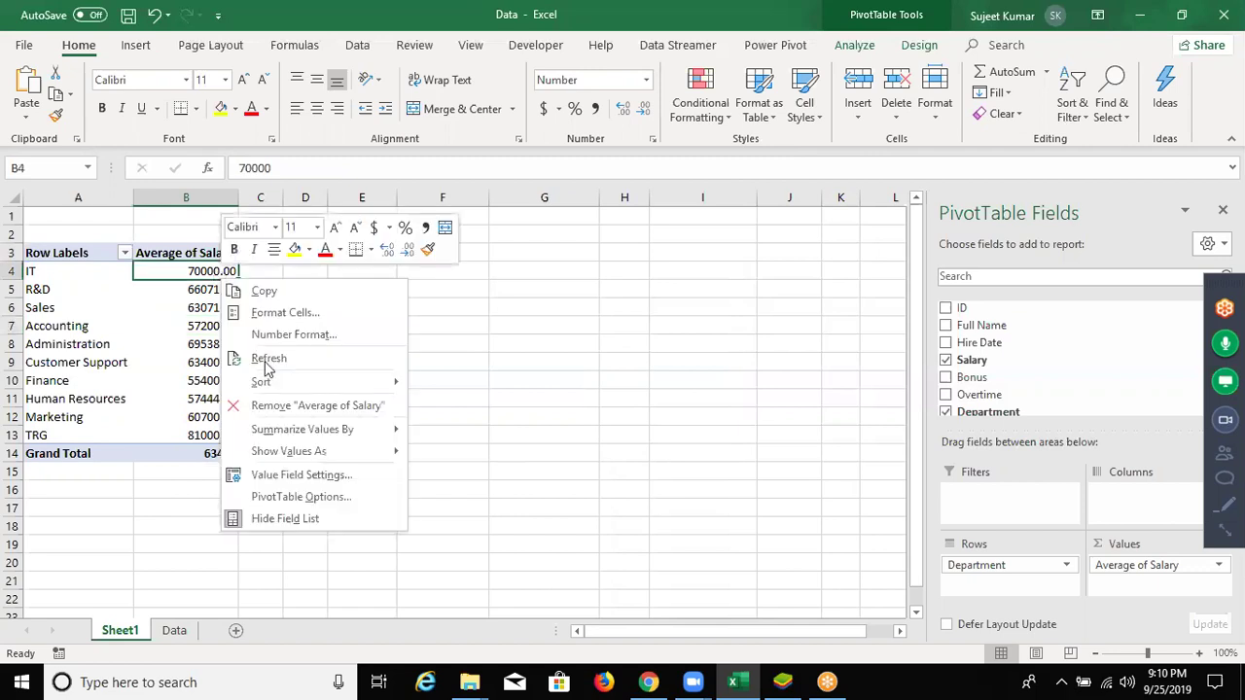
mouse_move(468, 398)
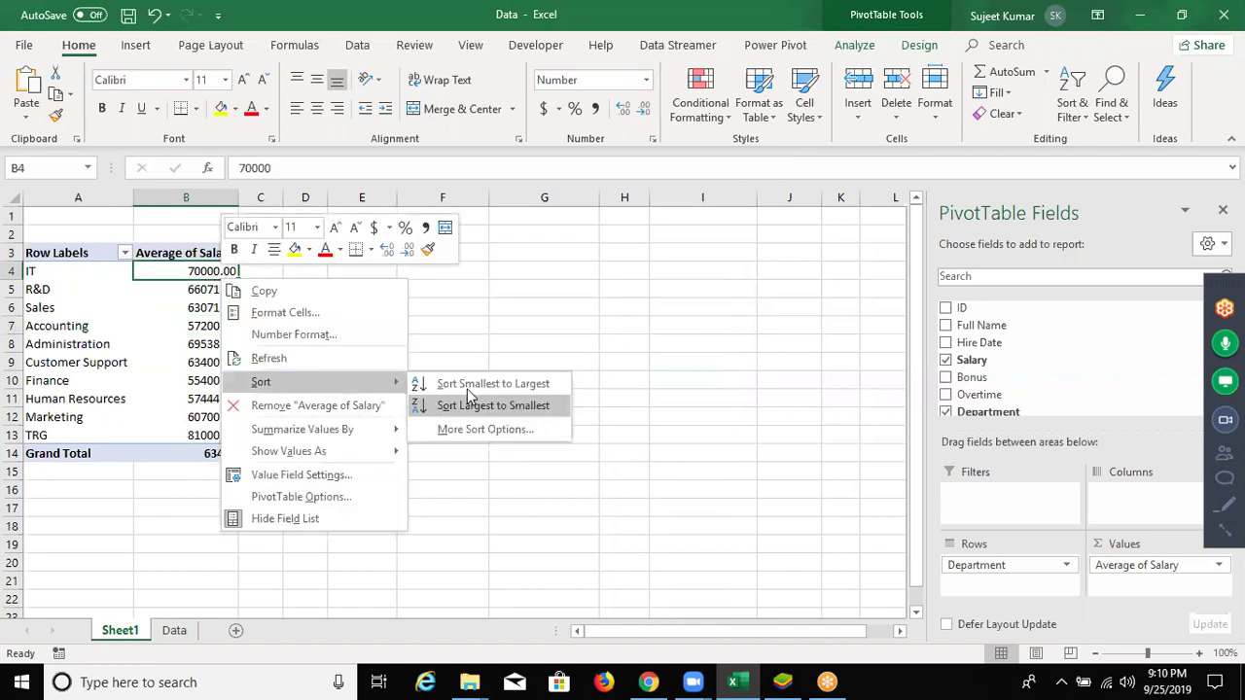
key(Escape)
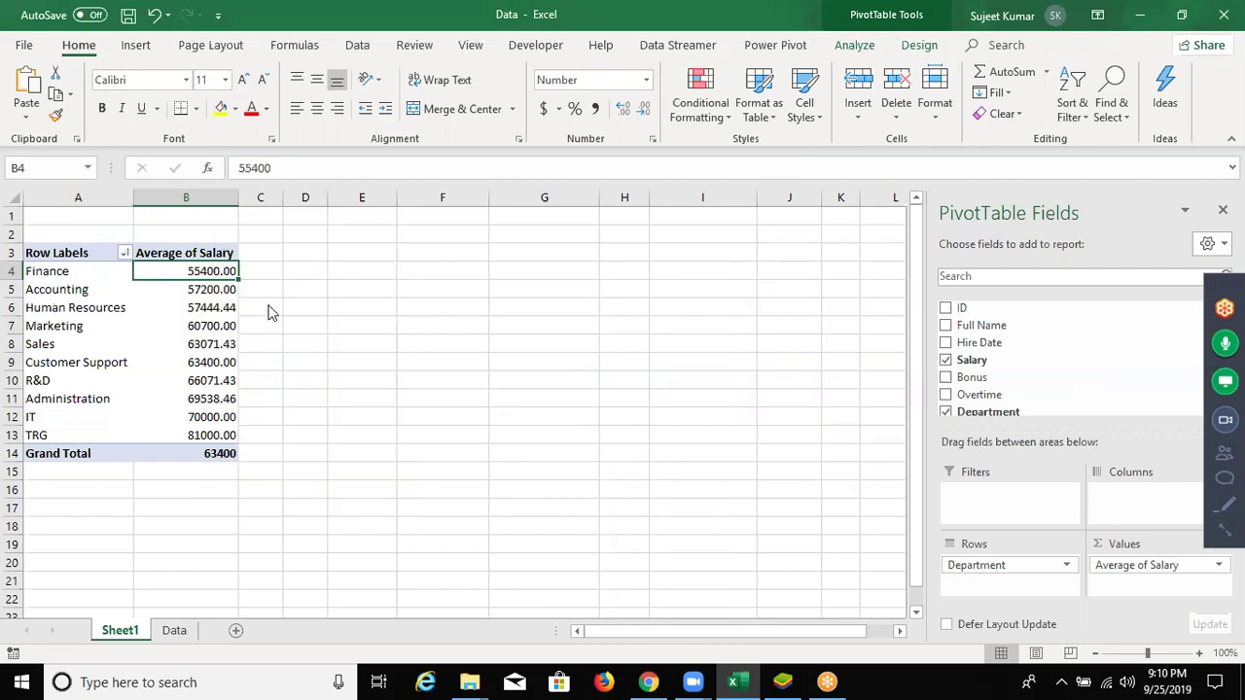
key(shift+F10)
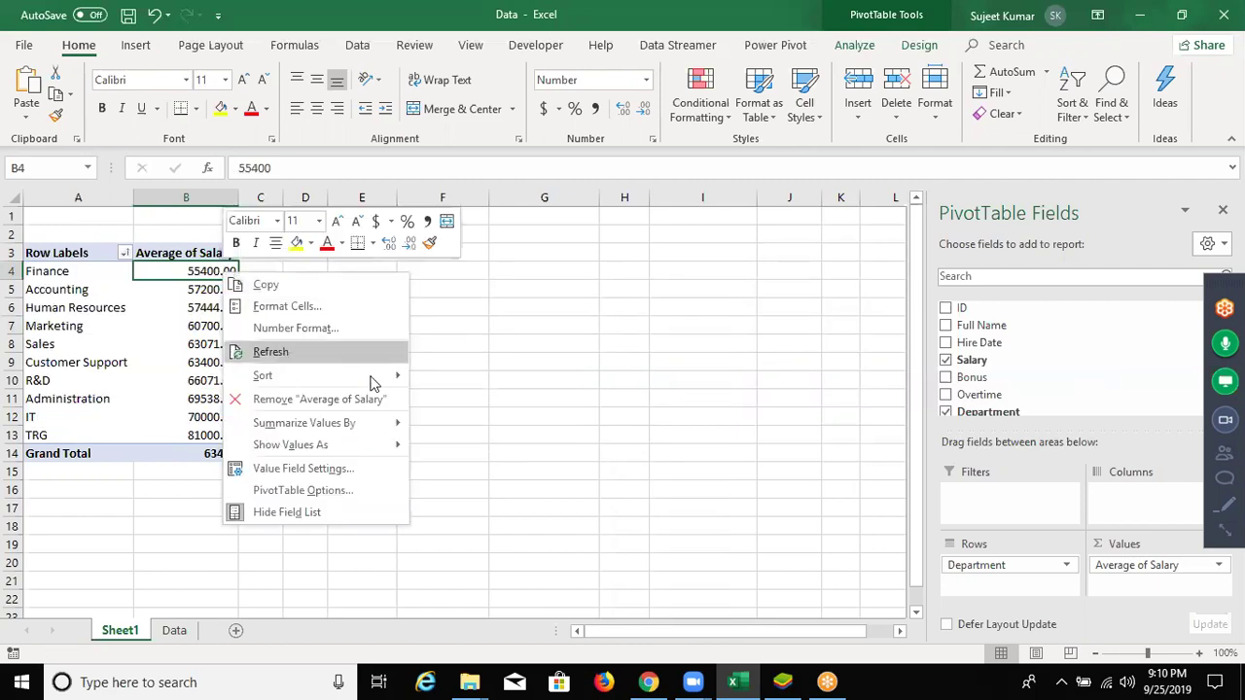
key(Escape)
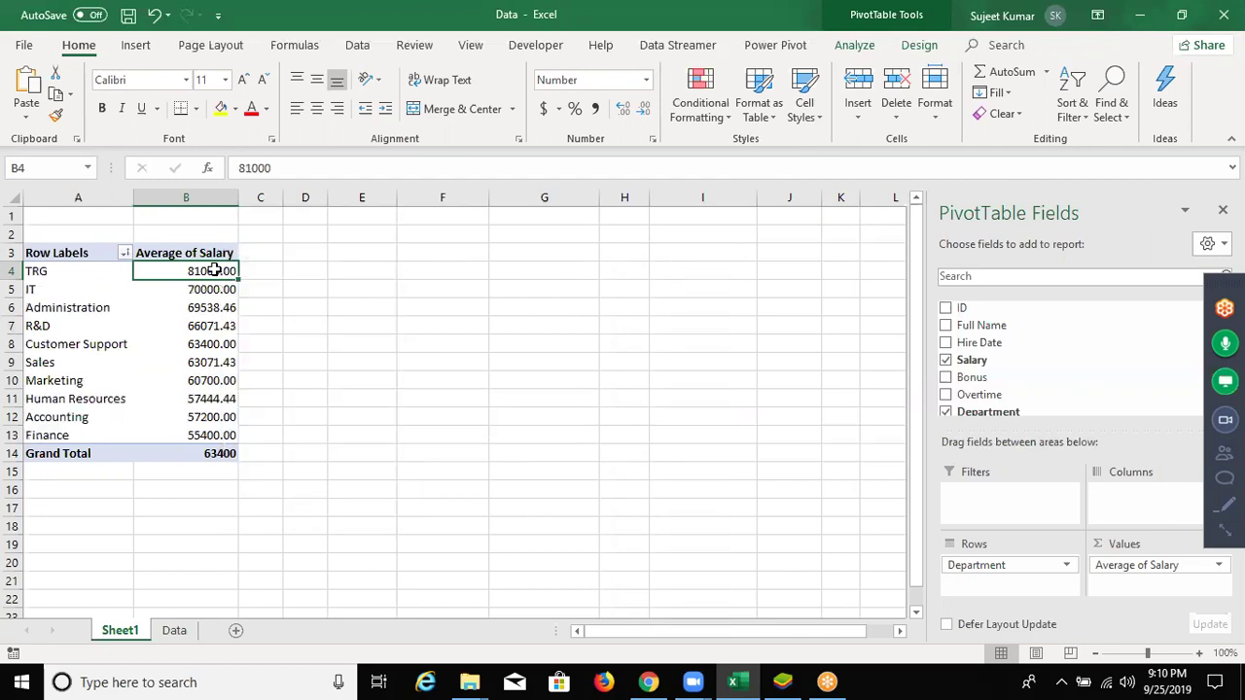
- Review More Sort Options for the salary values, keeping the largest-to-smallest order with TRG first
key(shift+F10)
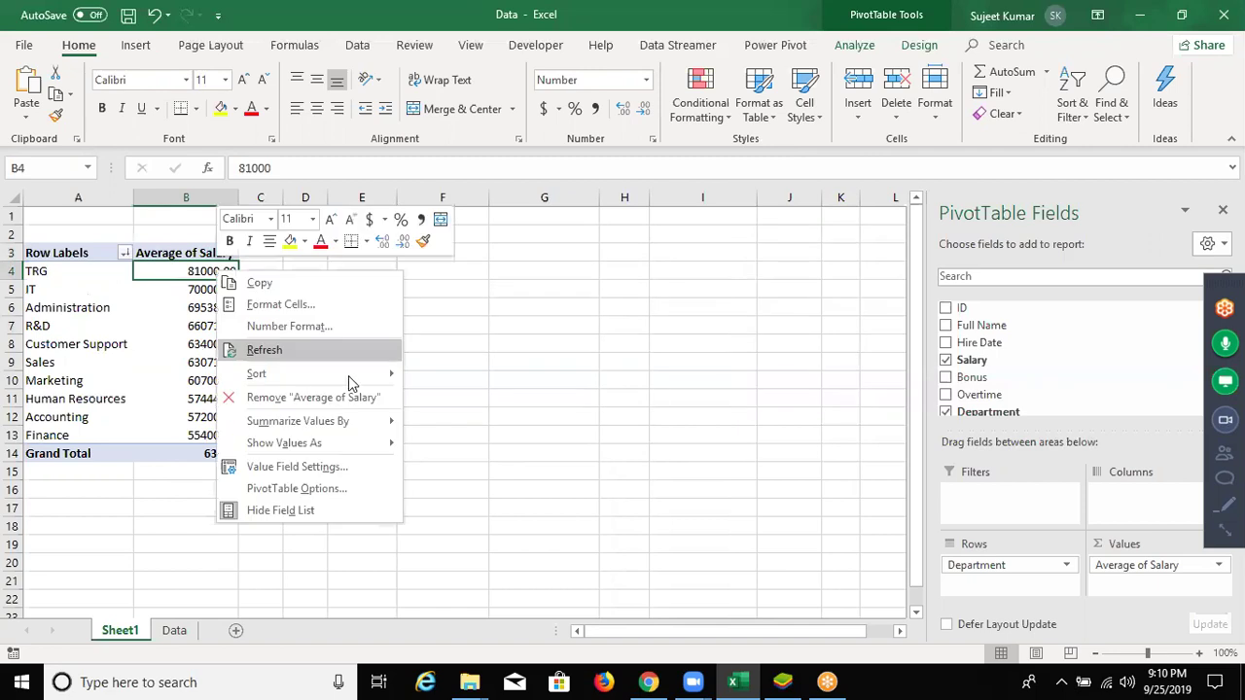
mouse_move(348, 375)
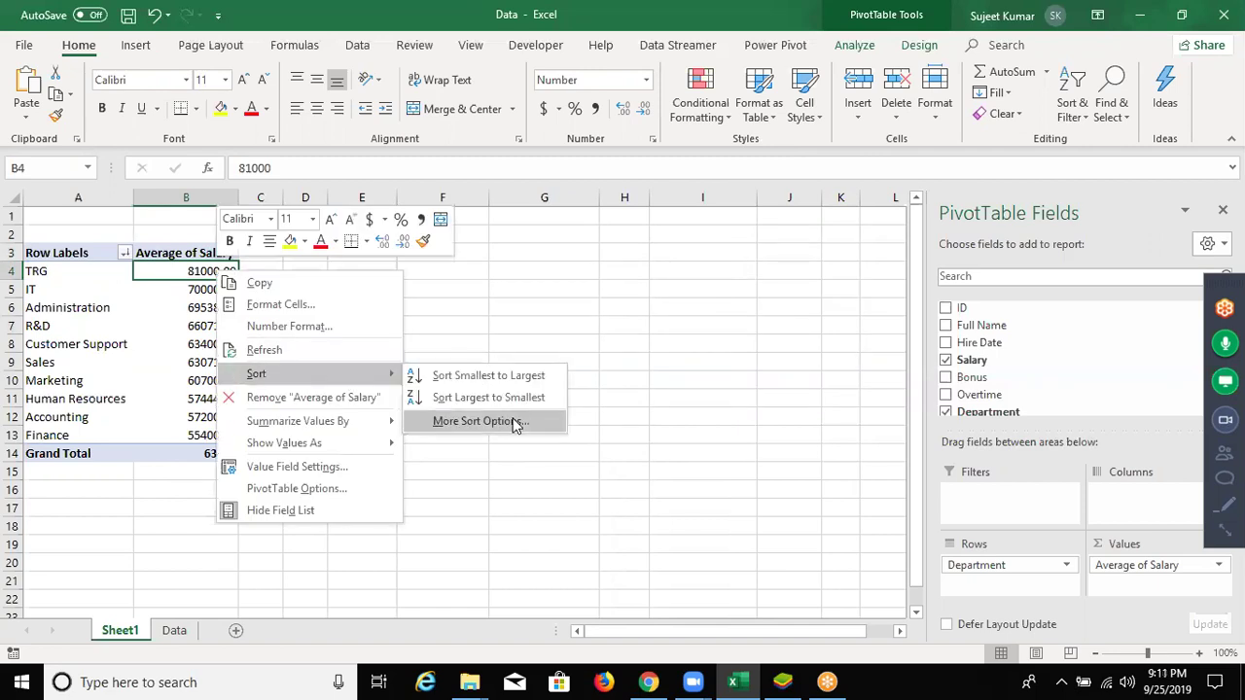
click(515, 424)
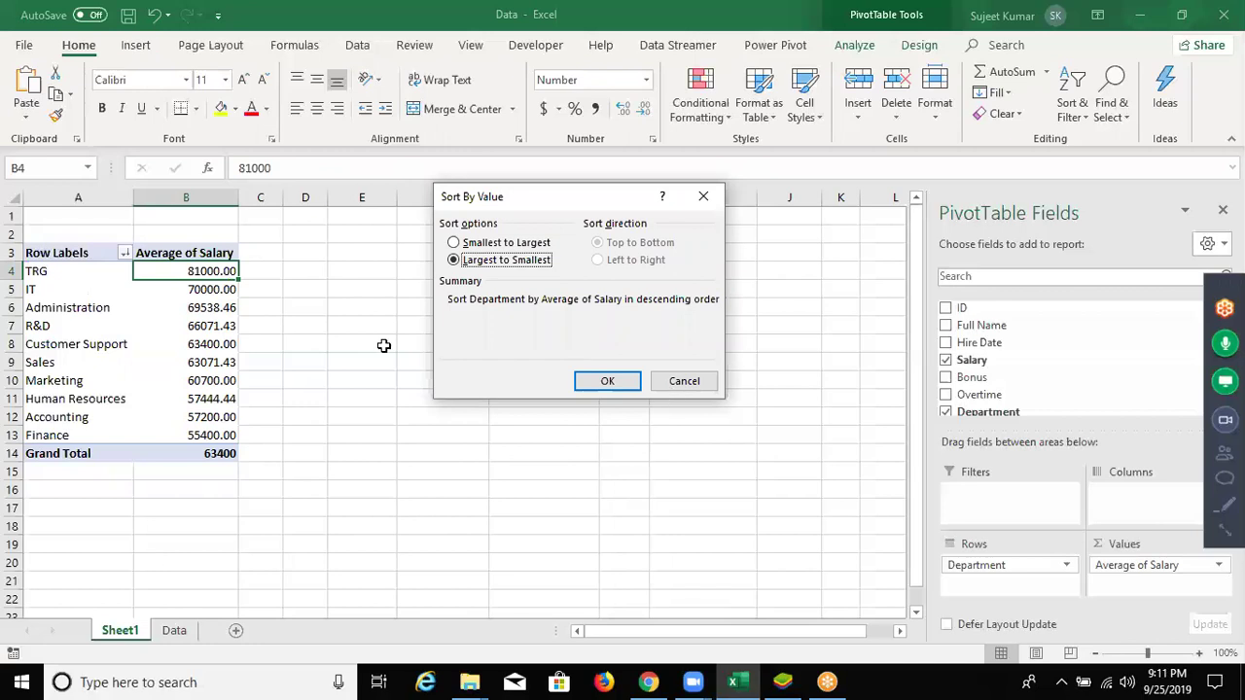
key(Escape)
right_click(206, 278)
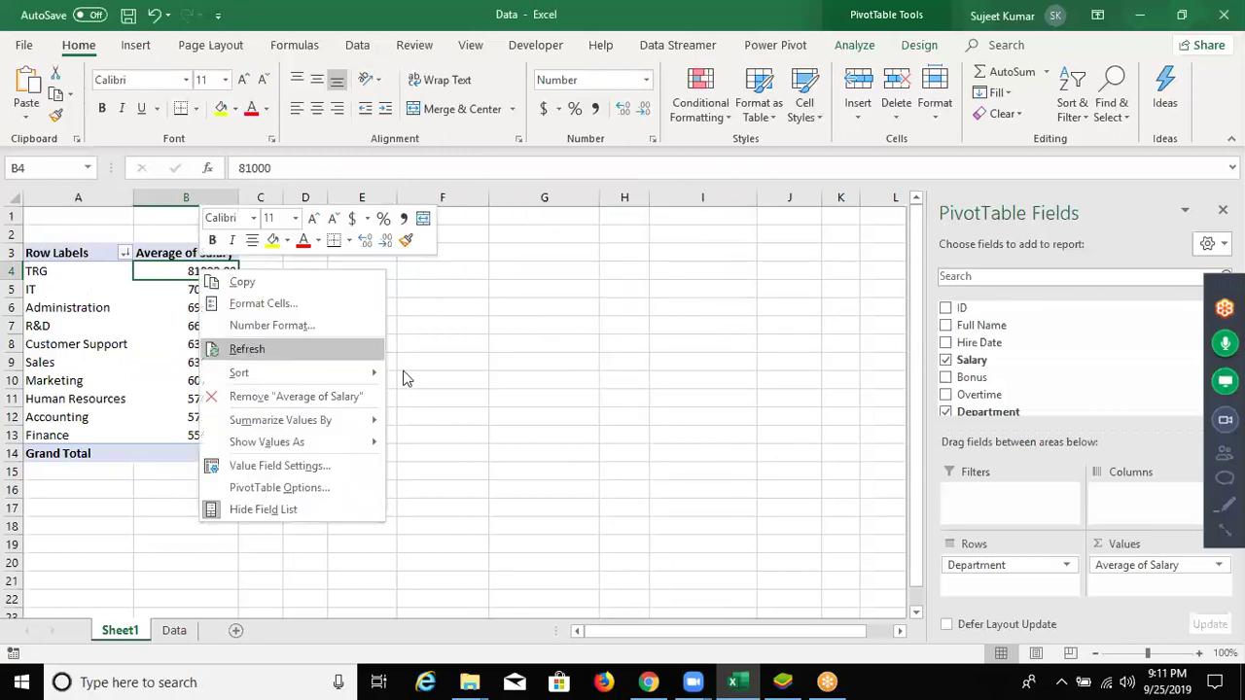
mouse_move(292, 373)
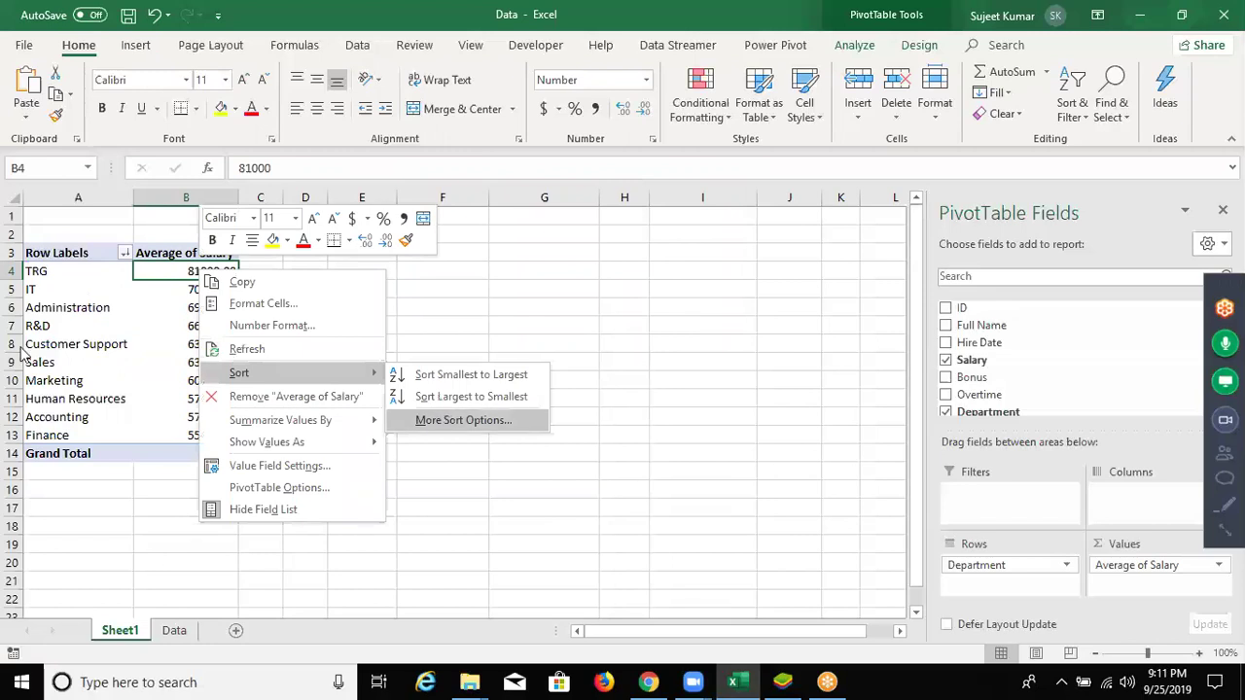
click(44, 277)
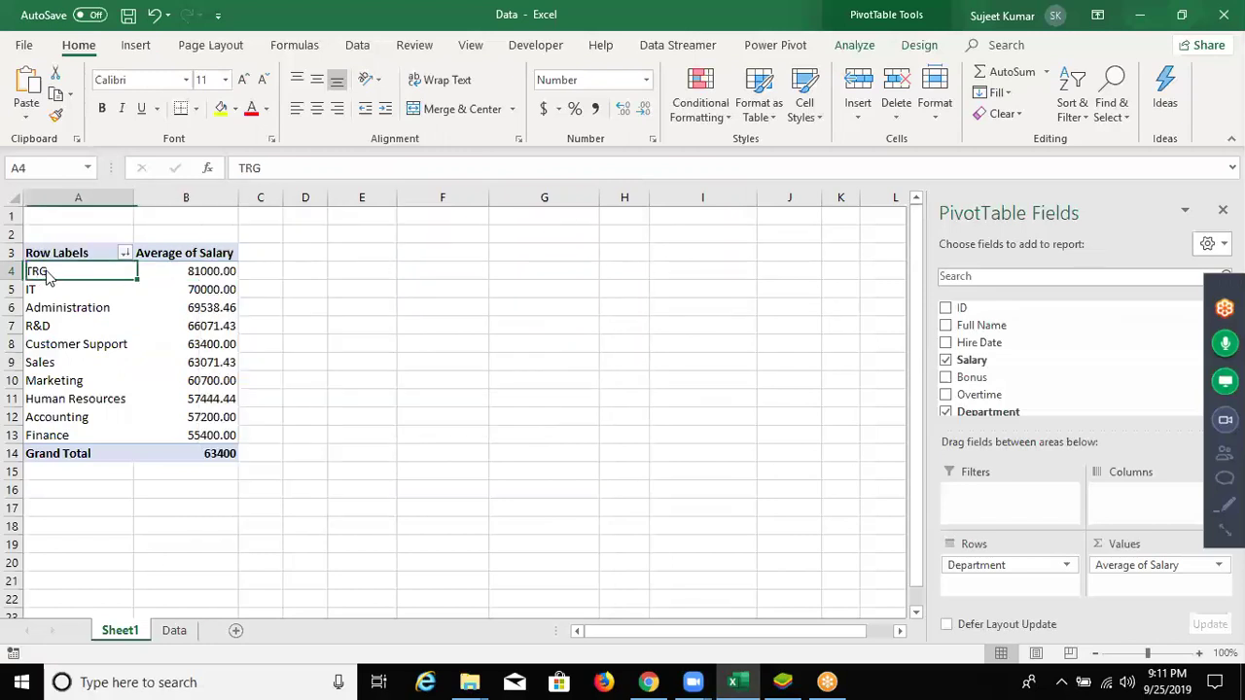
- Set the Department field's sort to Manual, keeping TRG first and Finance last
right_click(44, 275)
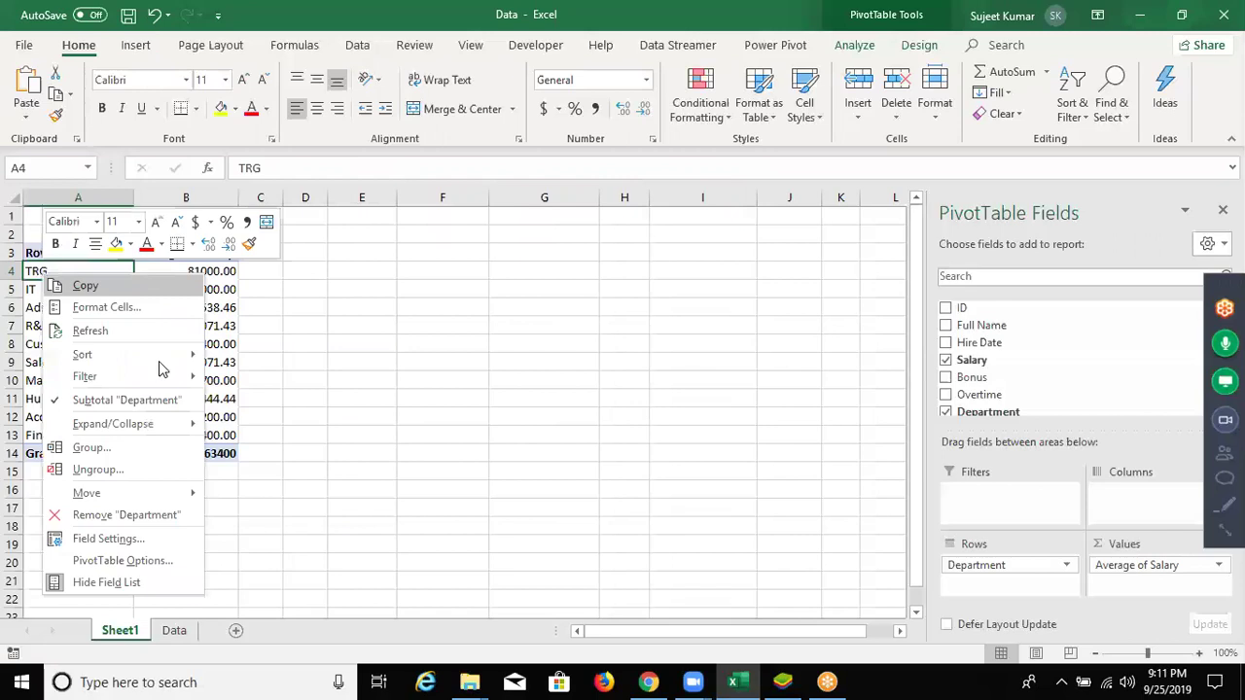
mouse_move(185, 356)
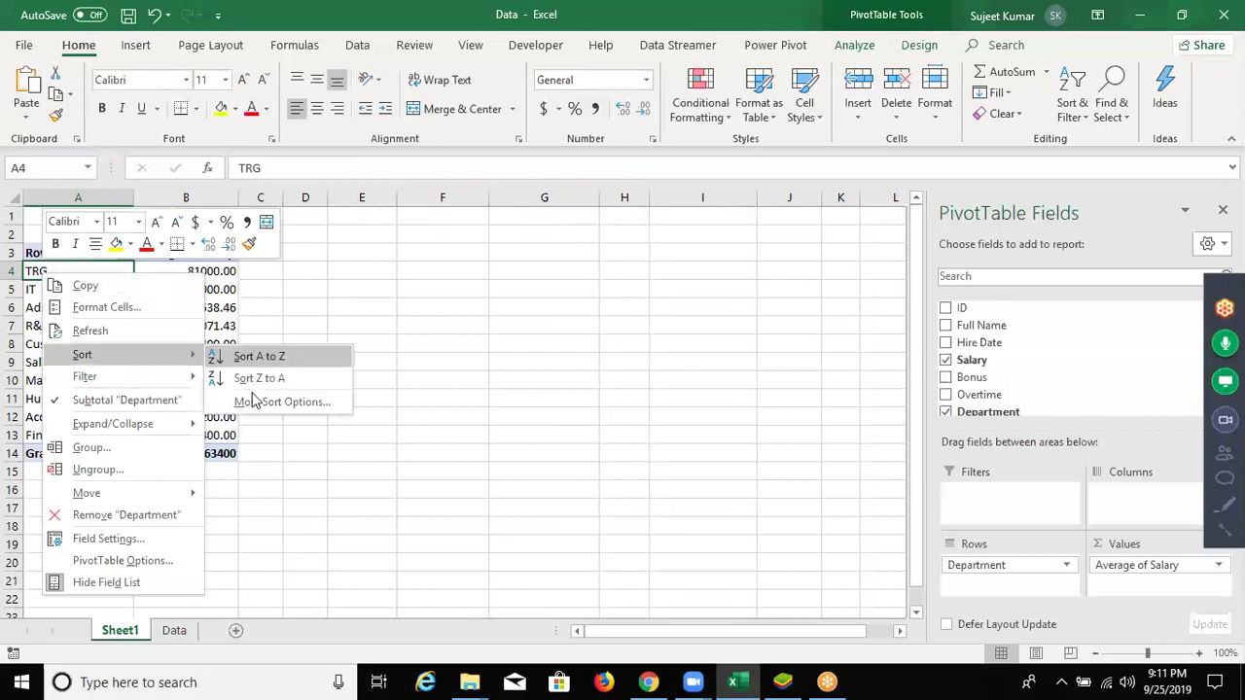
click(251, 401)
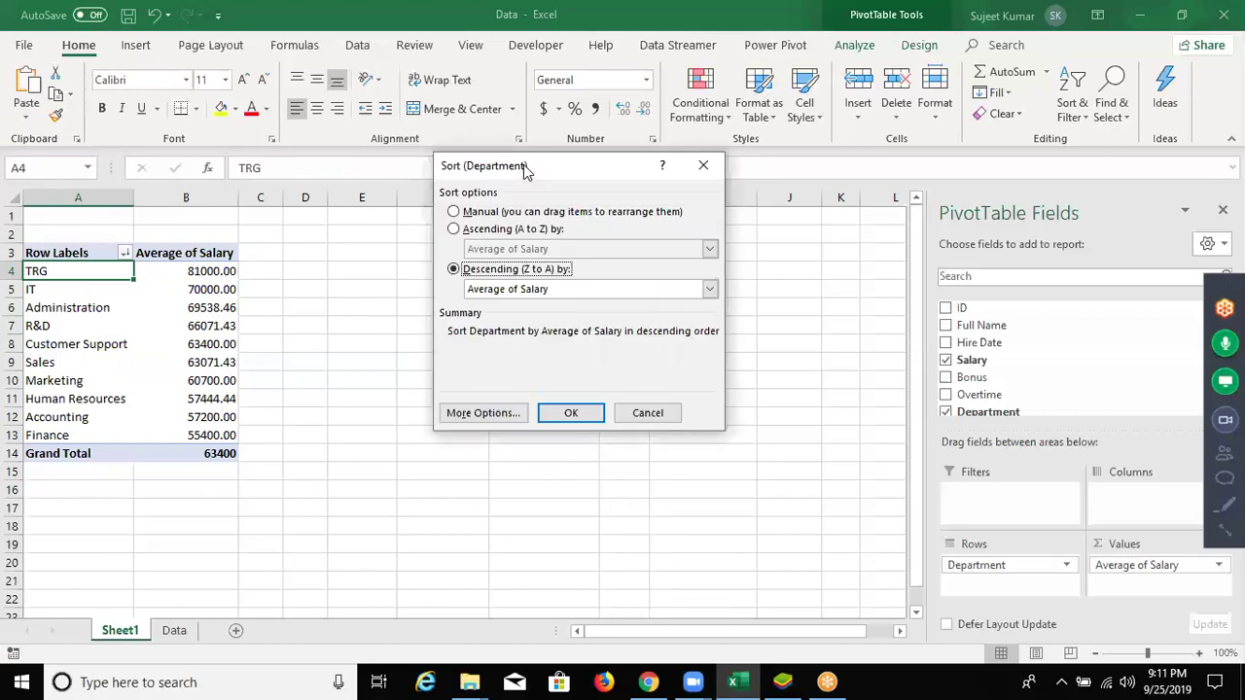
drag(525, 170, 509, 167)
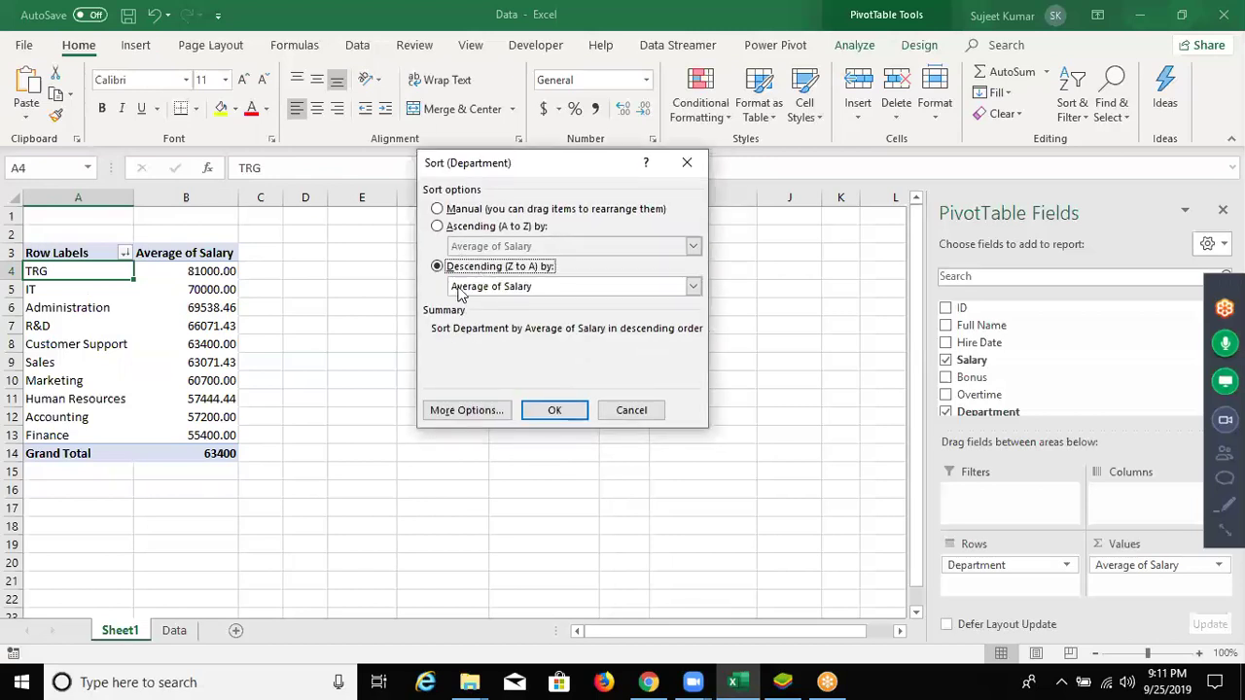
click(461, 287)
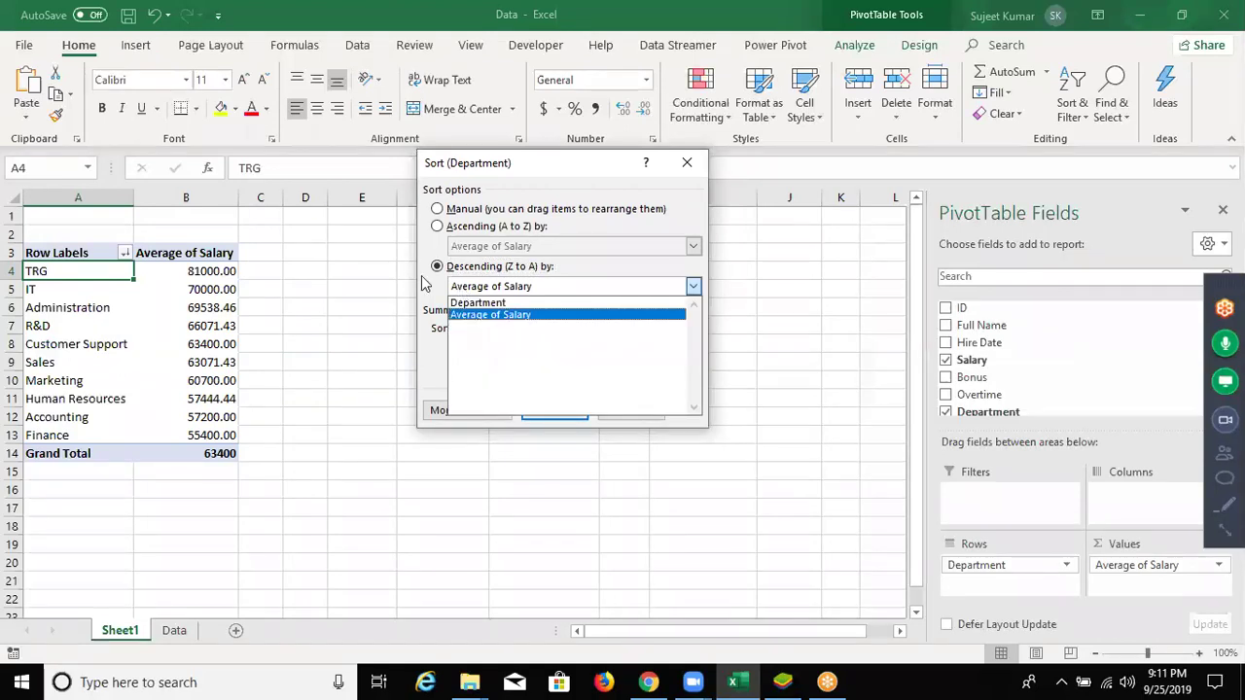
click(425, 287)
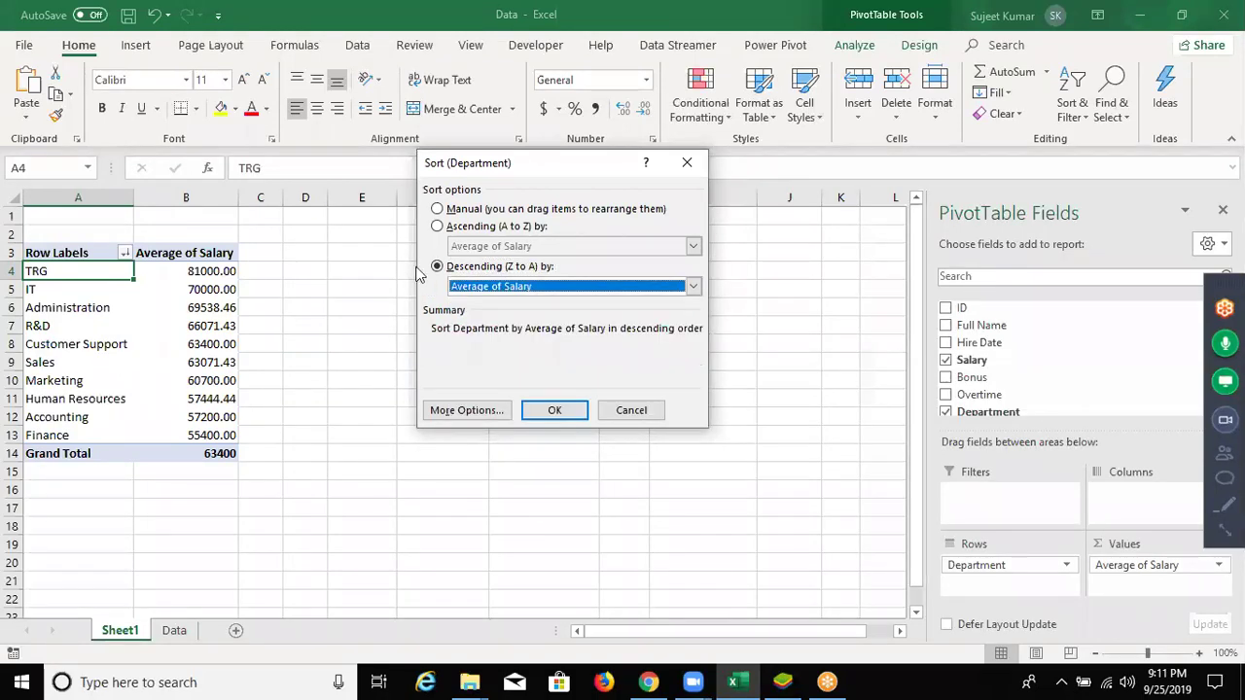
click(455, 410)
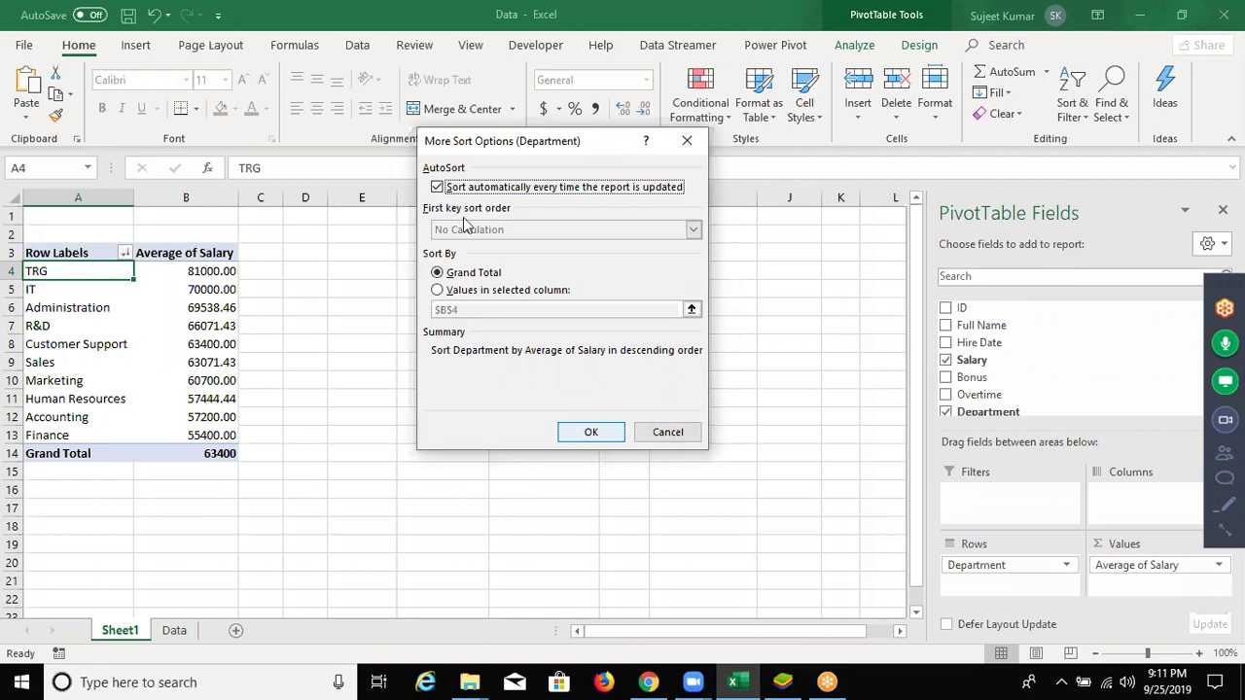
key(Return)
key(alt+m)
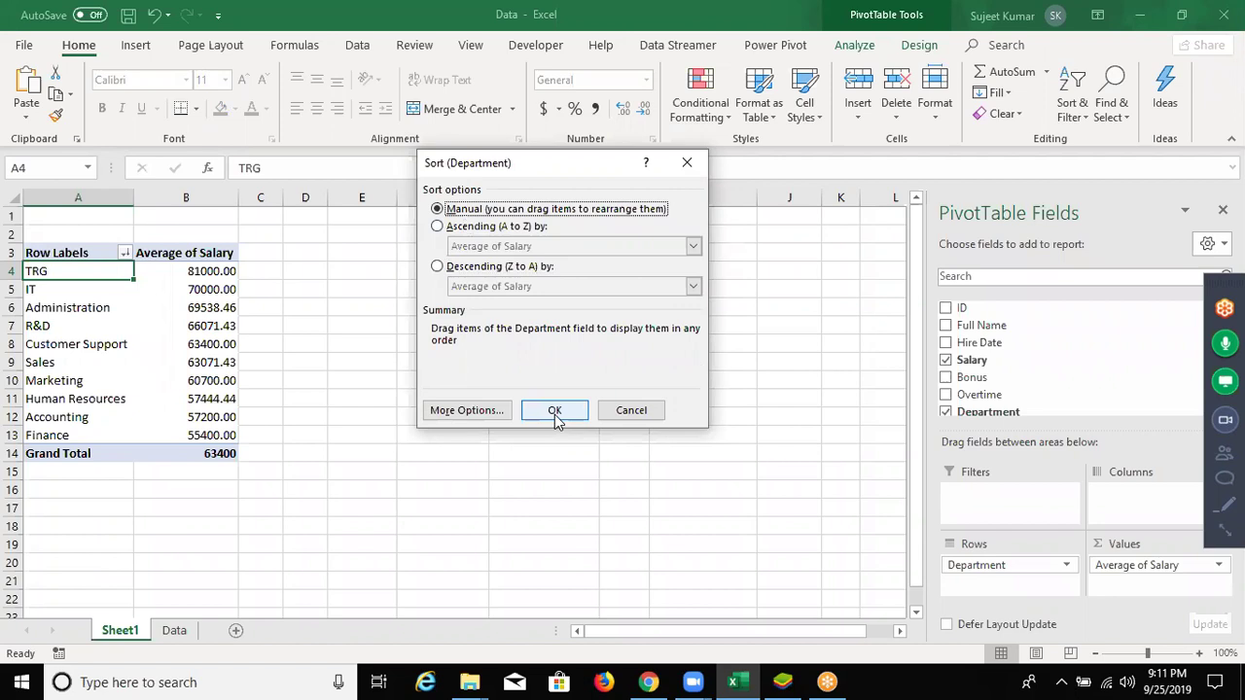
click(554, 412)
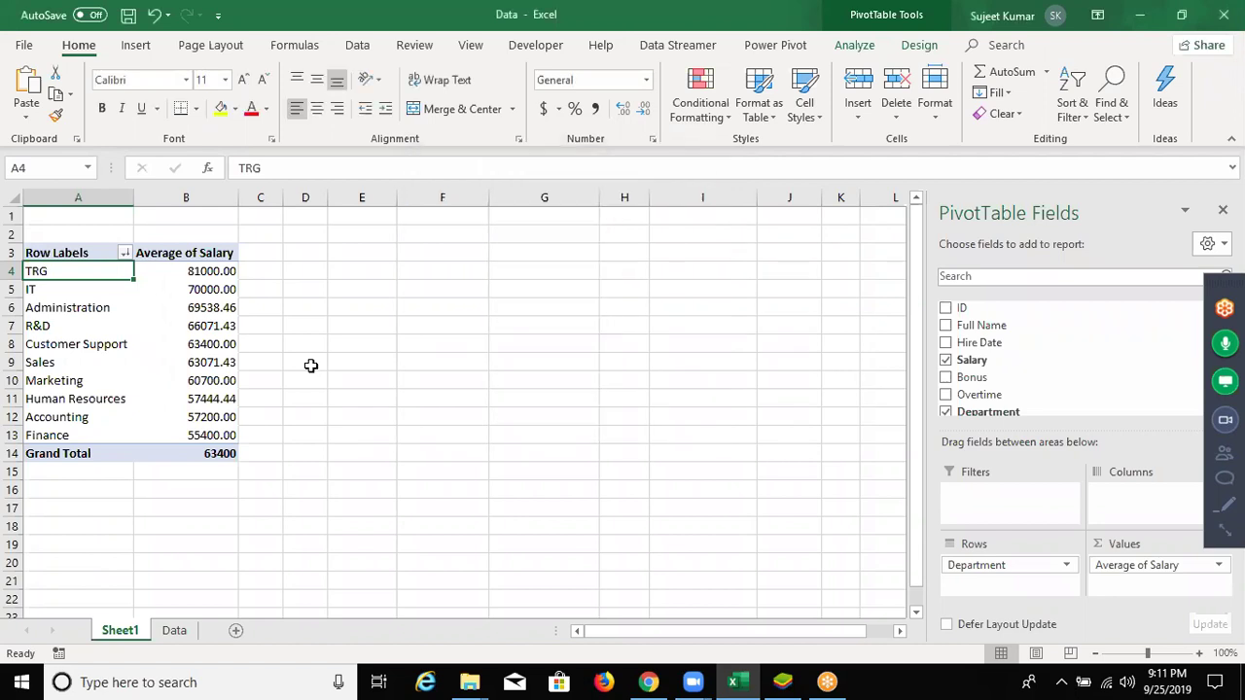
click(70, 364)
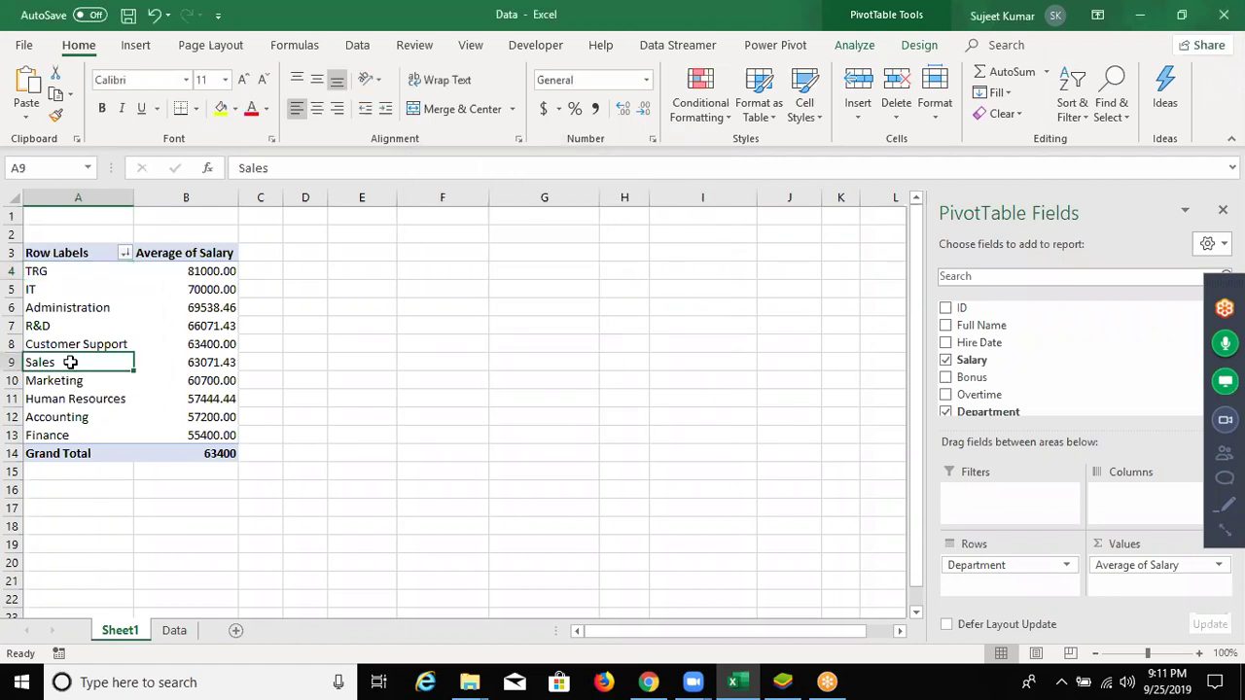
- Drag Sales to the top of the department rows and Human Resources up below R&D
mouse_move(70, 354)
mouse_down()
mouse_move(66, 279)
mouse_move(45, 396)
mouse_move(53, 332)
mouse_move(216, 418)
mouse_up()
click(51, 393)
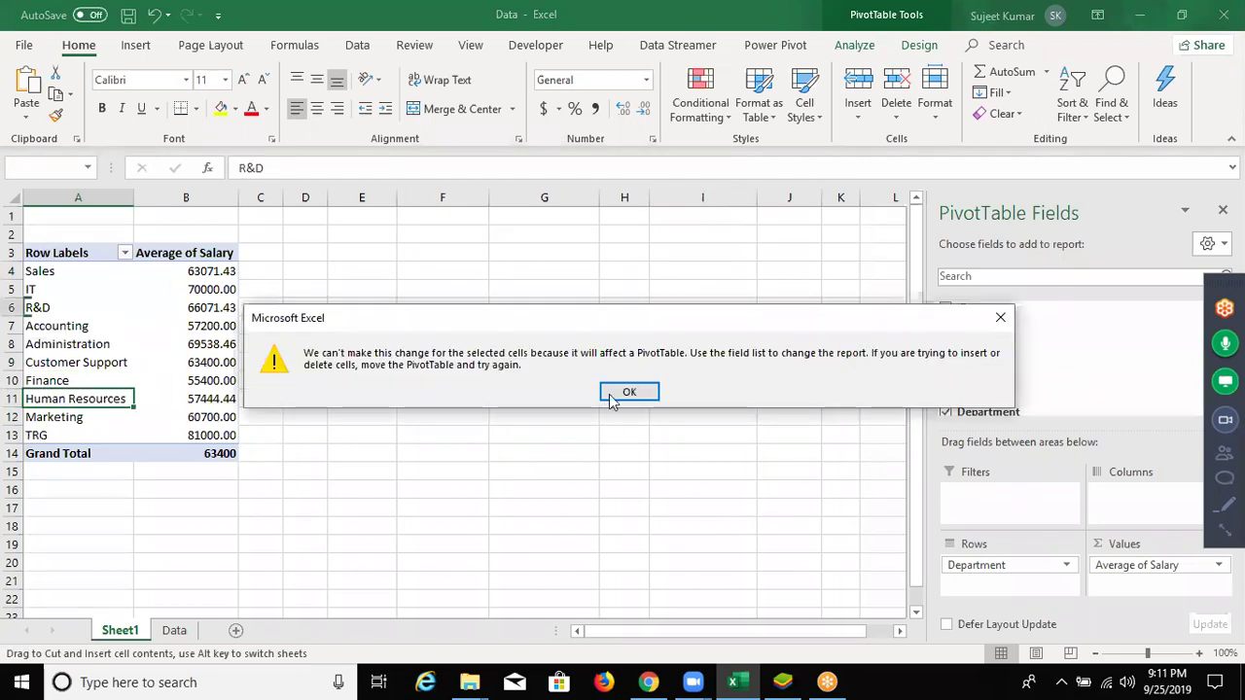
click(613, 399)
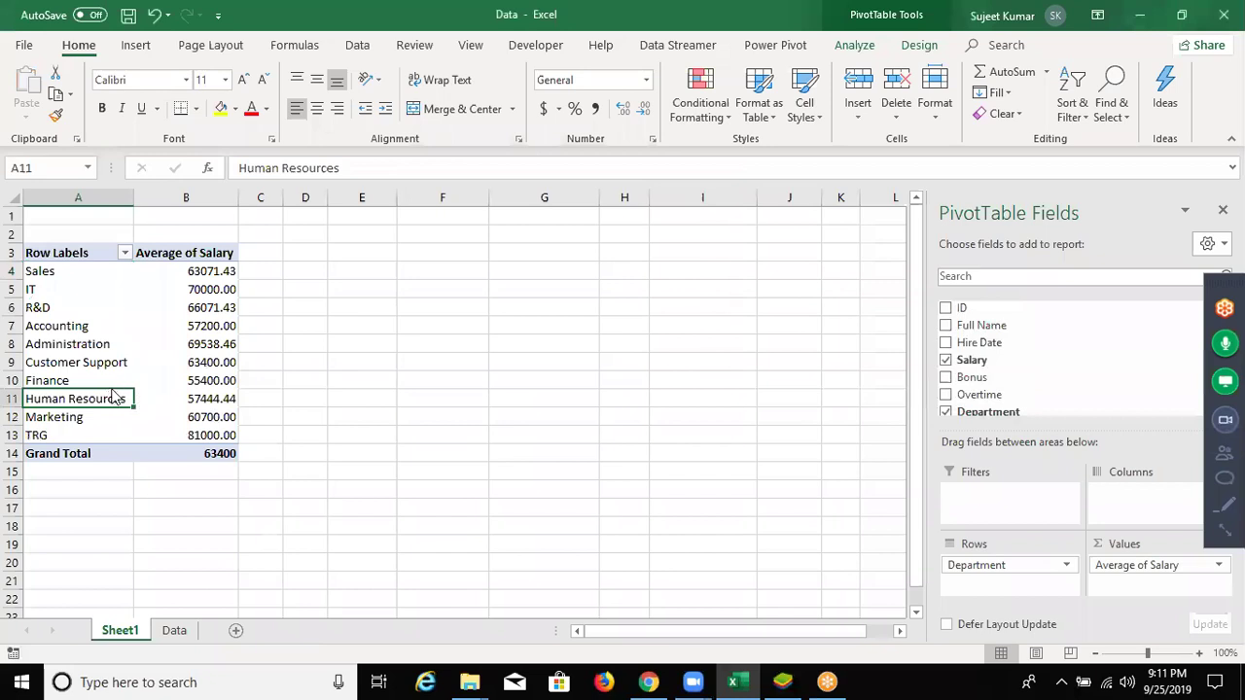
drag(114, 398, 89, 399)
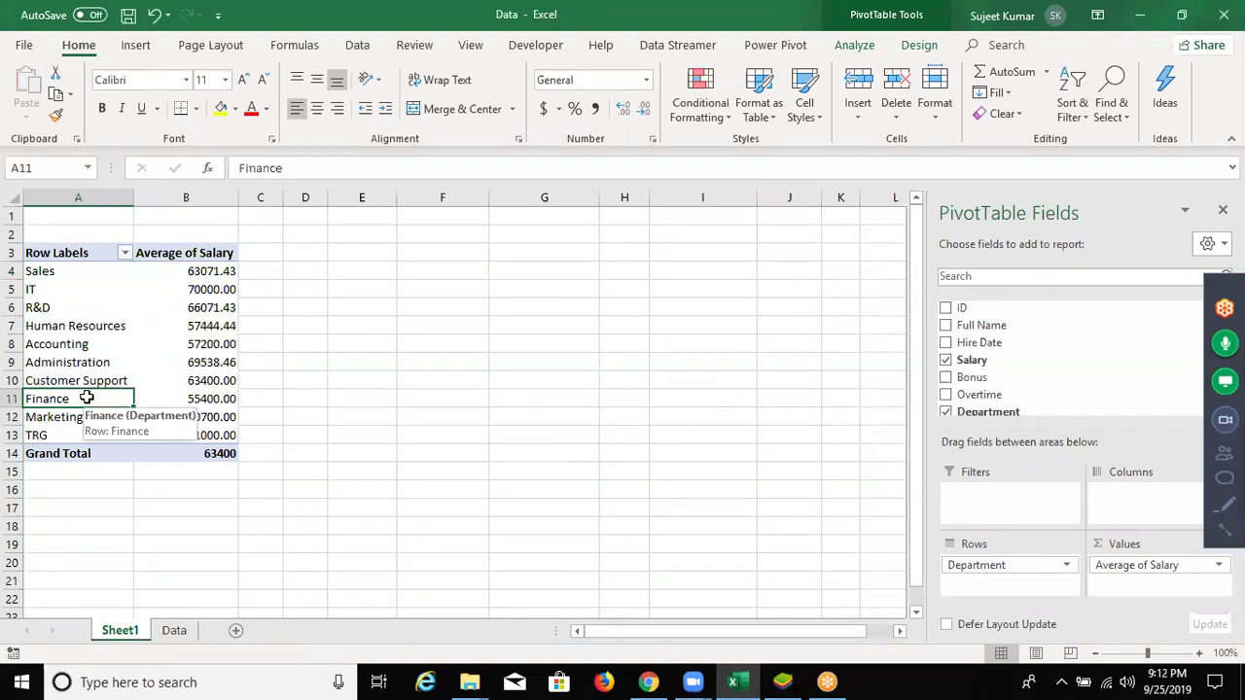
click(74, 345)
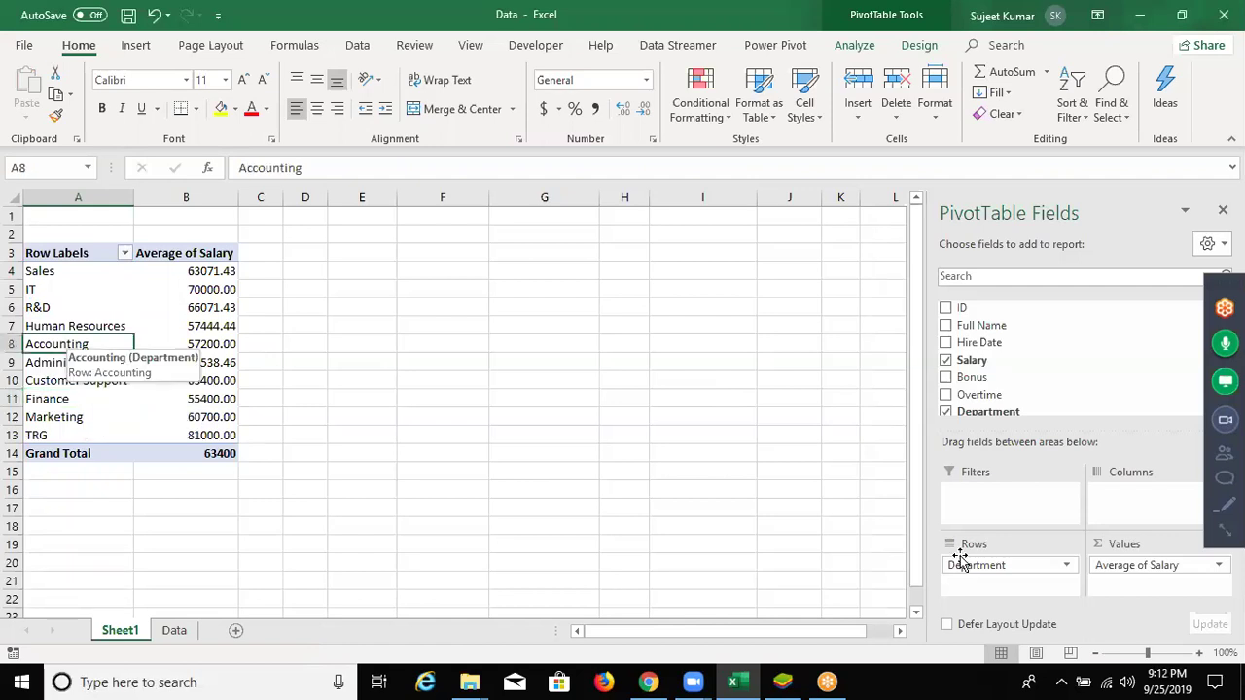
- Add Month to the pivot rows beneath Department
scroll(992, 397, down, 5)
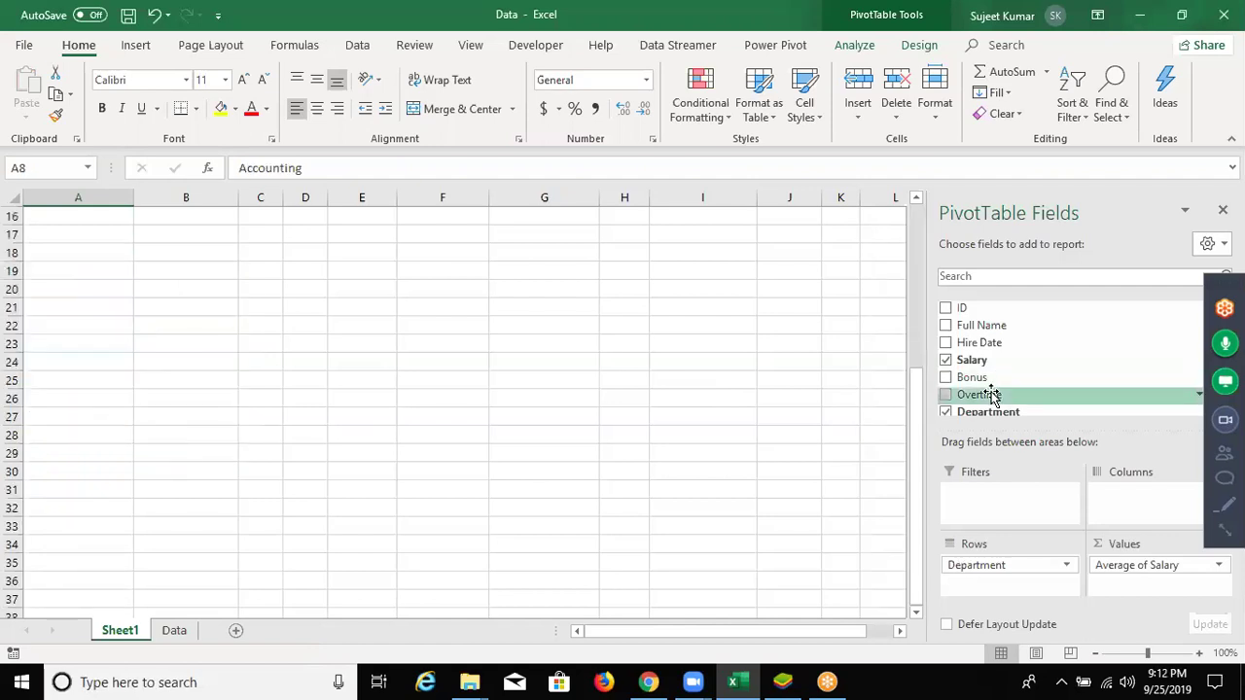
scroll(992, 397, down, 2)
drag(976, 365, 1044, 590)
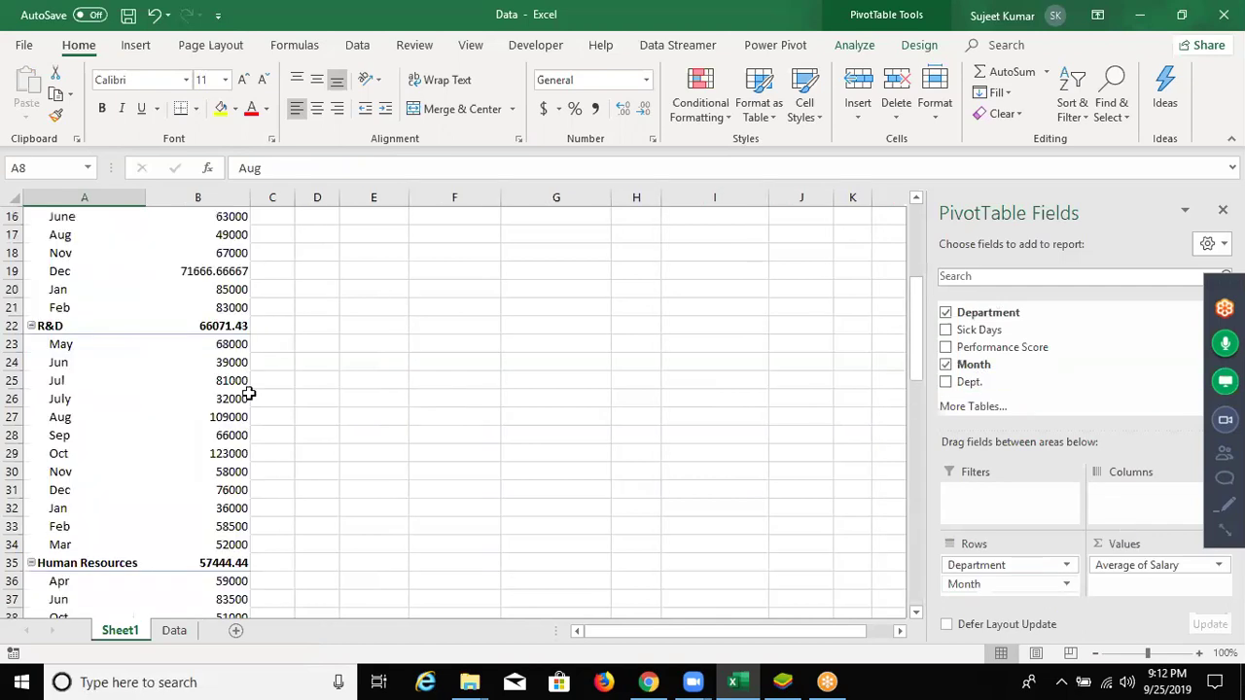
scroll(251, 399, up, 5)
- Sort each department's months by average salary, smallest to largest
click(232, 288)
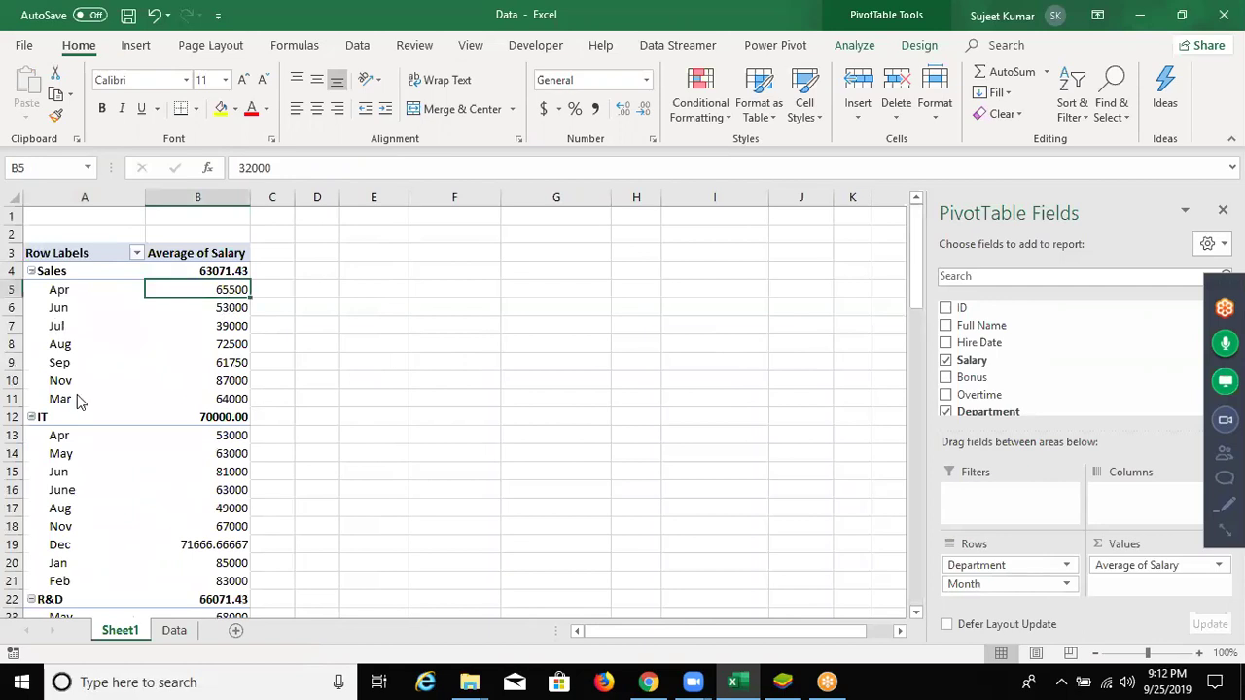
key(shift+F10)
mouse_move(360, 399)
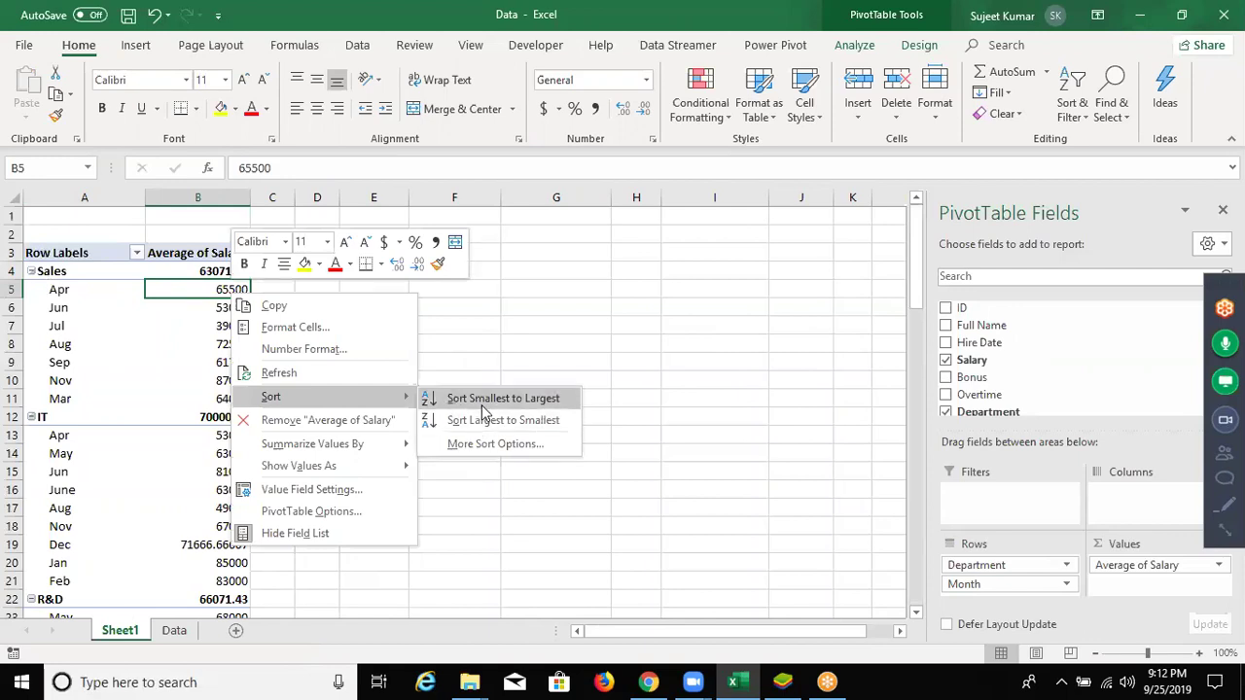
key(Return)
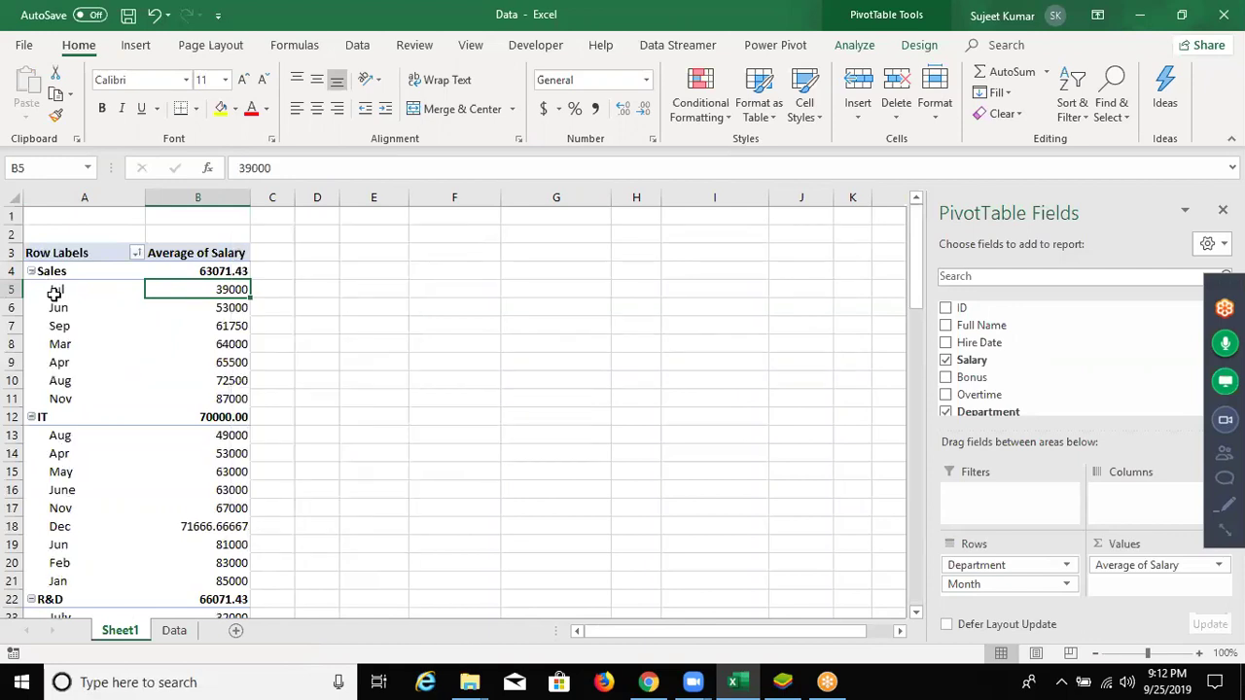
- Select the Sales and IT month rows with their salaries, then bring up the Sales label's options
drag(55, 292, 220, 401)
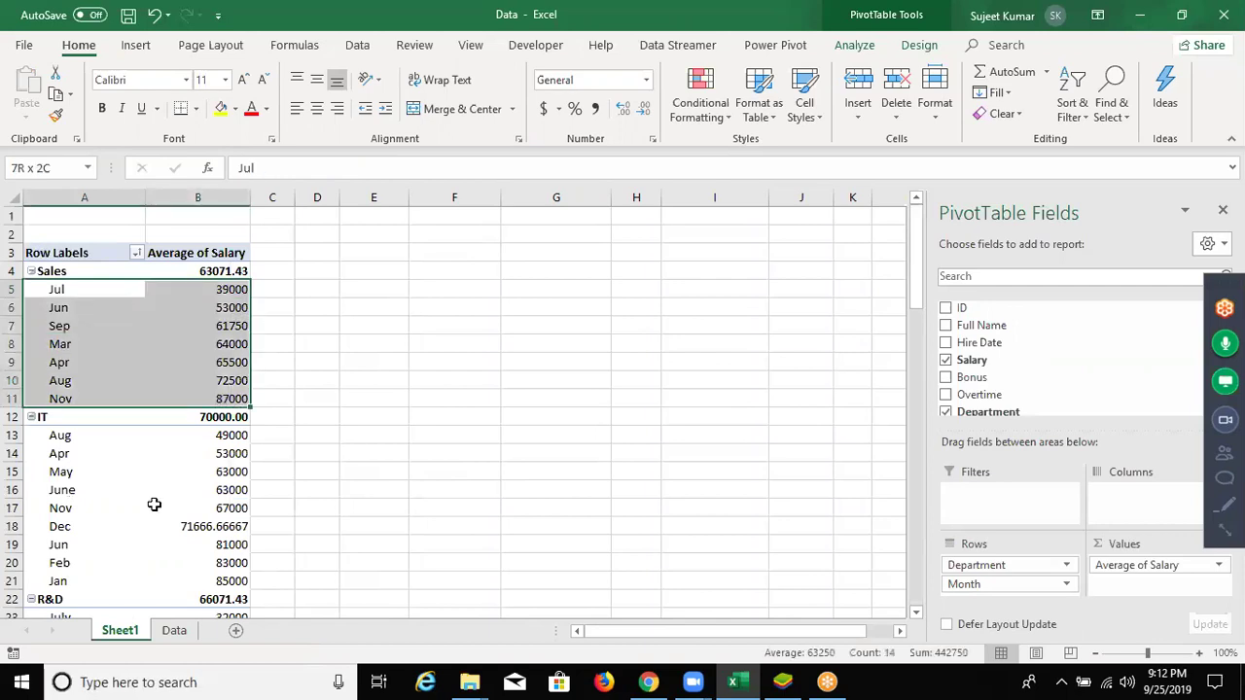
drag(58, 472, 219, 508)
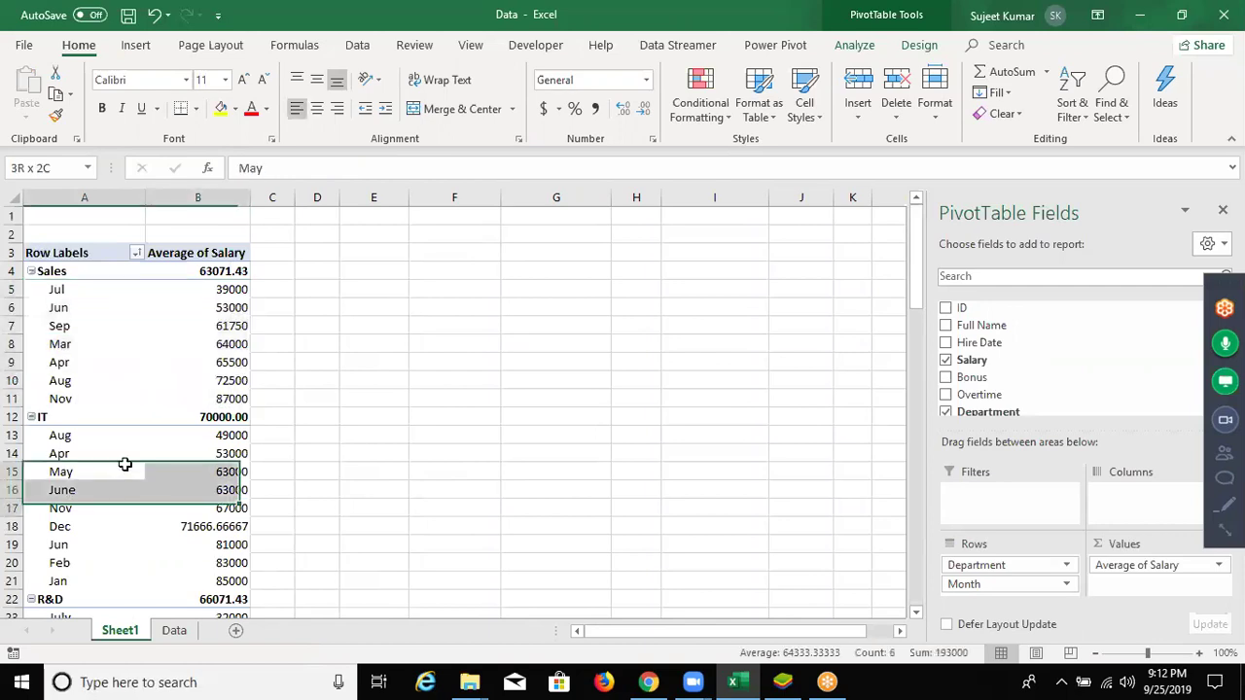
drag(125, 465, 205, 567)
scroll(205, 567, down, 3)
drag(130, 453, 224, 547)
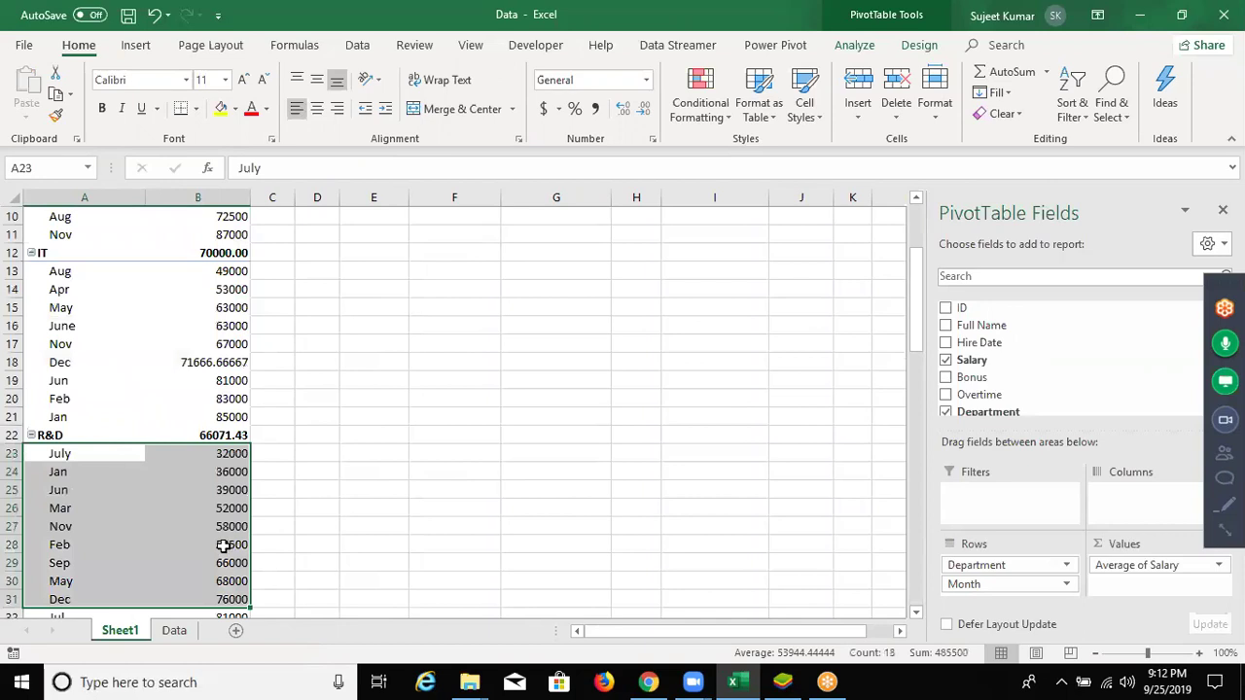
scroll(224, 547, down, 5)
drag(58, 472, 224, 544)
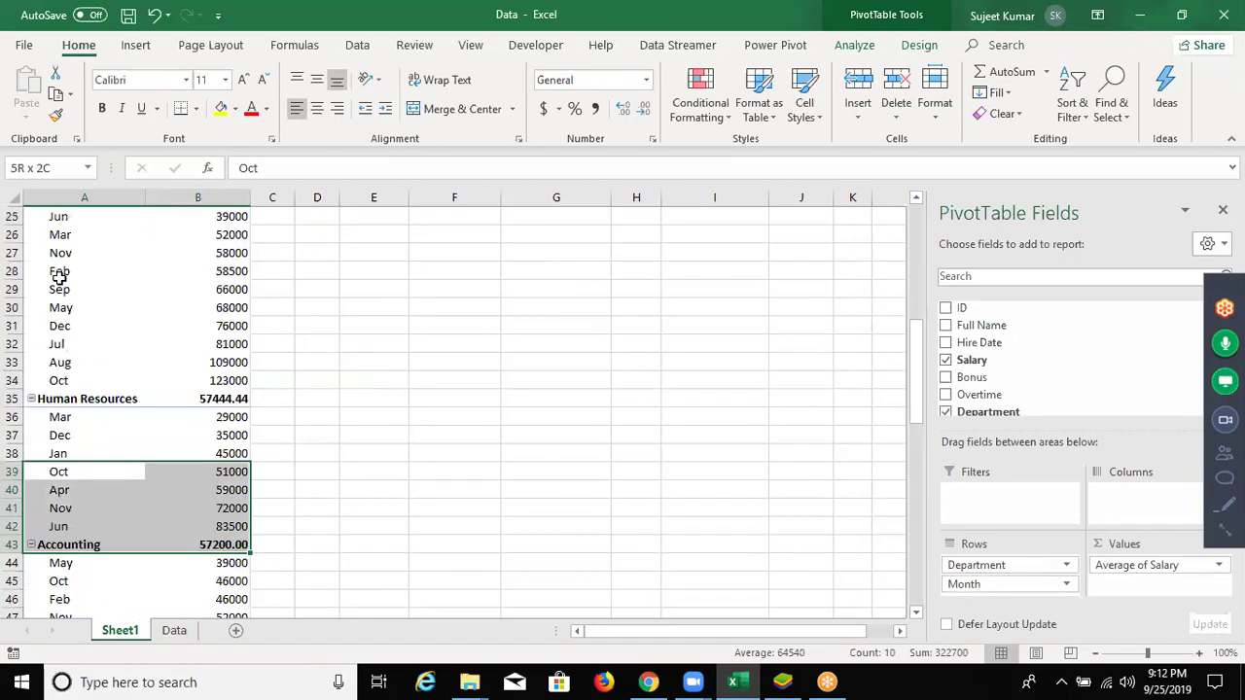
scroll(59, 277, up, 8)
click(58, 272)
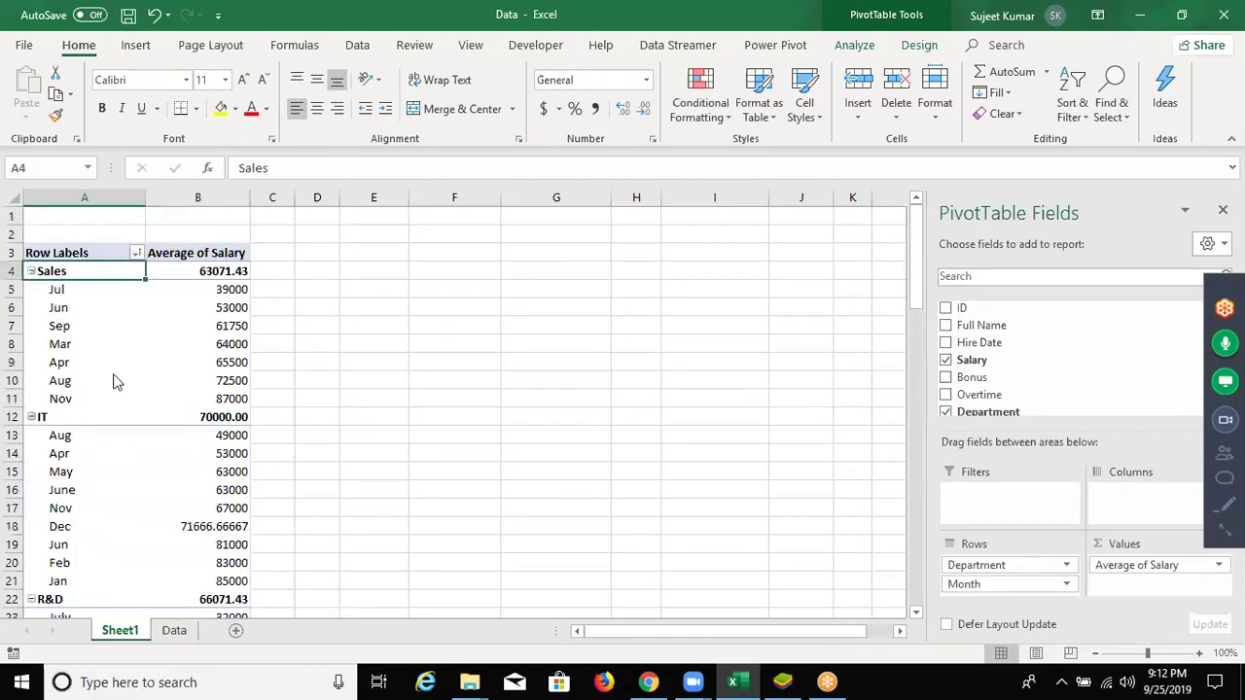
right_click(60, 273)
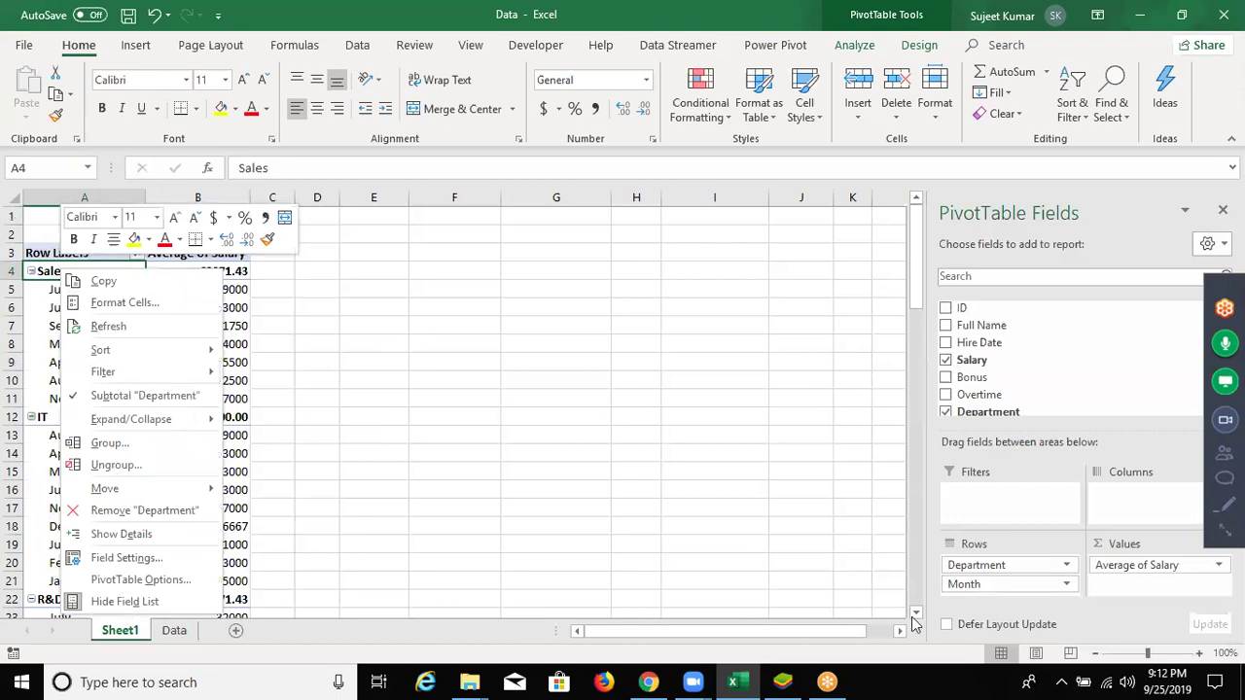
- Move Month from rows to columns and sort the month headers A to Z
click(964, 600)
drag(964, 584, 1009, 529)
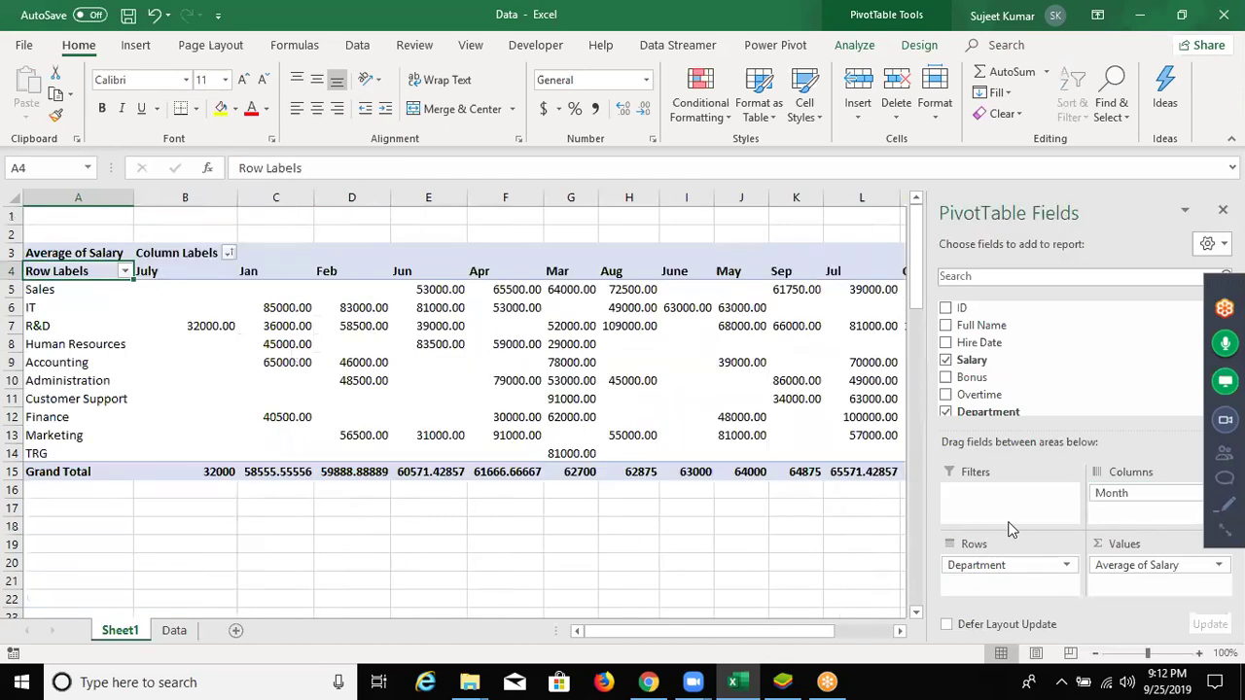
mouse_move(492, 277)
right_click(481, 291)
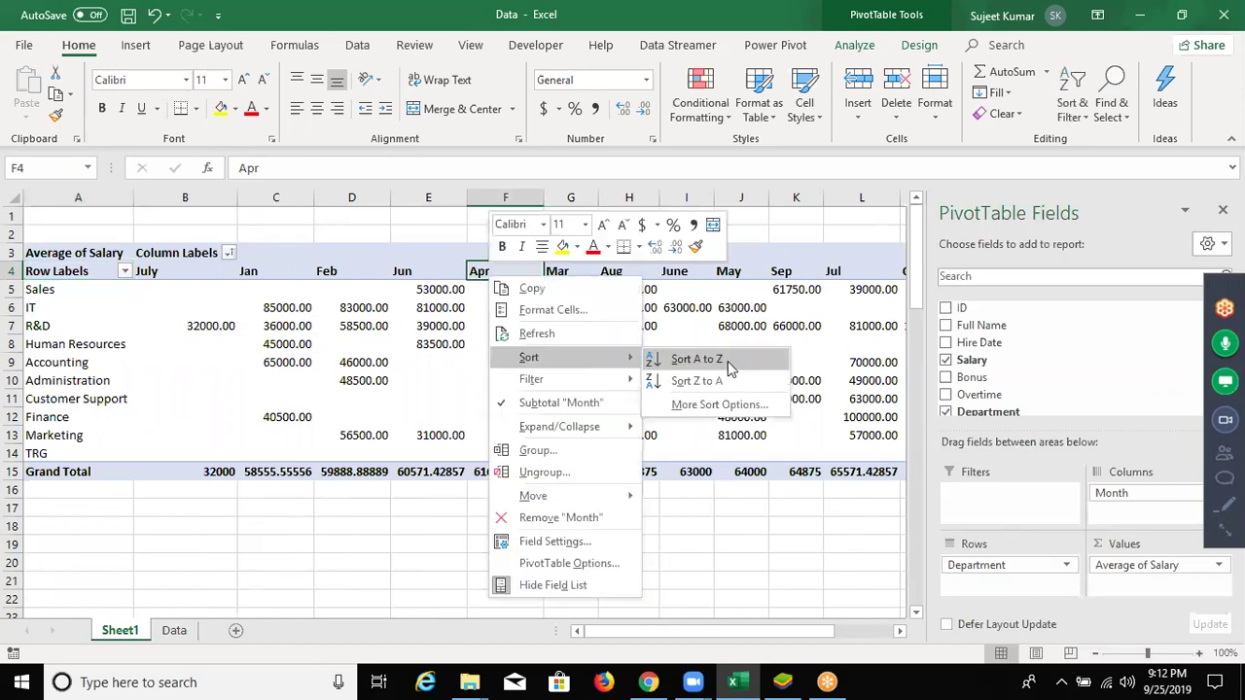
click(727, 361)
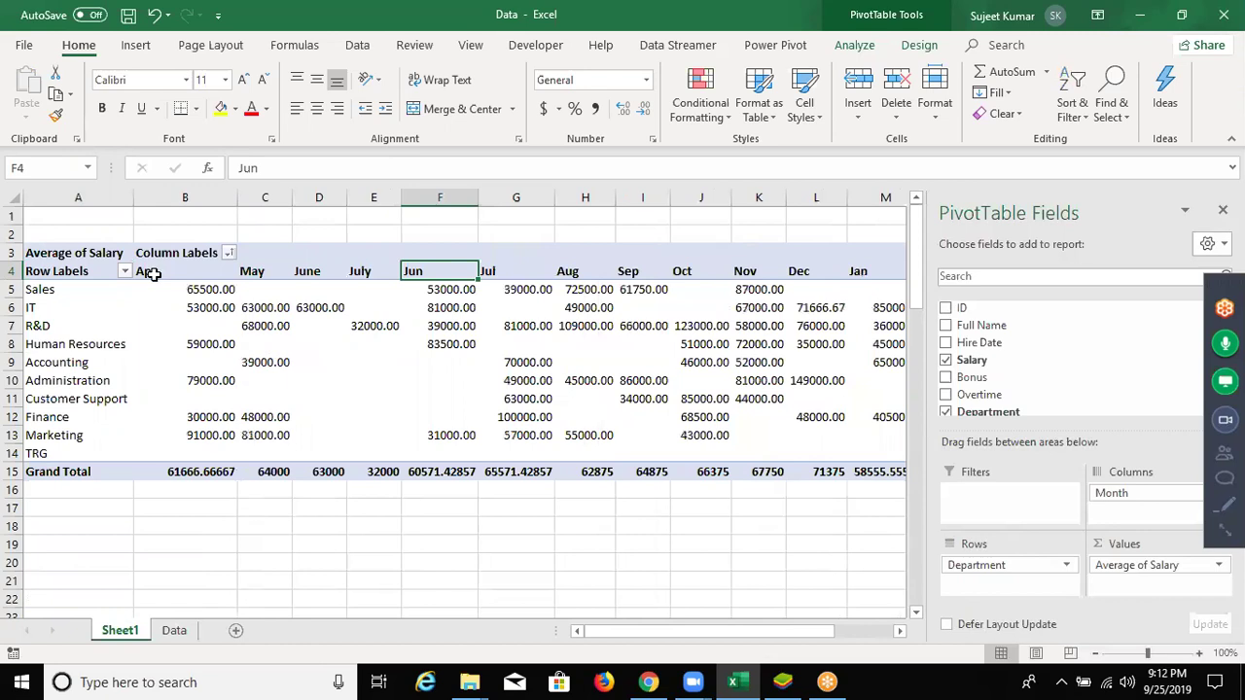
- Sort the salary values smallest to largest and select a block of department labels
right_click(467, 291)
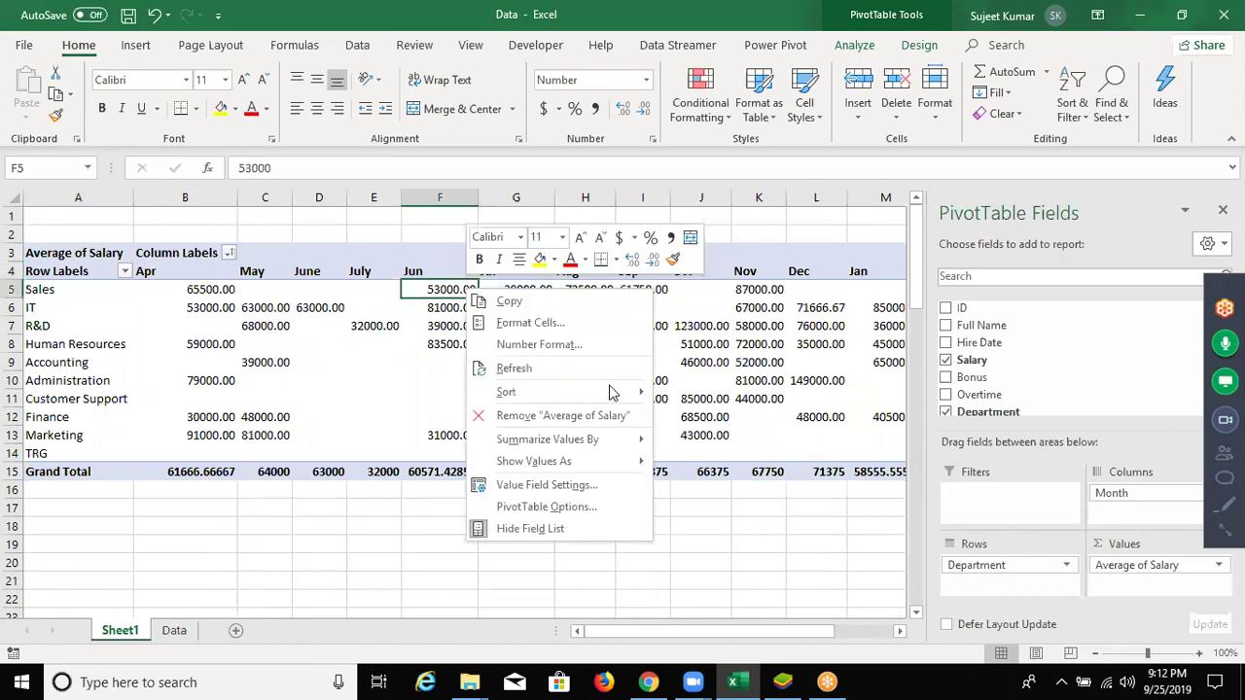
mouse_move(615, 391)
click(669, 393)
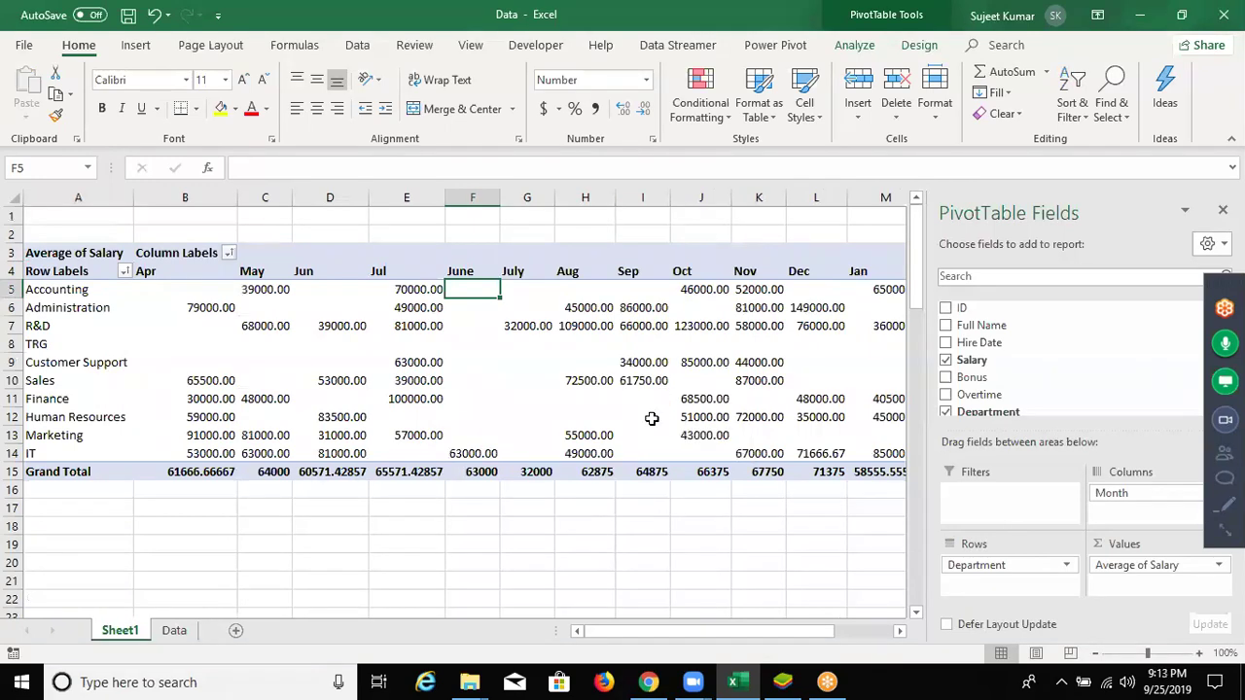
mouse_move(644, 416)
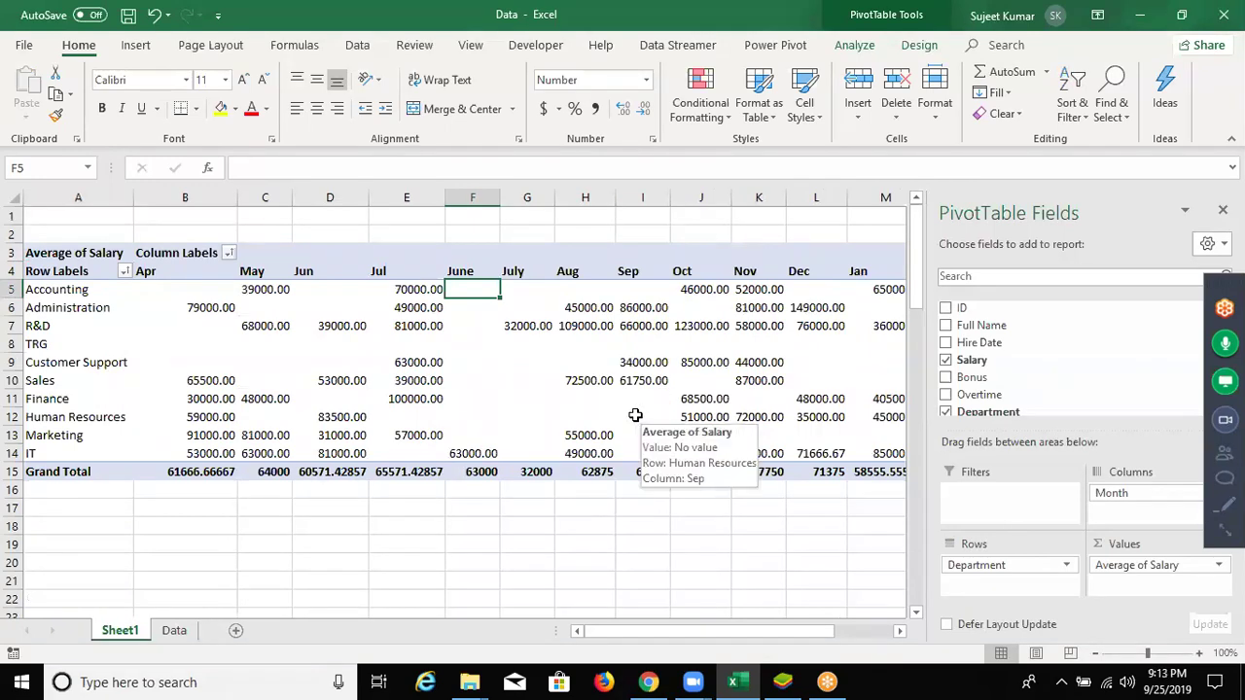
drag(98, 304, 77, 417)
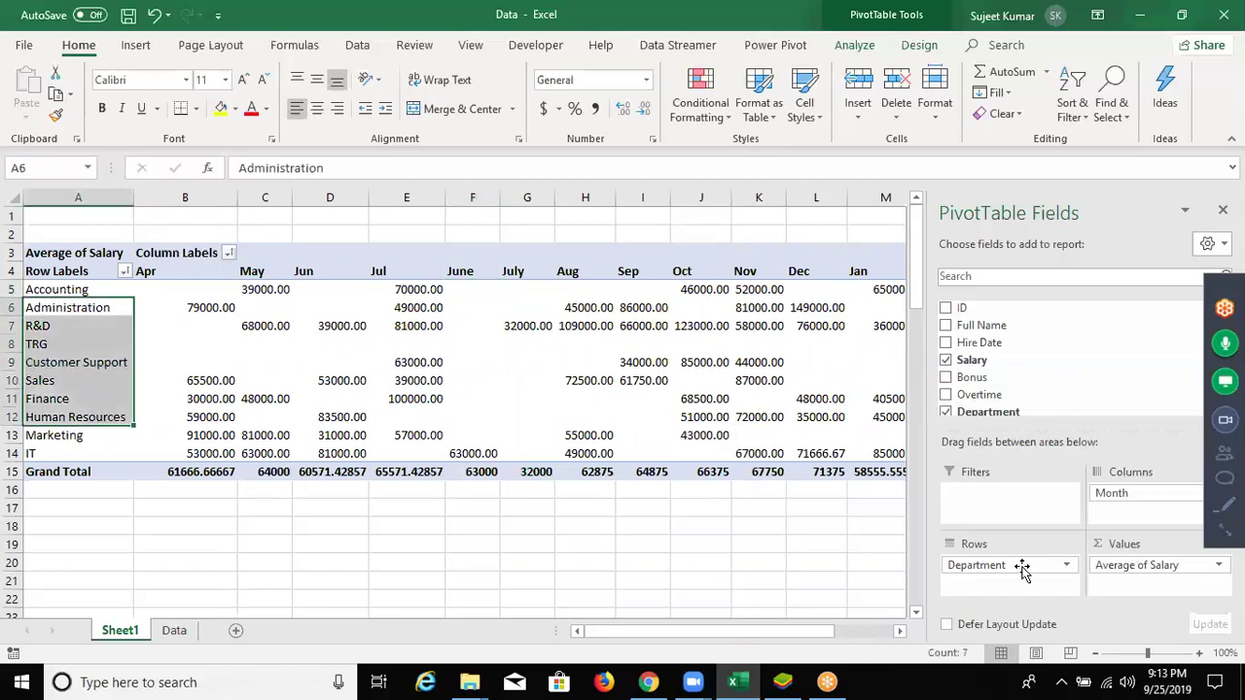
- Take Month out of the columns and move Finance up below R&D
mouse_move(1112, 493)
mouse_down()
mouse_move(948, 448)
mouse_move(78, 409)
mouse_up()
click(78, 403)
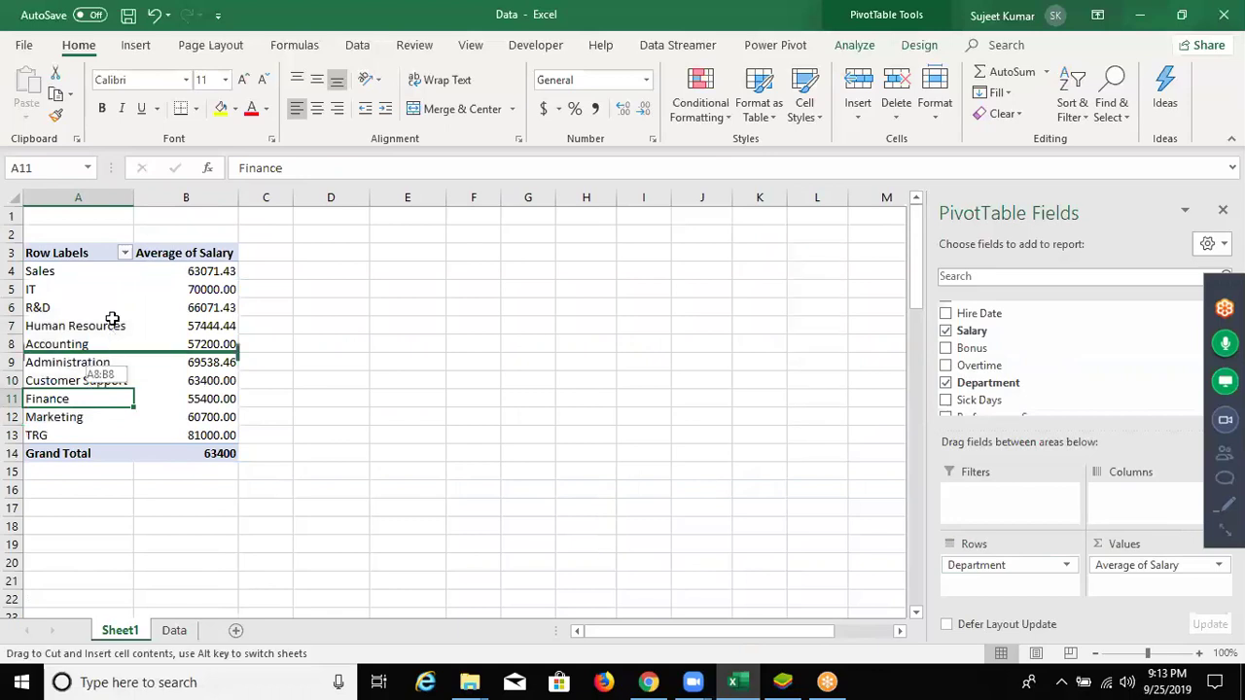
drag(102, 362, 111, 323)
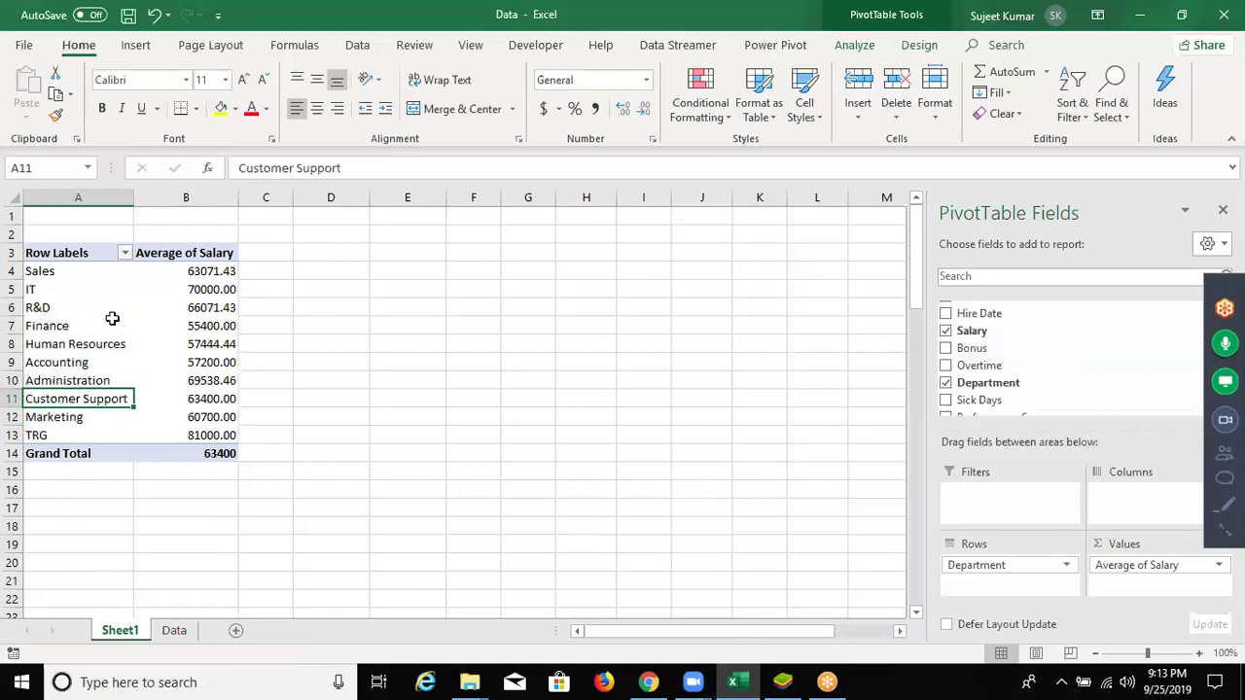
- Move Customer Support to the beginning of the department list
right_click(82, 401)
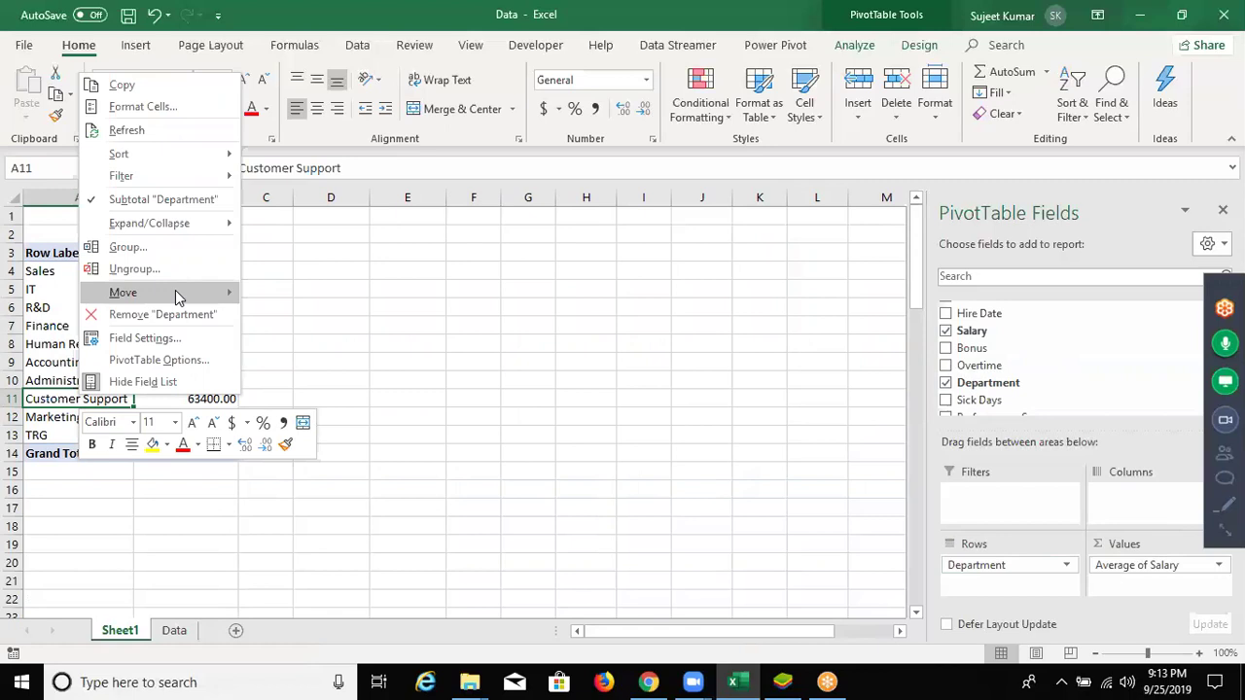
mouse_move(178, 296)
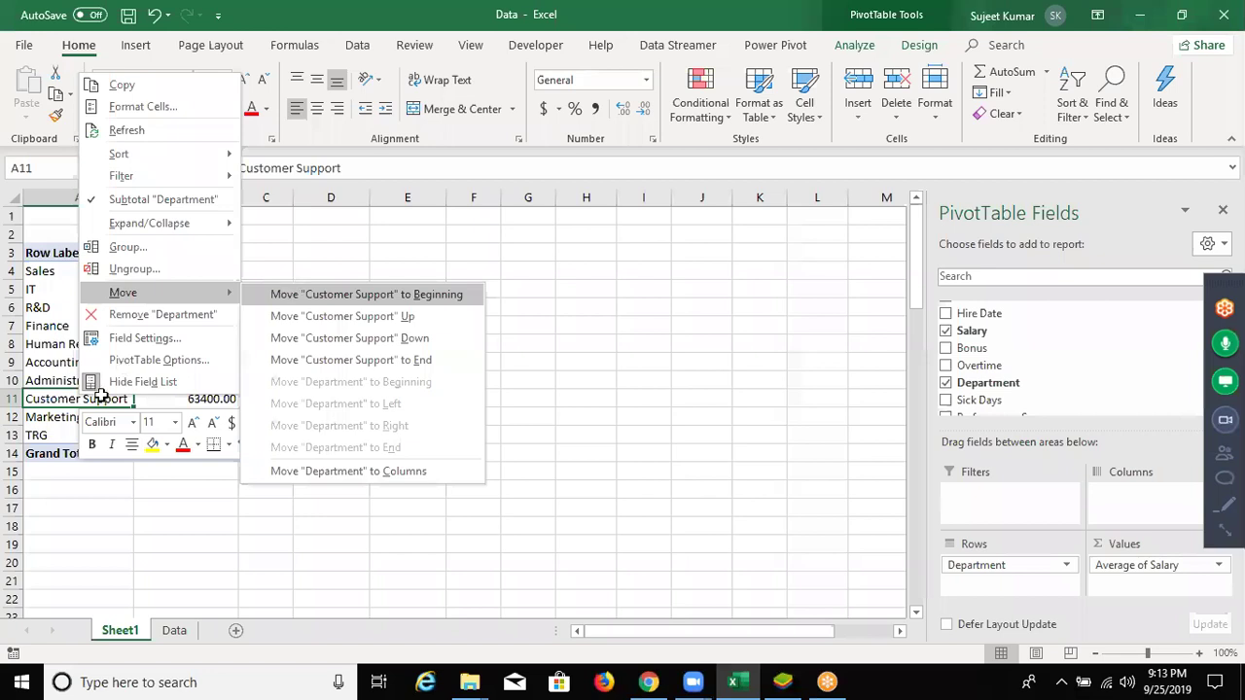
key(Return)
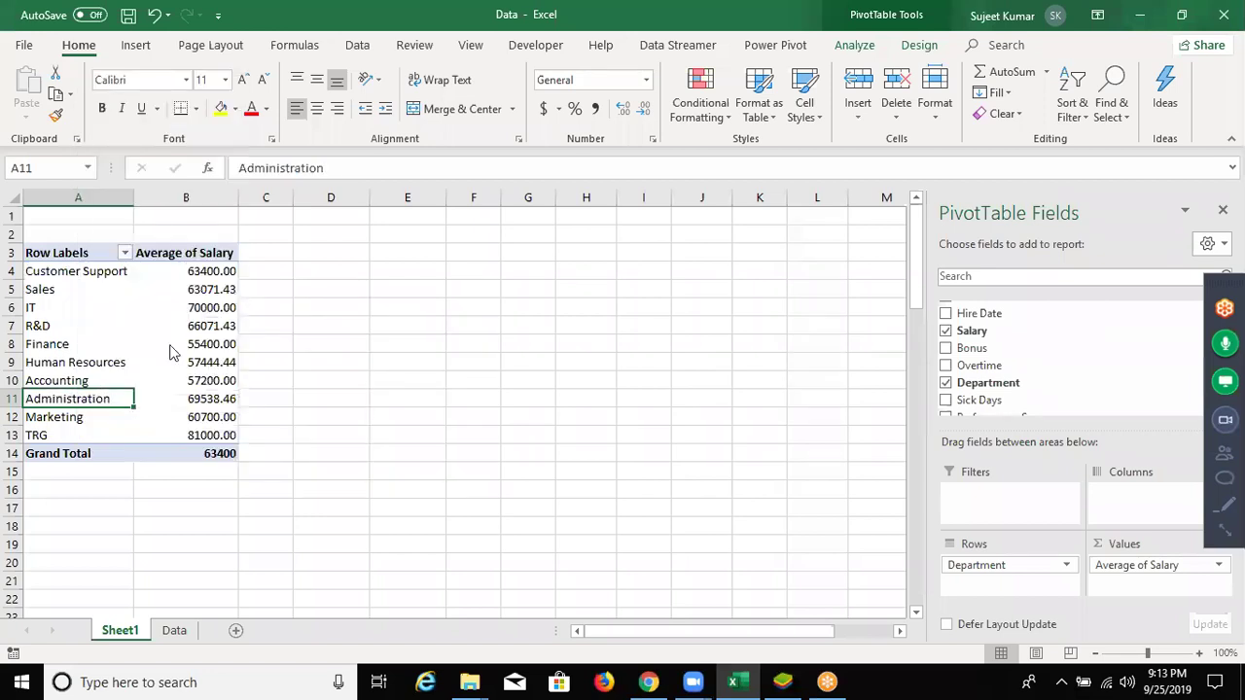
key(shift+F10)
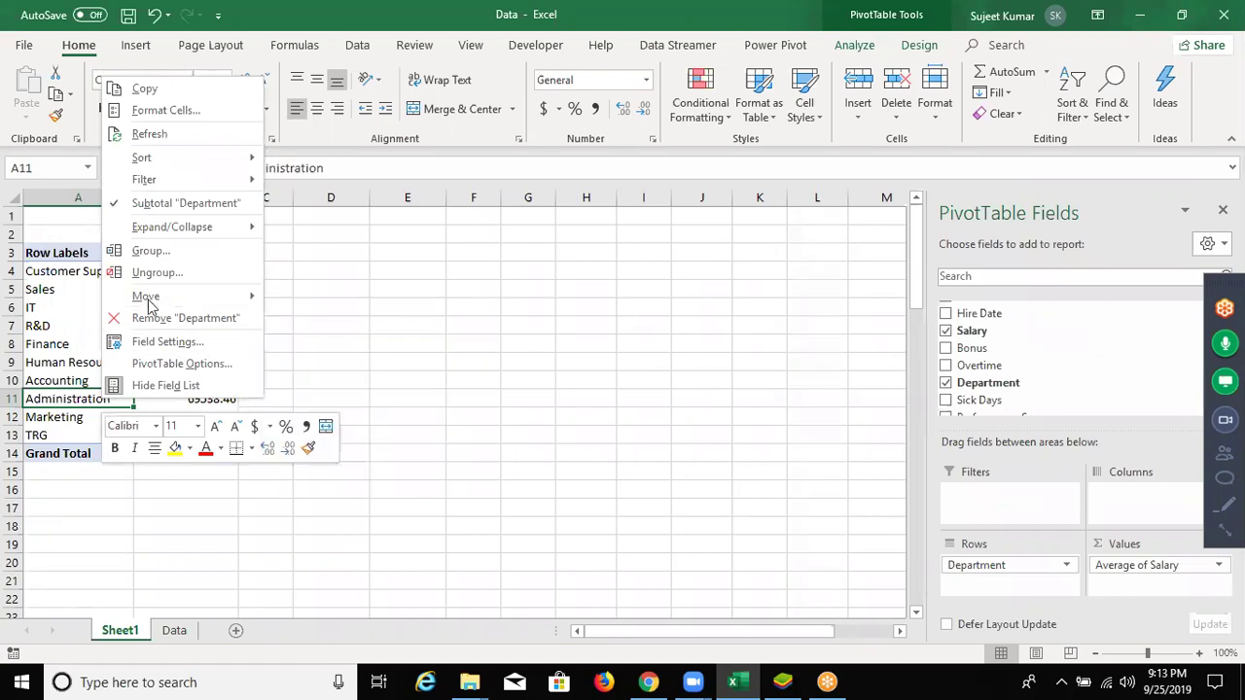
click(893, 591)
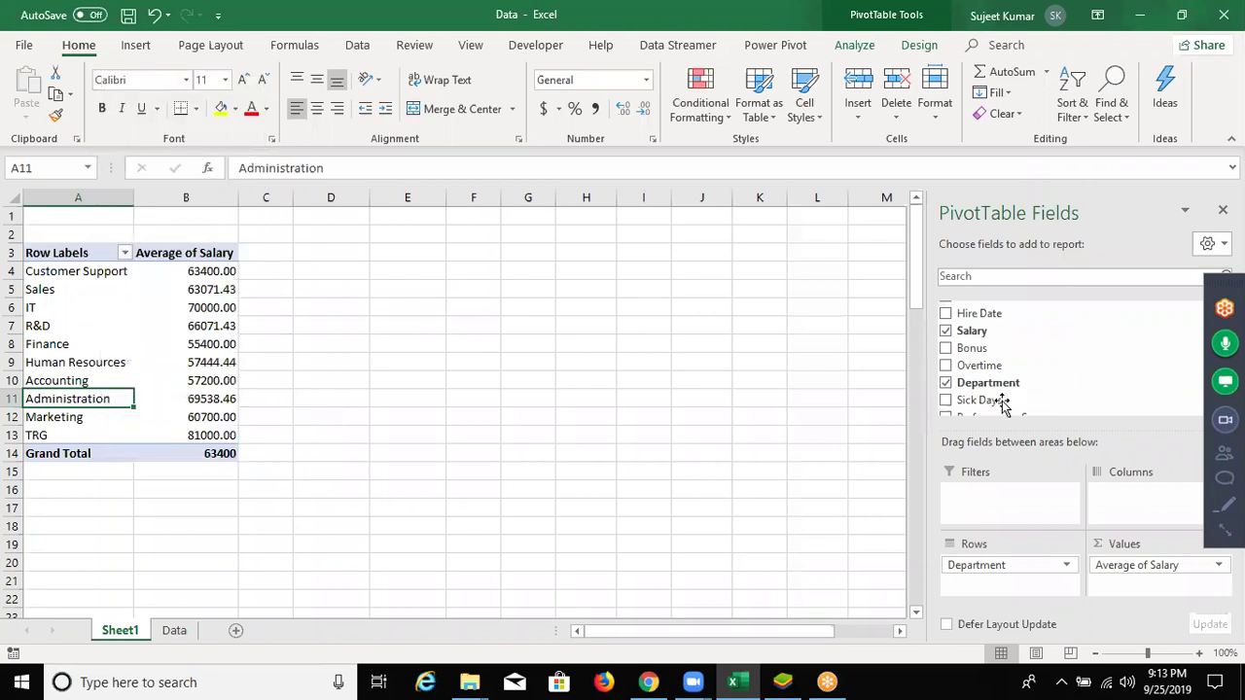
- Return Month to the columns and drag the Jan column ahead of Apr
scroll(1005, 407, down, 3)
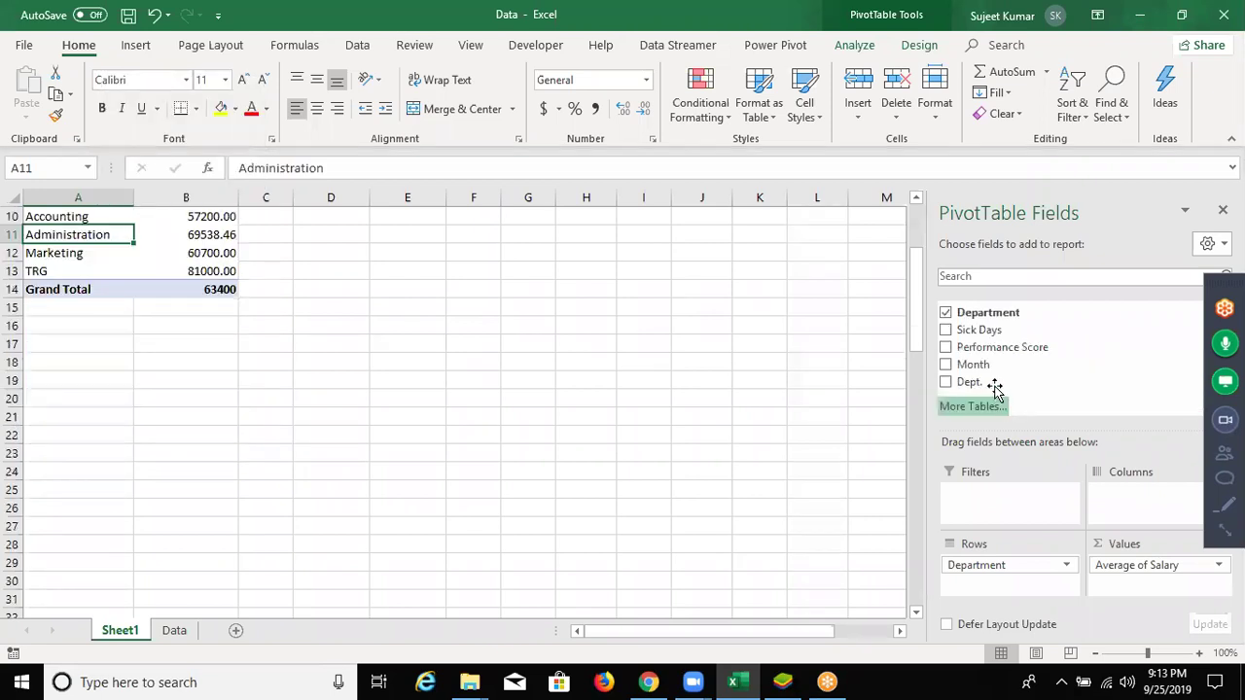
drag(972, 364, 1129, 508)
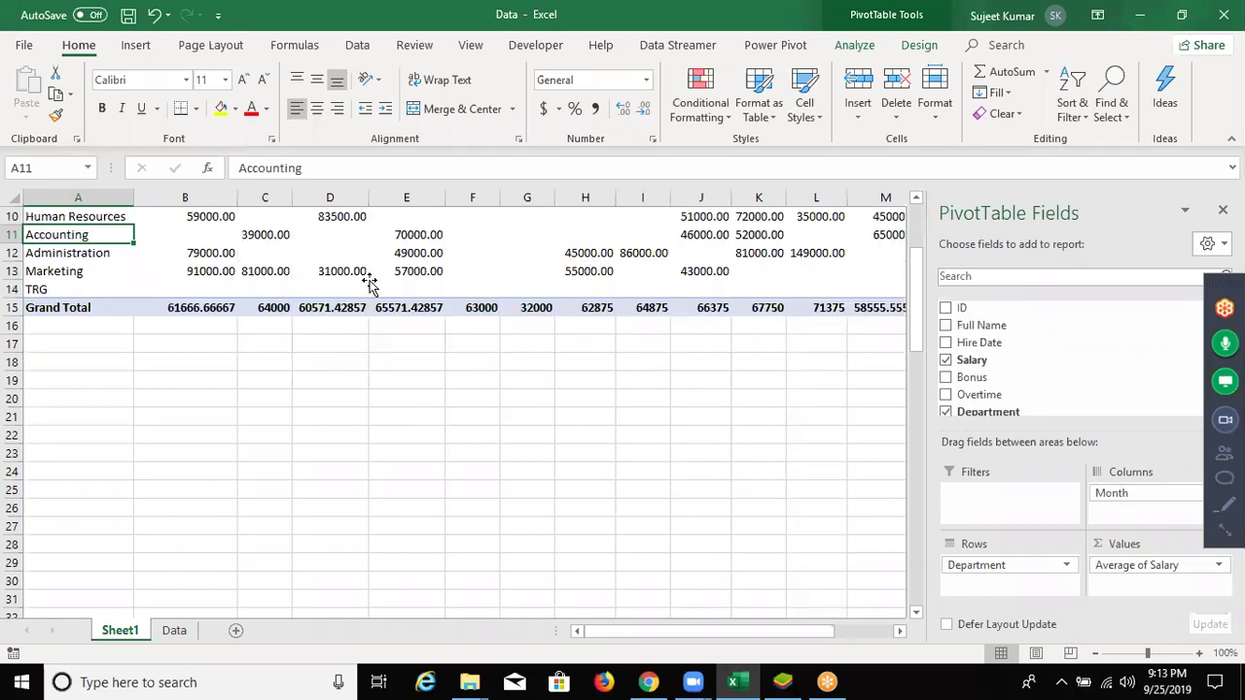
click(370, 275)
scroll(369, 278, up, 3)
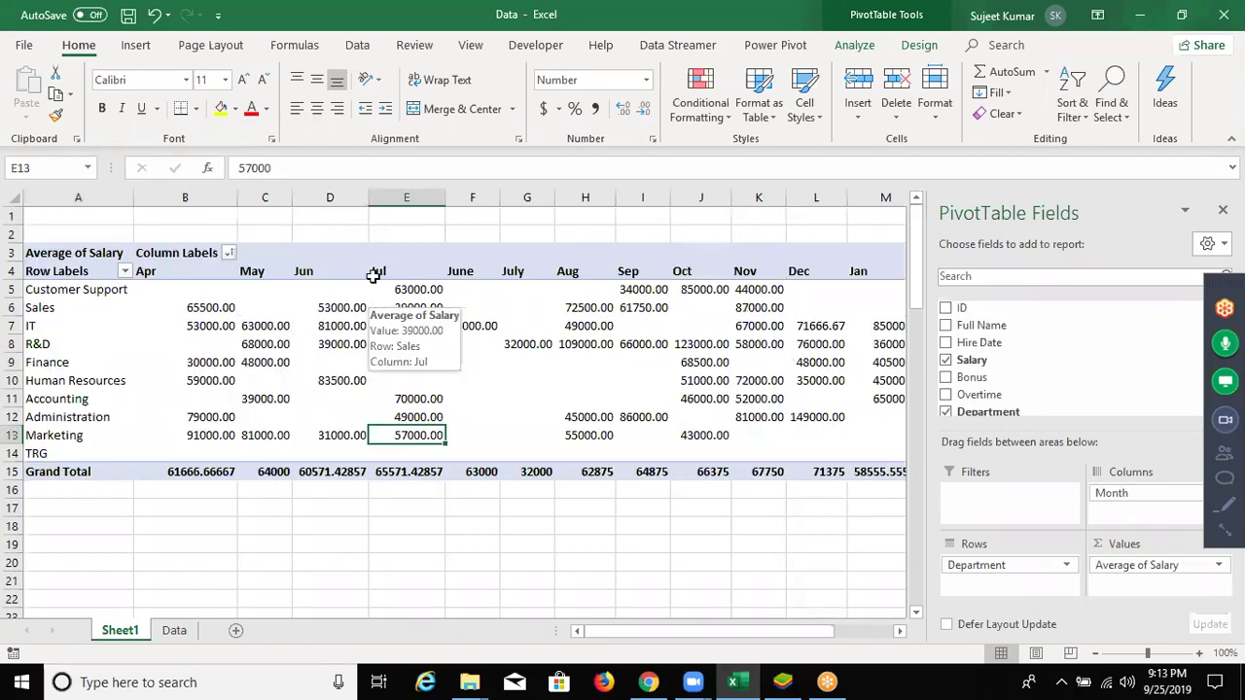
click(300, 276)
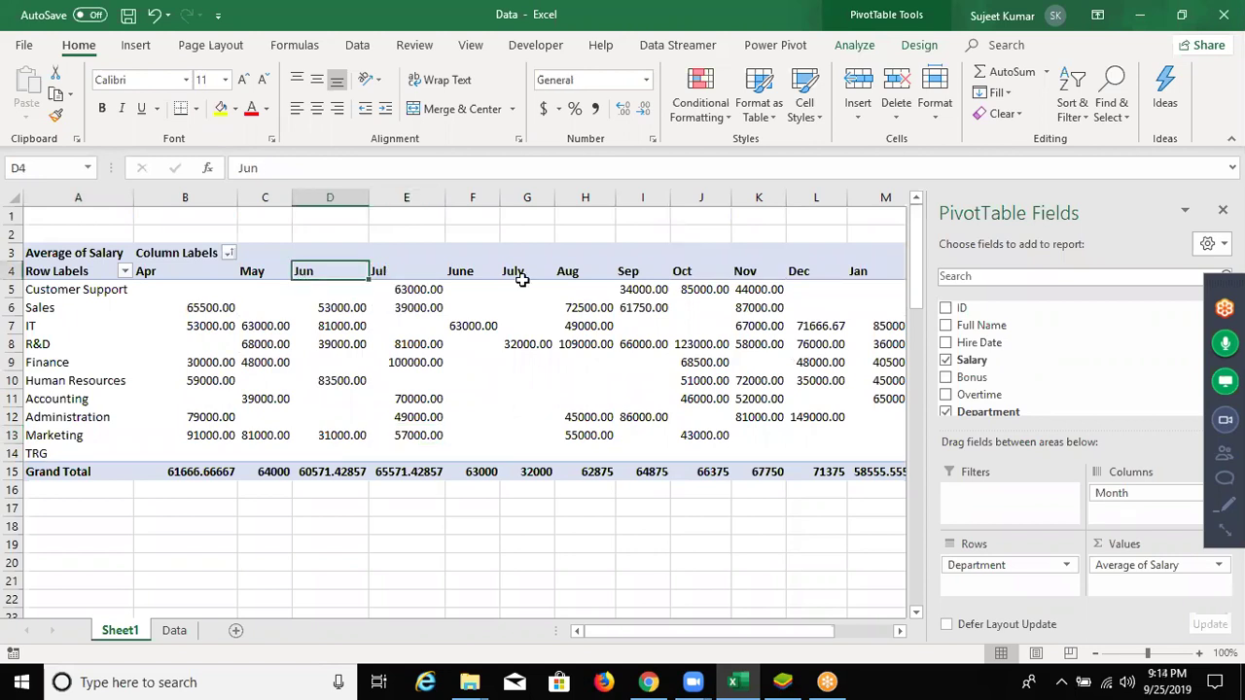
click(861, 276)
drag(860, 276, 146, 321)
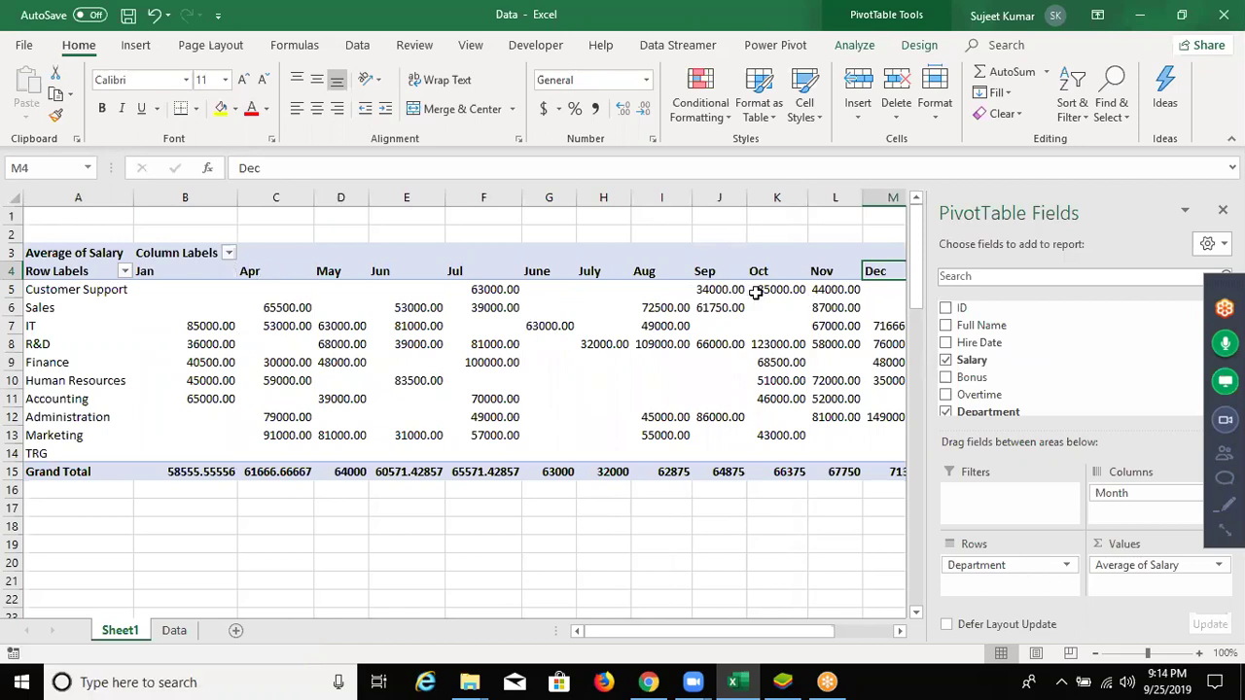
- Move the Feb and Mar columns to follow Jan, ahead of Apr
key(Right)
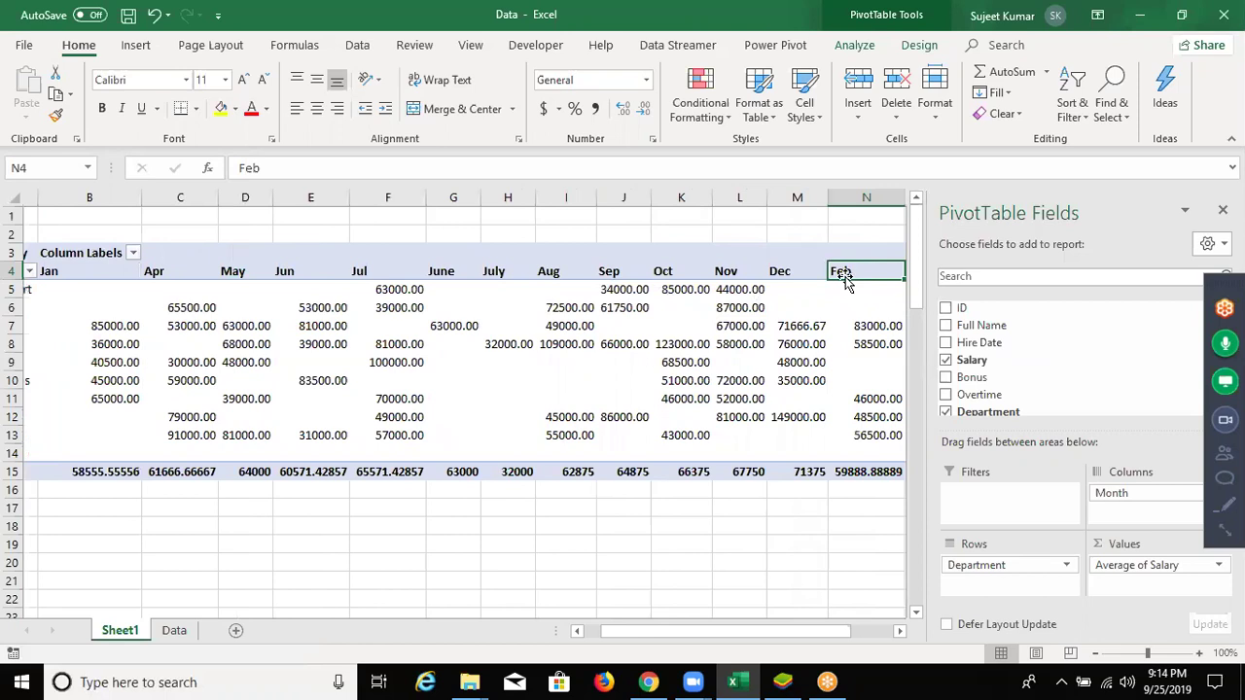
drag(846, 280, 17, 307)
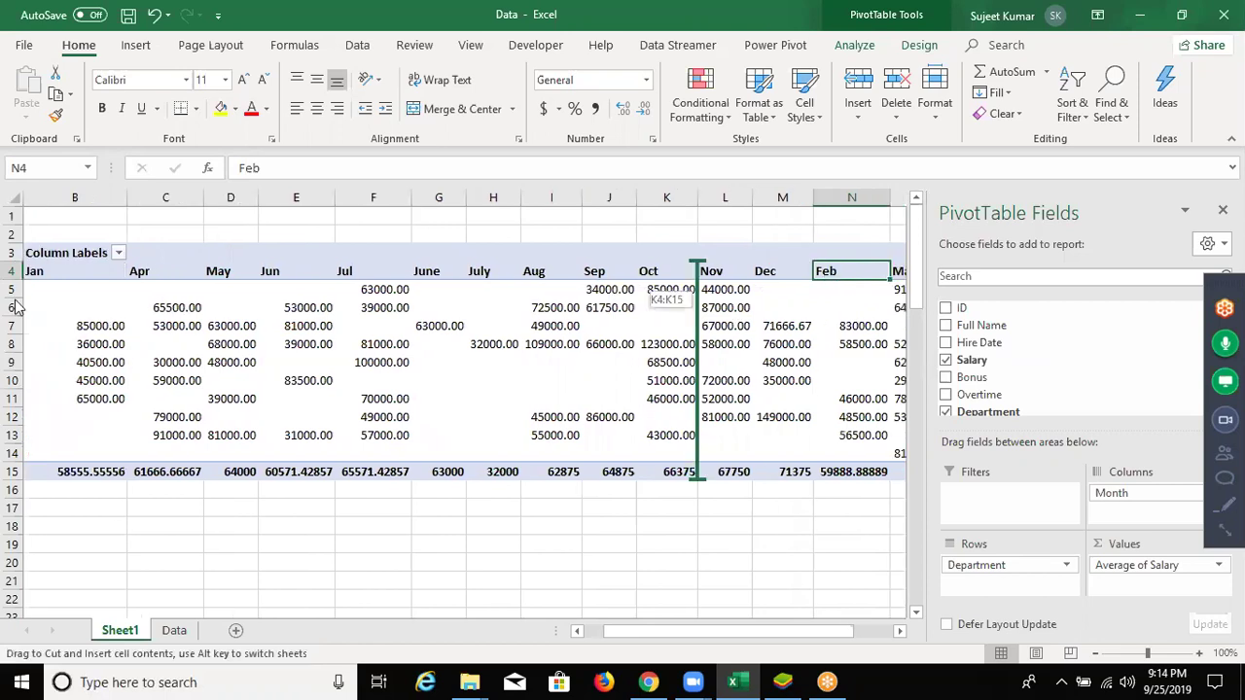
drag(17, 307, 250, 321)
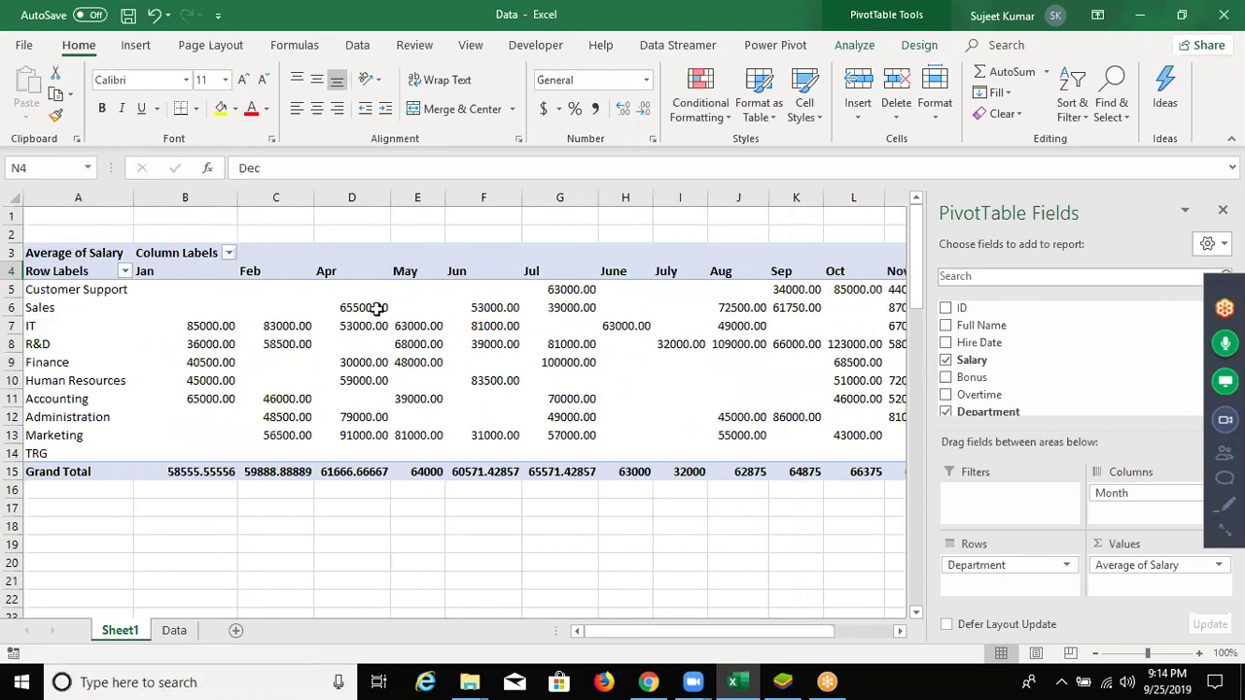
click(527, 287)
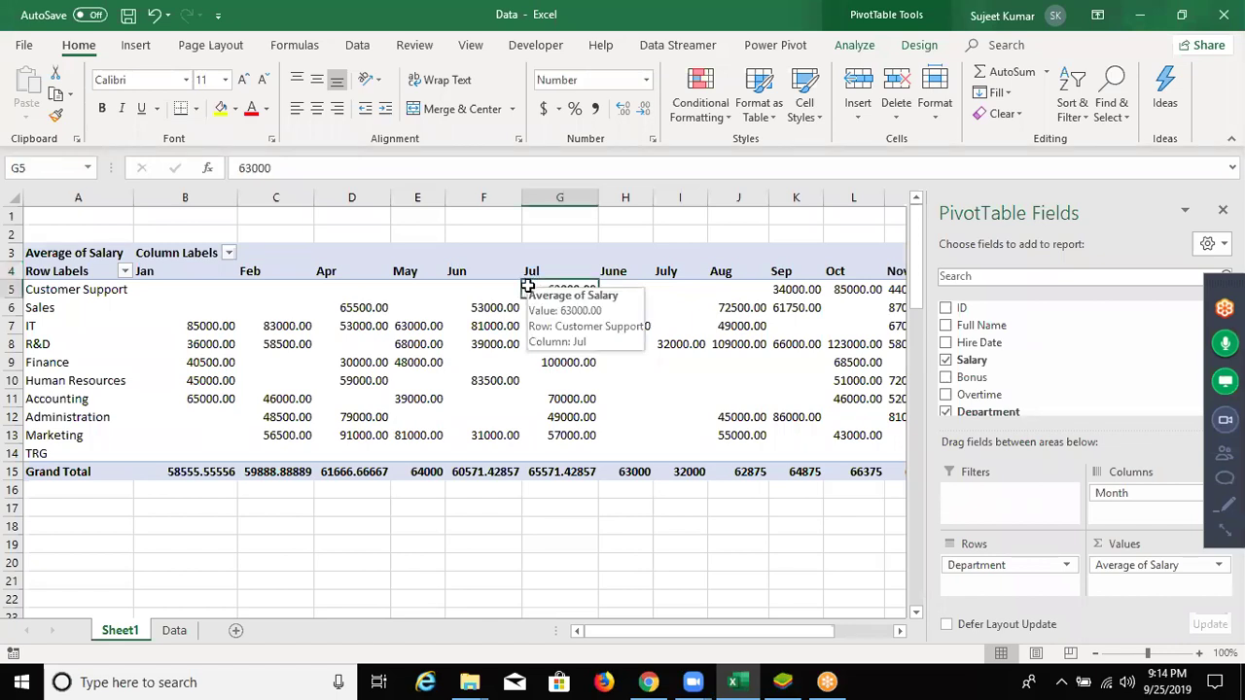
key(ctrl+Right)
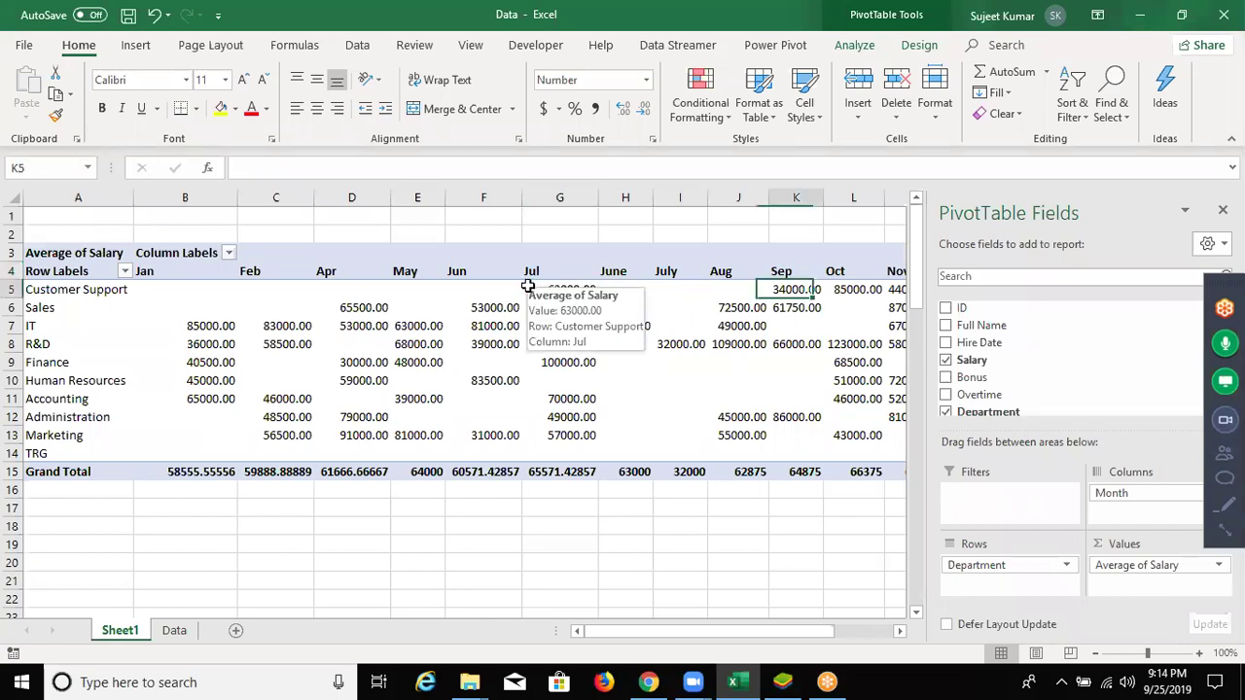
key(ctrl+Right)
key(ctrl+Right)
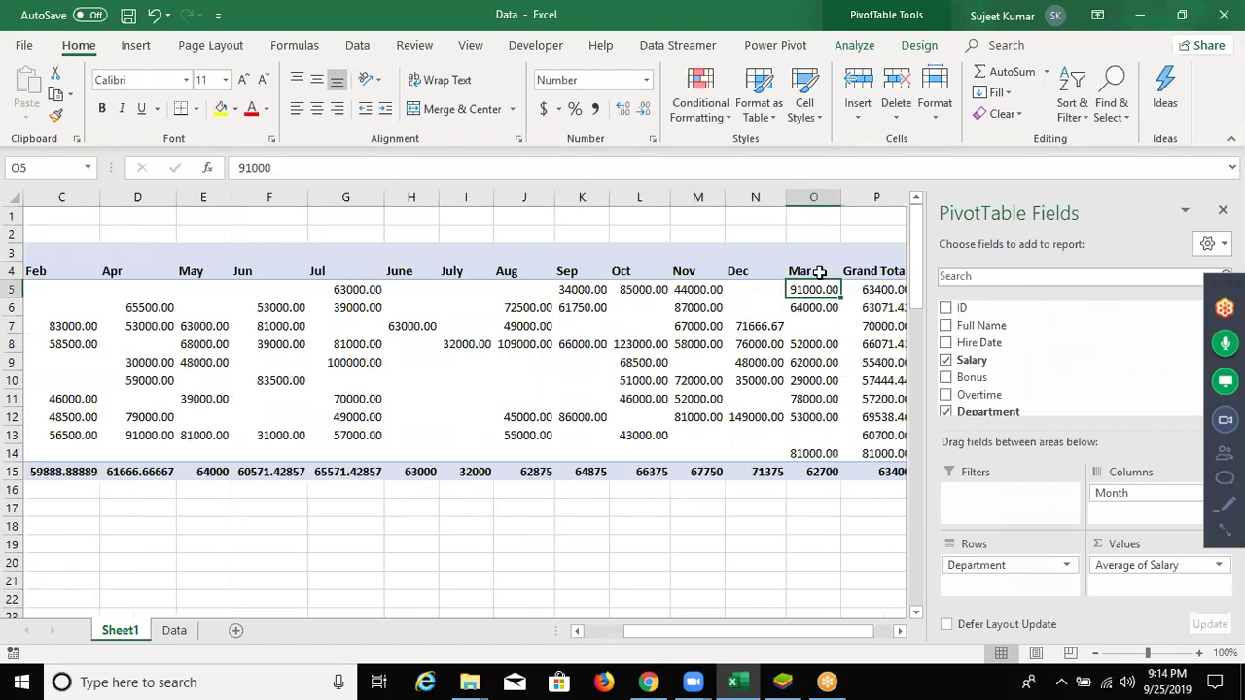
click(820, 273)
mouse_move(841, 274)
mouse_down()
mouse_move(245, 326)
mouse_move(287, 328)
mouse_move(416, 281)
mouse_up()
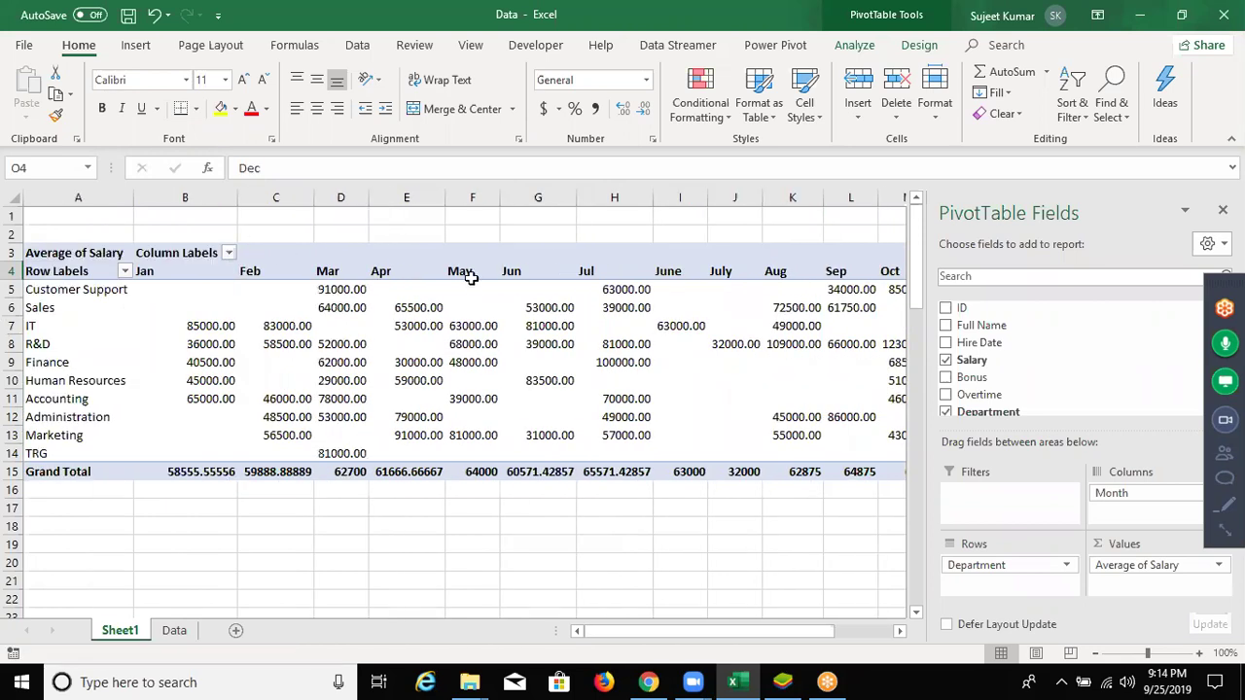
- Move the June column ahead of Jul
click(629, 272)
click(675, 275)
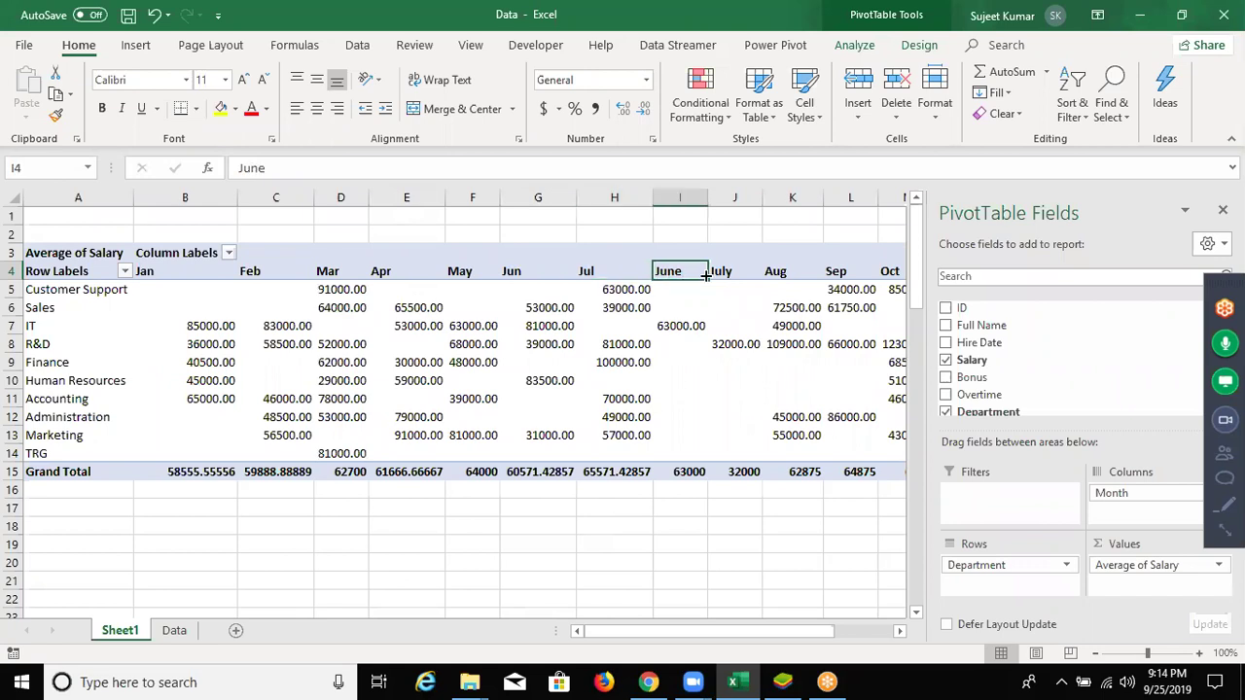
mouse_move(652, 276)
mouse_down()
mouse_move(567, 289)
mouse_move(749, 282)
mouse_up()
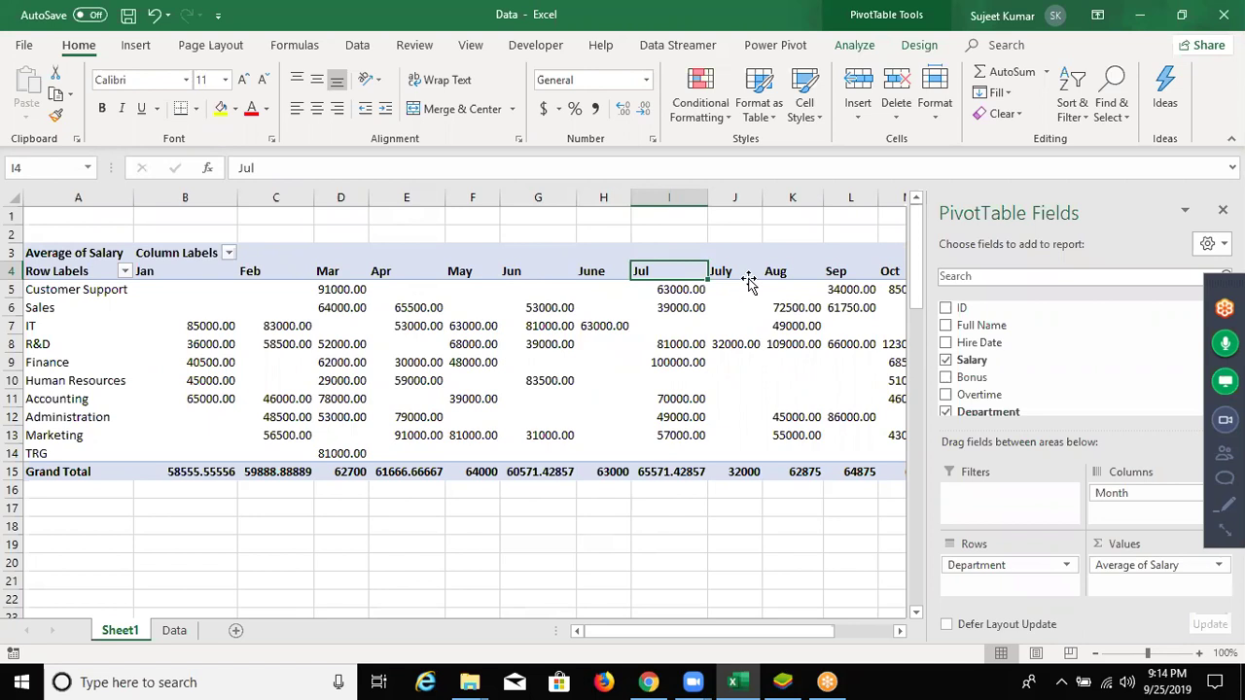
click(745, 281)
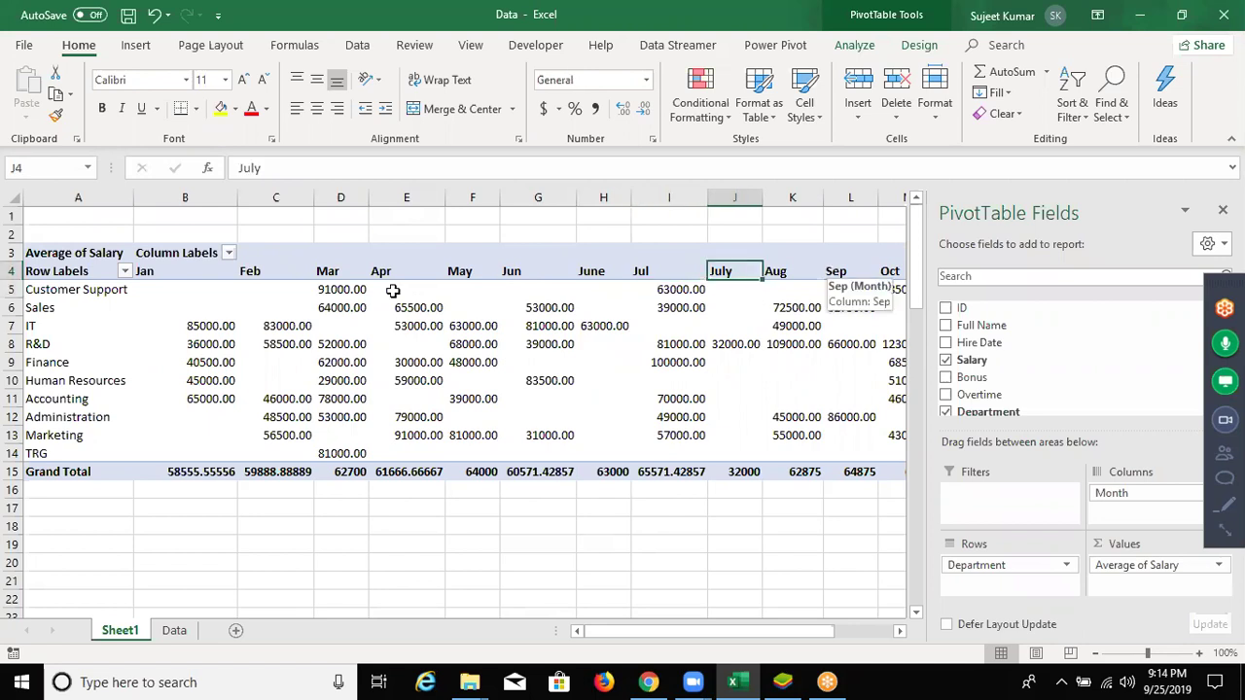
right_click(511, 279)
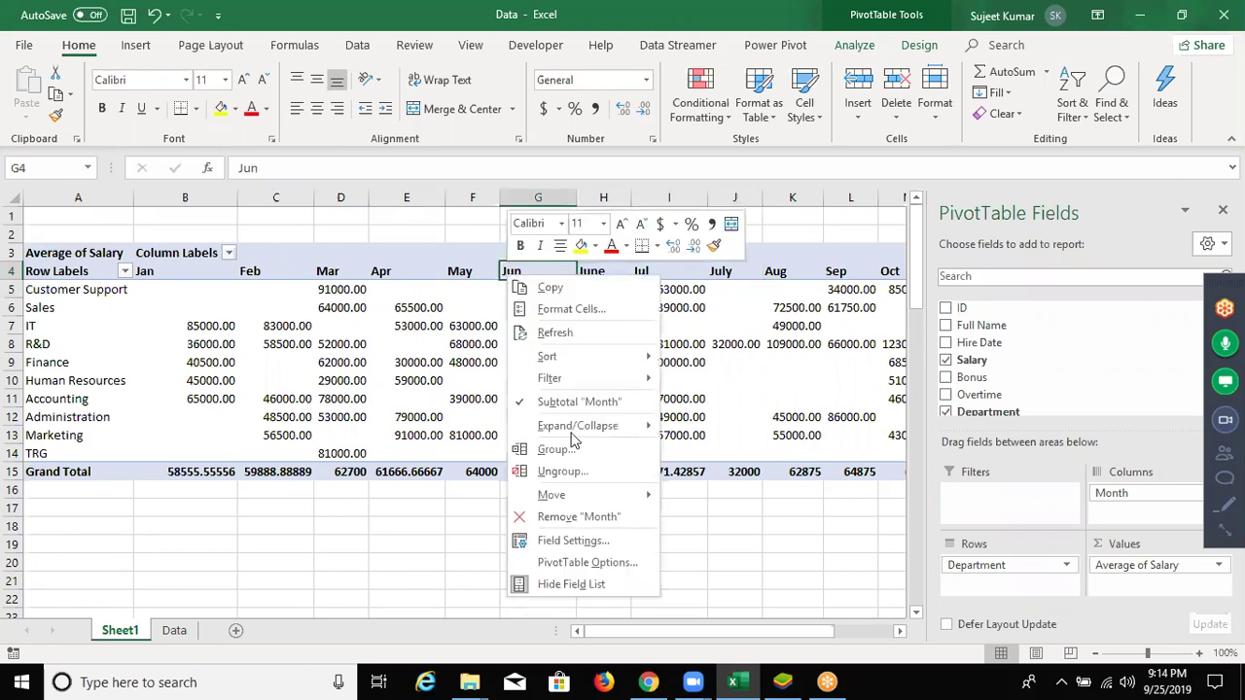
mouse_move(589, 495)
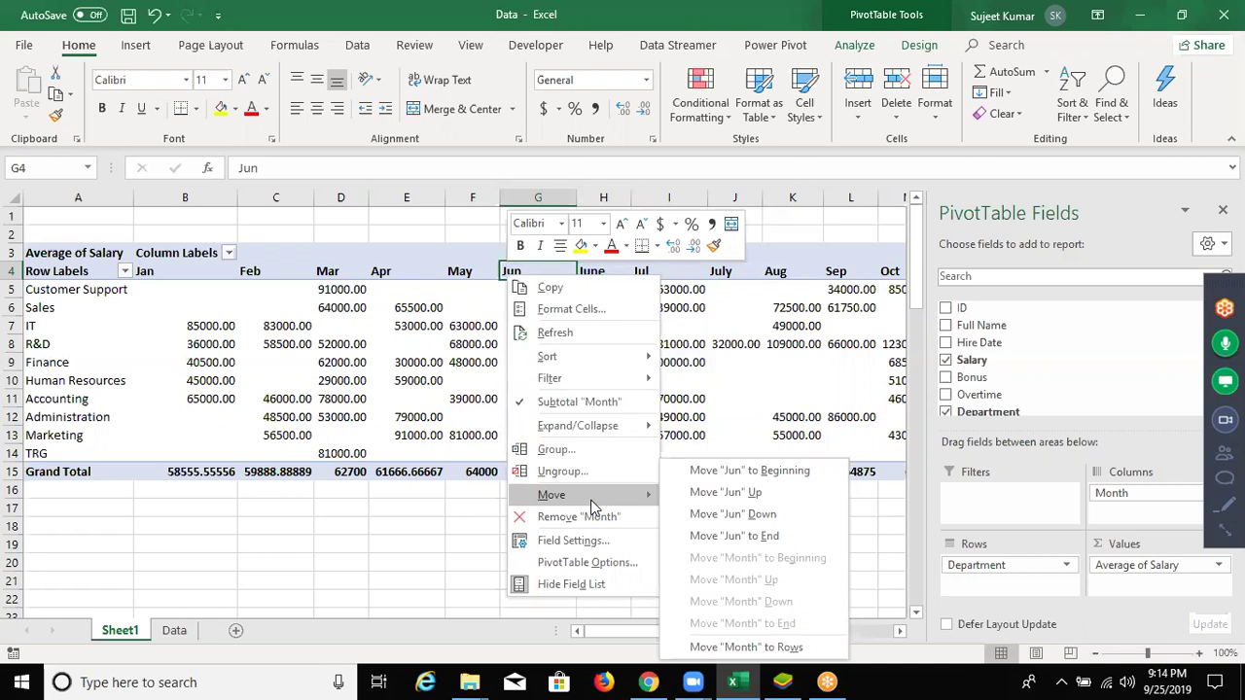
key(Escape)
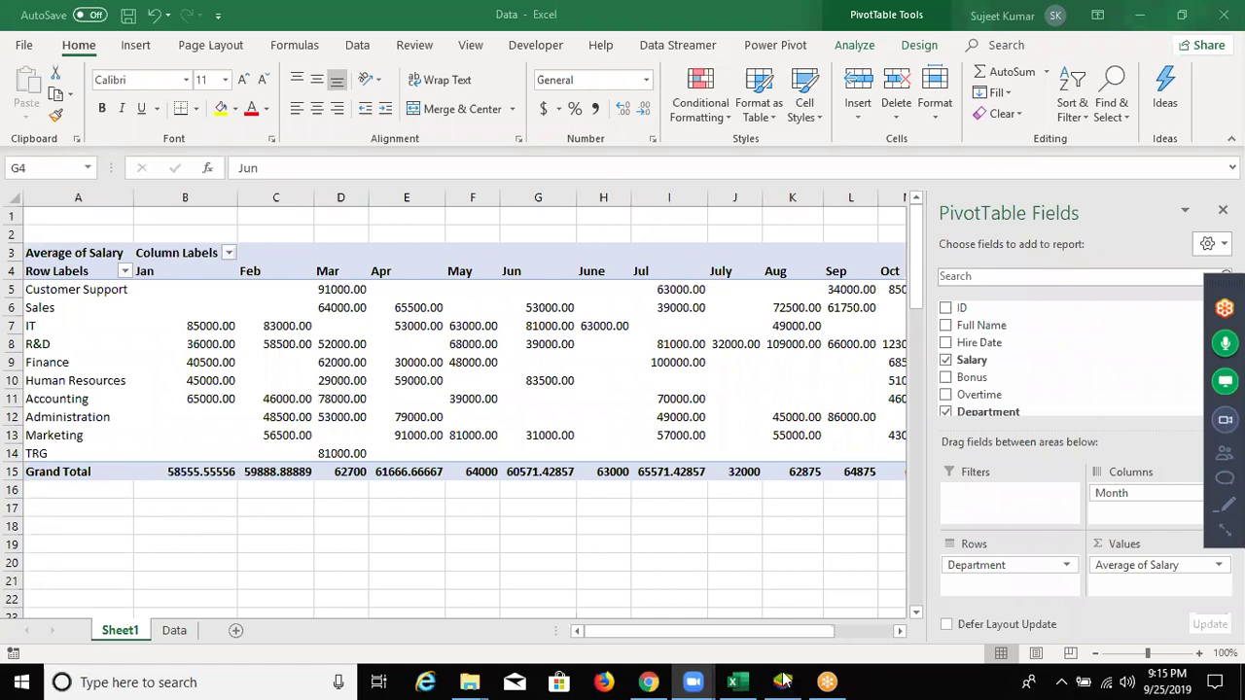
mouse_move(768, 678)
click(439, 436)
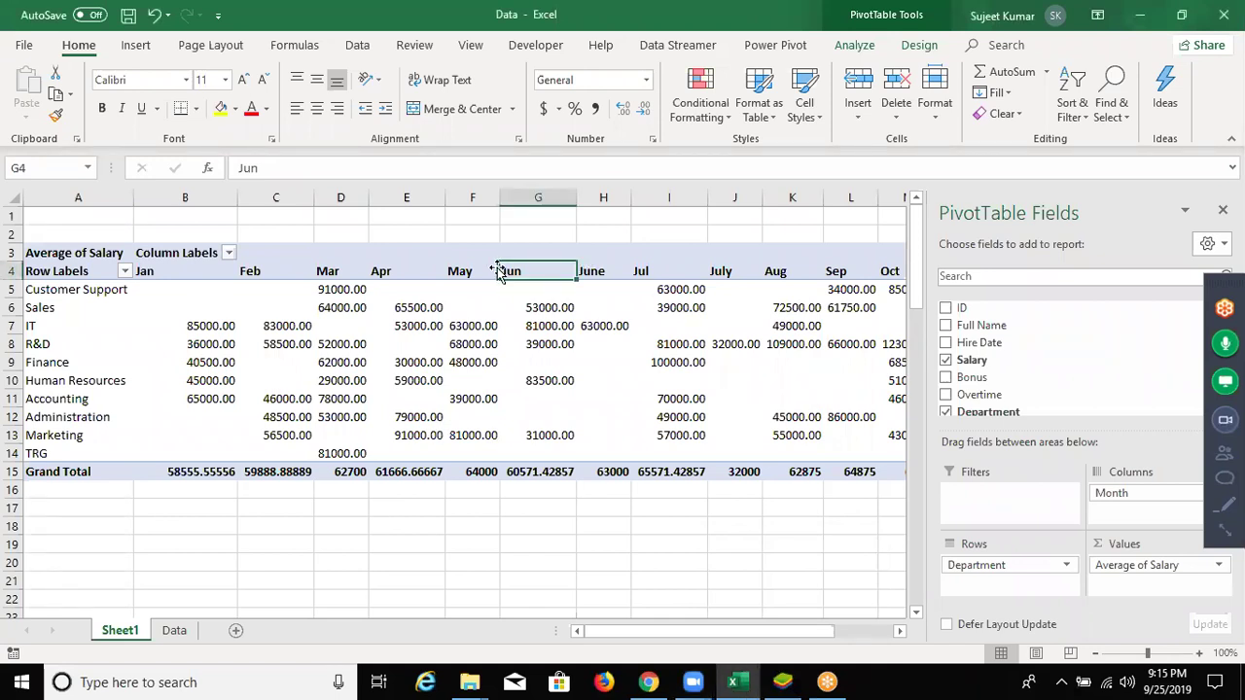
drag(535, 272, 591, 271)
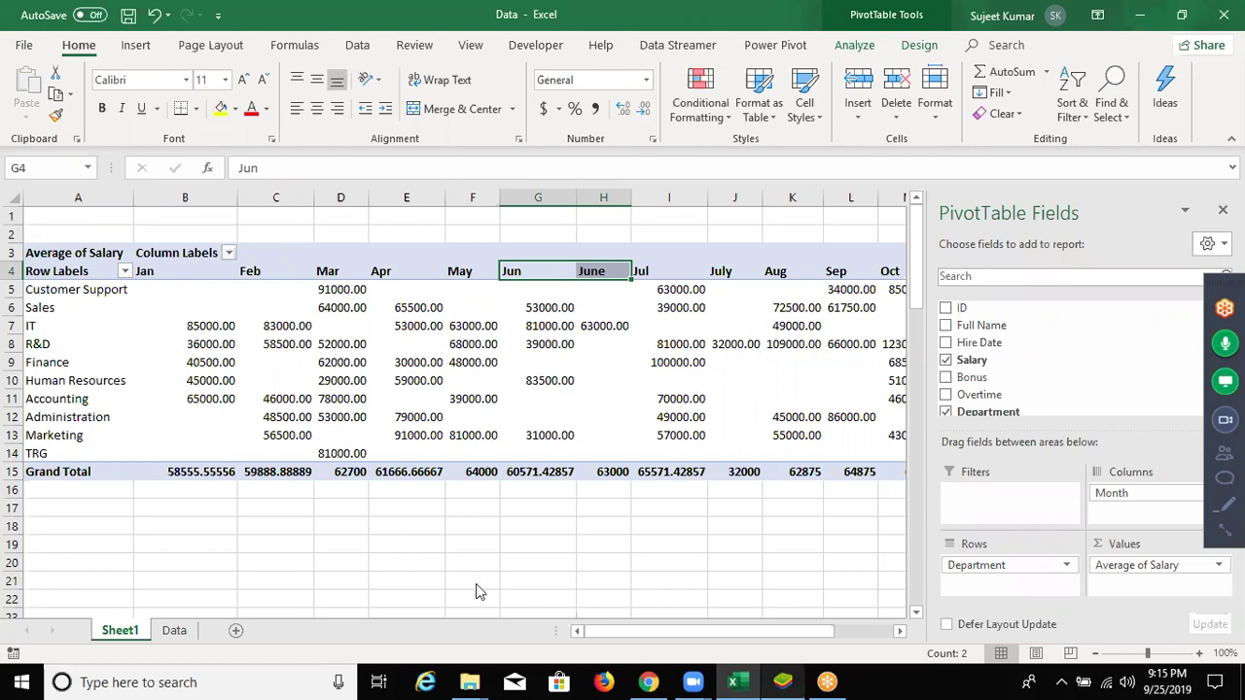
click(782, 682)
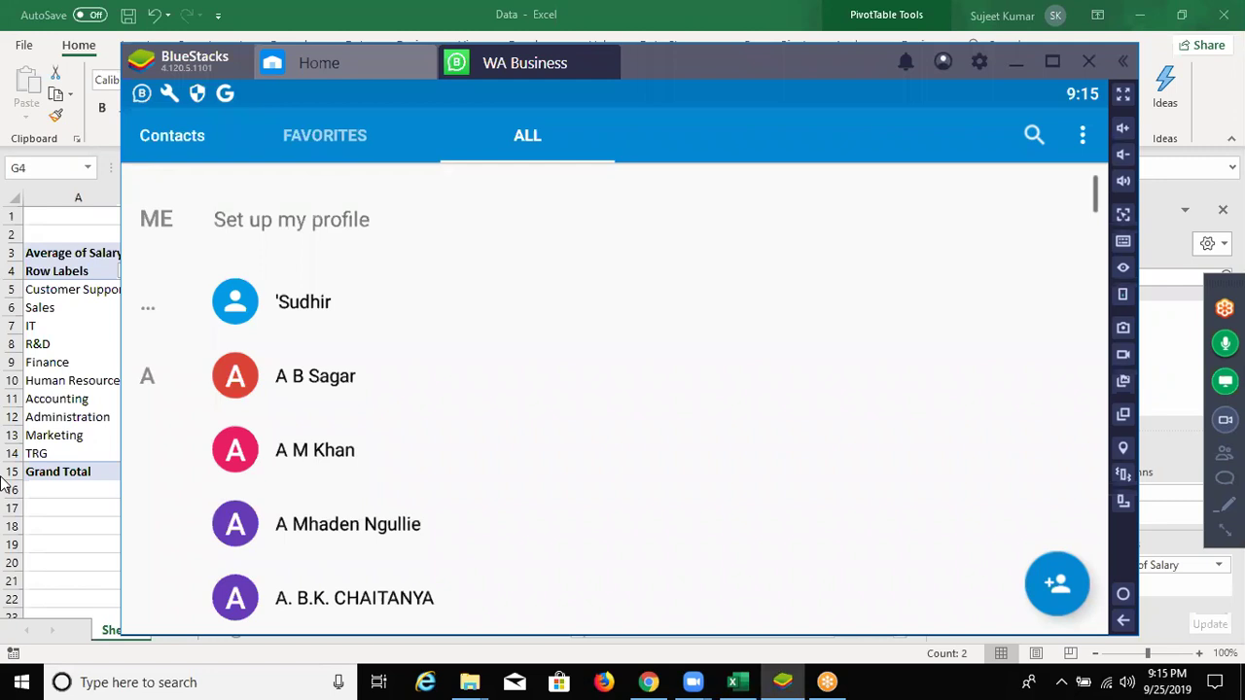
key(alt+Tab)
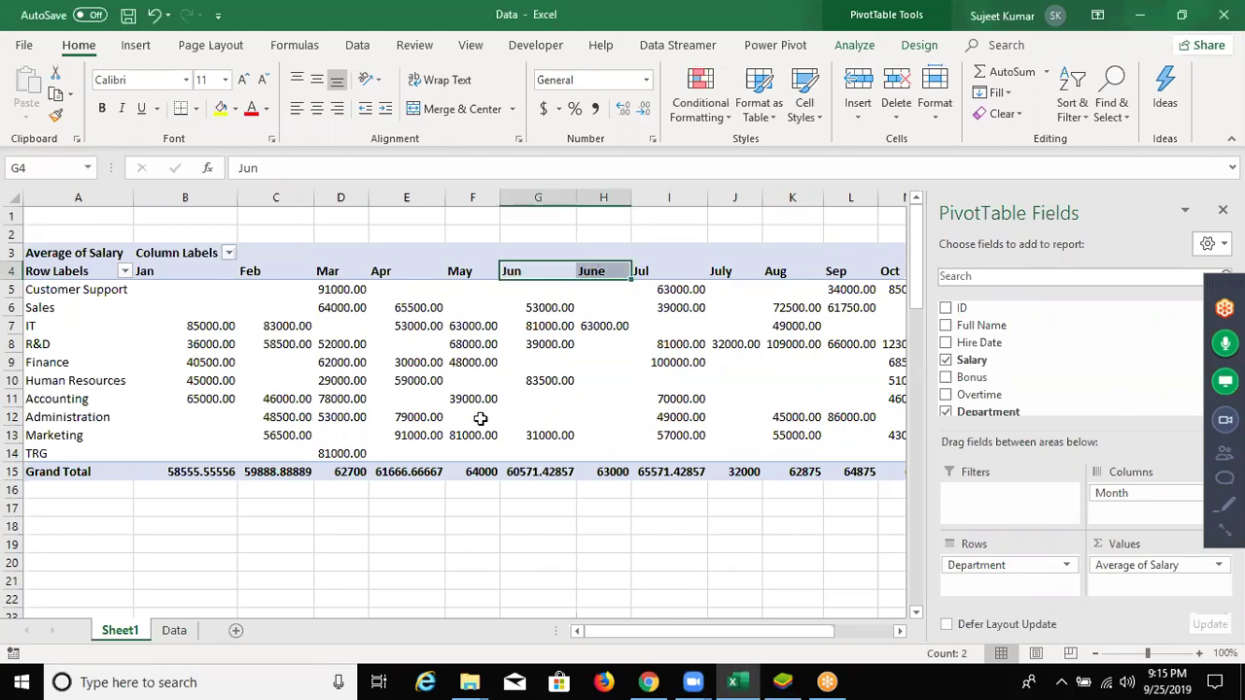
click(341, 380)
click(470, 340)
click(465, 271)
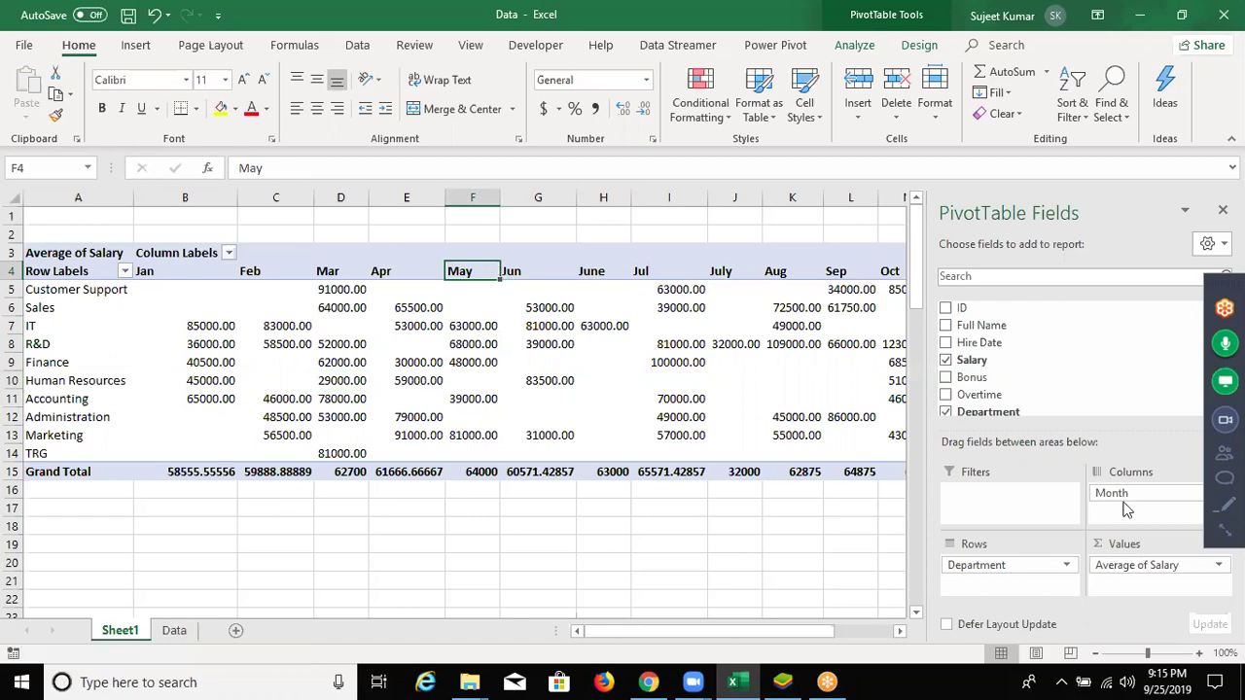
- Remove Month from the columns and select the TRG, R&D and Human Resources labels
drag(1125, 510, 1071, 381)
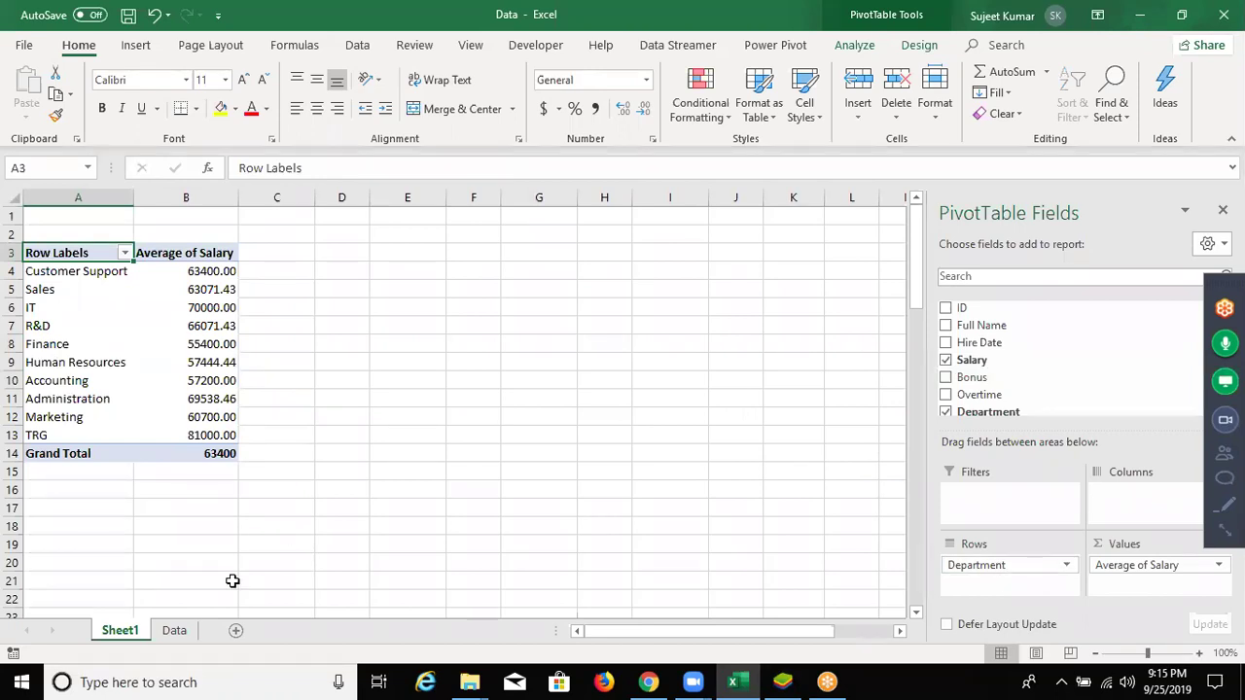
click(58, 435)
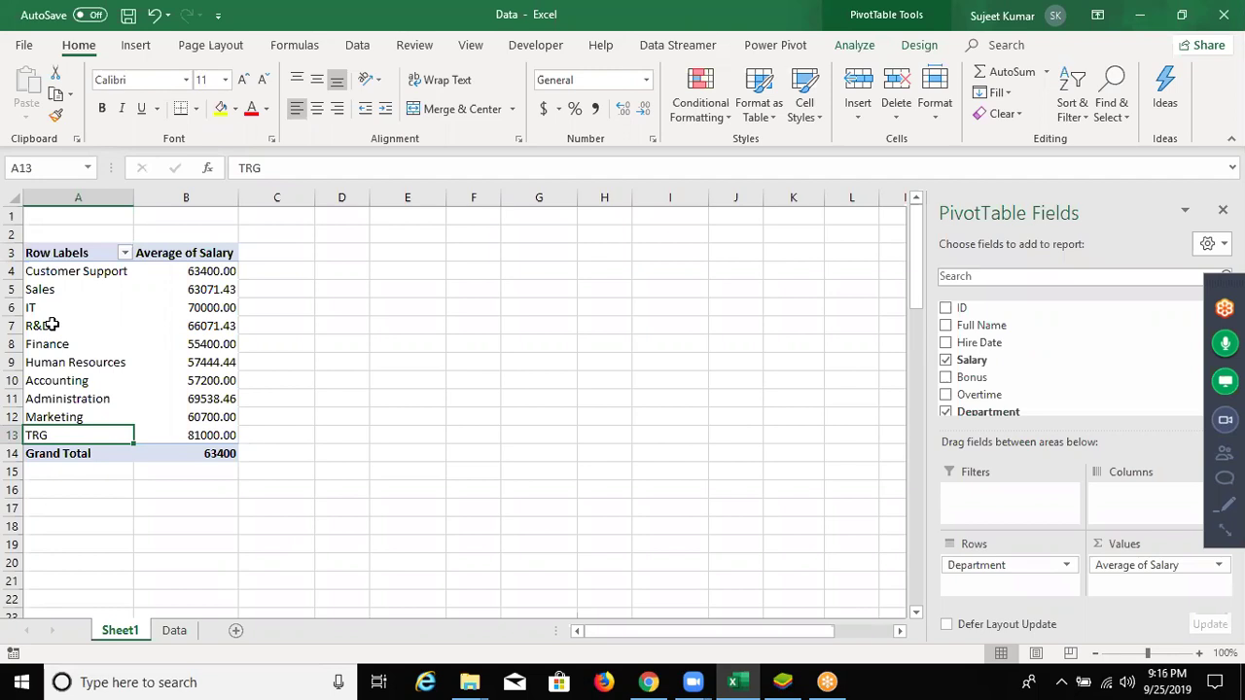
ctrl+click(52, 325)
ctrl+click(81, 366)
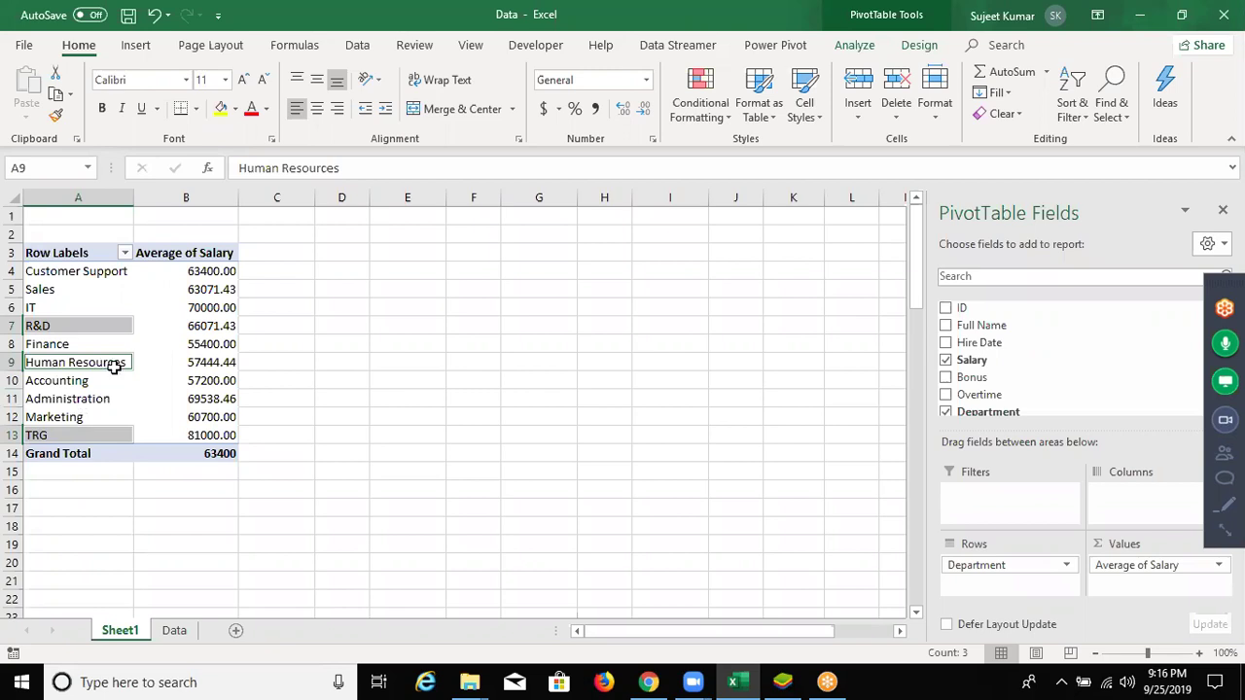
- Group R&D, Human Resources and TRG, drop the Department field, and name the group TRG&HR
right_click(107, 367)
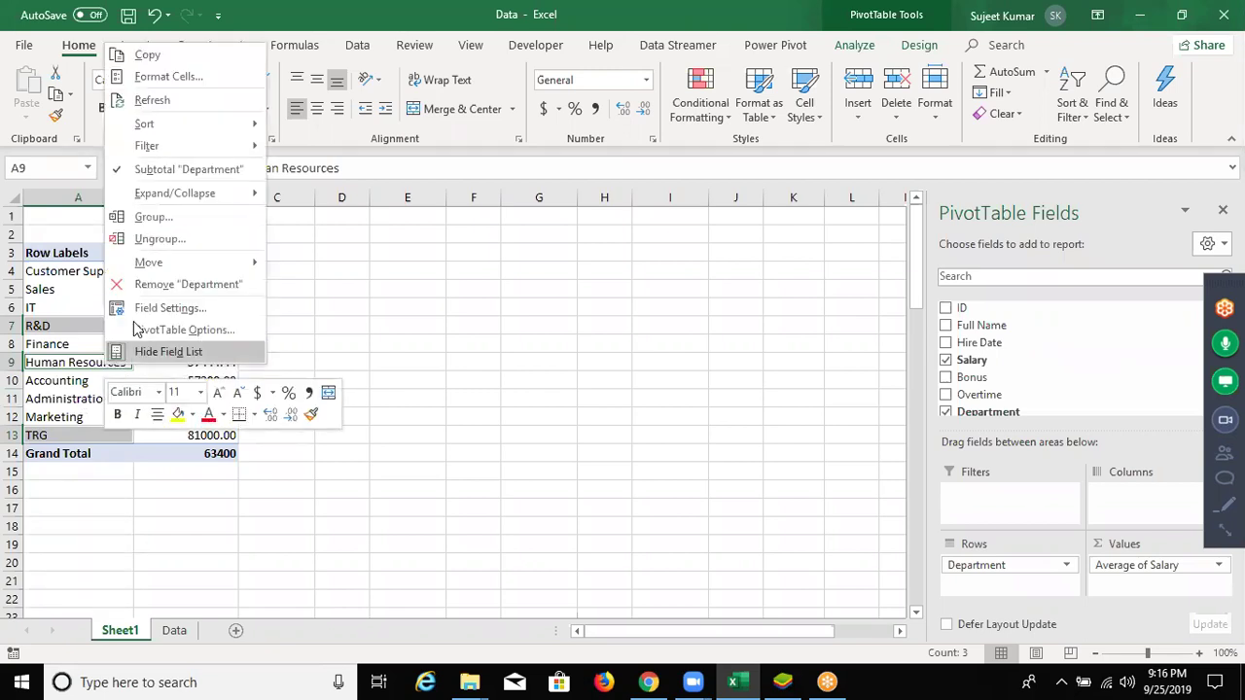
click(153, 220)
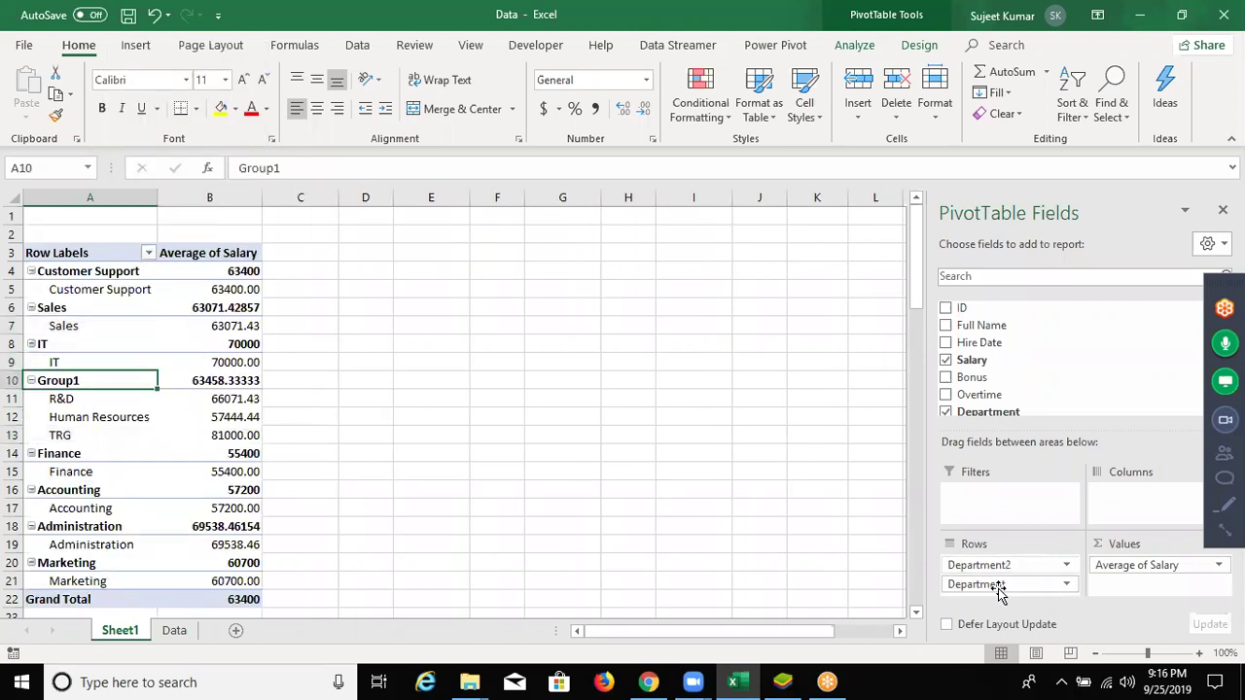
drag(993, 588, 1015, 351)
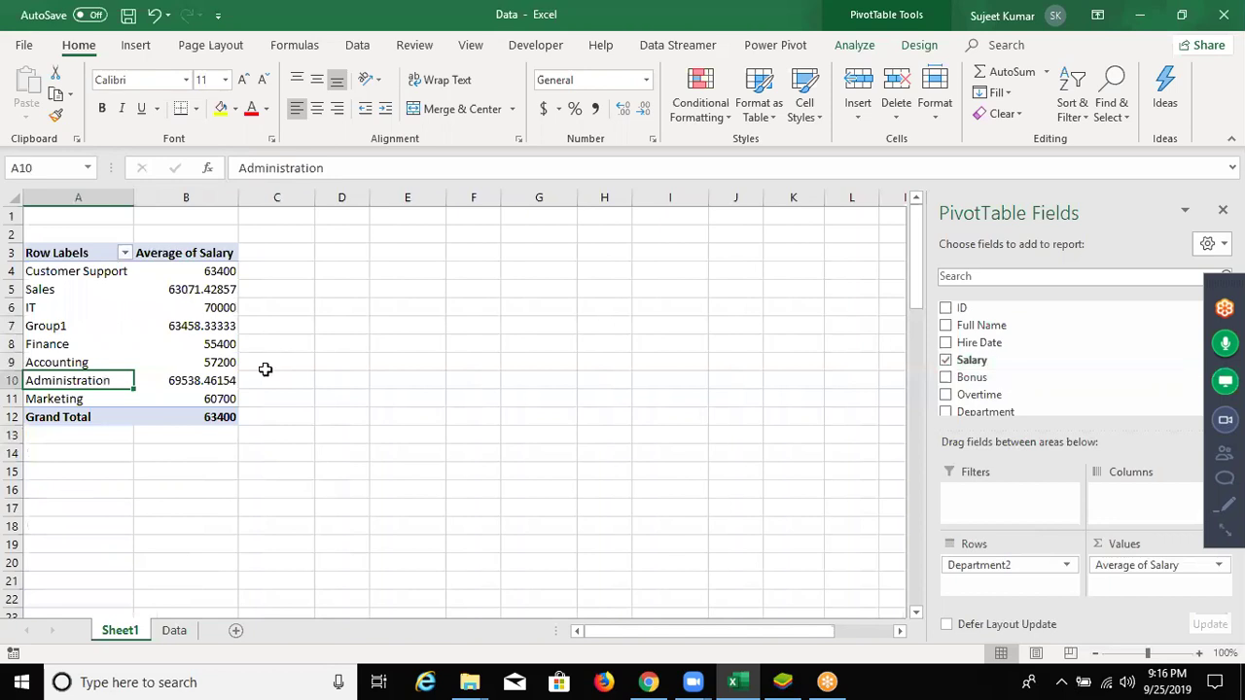
key(Up)
key(Up)
key(Up)
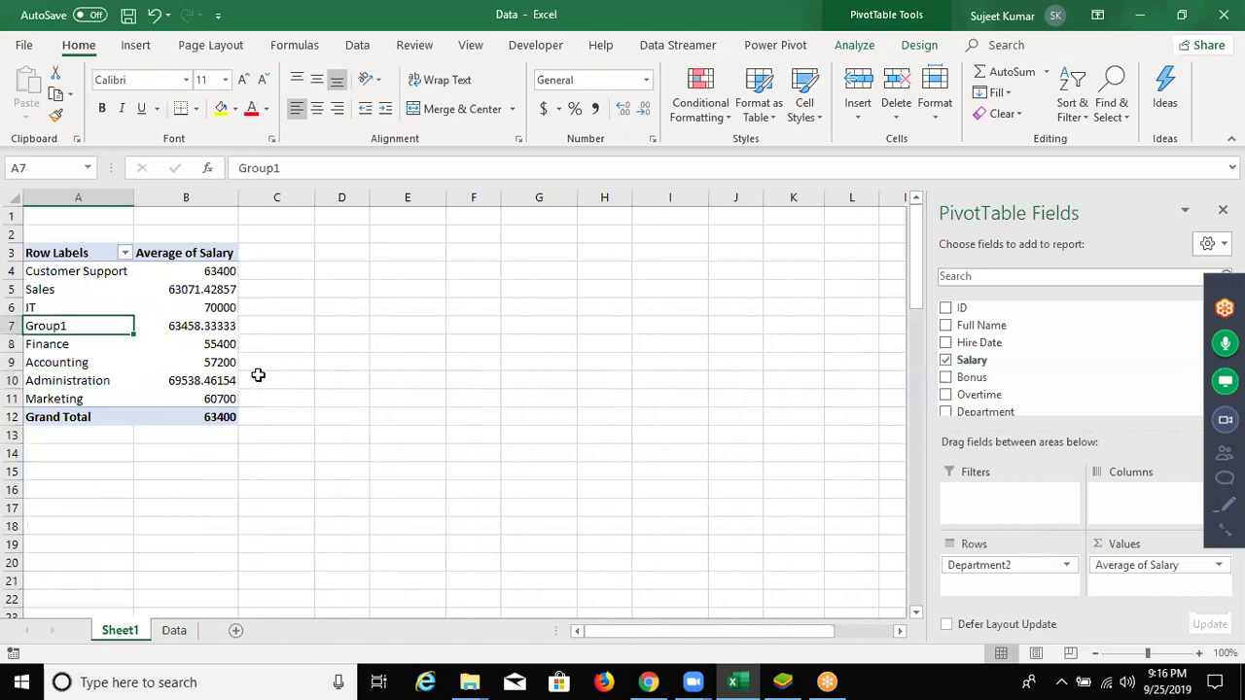
text(TRG&HR)
key(Return)
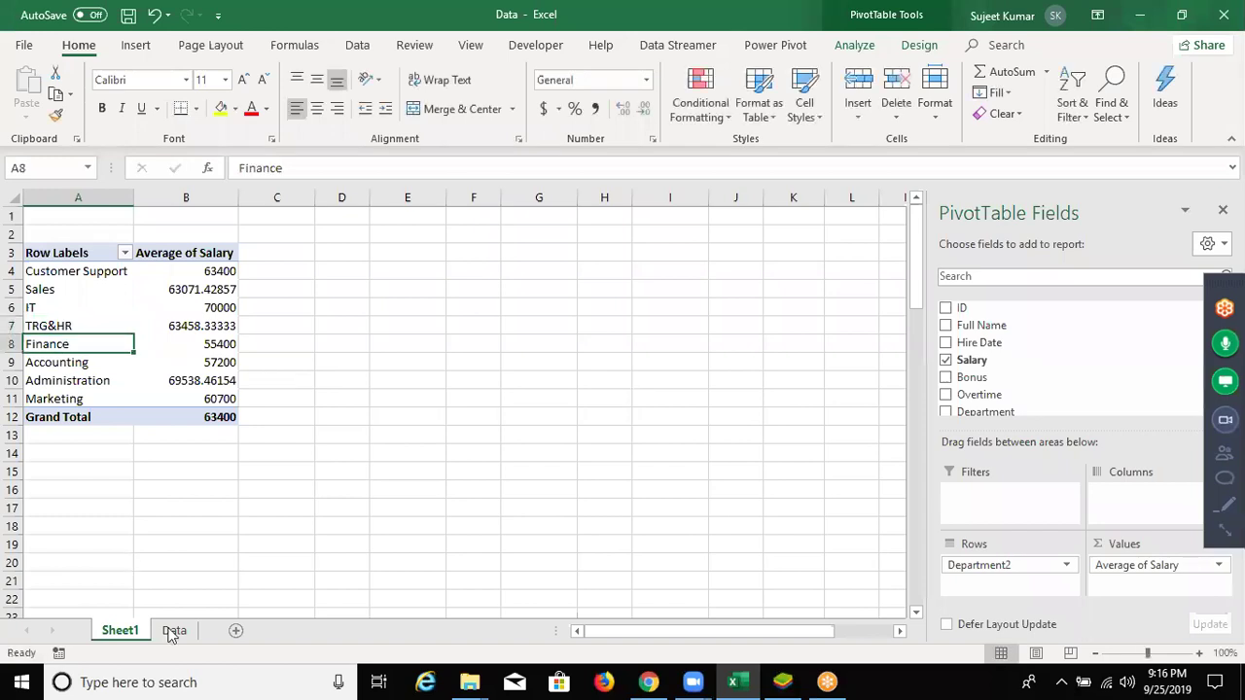
- From the Data sheet, create a new PivotTable on a new worksheet
key(ctrl+Page_Down)
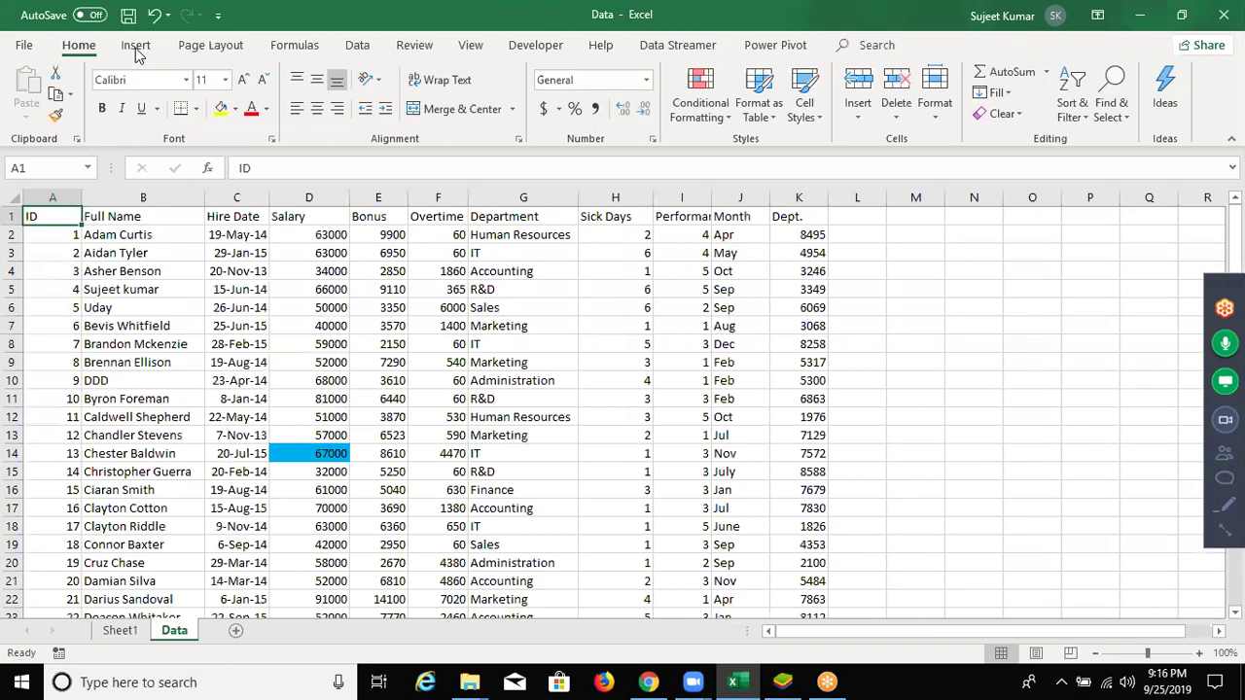
click(135, 45)
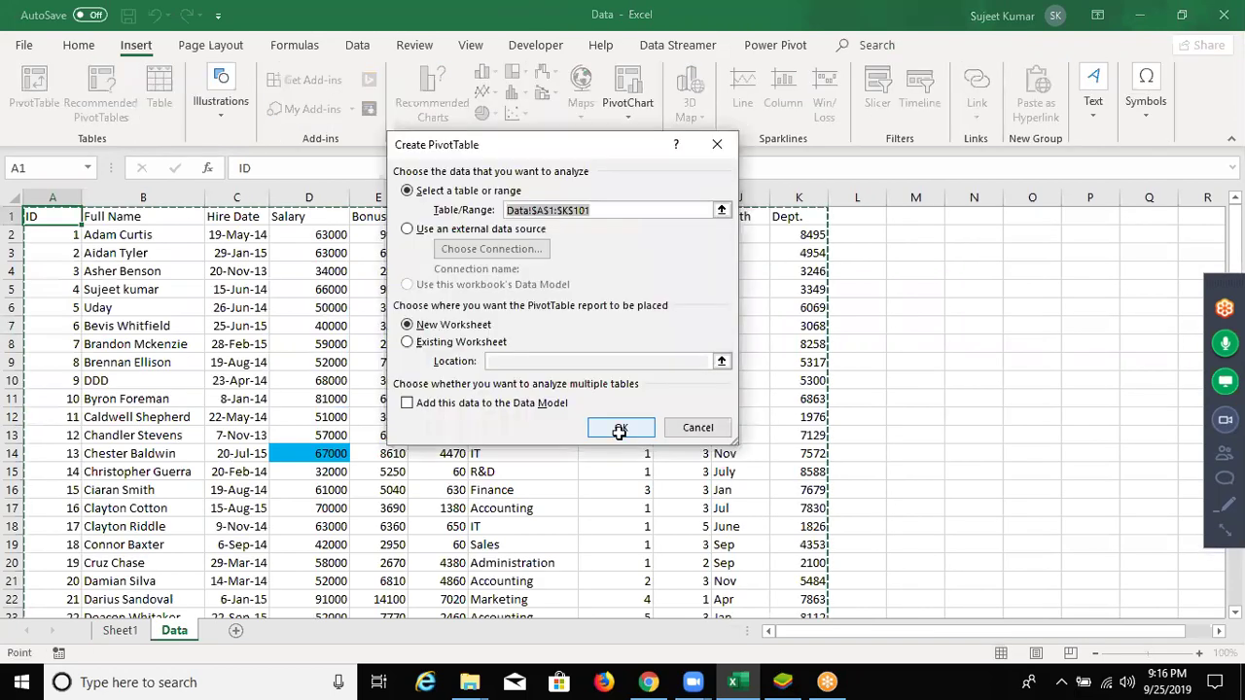
click(619, 430)
- Sum Salary in the new pivot, broken down by Month in the rows
mouse_move(972, 400)
mouse_down()
mouse_move(965, 382)
mouse_move(1159, 597)
mouse_up()
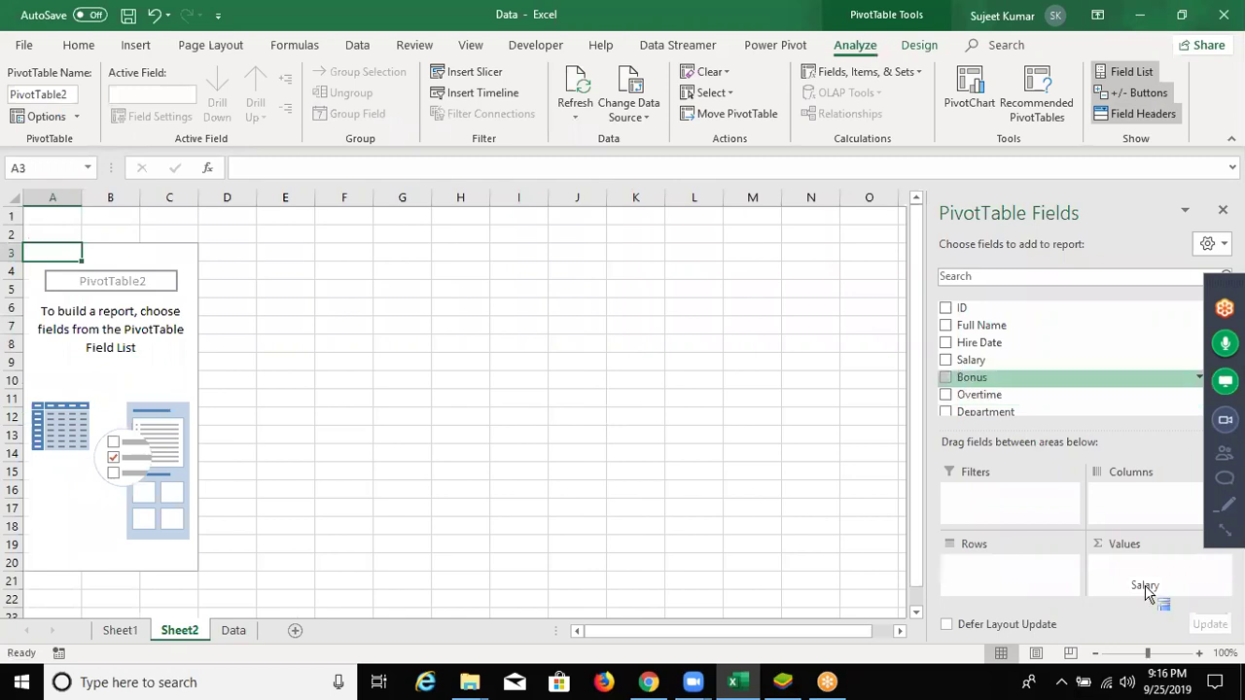
click(973, 360)
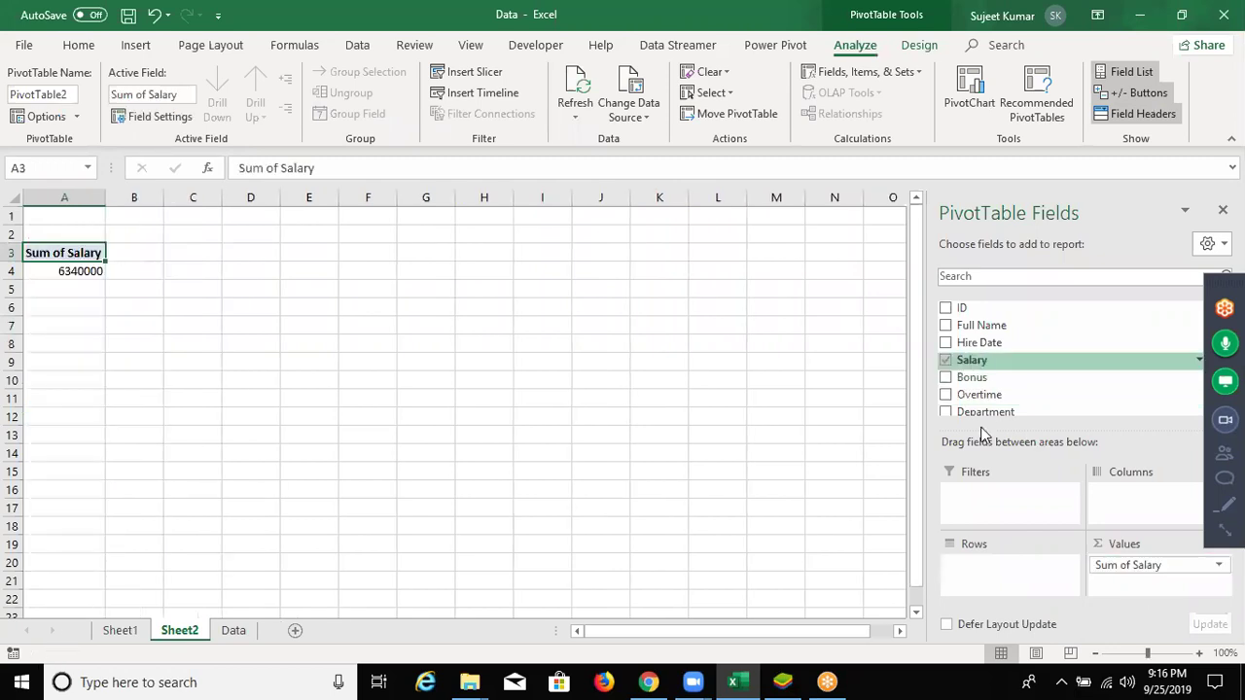
scroll(980, 418, down, 3)
drag(970, 352, 1022, 572)
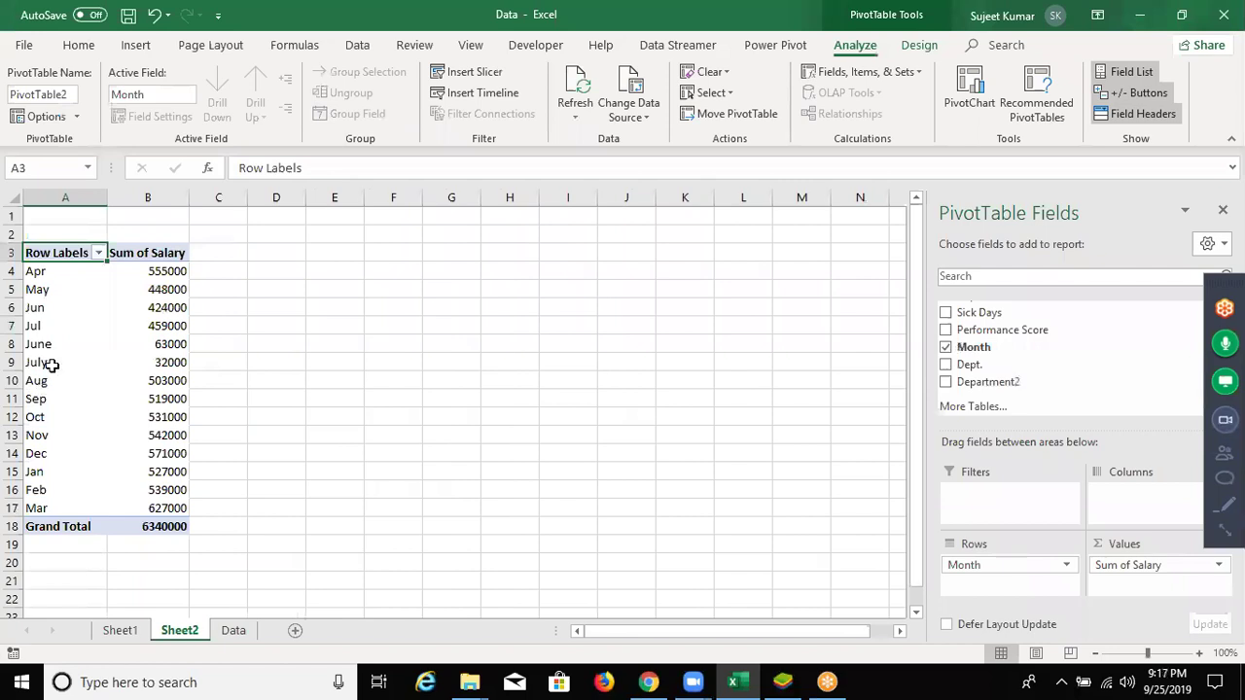
- Group the Jun and June labels into one item named Jun
click(51, 364)
click(56, 343)
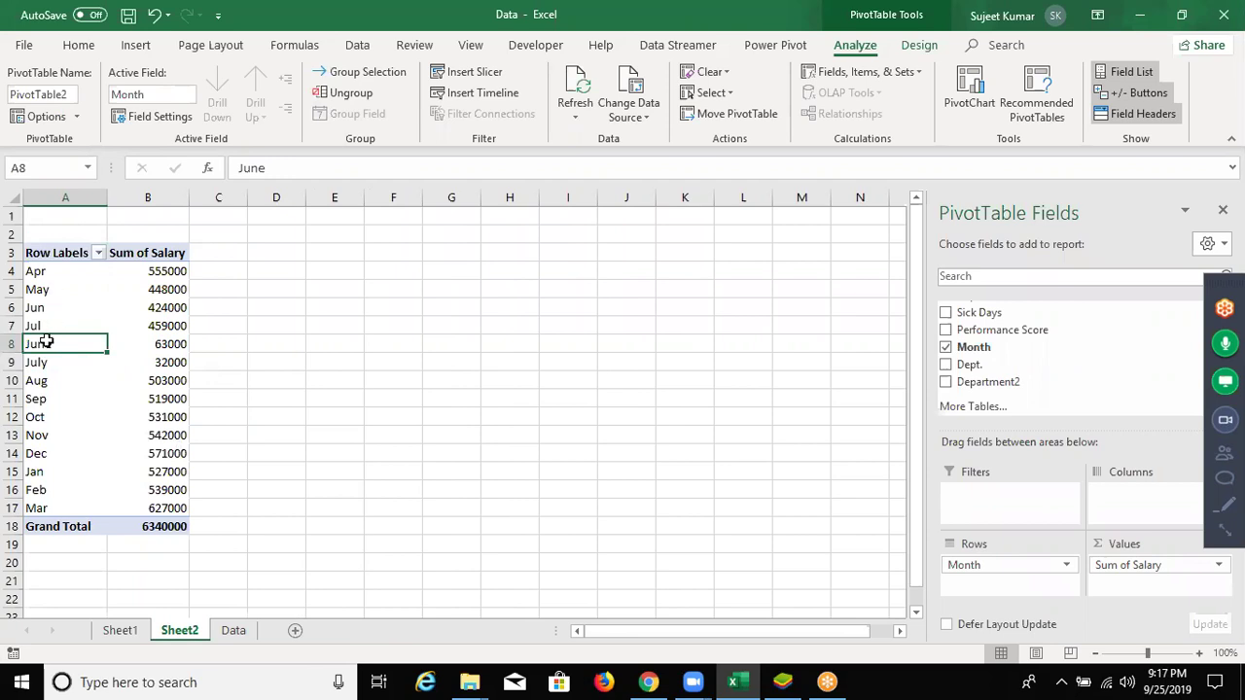
click(46, 362)
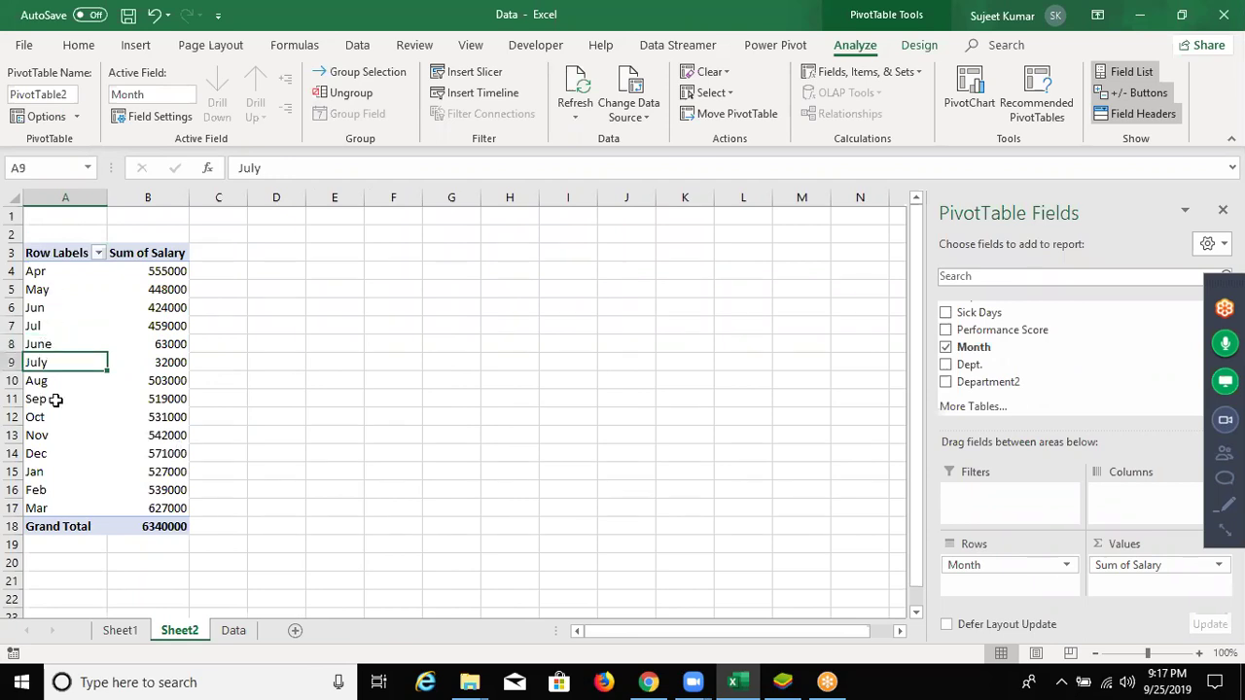
click(47, 326)
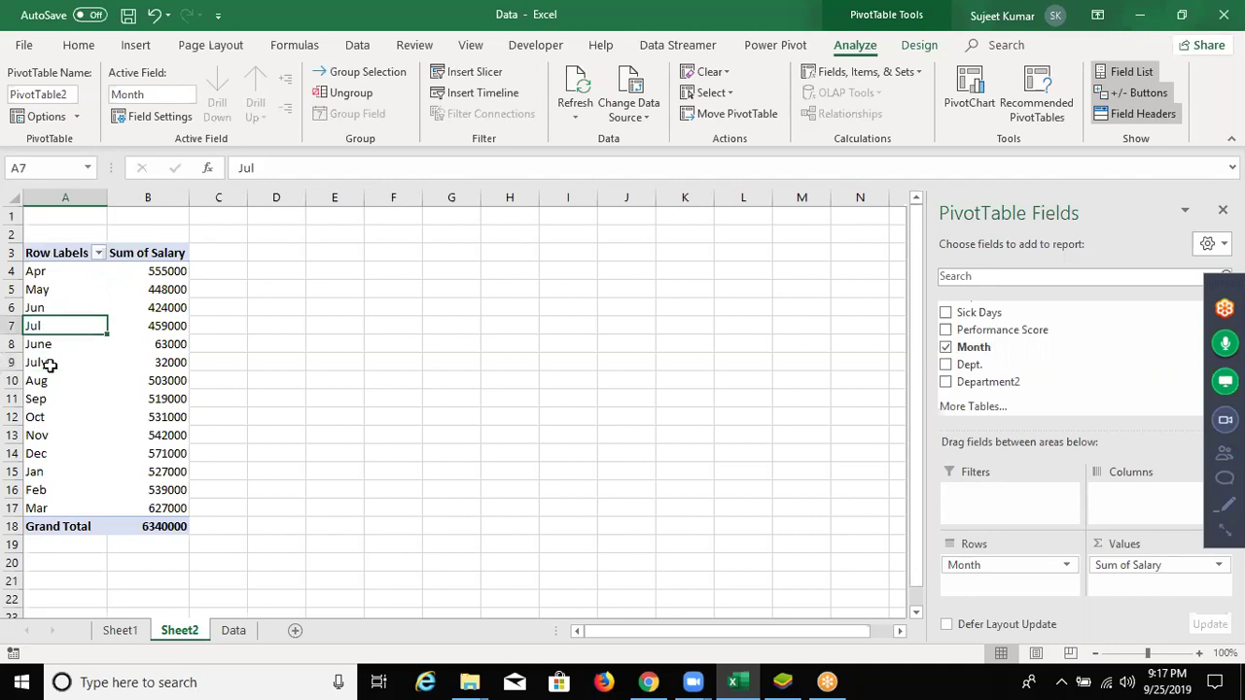
click(49, 363)
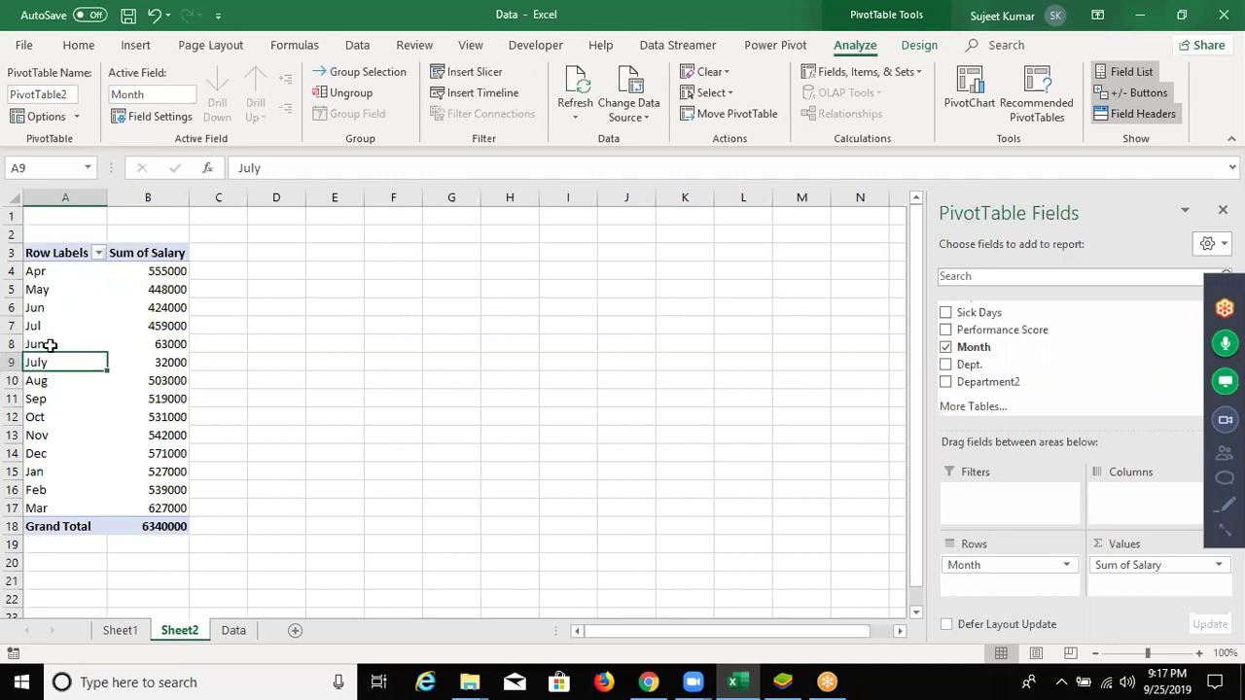
click(39, 307)
ctrl+click(49, 344)
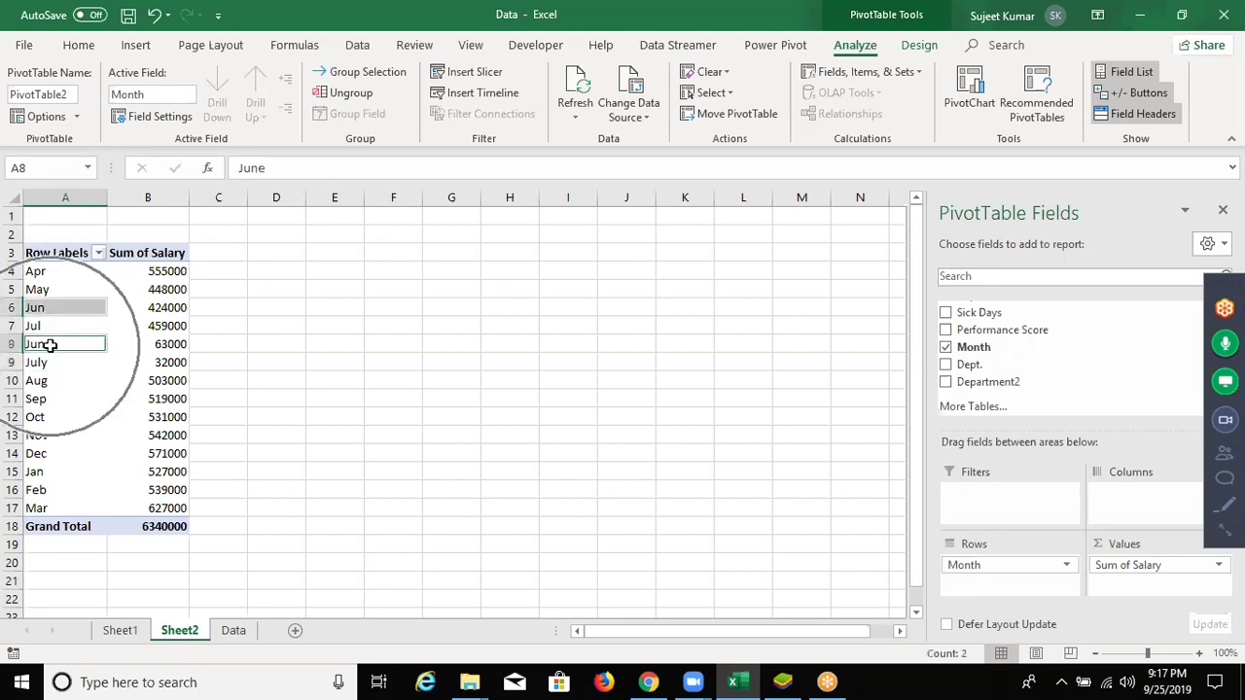
right_click(50, 349)
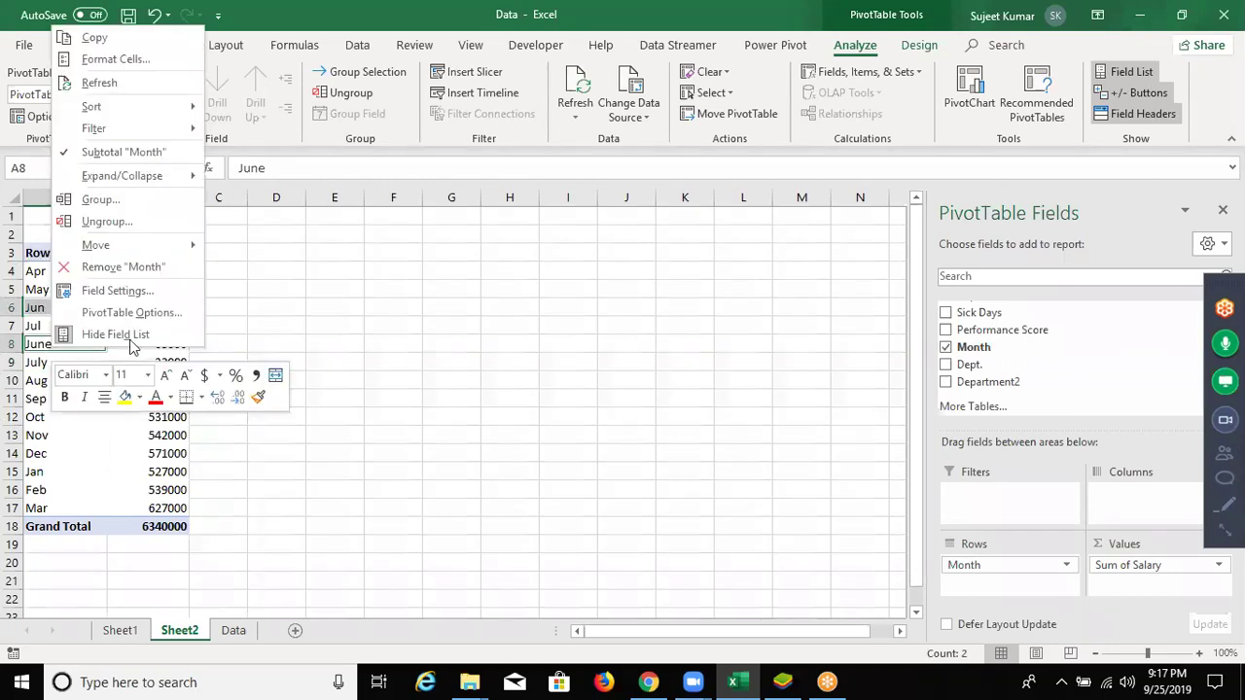
click(127, 202)
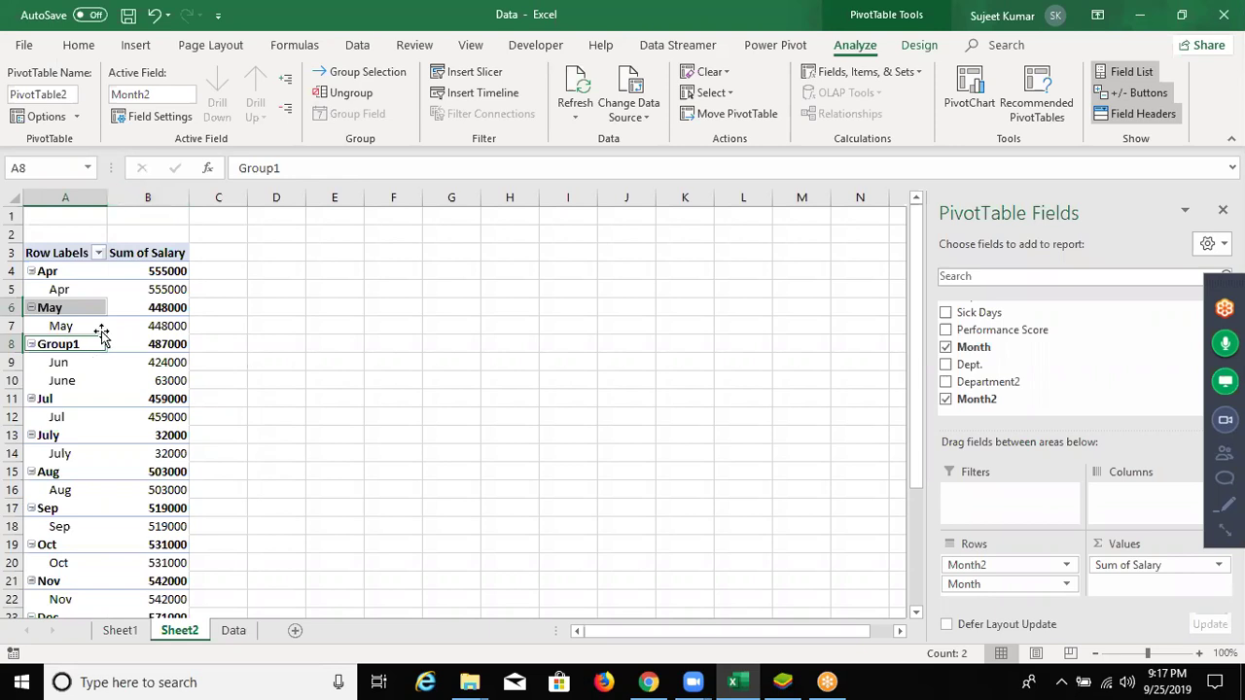
key(Down)
key(Up)
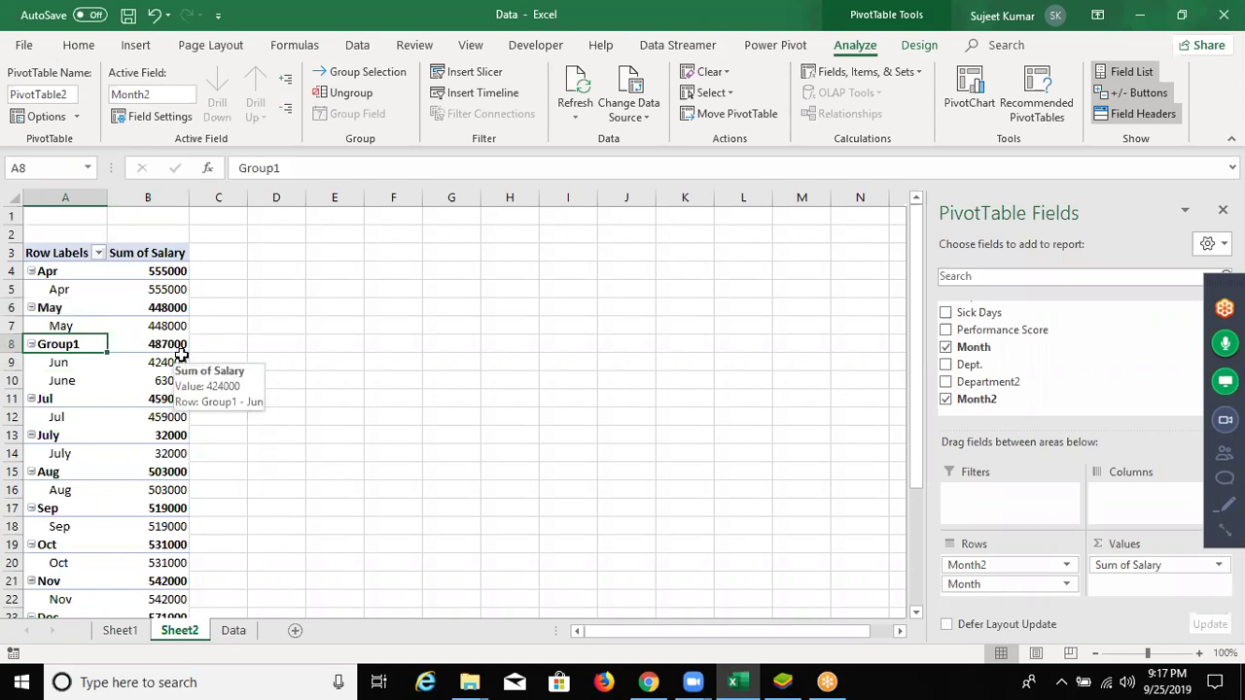
text(Jun)
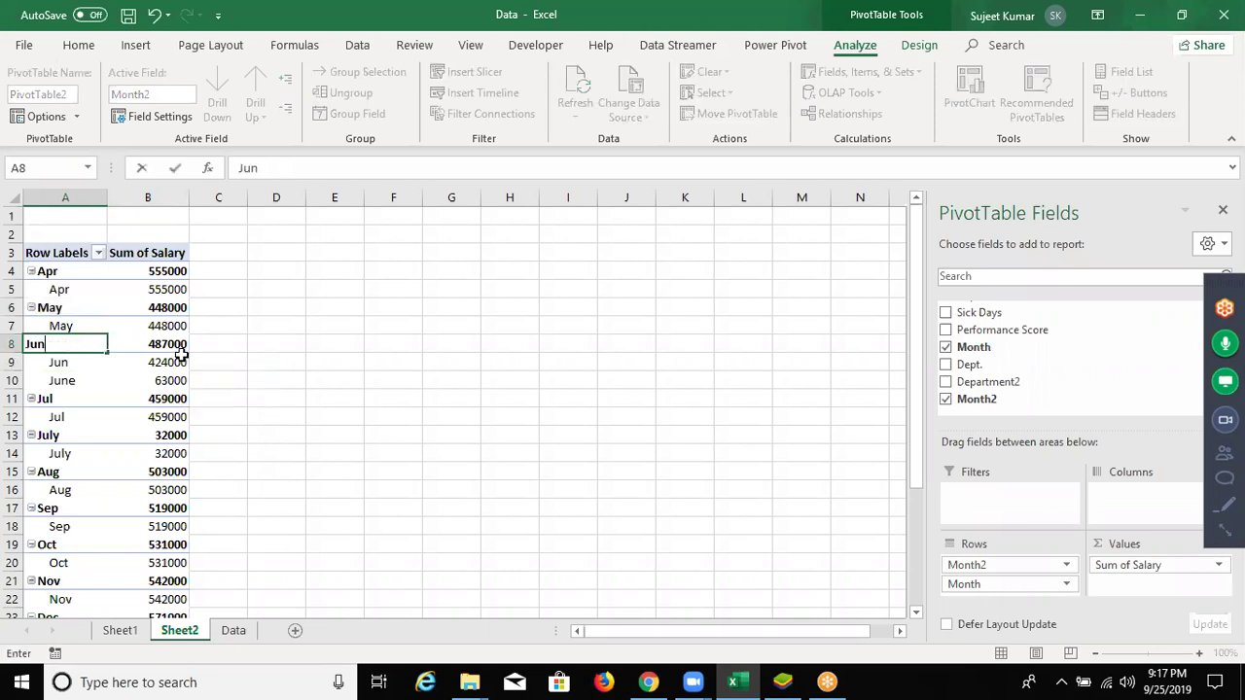
key(Return)
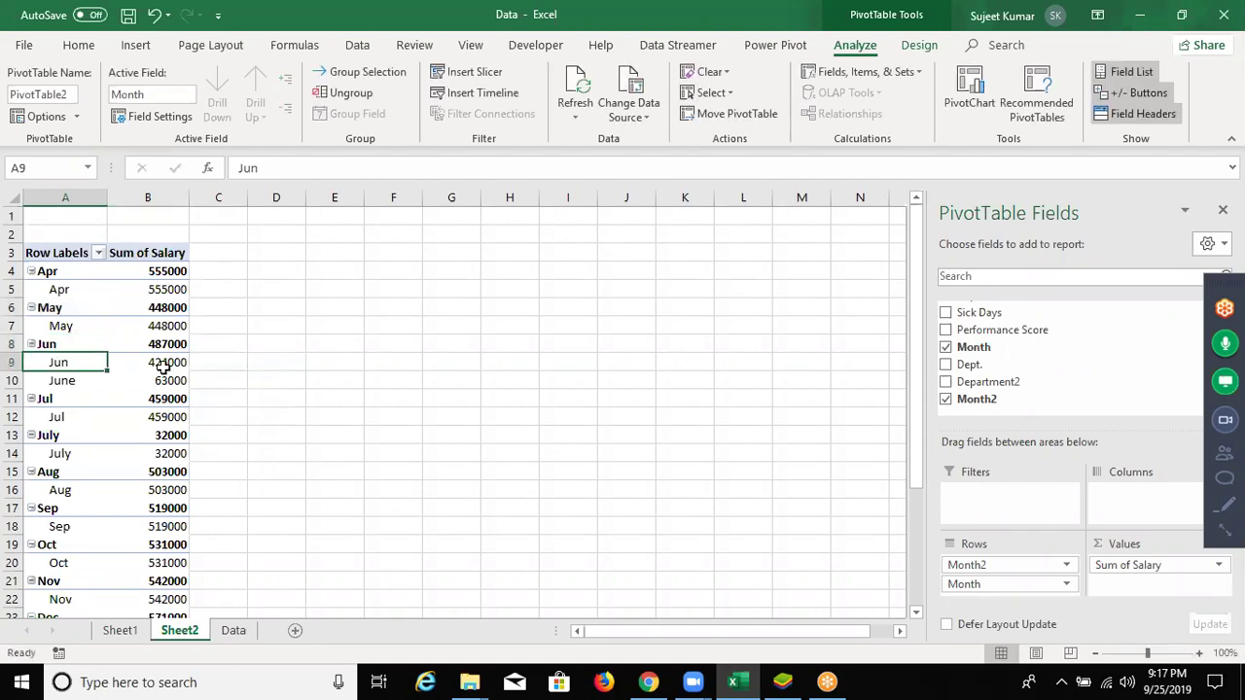
- Group Jul and July as Jul, then remove the original Month field from rows
click(58, 435)
ctrl+click(58, 398)
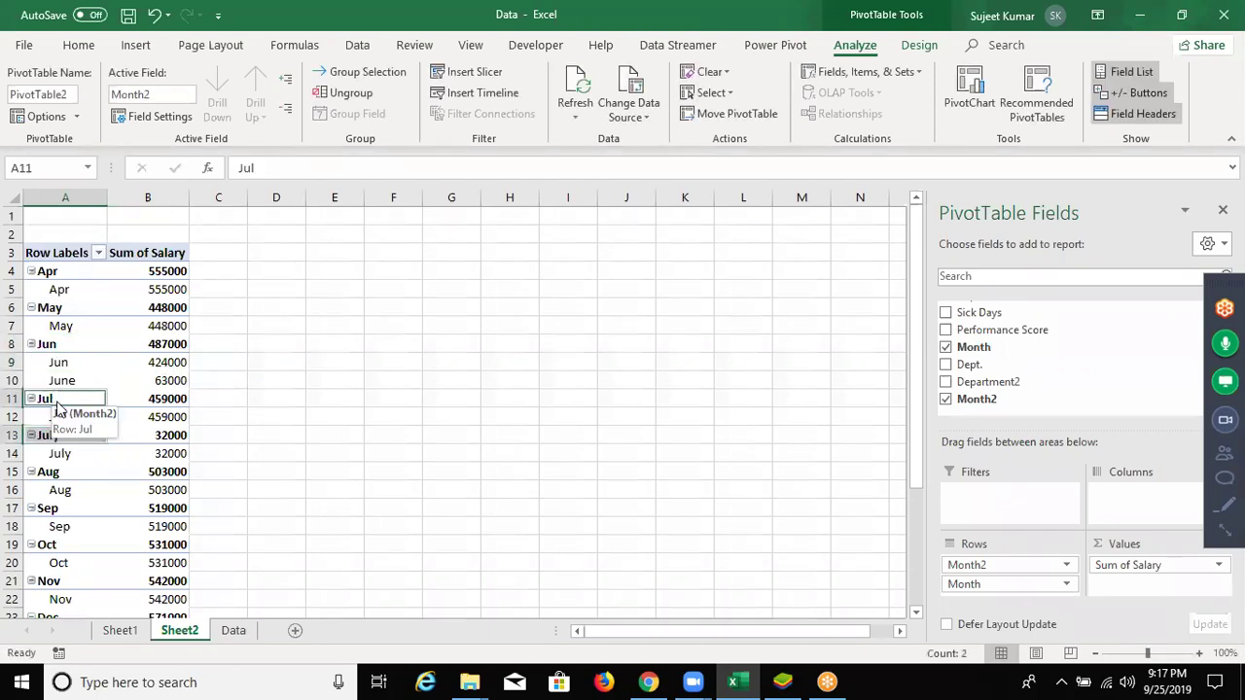
right_click(58, 401)
click(148, 297)
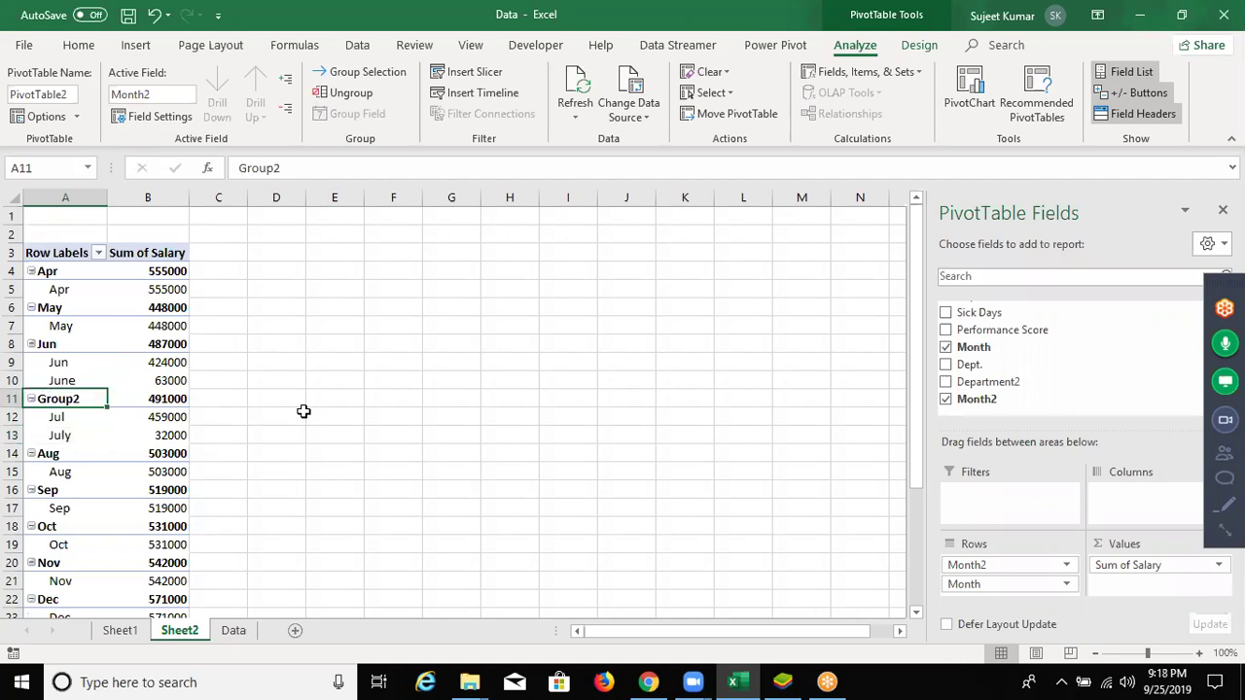
text(Jul)
key(Return)
drag(1011, 591, 1009, 412)
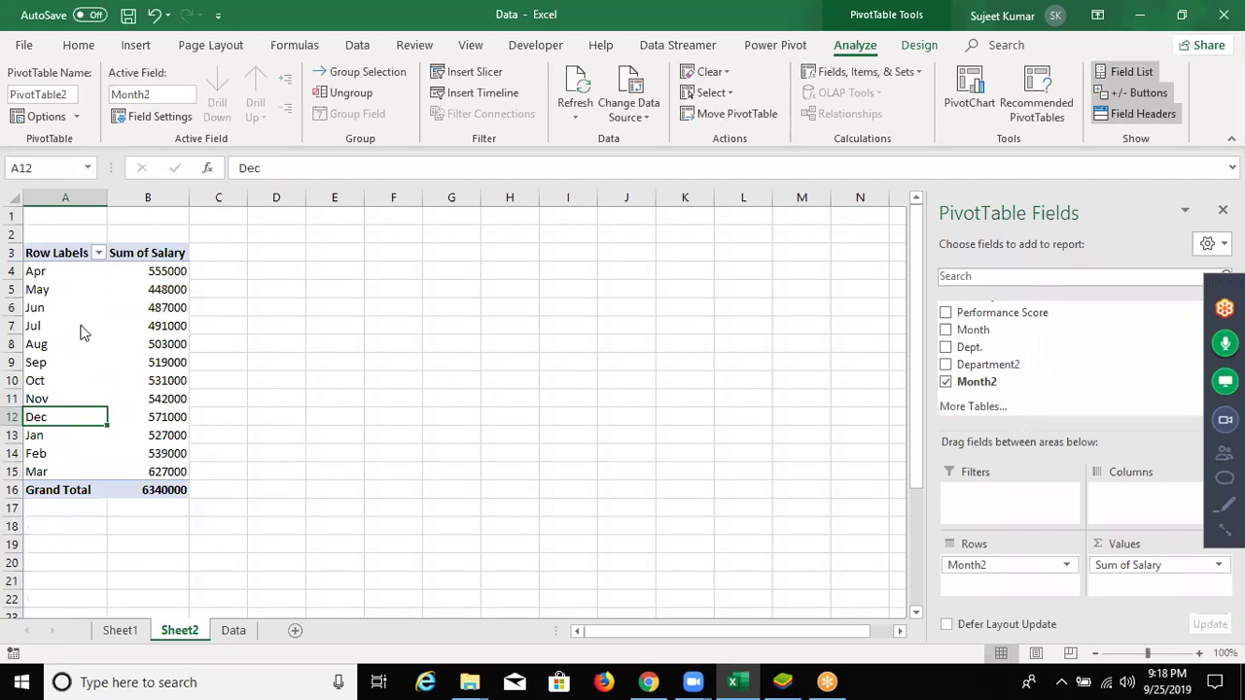
click(78, 309)
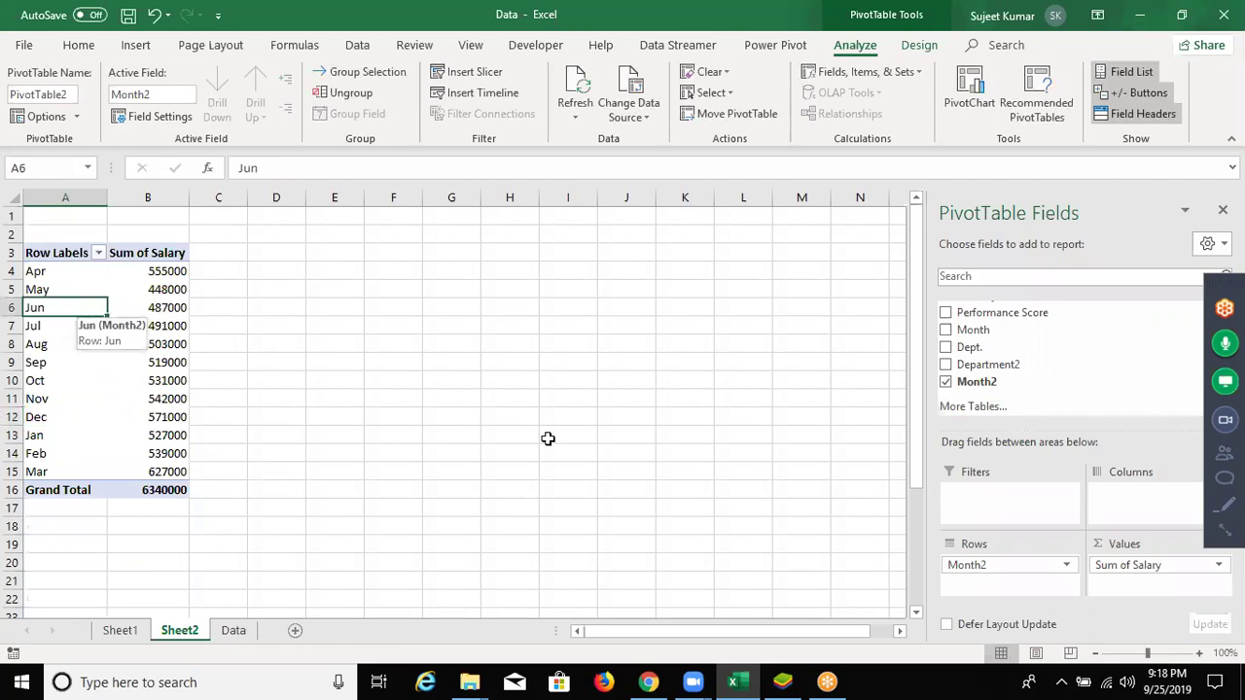
key(Down)
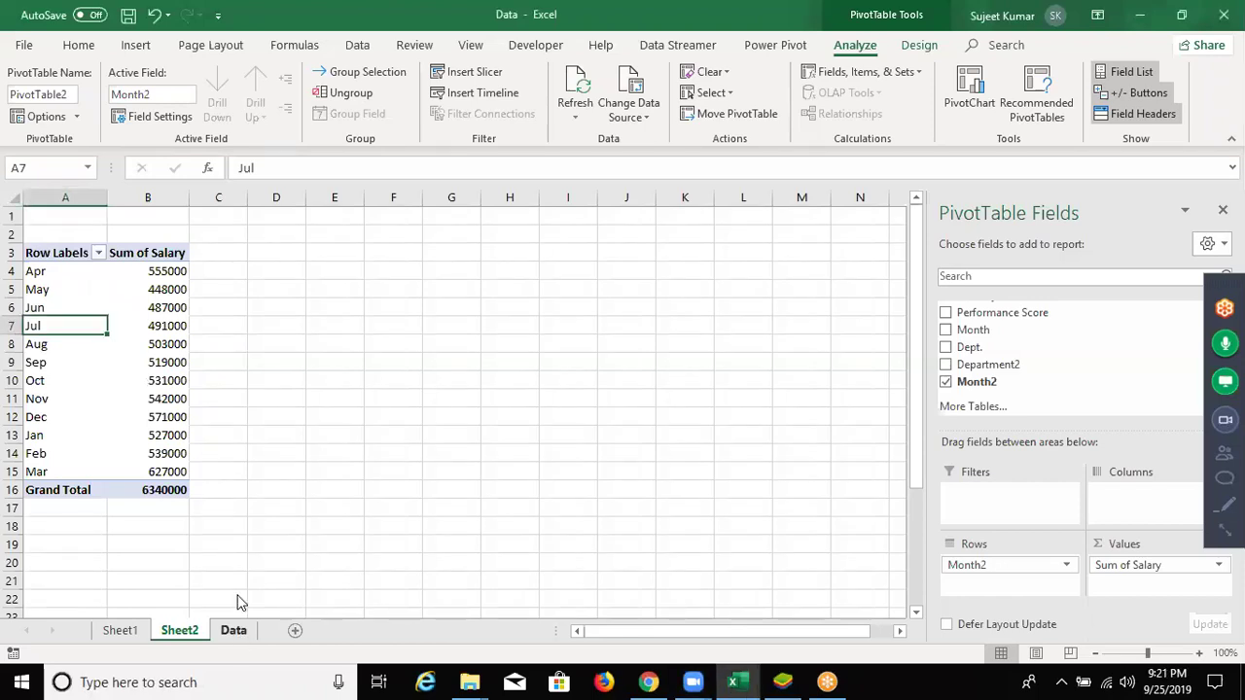
- From the Data sheet, build a pivot with Salary in Rows and Count of Full Name in Values
key(ctrl+Page_Down)
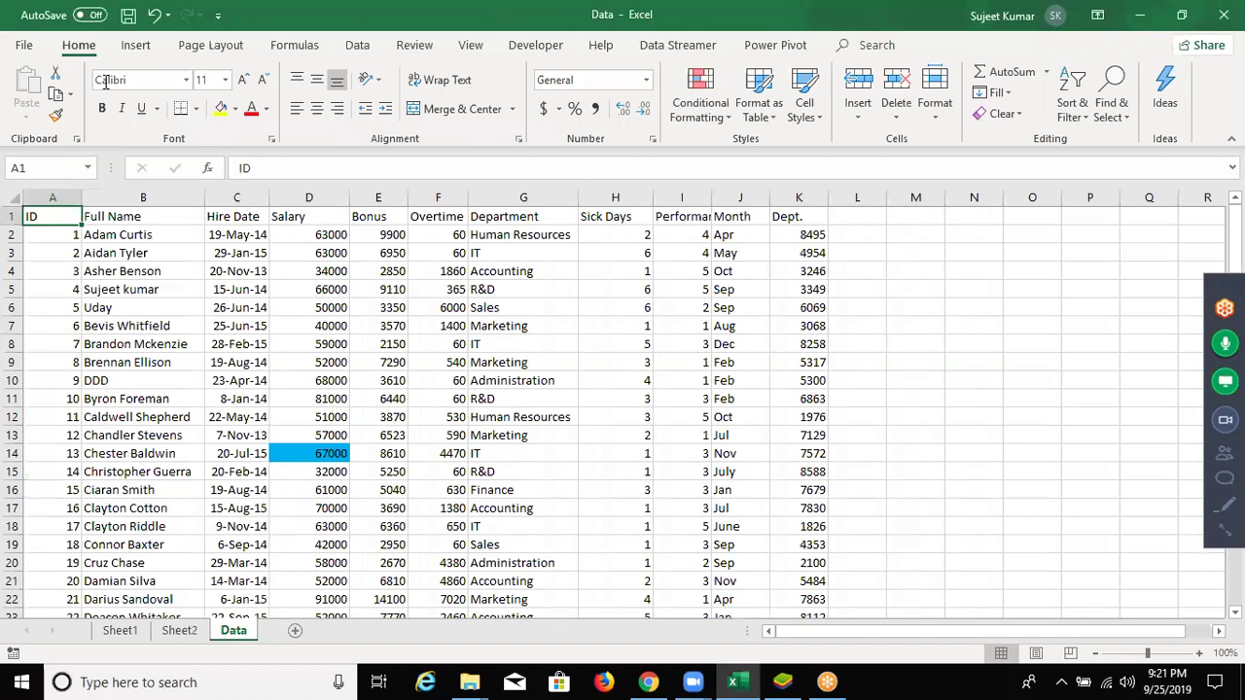
key(Right)
scroll(105, 82, down, 1)
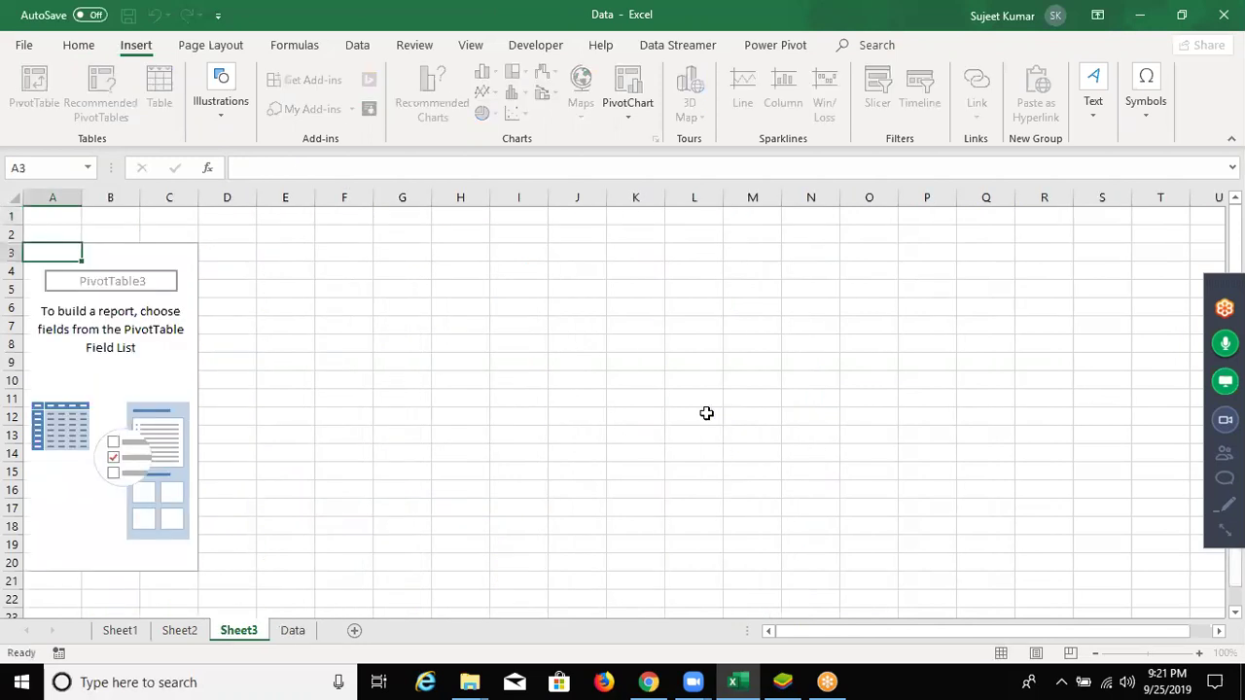
mouse_move(1019, 365)
mouse_down()
mouse_move(996, 461)
mouse_move(1010, 543)
mouse_up()
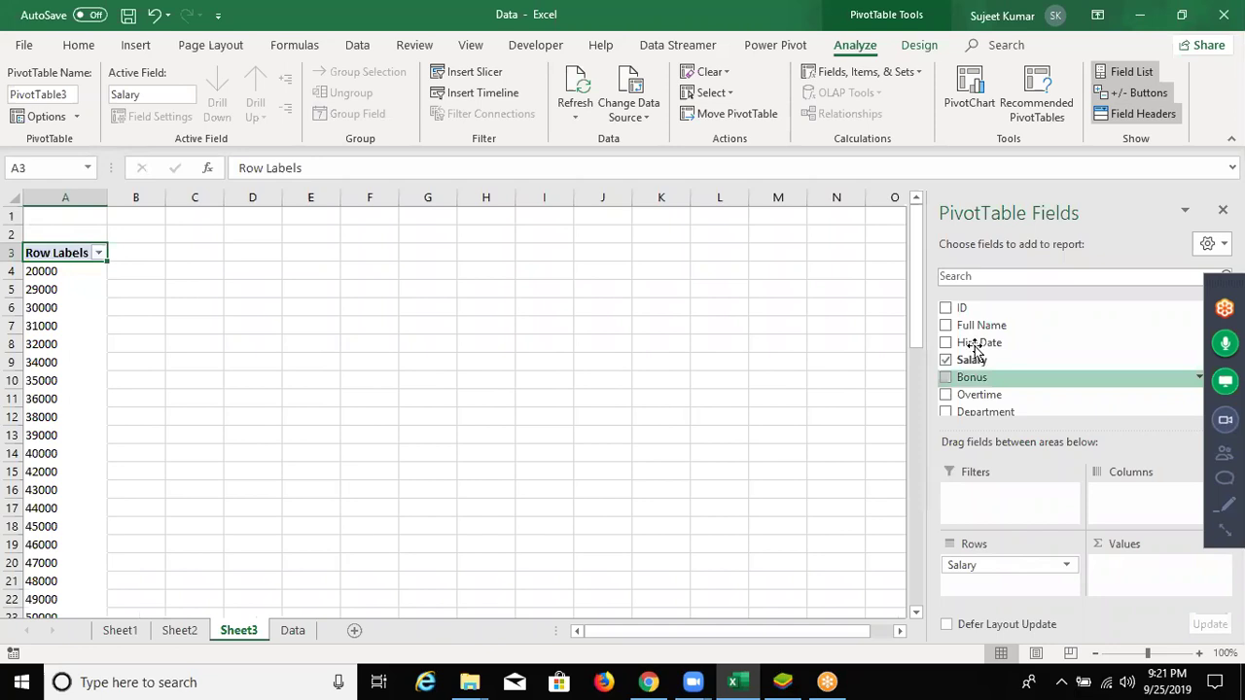
drag(977, 325, 1142, 638)
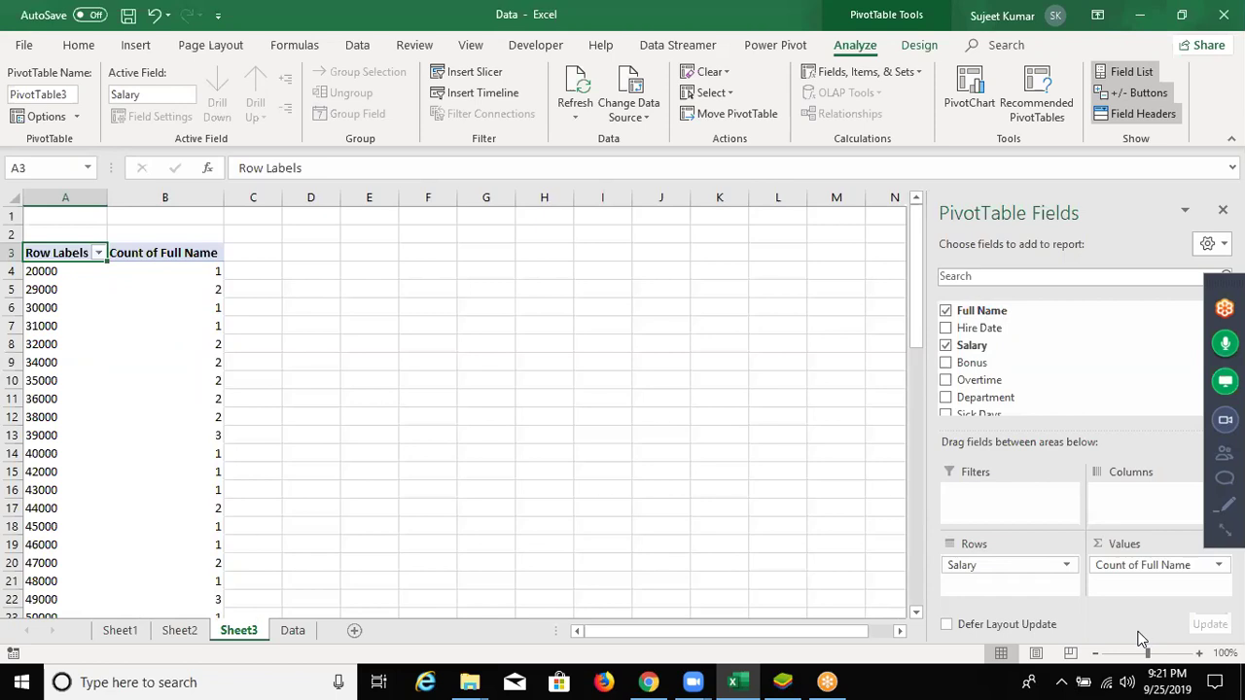
- Set up Grouping on the salary rows: start 20000, end 149000, by 10000
right_click(67, 313)
click(159, 492)
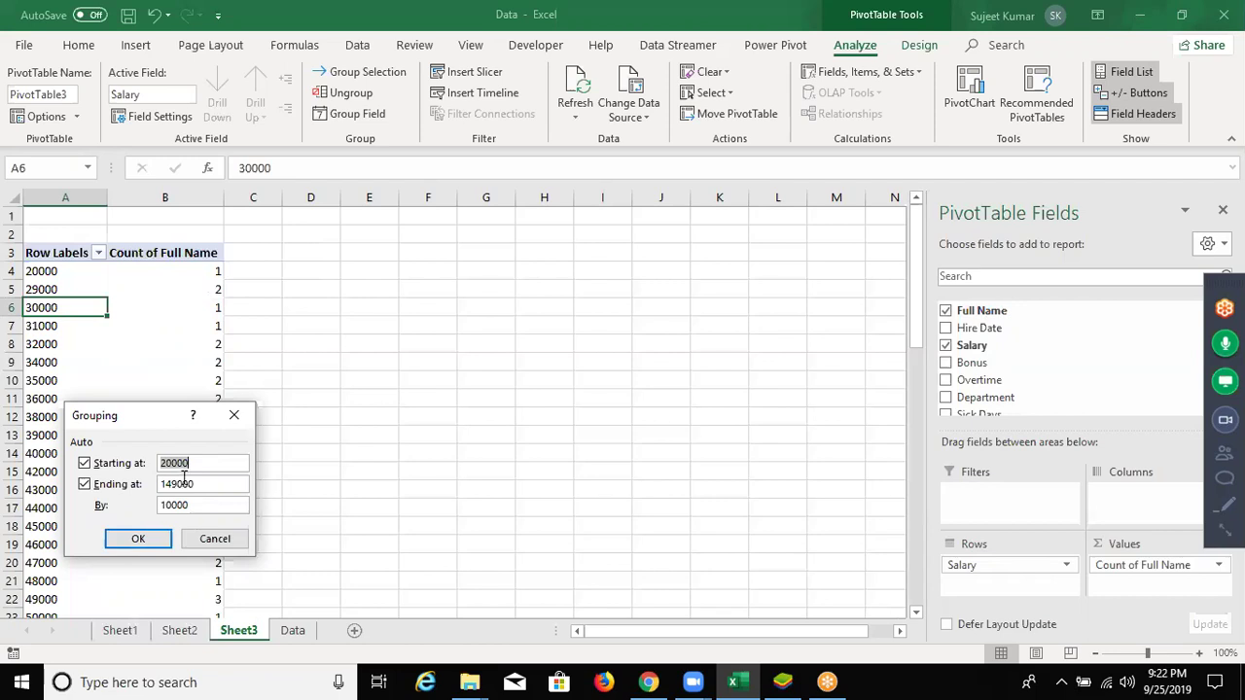
click(1218, 473)
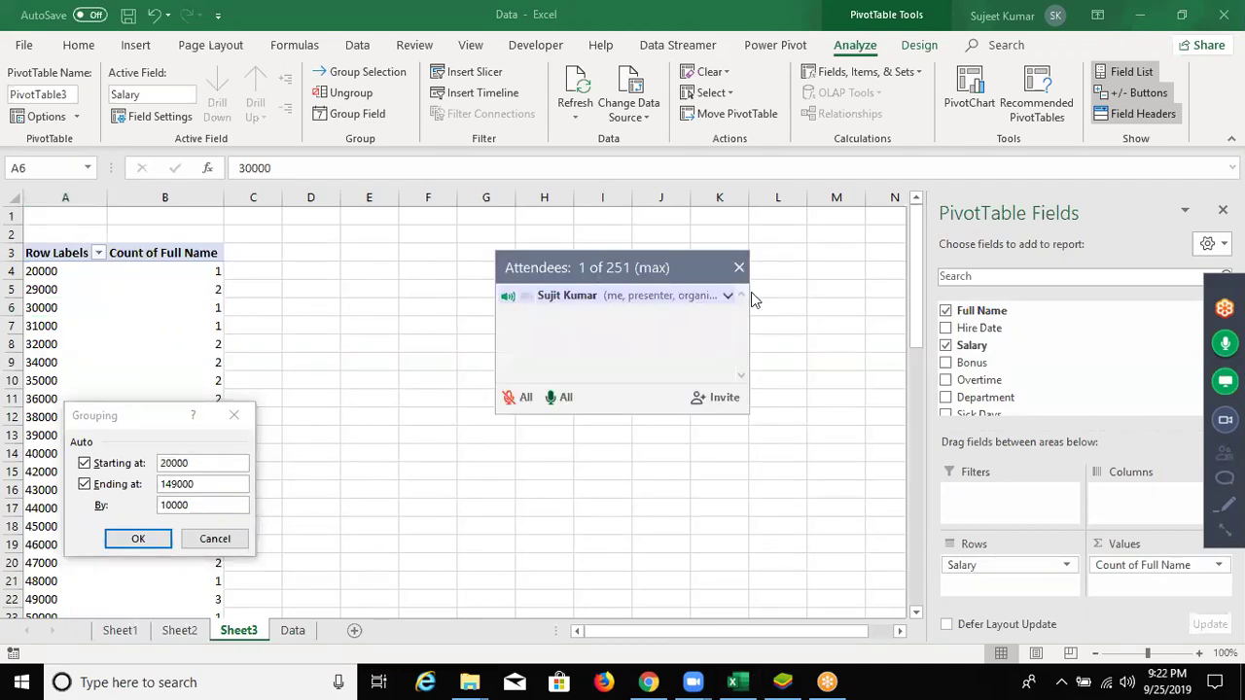
click(1225, 452)
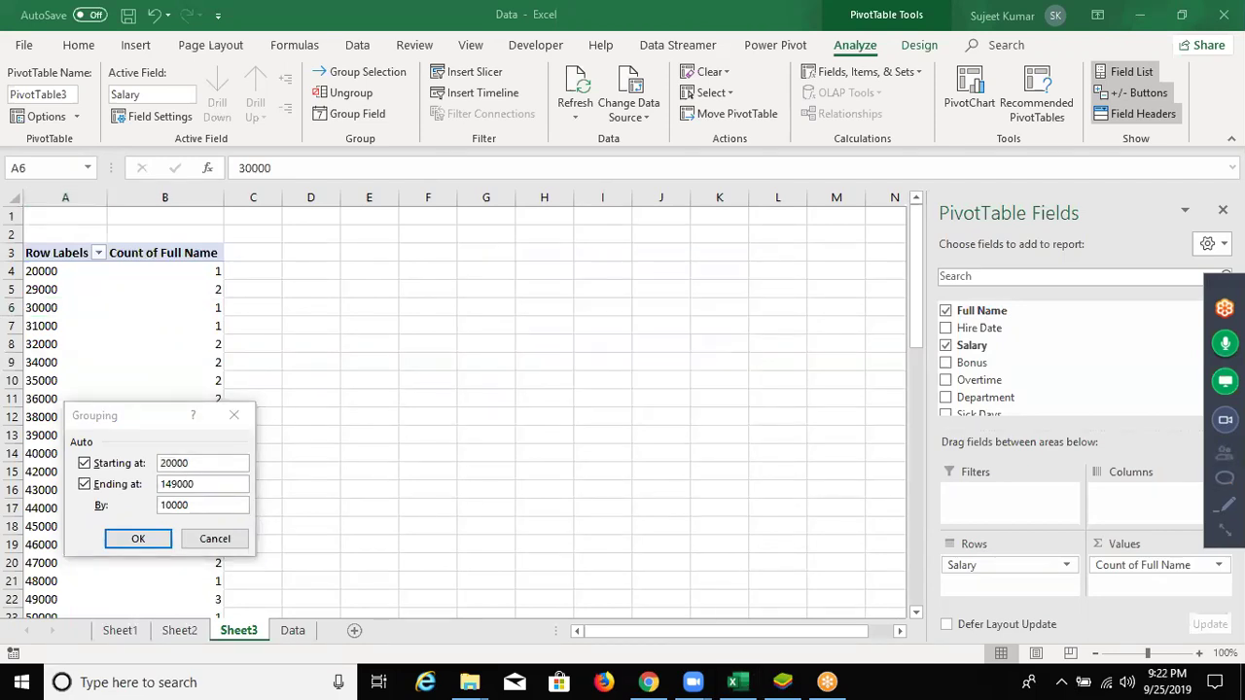
click(1224, 530)
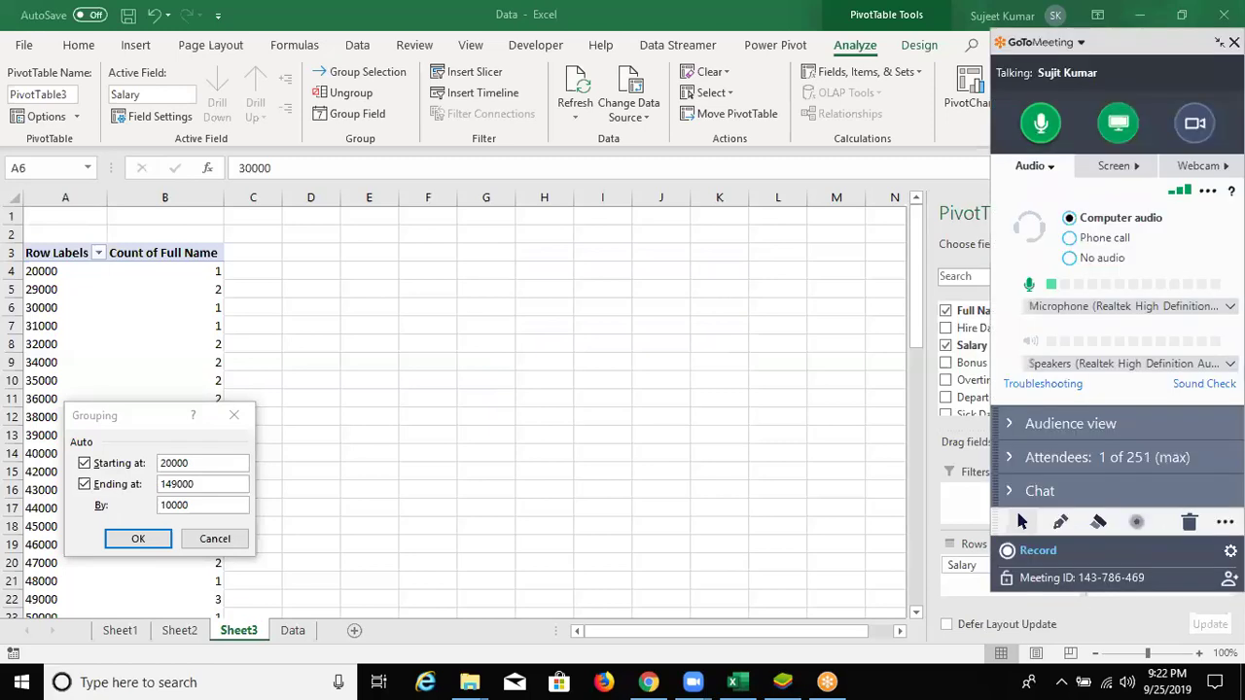
key(alt+F4)
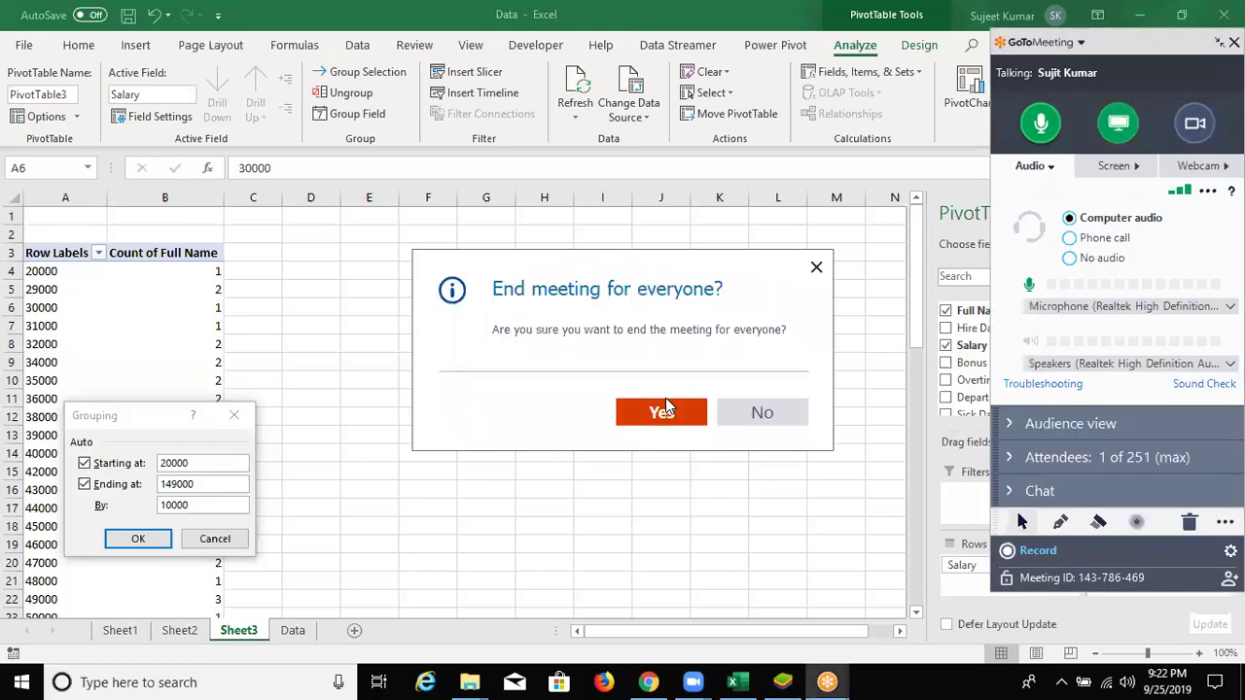
key(Return)
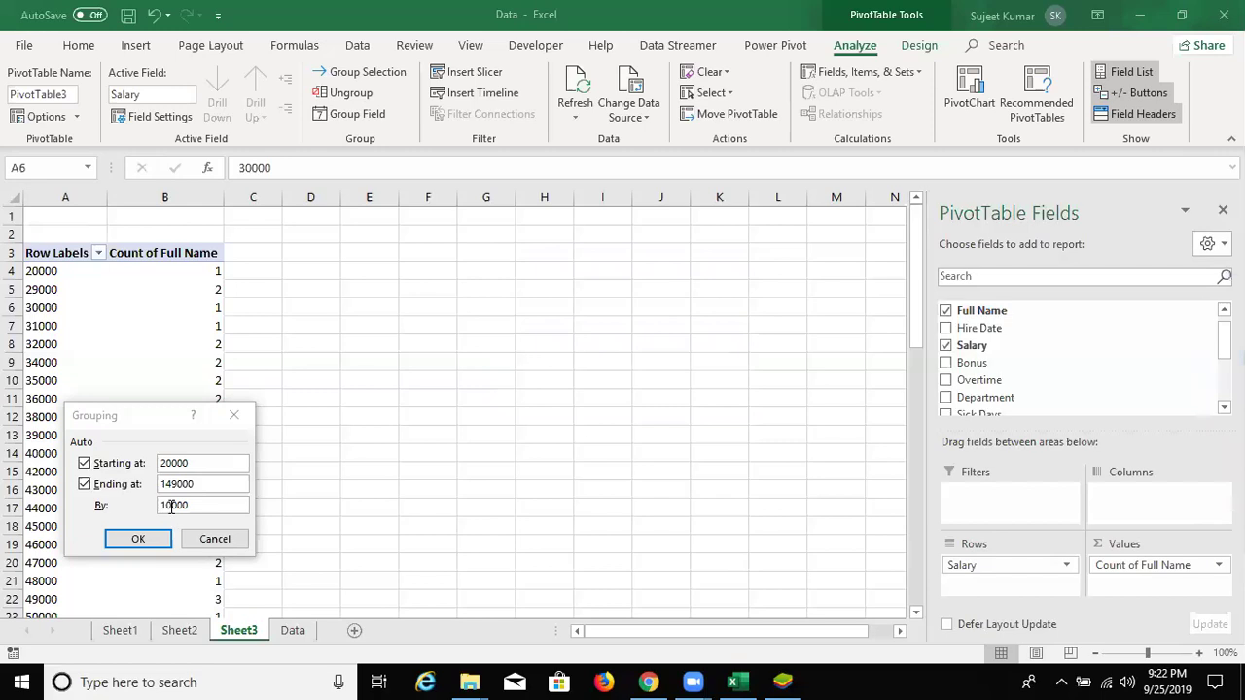
double_click(171, 502)
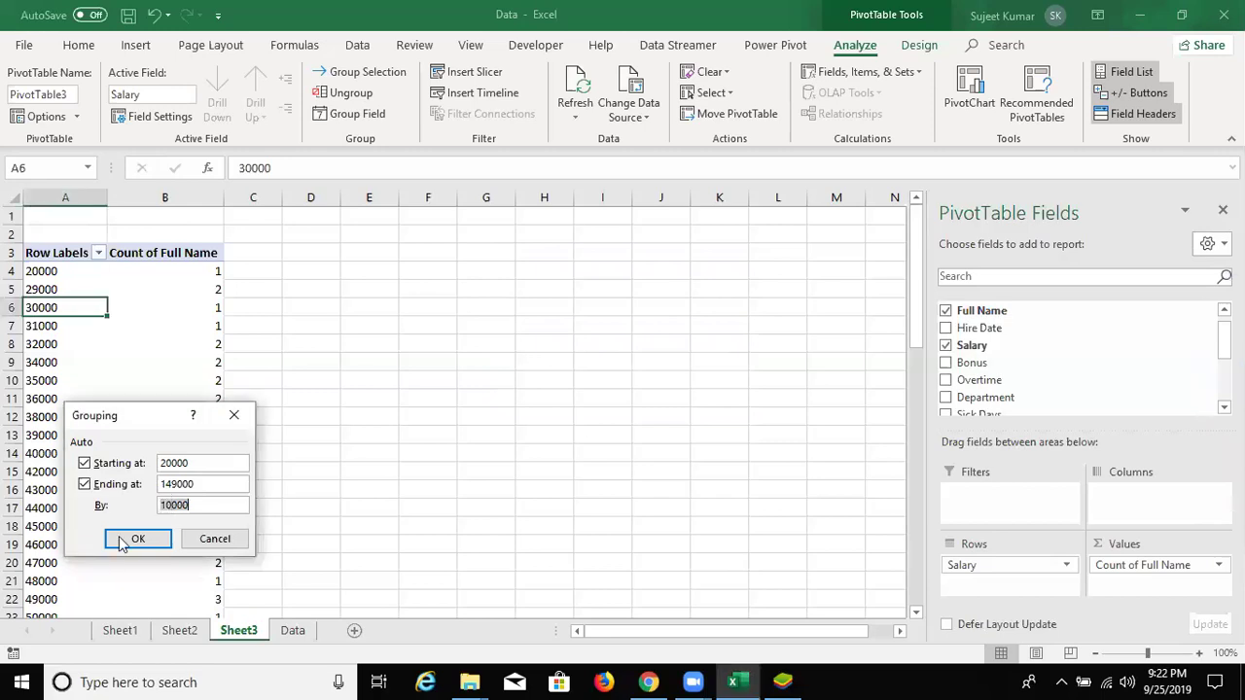
- Apply the 10000-wide salary bands, review the band counts, then return to the Data sheet
key(Return)
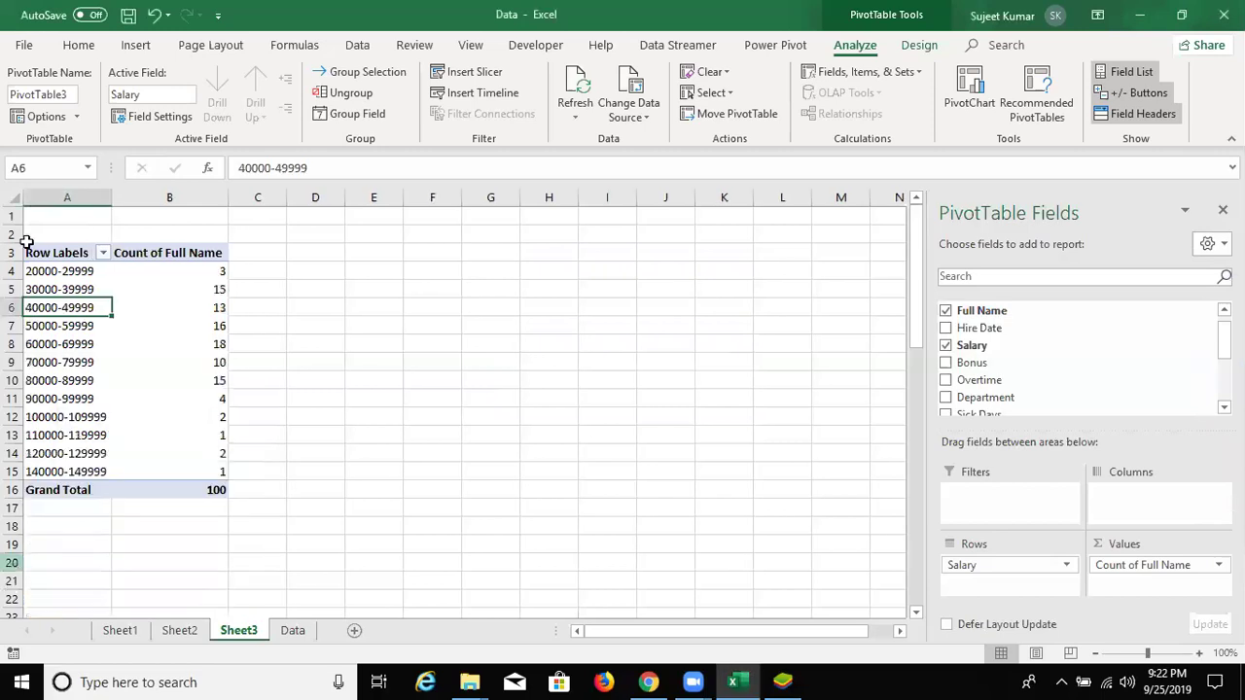
drag(59, 278, 59, 286)
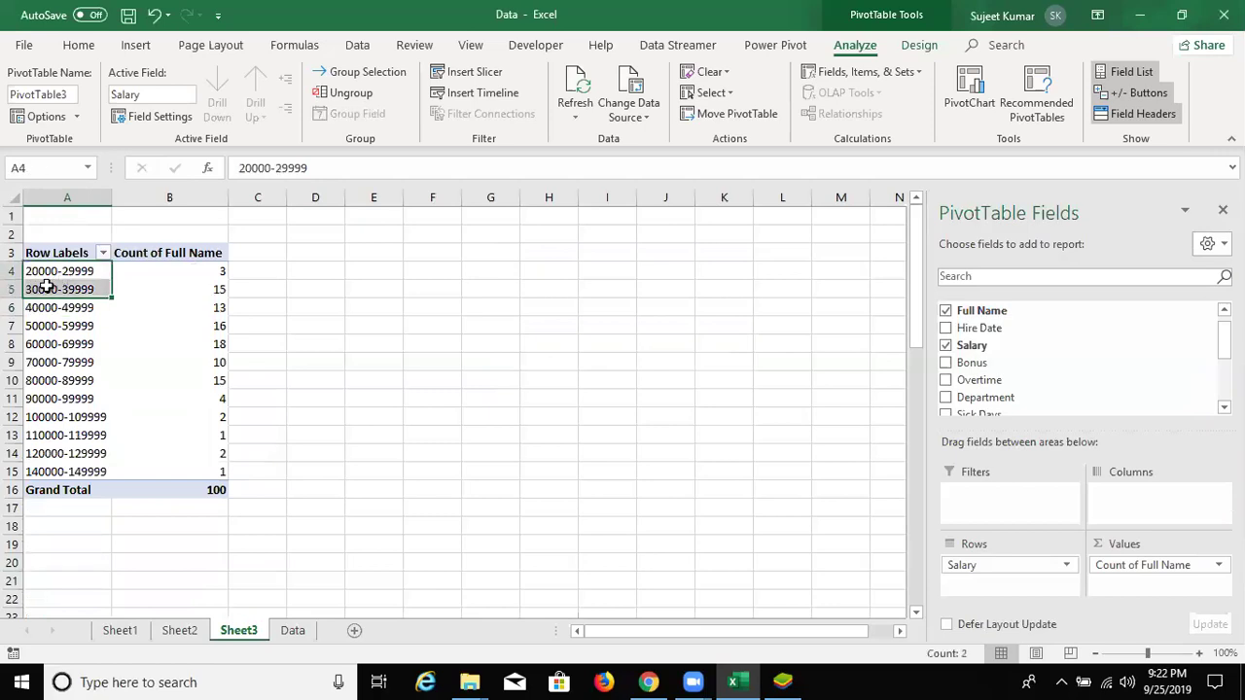
key(Right)
key(Down)
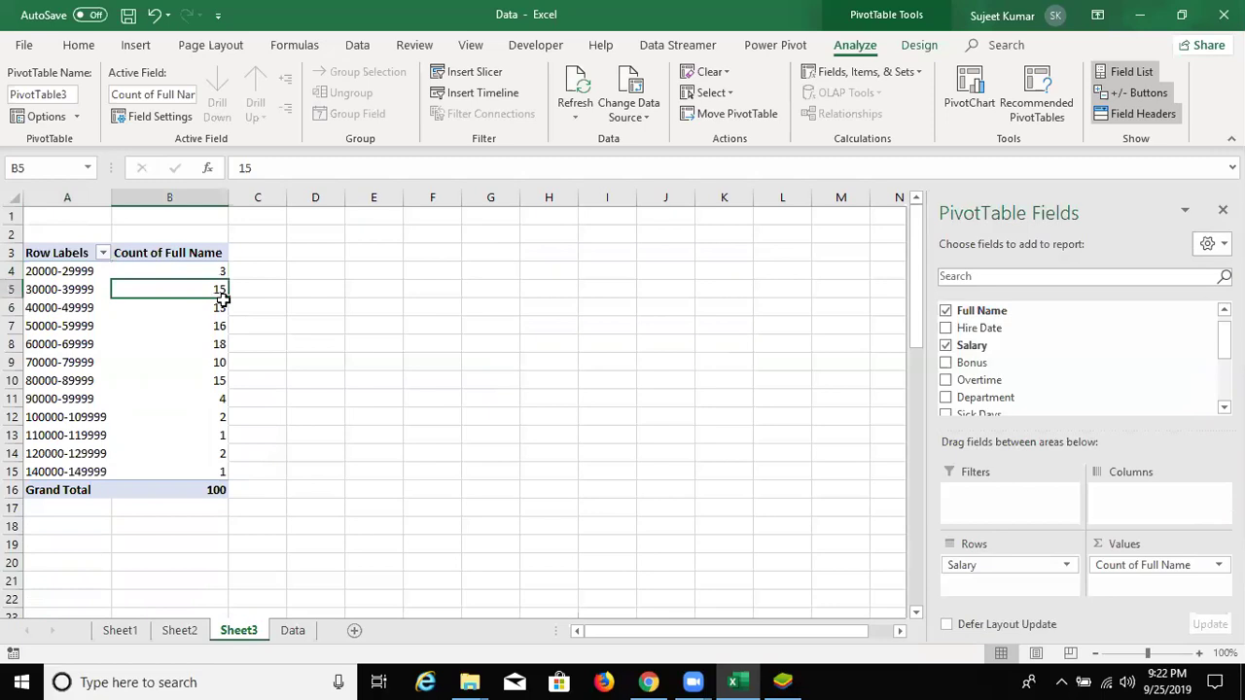
key(Down)
key(Down)
key(Down)
key(Down)
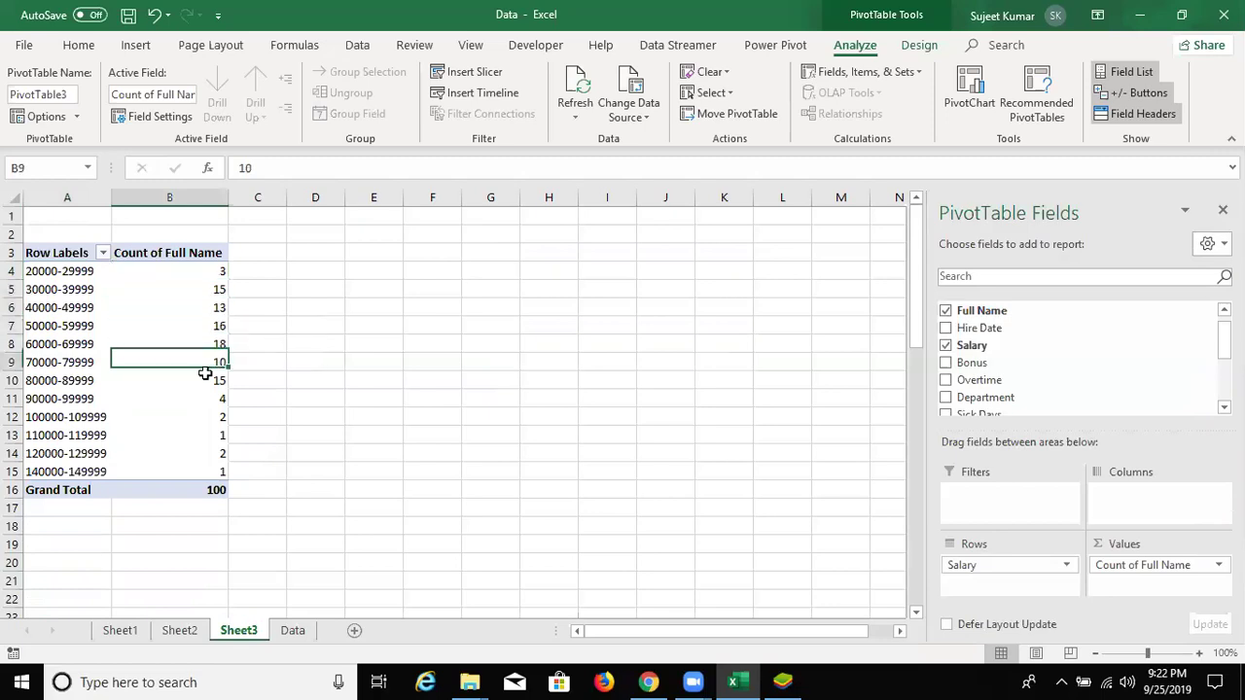
key(Down)
key(Down)
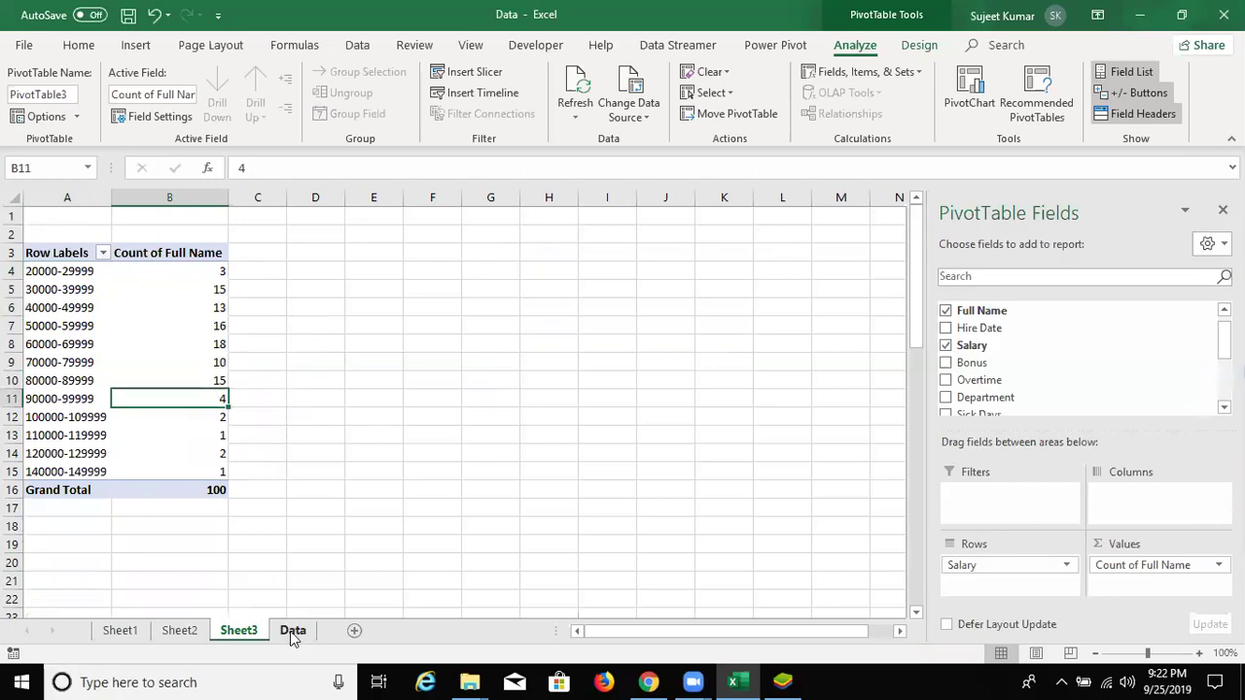
click(297, 637)
- Insert a new-sheet PivotTable counting Full Name by hire year: 2013 9, 2014 62, 2015 29
click(137, 48)
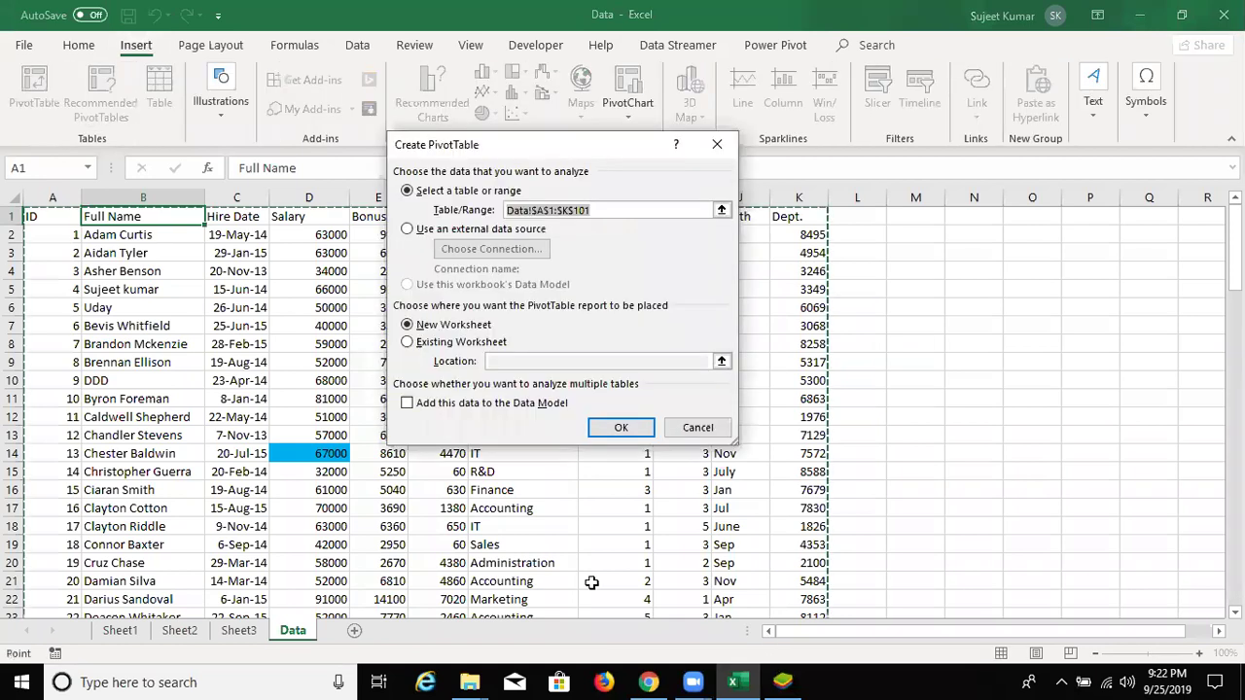
click(622, 437)
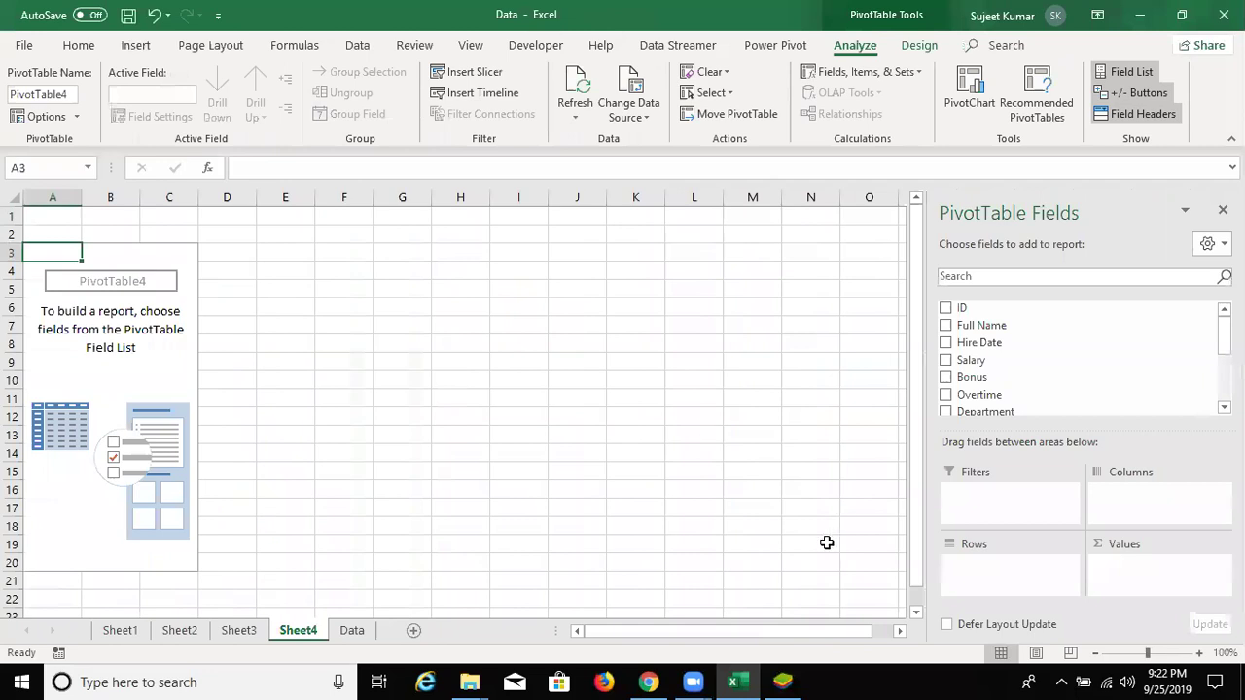
drag(1031, 343, 1031, 576)
drag(1023, 327, 1169, 579)
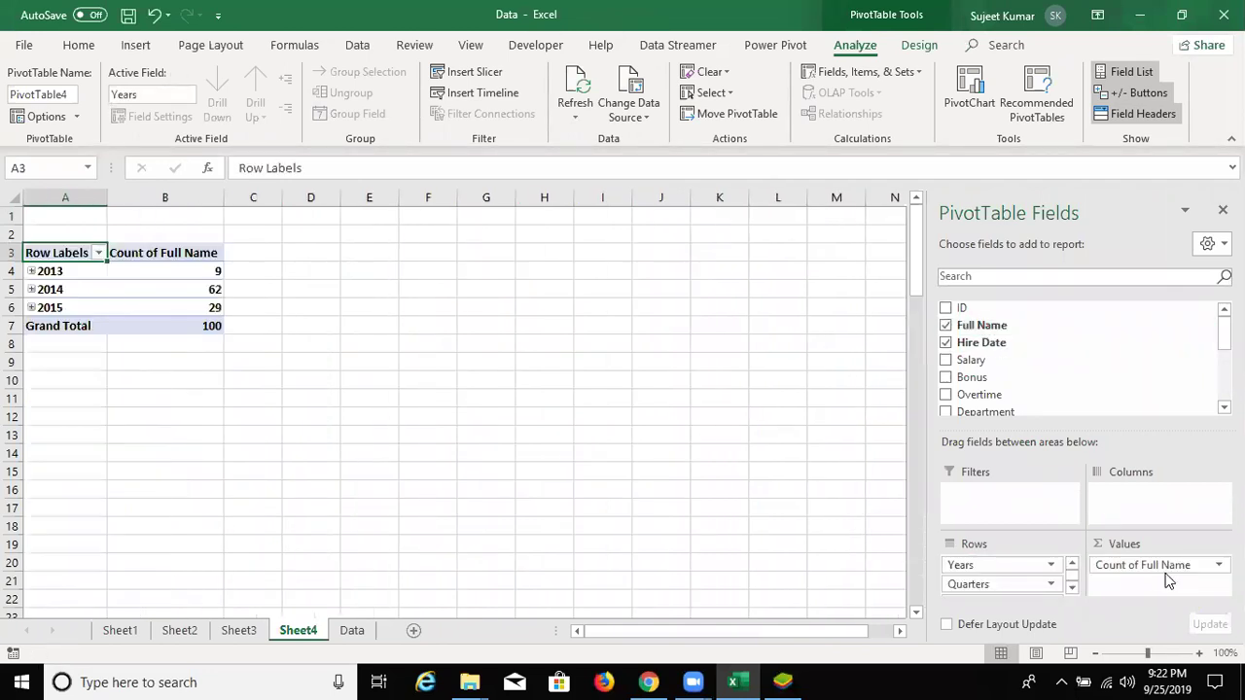
click(352, 630)
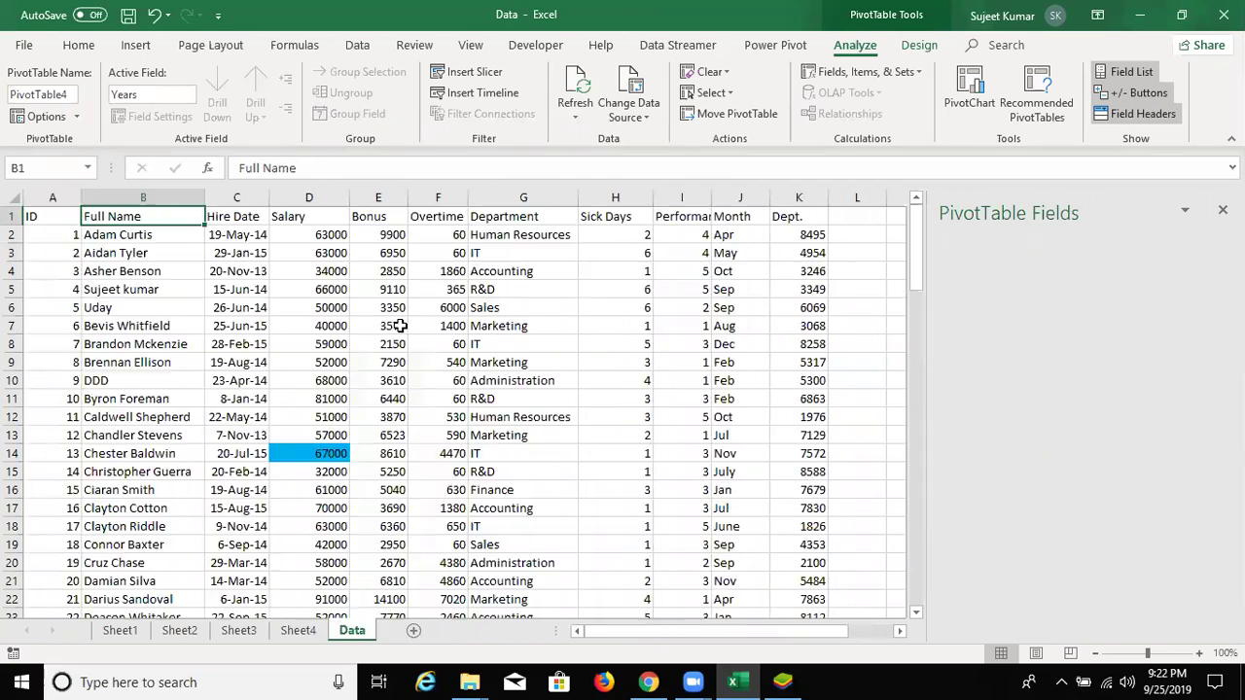
click(294, 632)
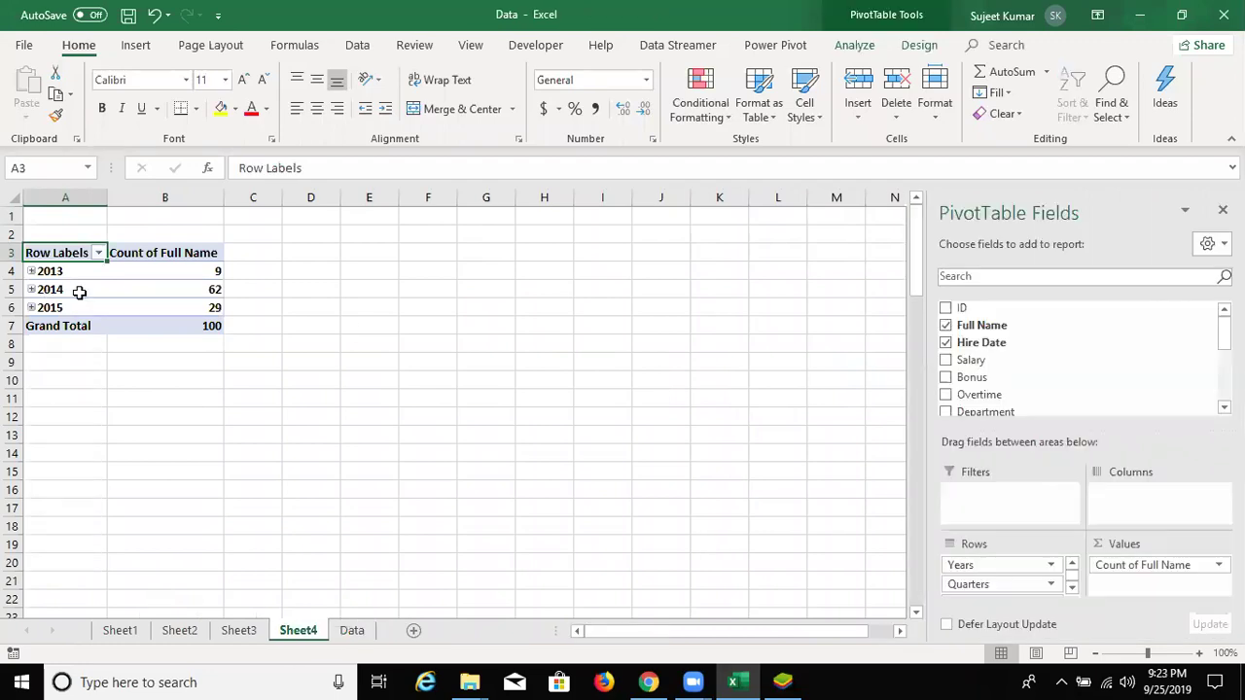
- Ungroup the hire years, then regroup Hire Date by Months only, Jan through Dec
right_click(79, 294)
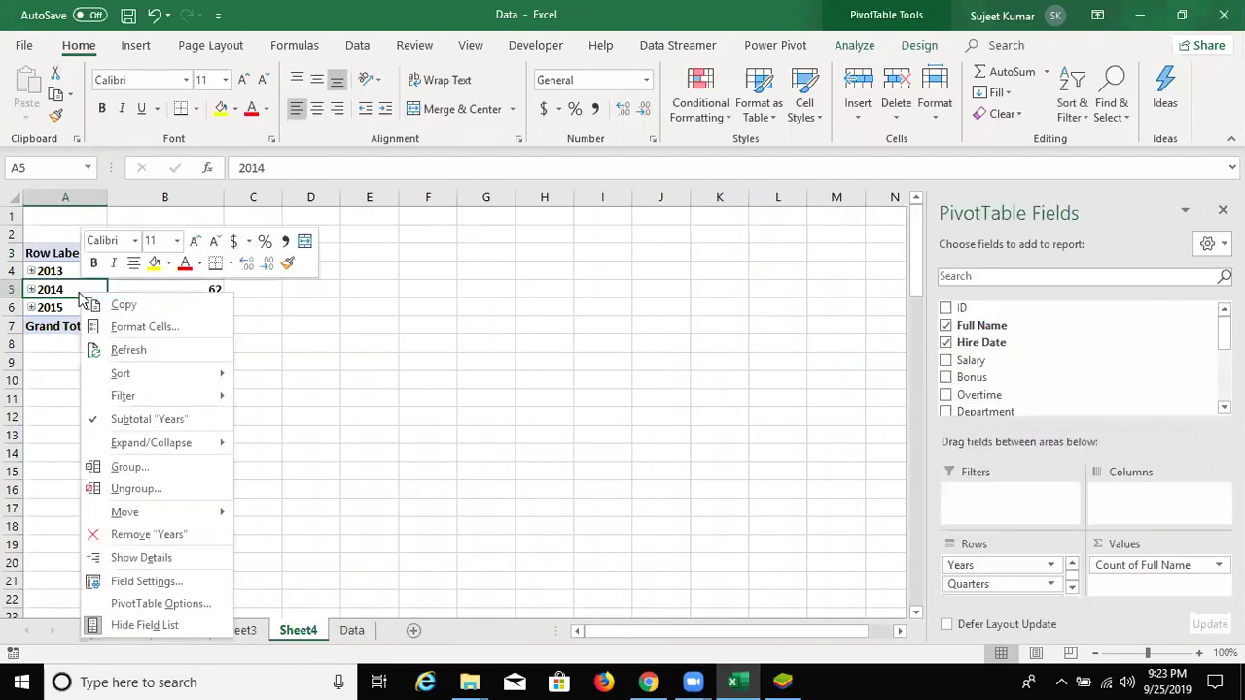
click(167, 475)
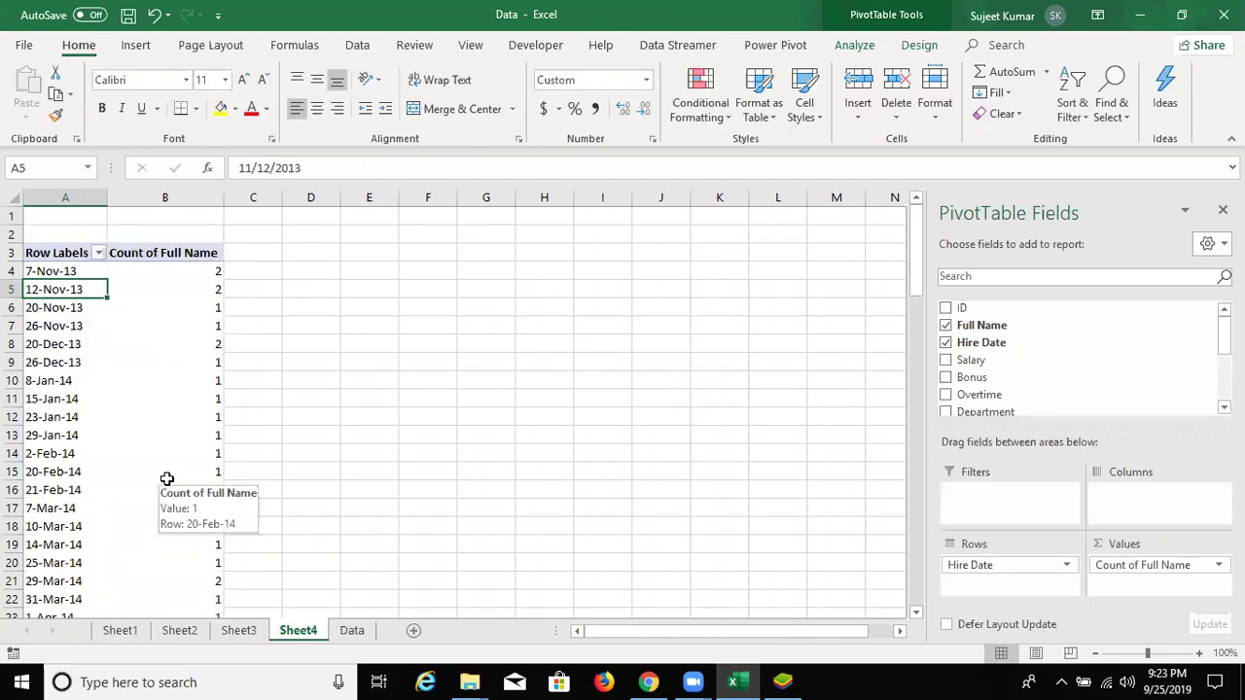
right_click(64, 386)
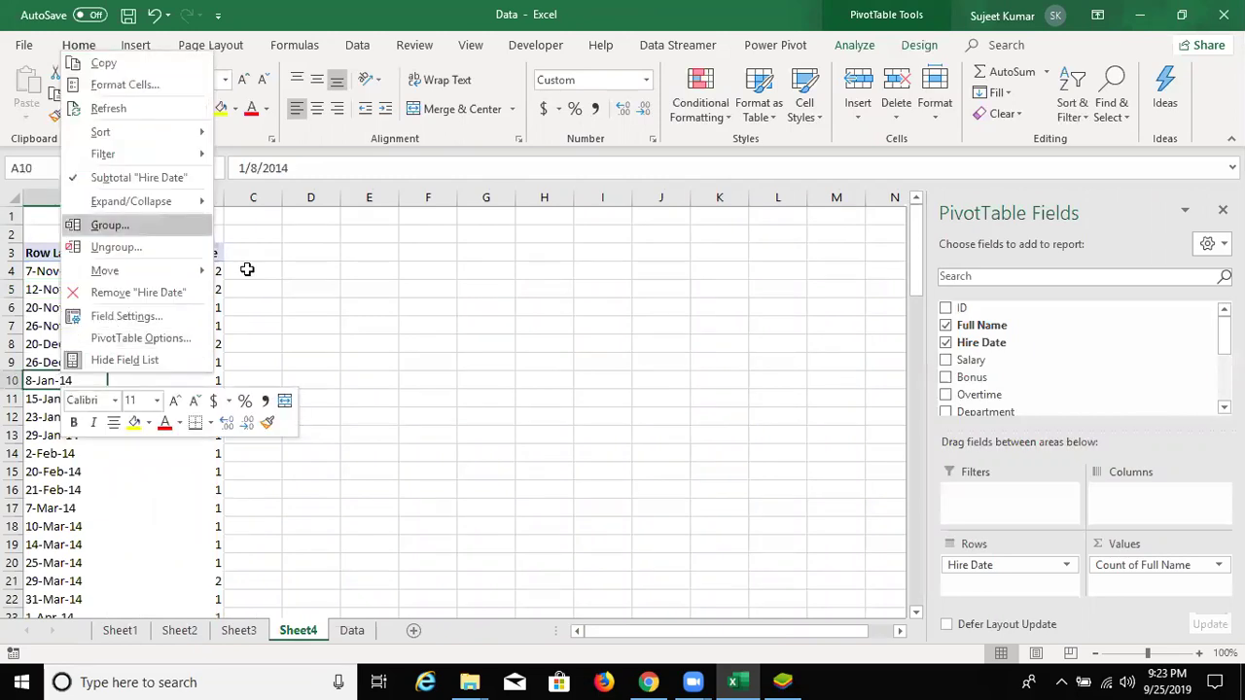
key(Return)
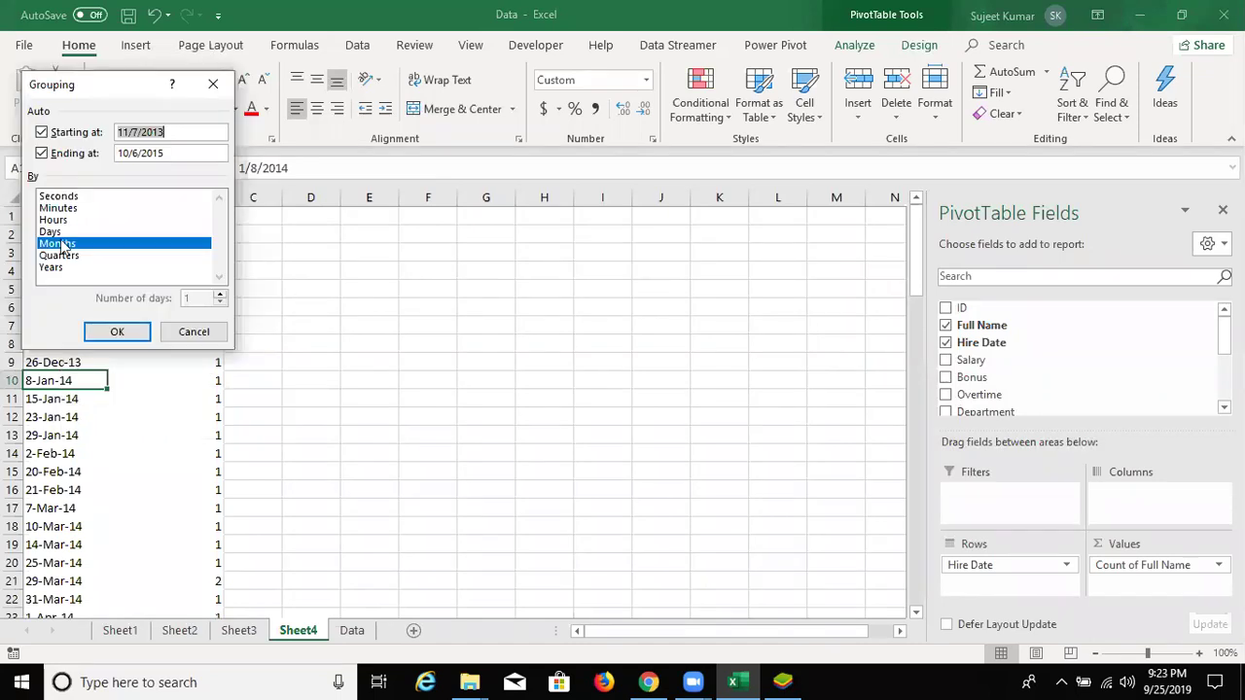
click(117, 333)
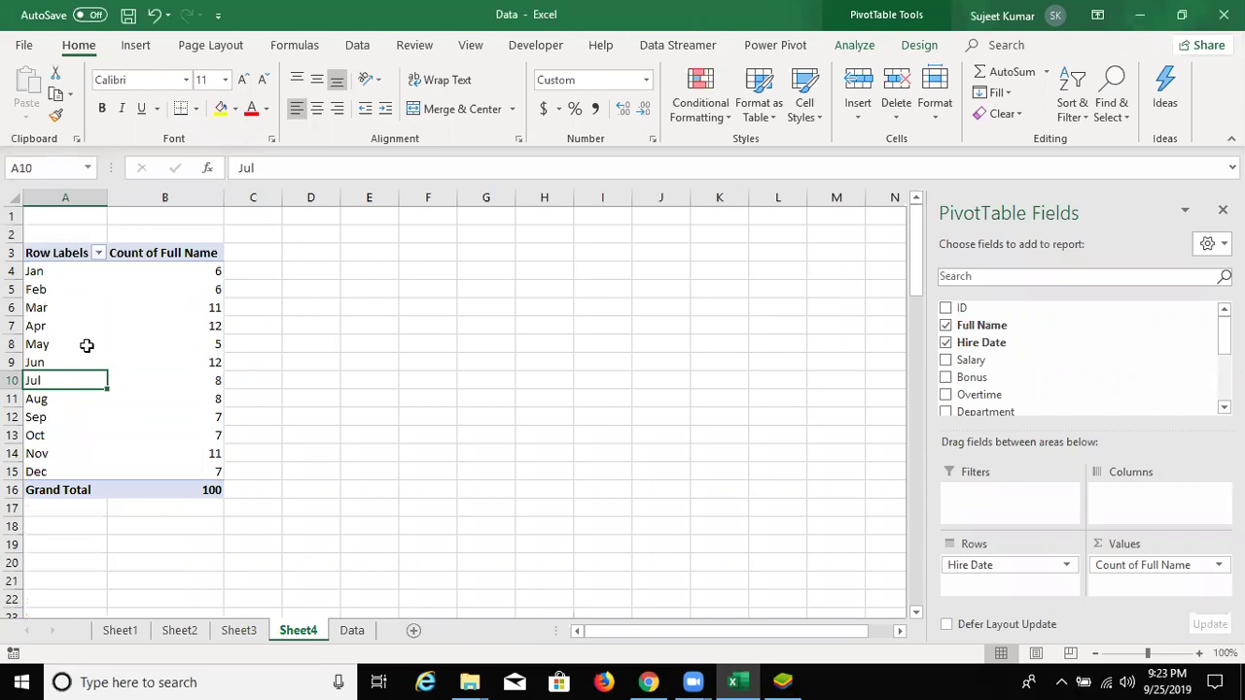
- Regroup Hire Date by Months and Years, nesting months under 2013, 2014 and 2015
right_click(87, 326)
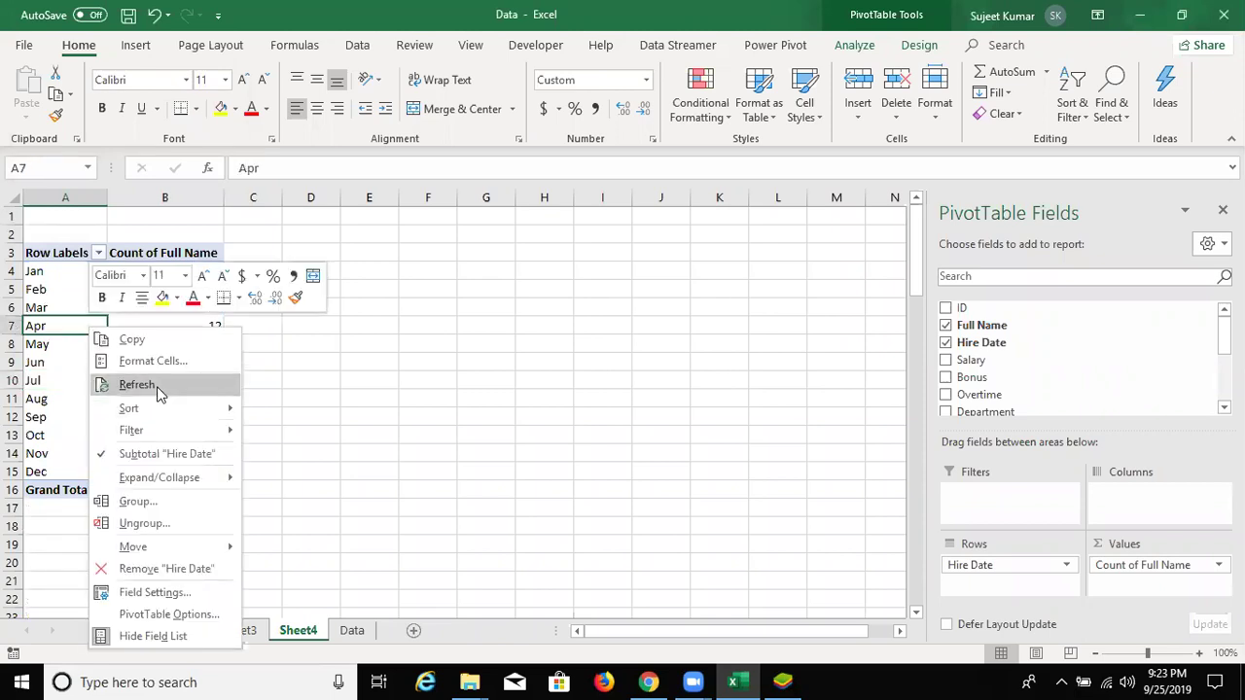
click(177, 500)
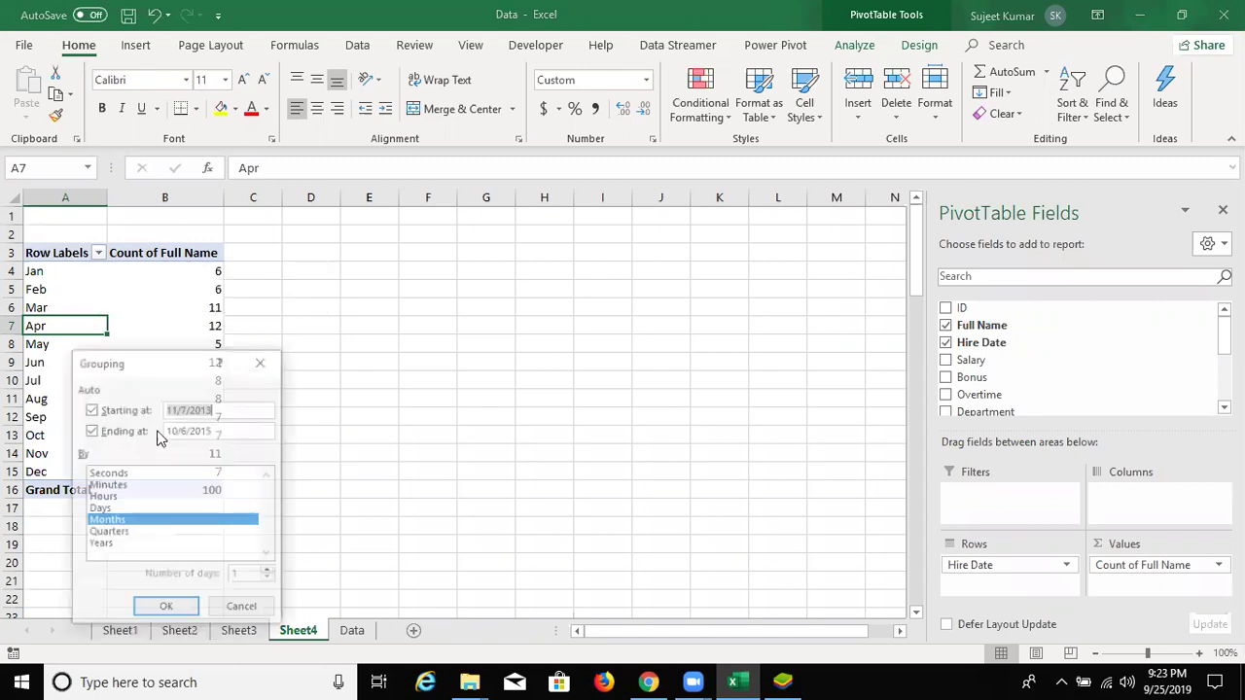
click(121, 545)
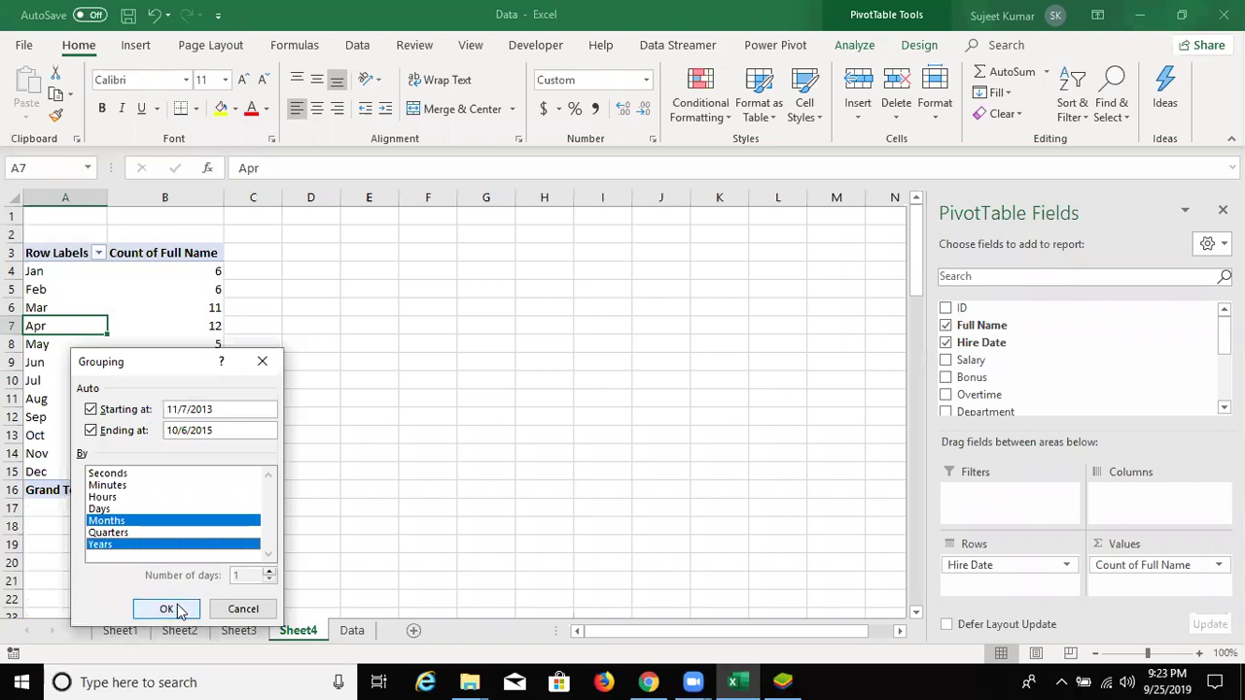
click(175, 605)
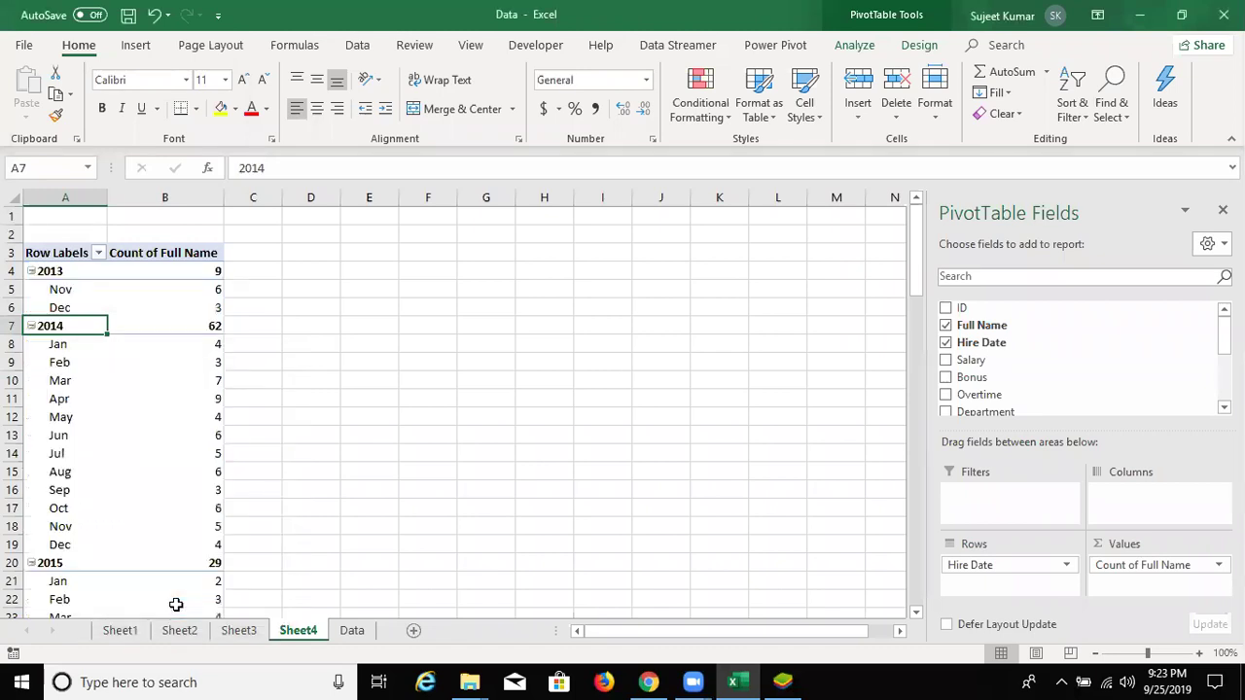
click(54, 270)
click(43, 398)
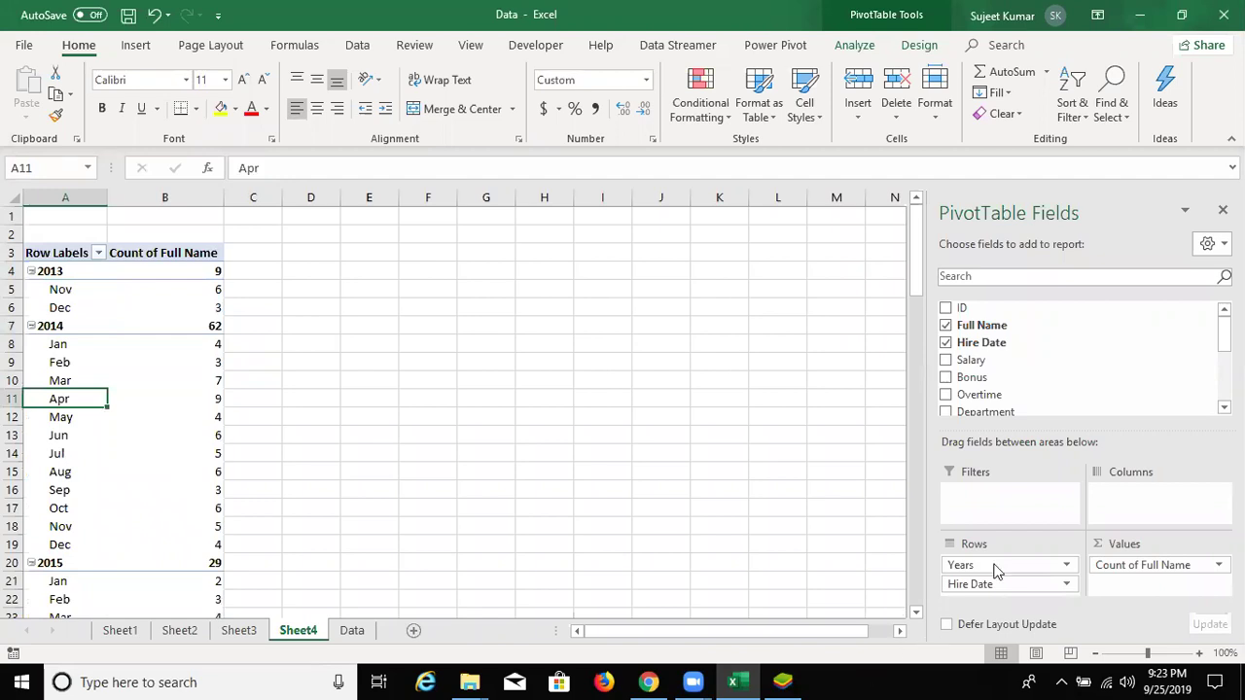
drag(994, 569, 994, 500)
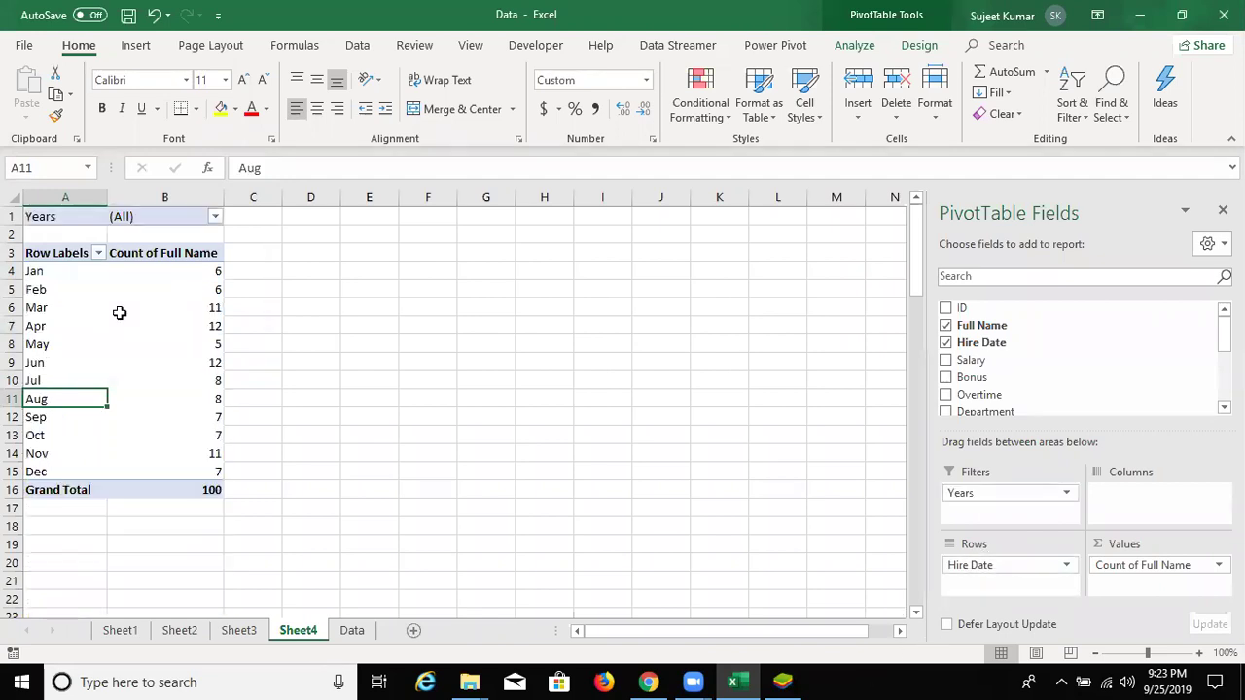
click(214, 218)
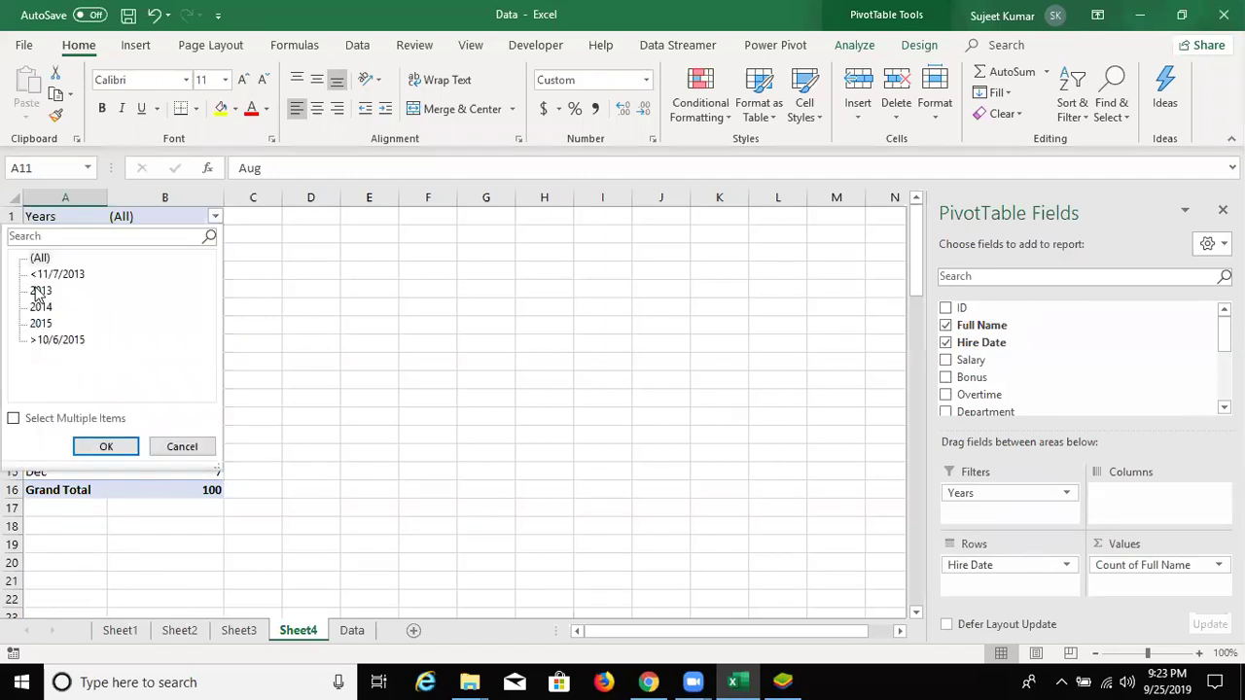
click(39, 292)
click(109, 447)
click(214, 214)
click(41, 307)
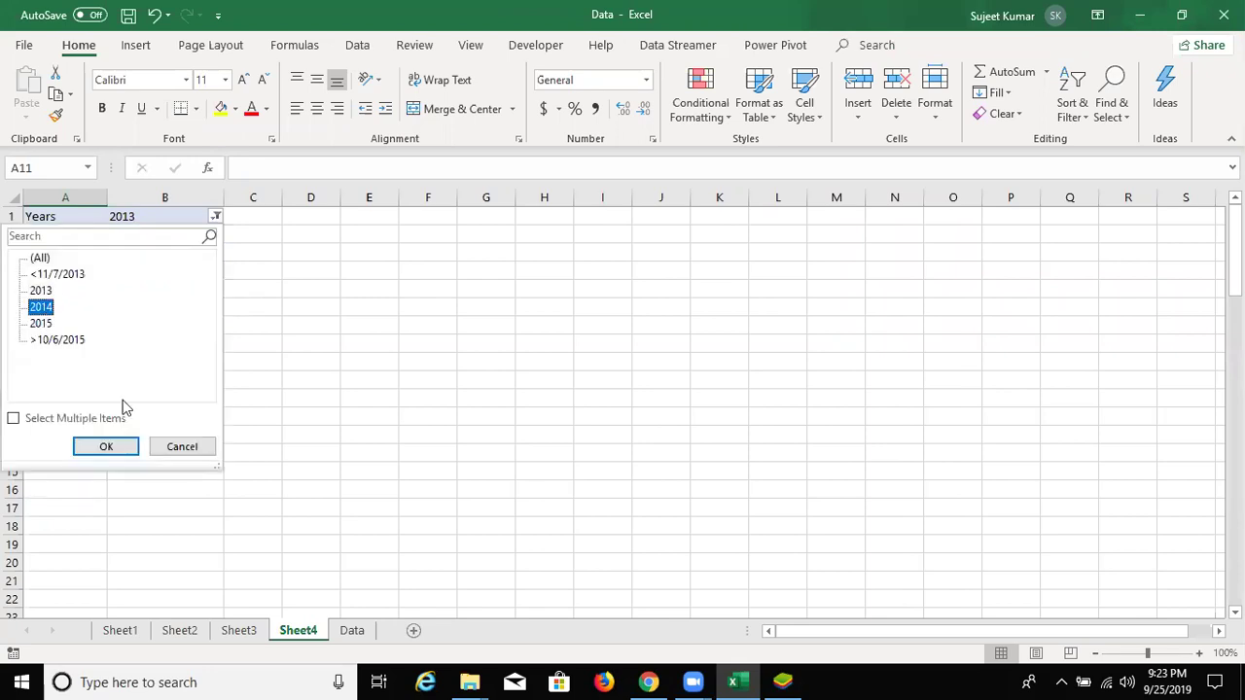
click(109, 448)
click(216, 215)
click(40, 323)
click(109, 447)
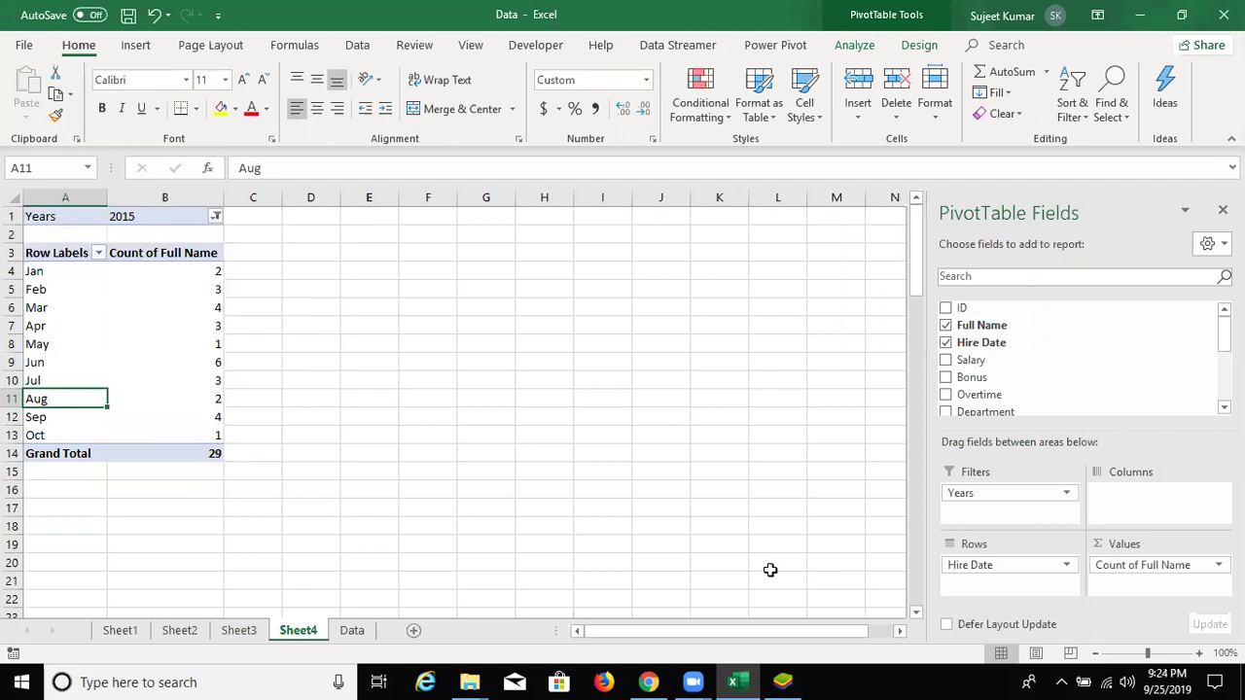
drag(973, 493, 976, 566)
click(53, 326)
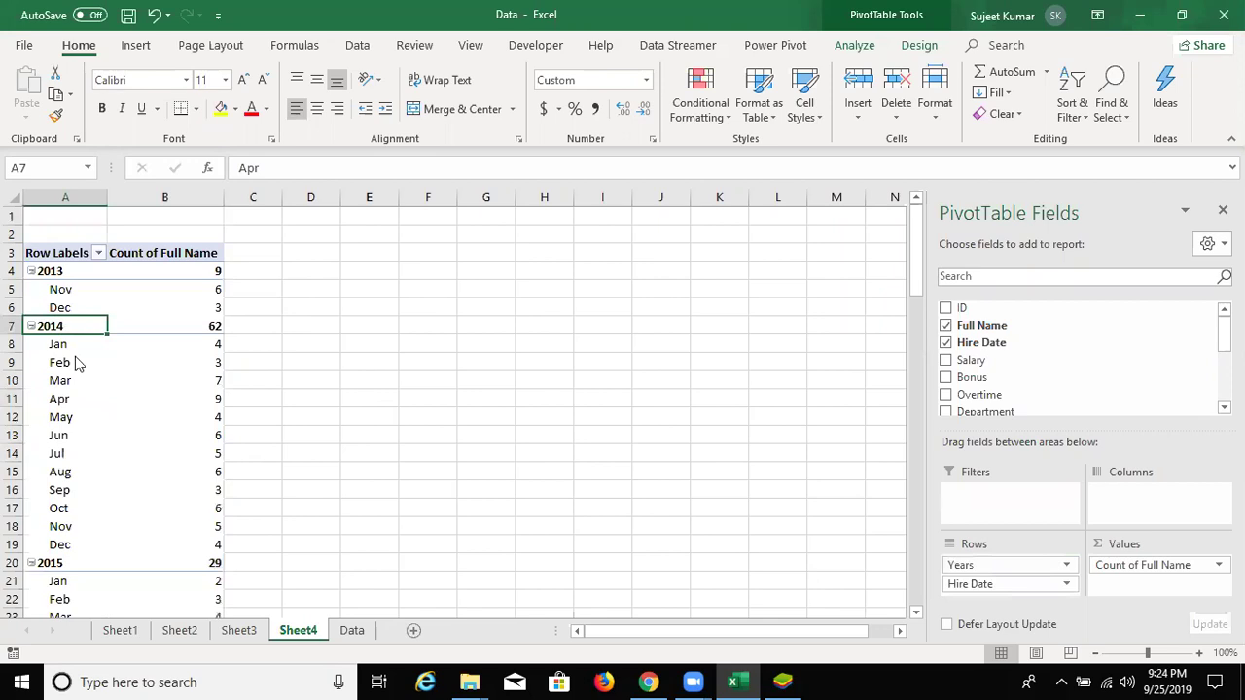
- Ungroup the year and month labels so individual hire dates like 7-Nov-13 are listed
right_click(62, 326)
click(102, 512)
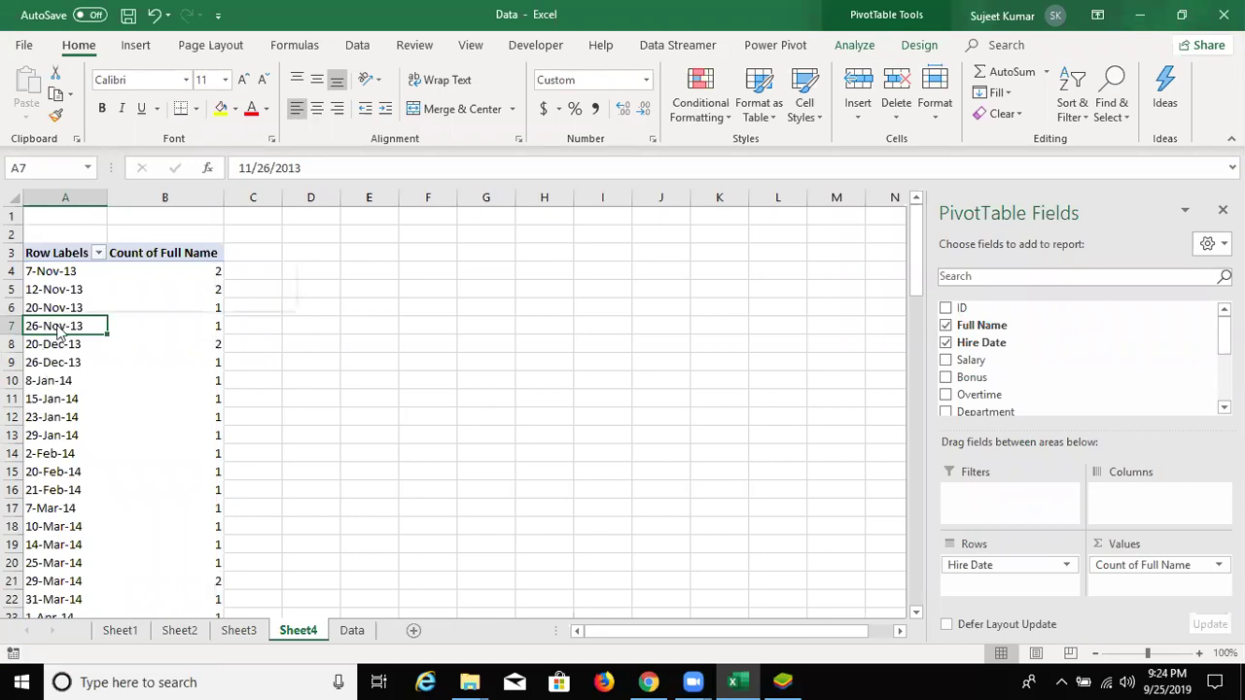
right_click(56, 327)
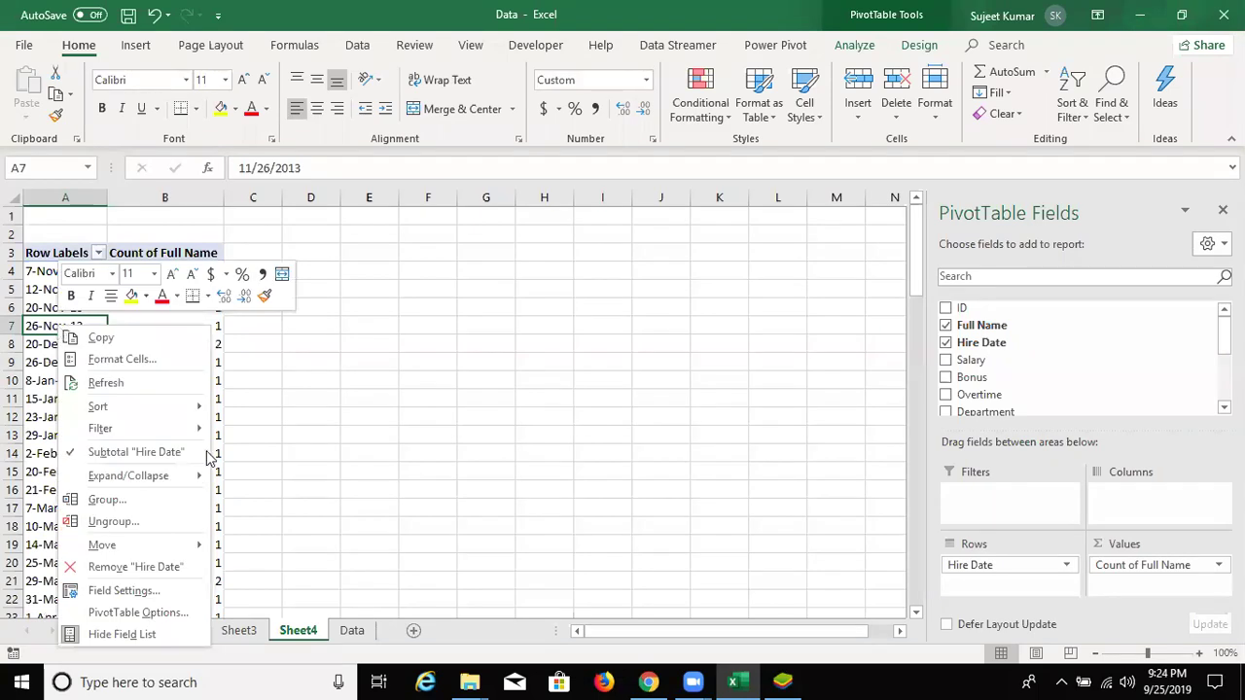
- Group hire dates by Days with 15 days per range, starting 11/7/2013 - 11/21/2013
click(201, 506)
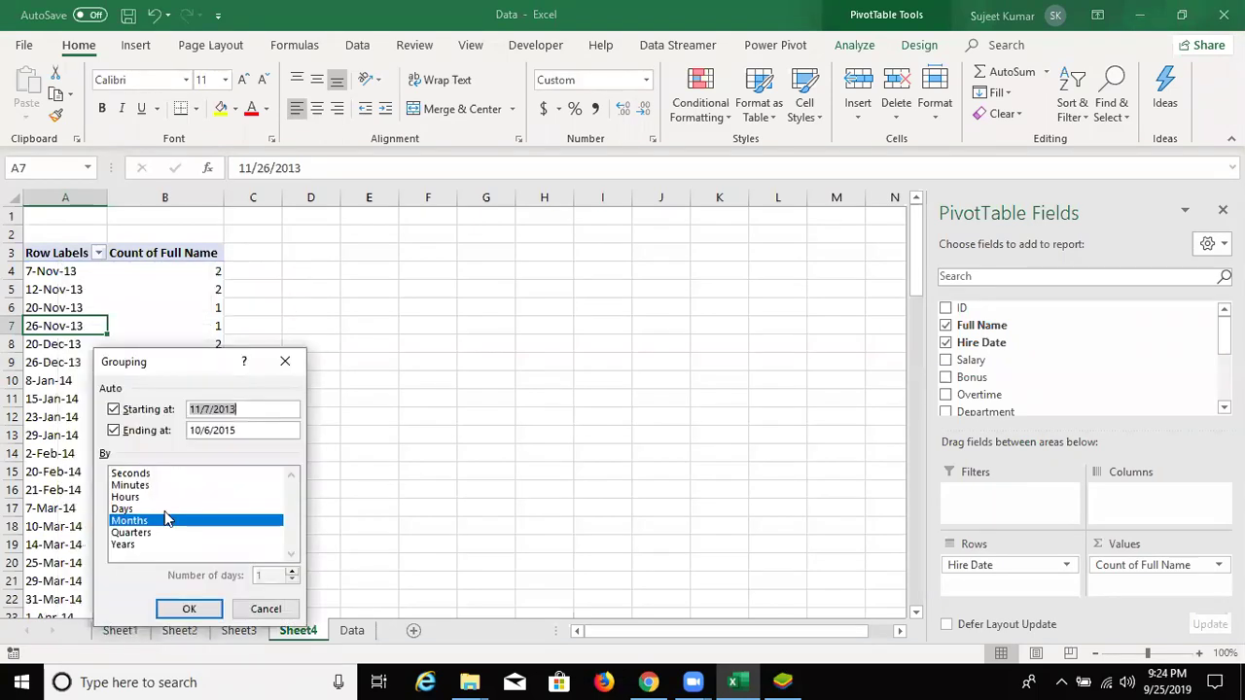
click(147, 510)
click(149, 522)
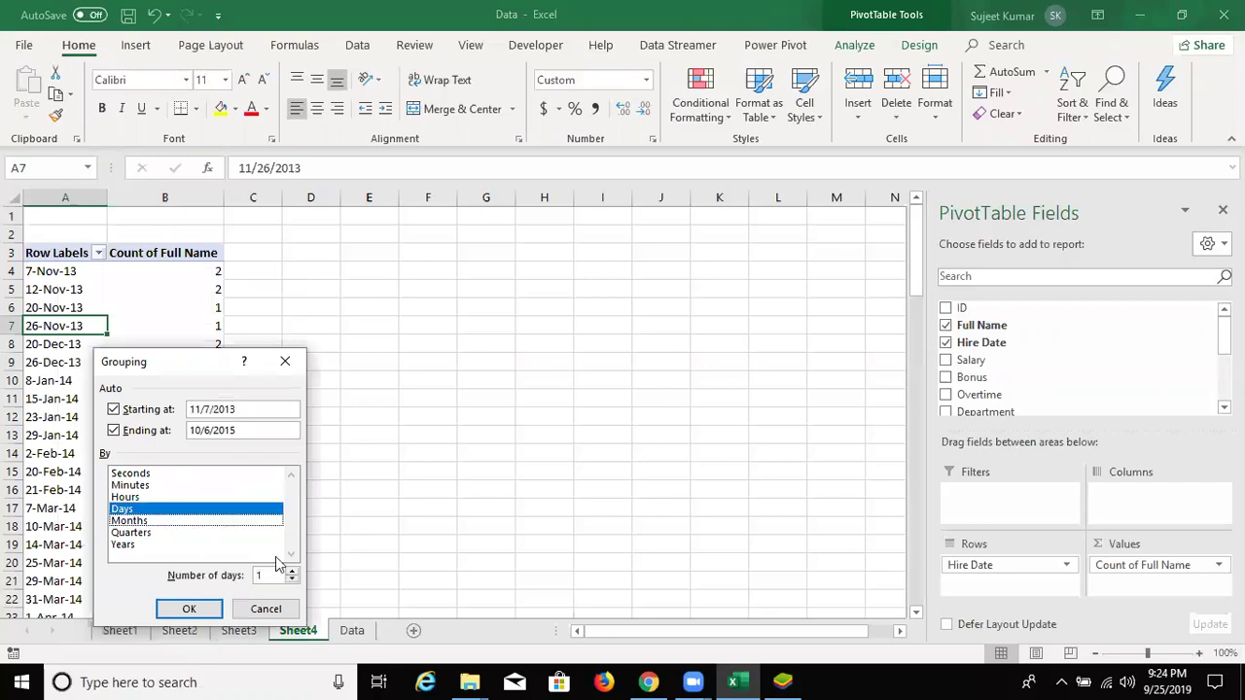
double_click(266, 574)
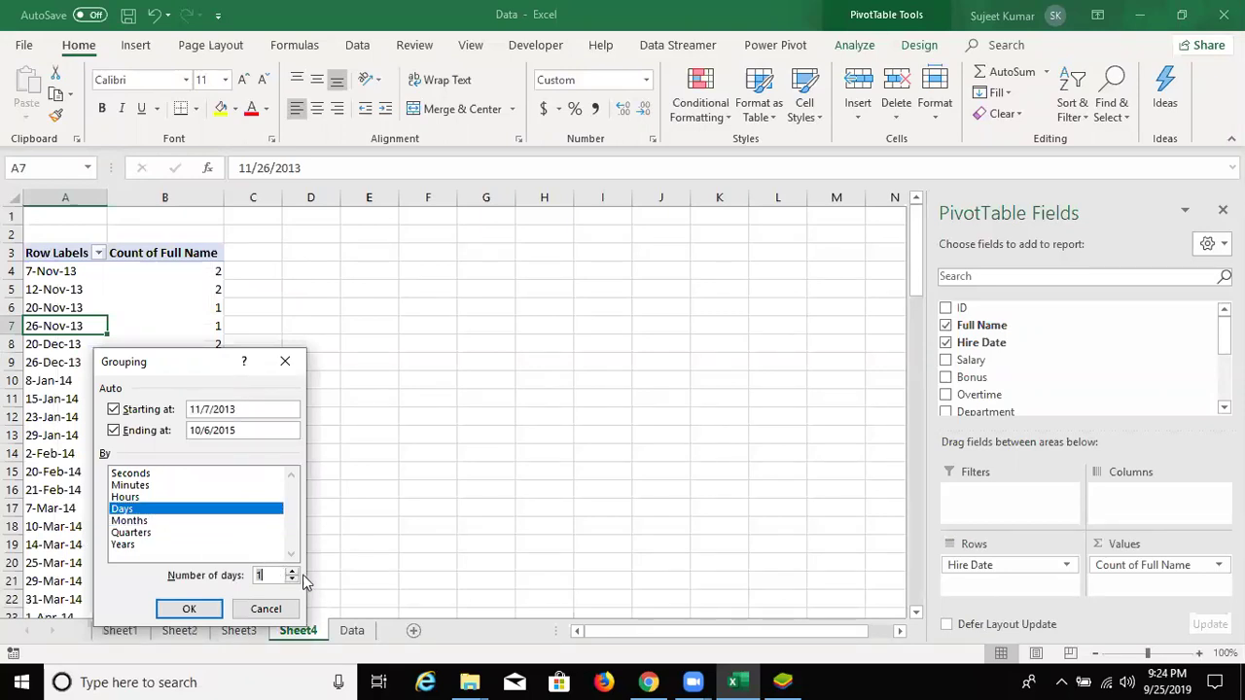
text(15)
click(202, 611)
click(85, 366)
click(102, 451)
scroll(156, 603, down, 8)
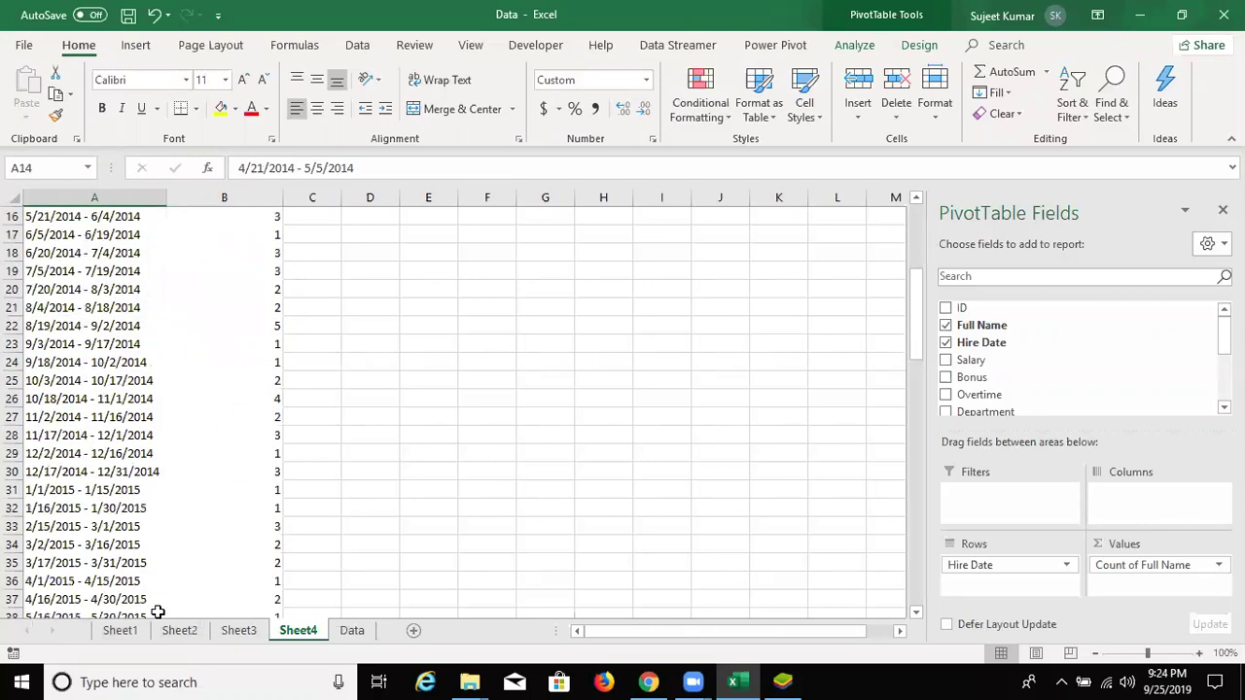
scroll(157, 611, up, 3)
scroll(157, 609, up, 5)
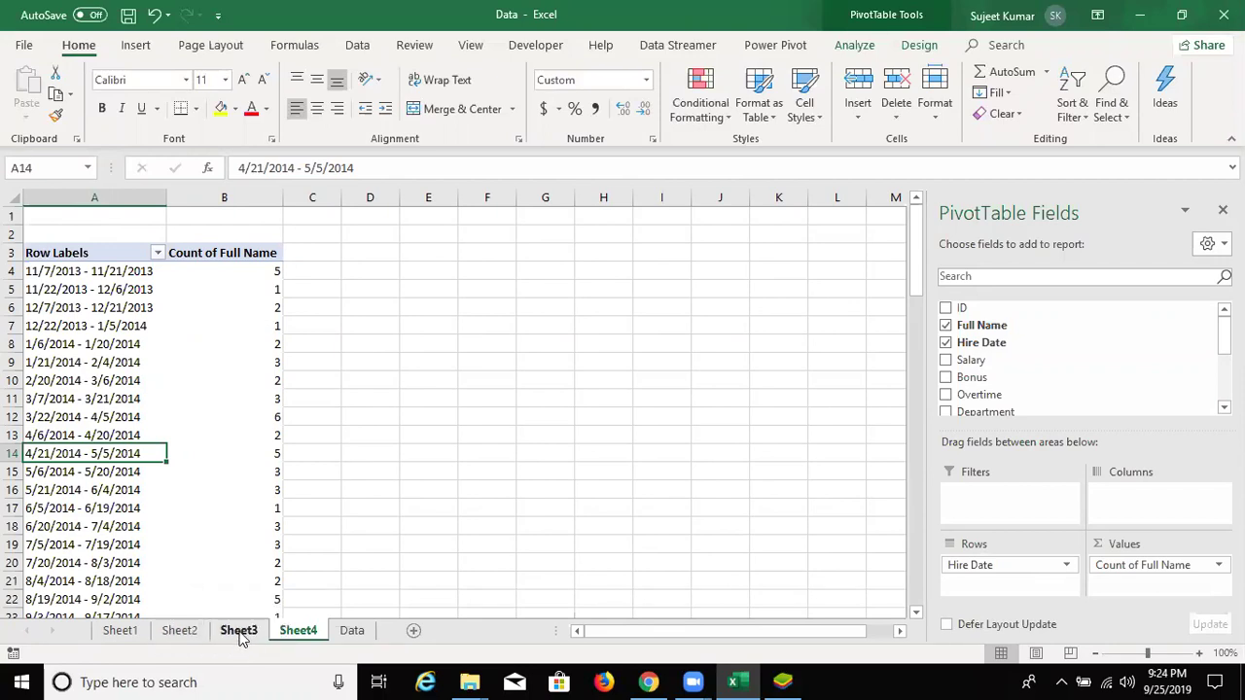
right_click(127, 453)
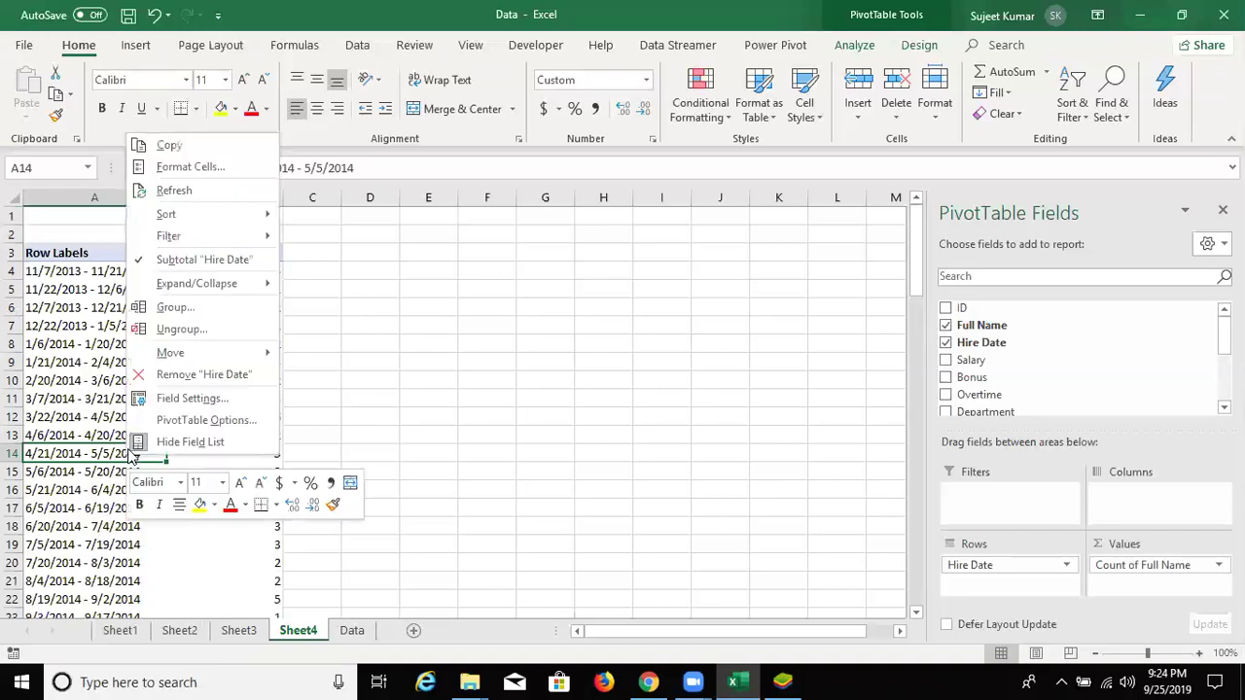
click(177, 307)
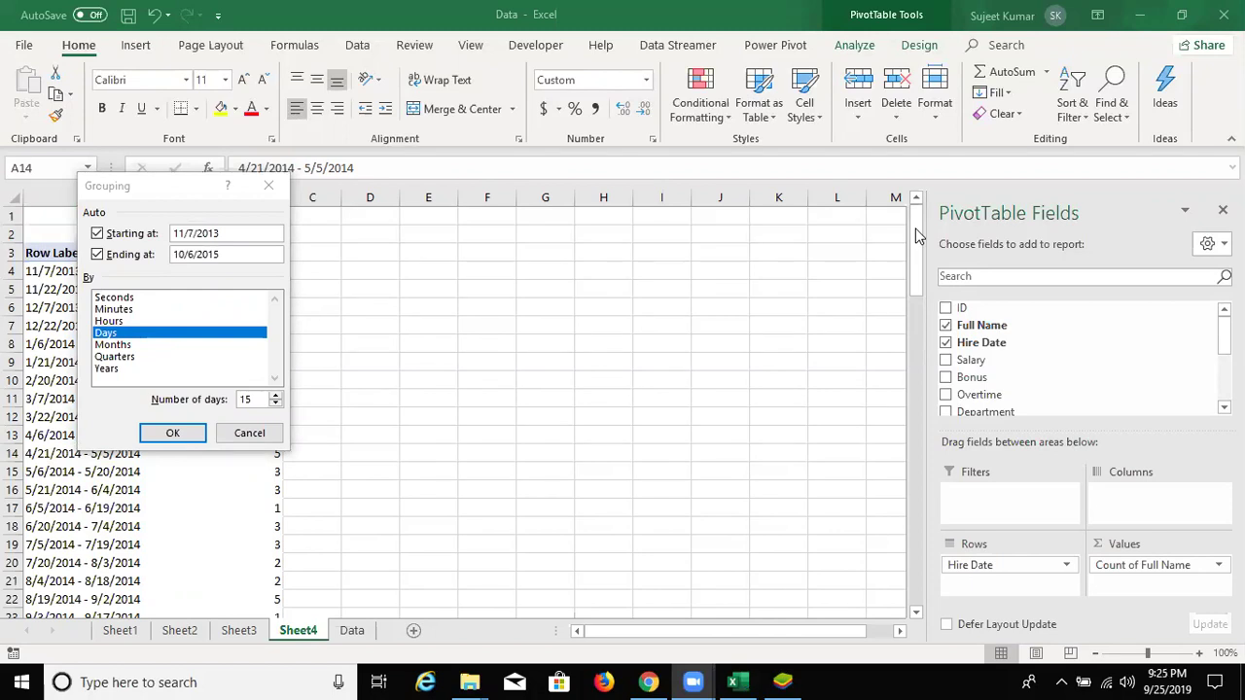
click(248, 434)
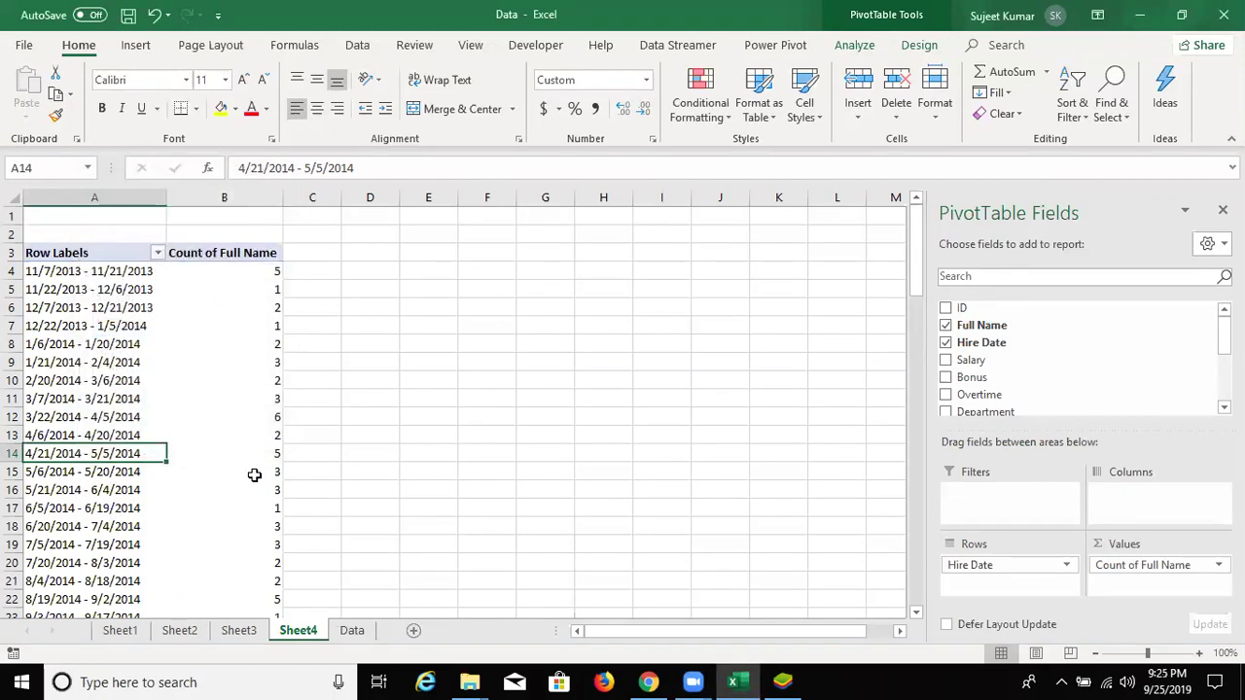
mouse_move(250, 474)
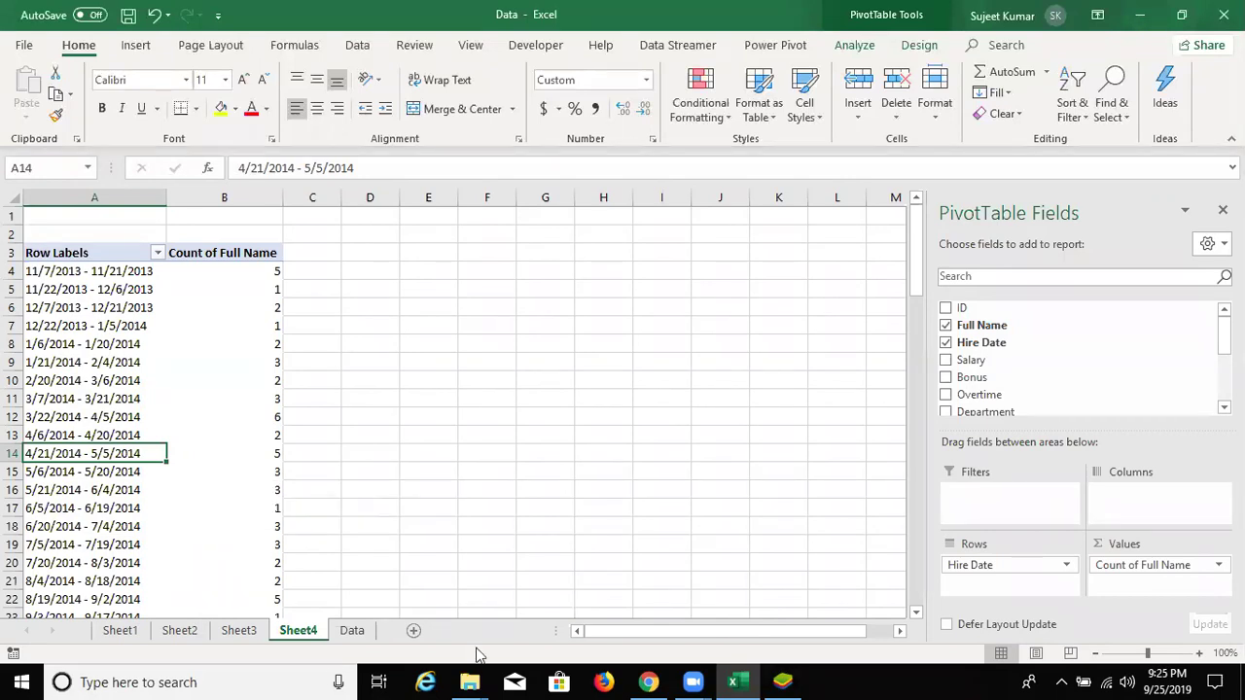
- On Sheet2, narrow column B of the salary-by-month pivot and refresh it to refit
click(180, 631)
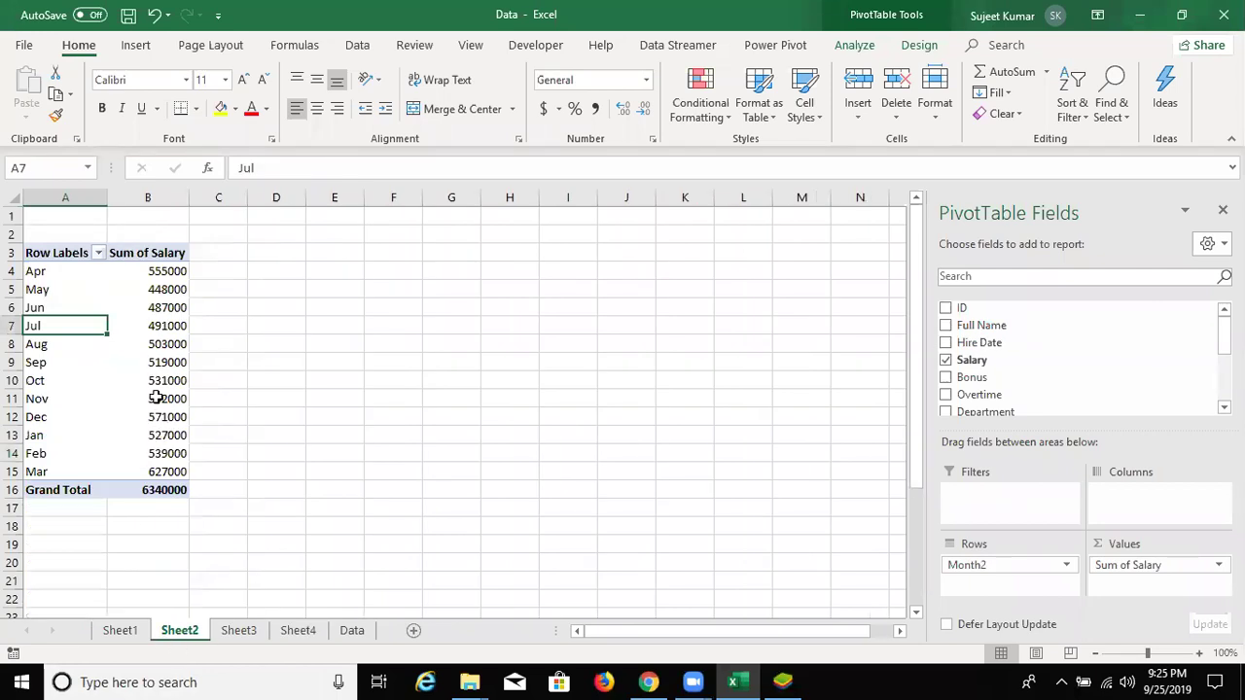
drag(193, 198, 163, 198)
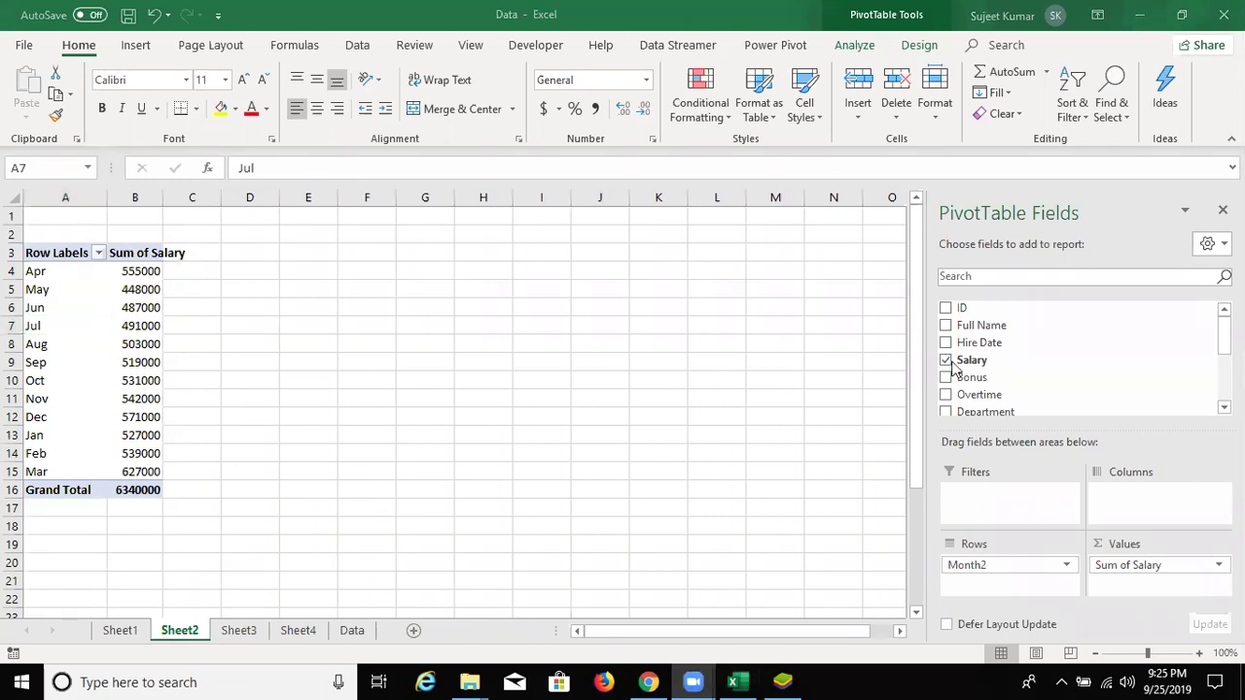
right_click(60, 329)
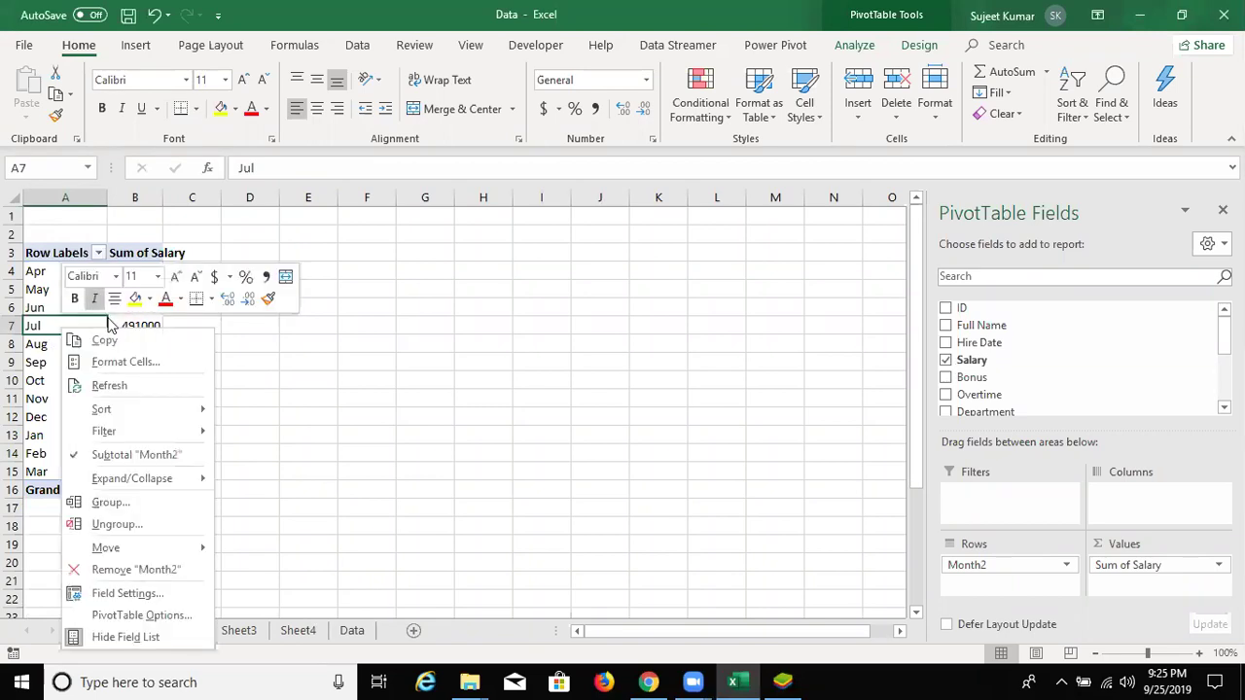
click(58, 581)
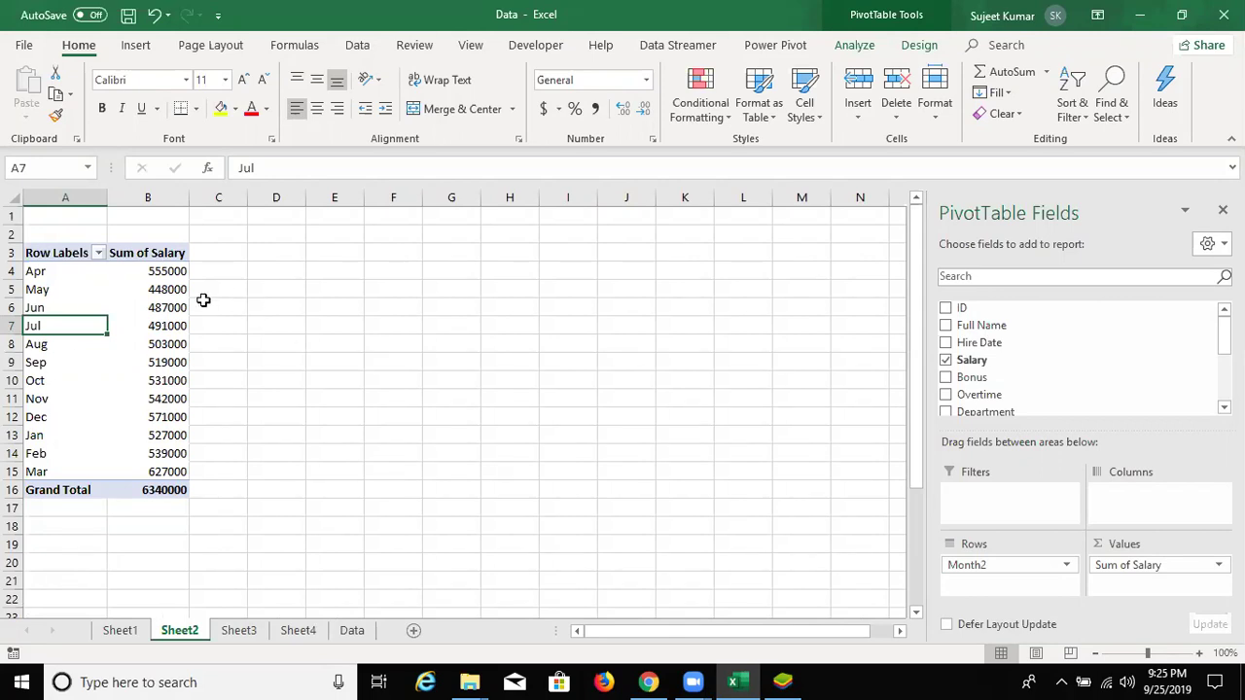
click(160, 311)
right_click(156, 315)
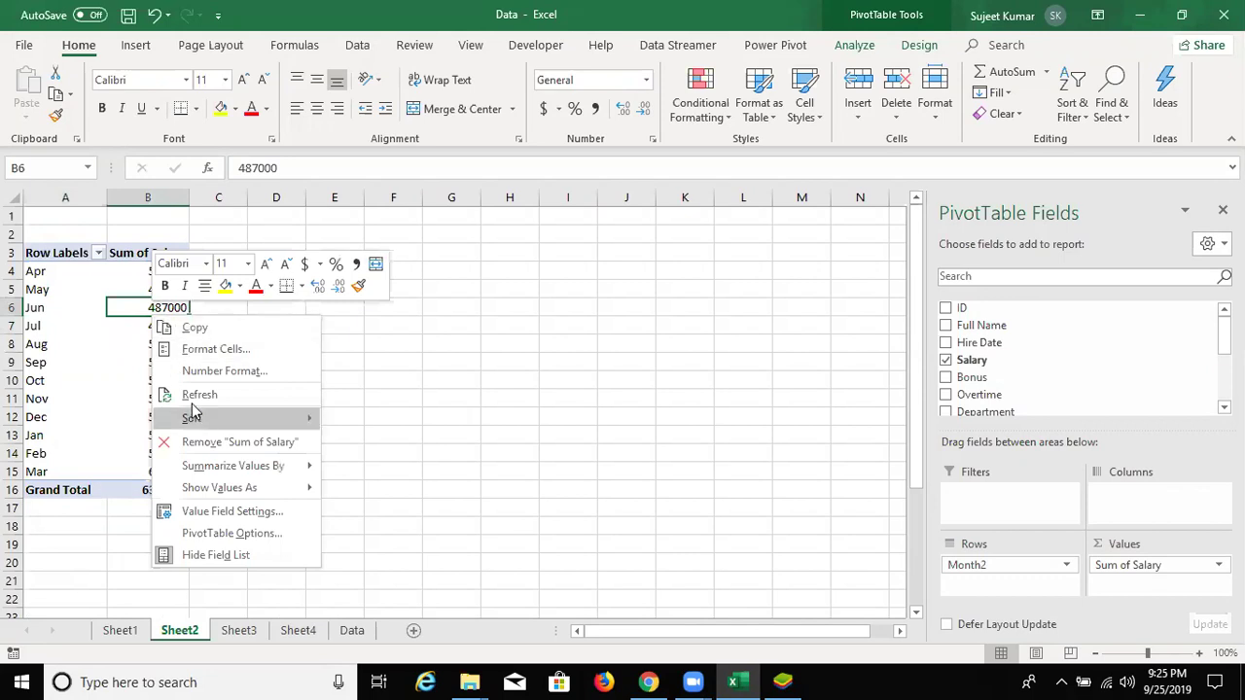
click(216, 534)
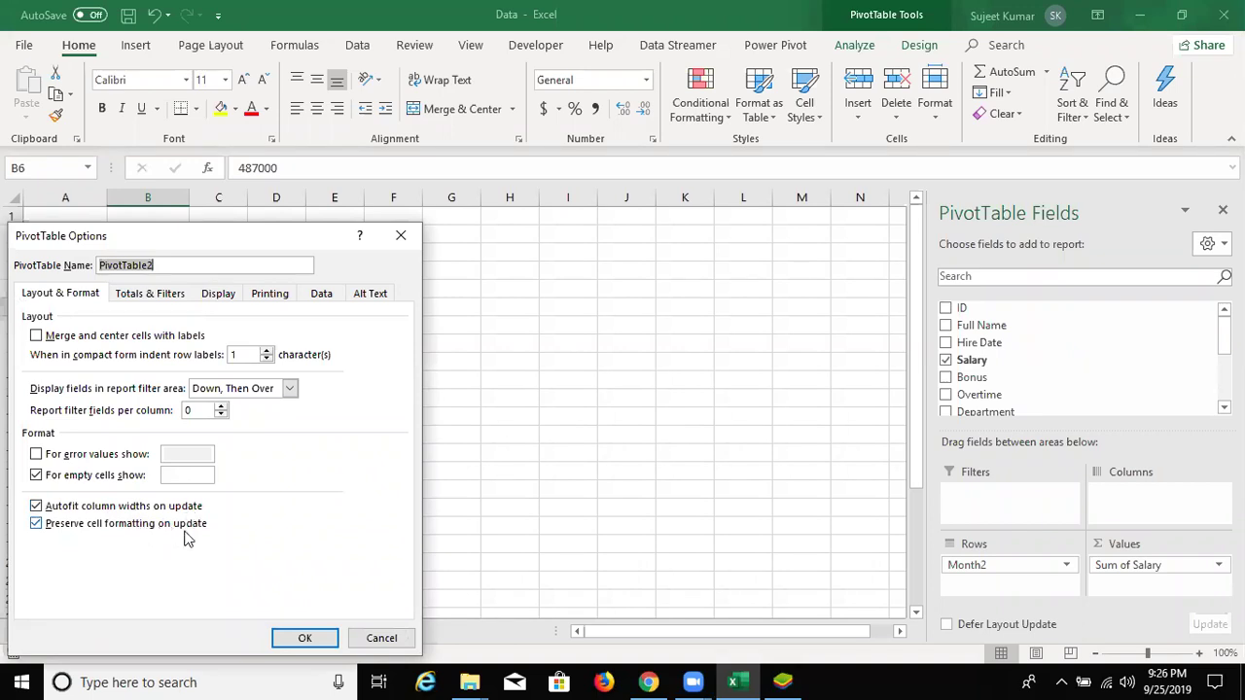
click(103, 507)
click(103, 524)
click(304, 642)
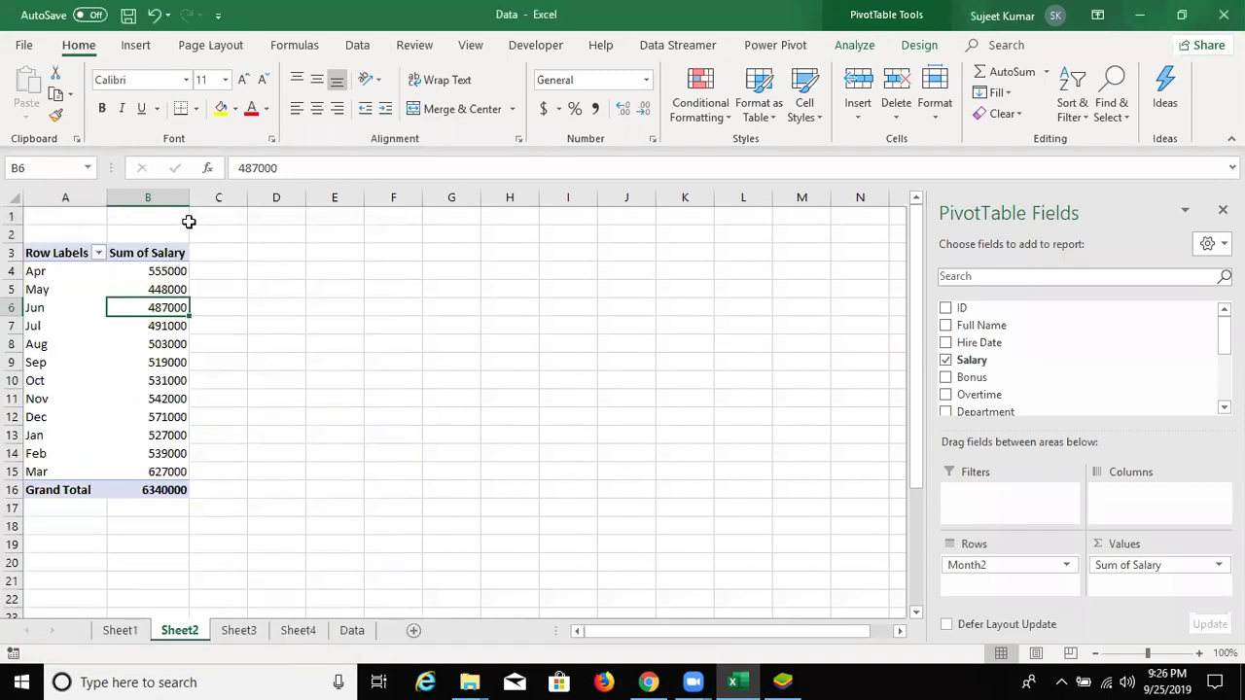
drag(189, 197, 160, 197)
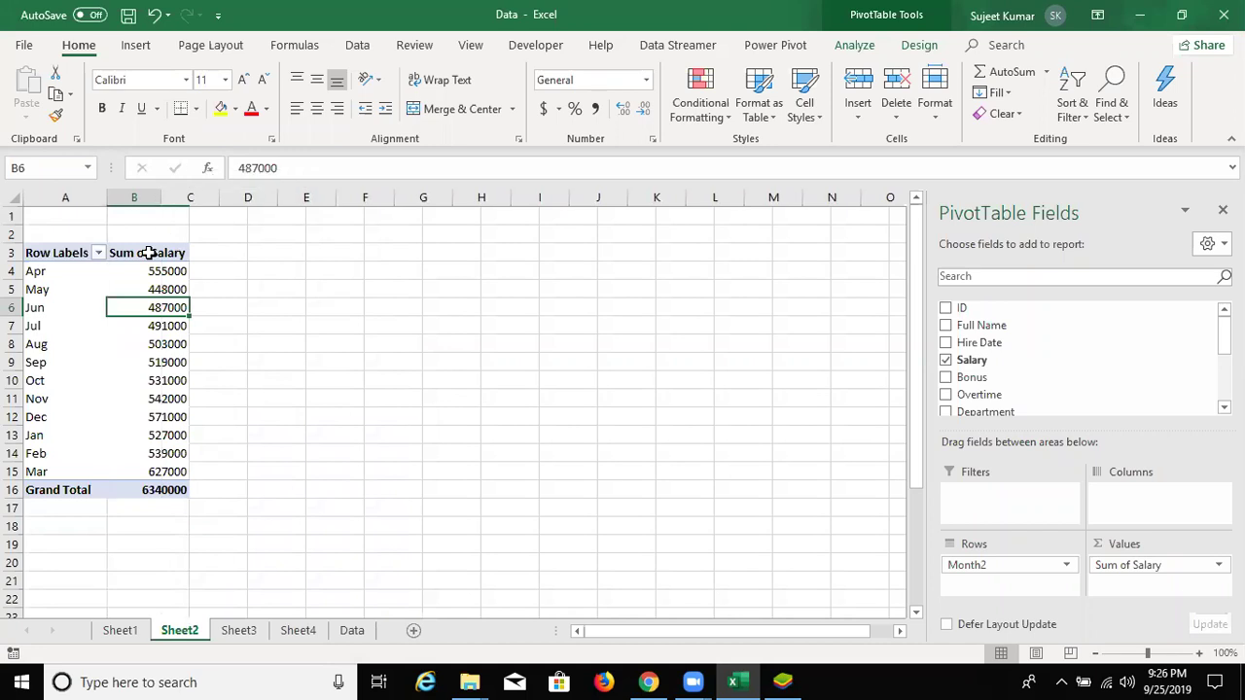
click(138, 289)
right_click(138, 292)
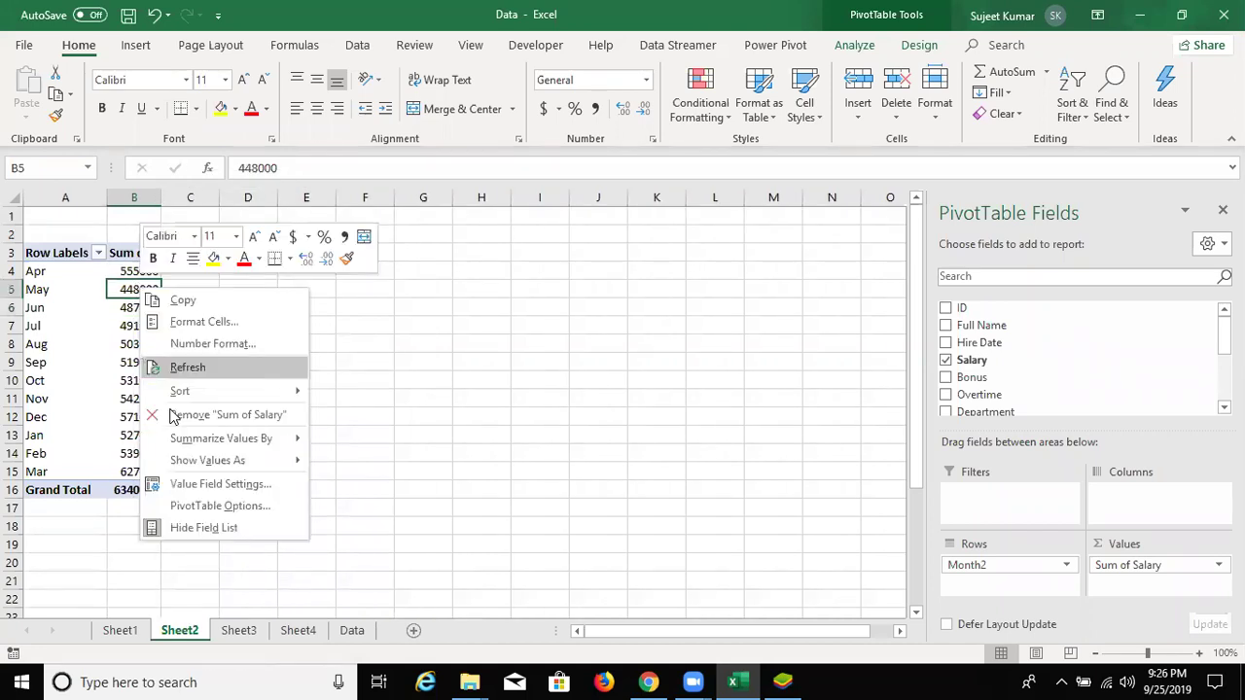
click(187, 367)
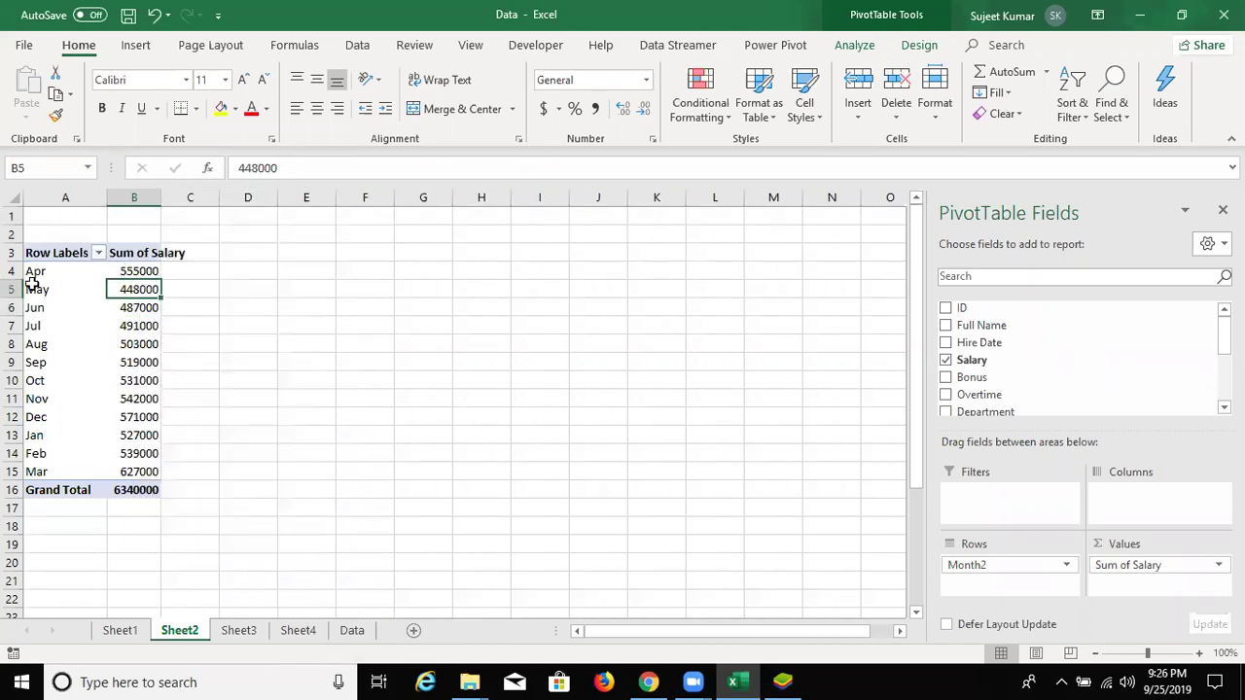
click(146, 321)
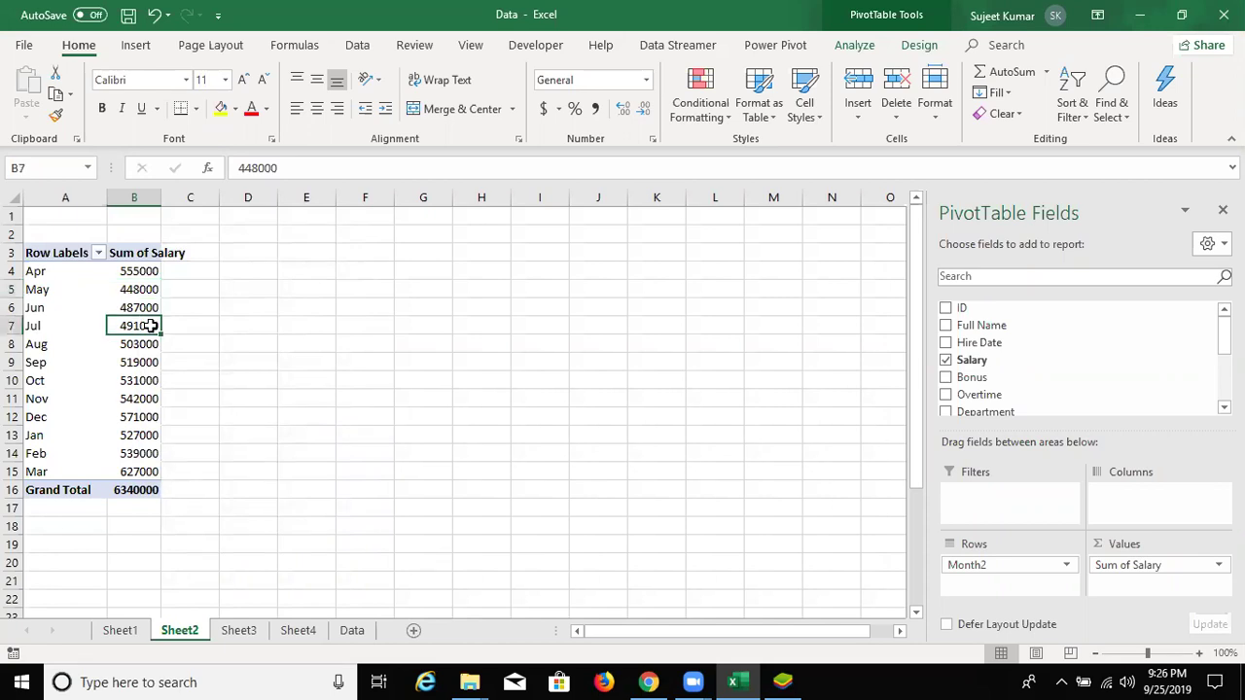
right_click(149, 319)
click(200, 541)
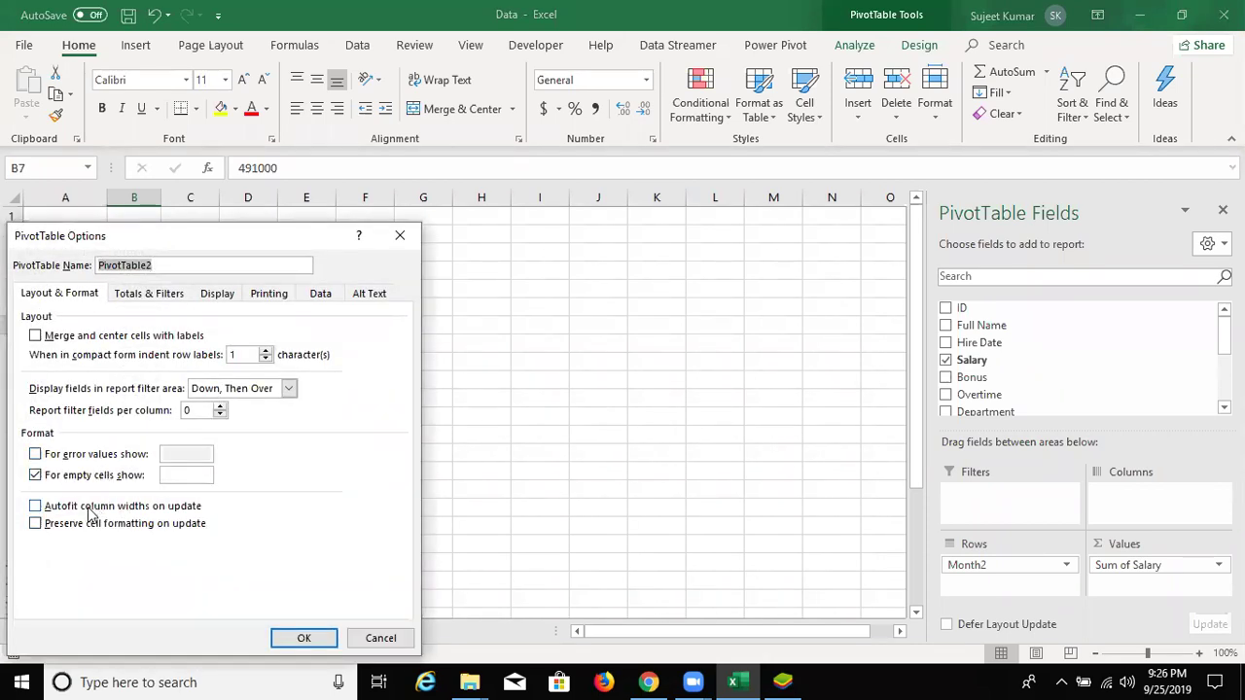
click(93, 507)
click(93, 524)
click(280, 644)
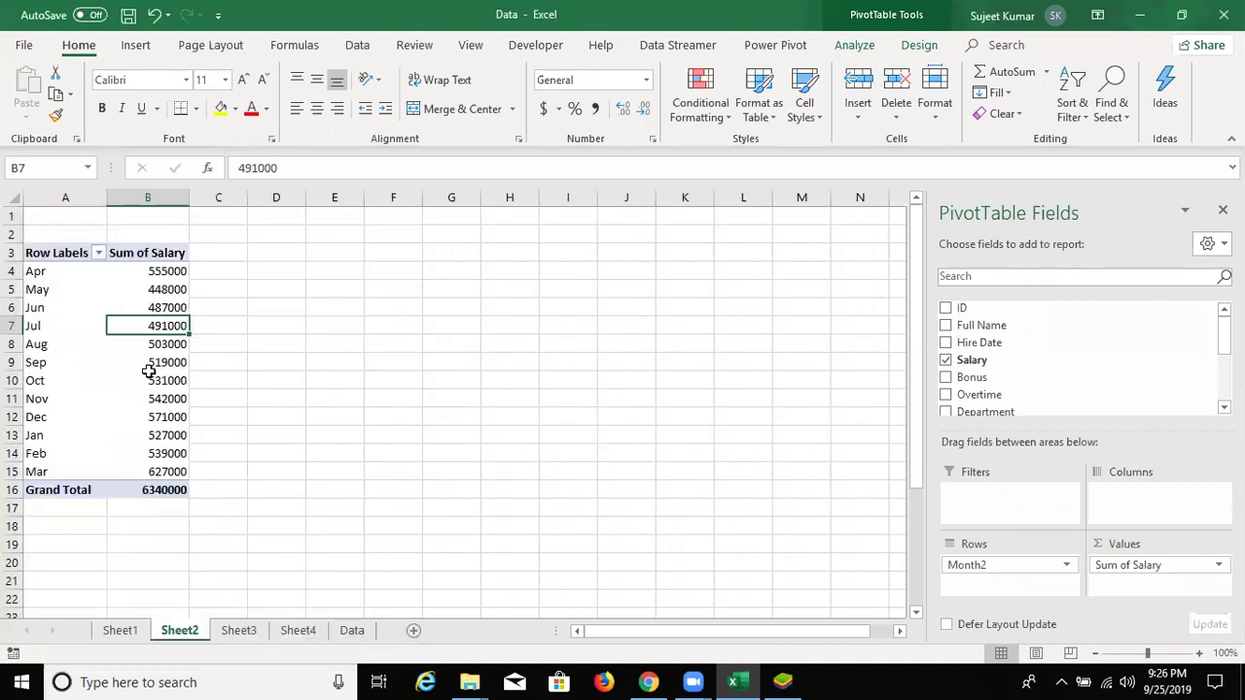
click(145, 363)
- Turn off row and column grand totals in PivotTable2's Totals & Filters options
right_click(147, 376)
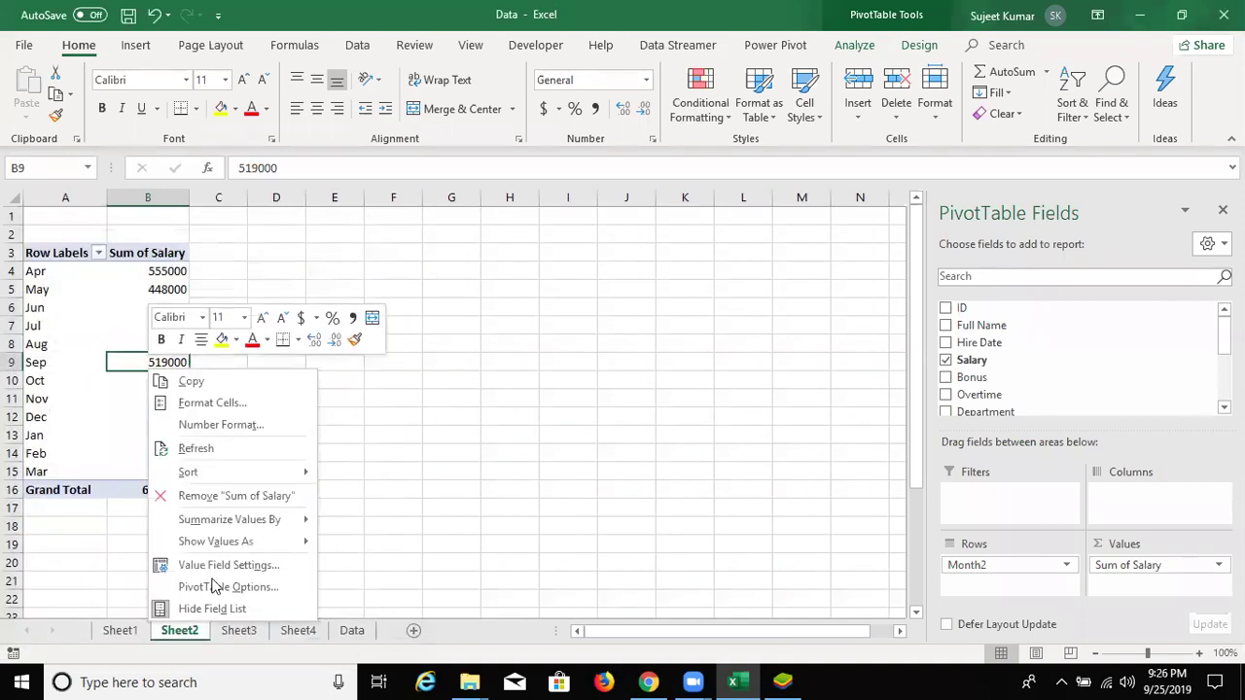
click(216, 590)
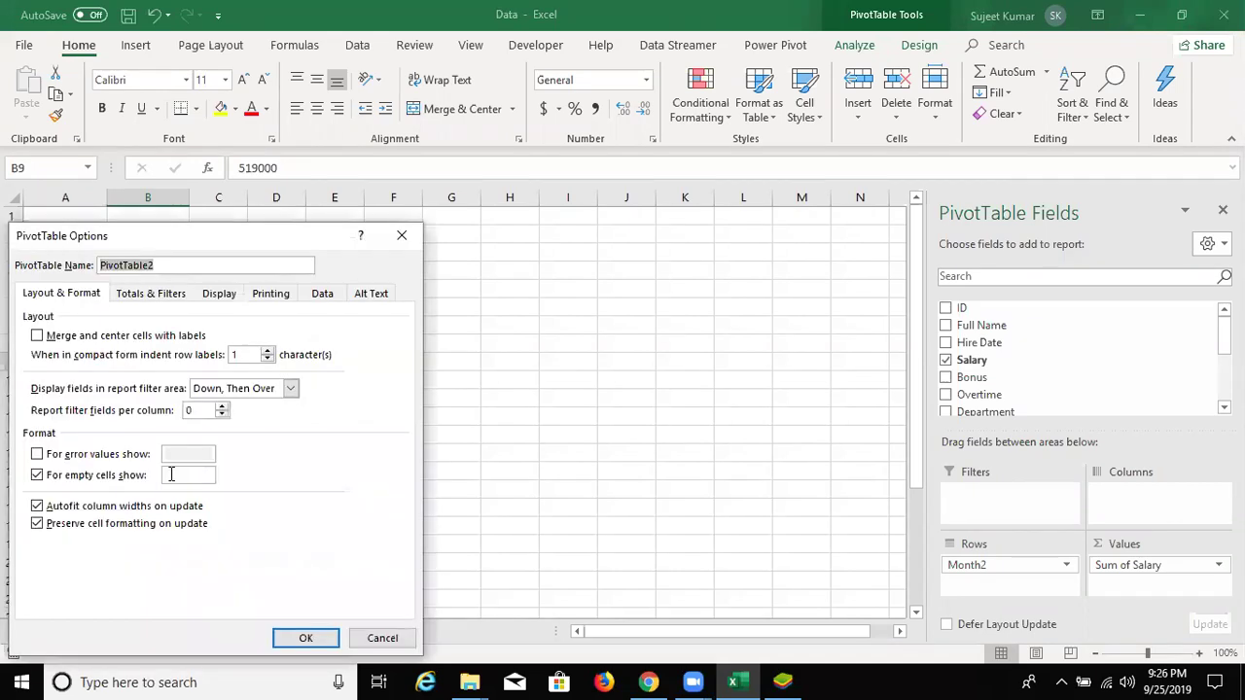
click(148, 293)
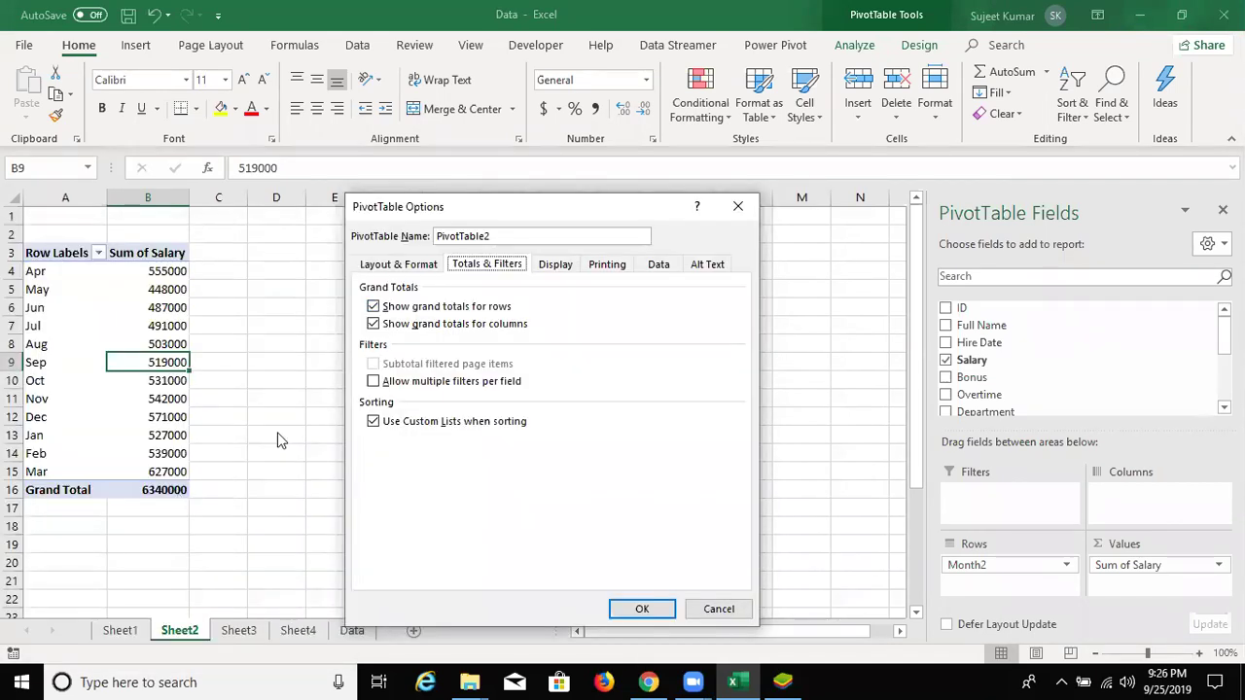
click(373, 306)
click(372, 324)
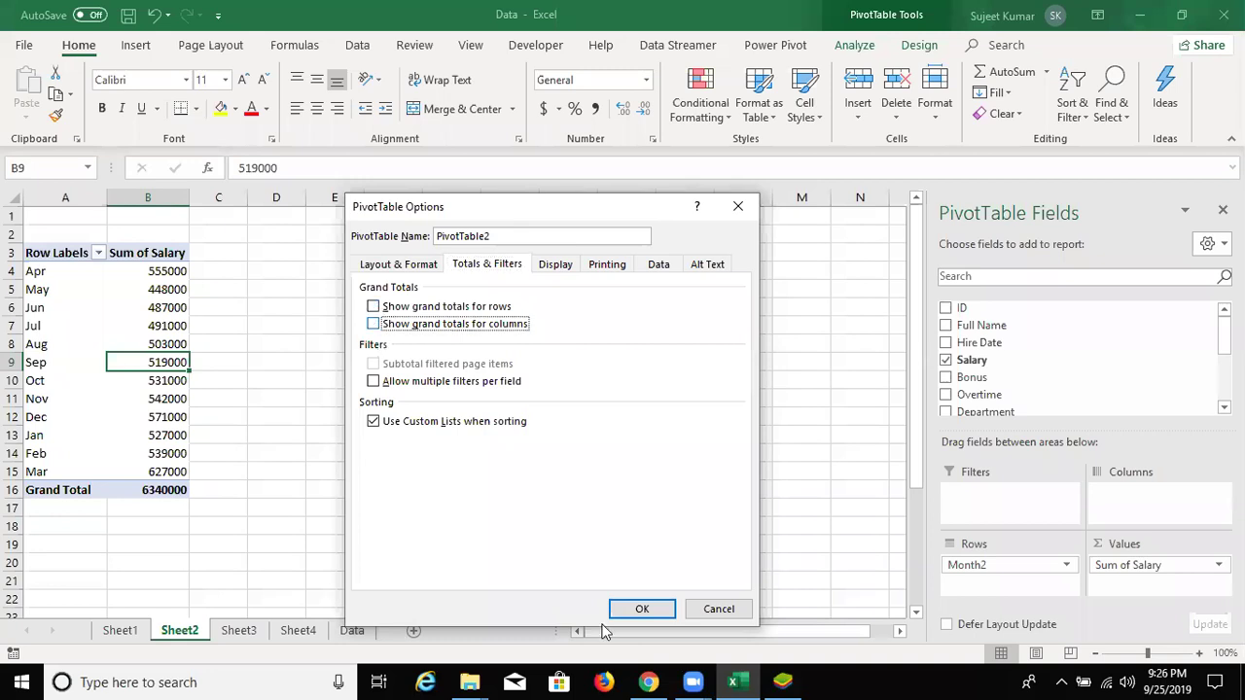
click(640, 609)
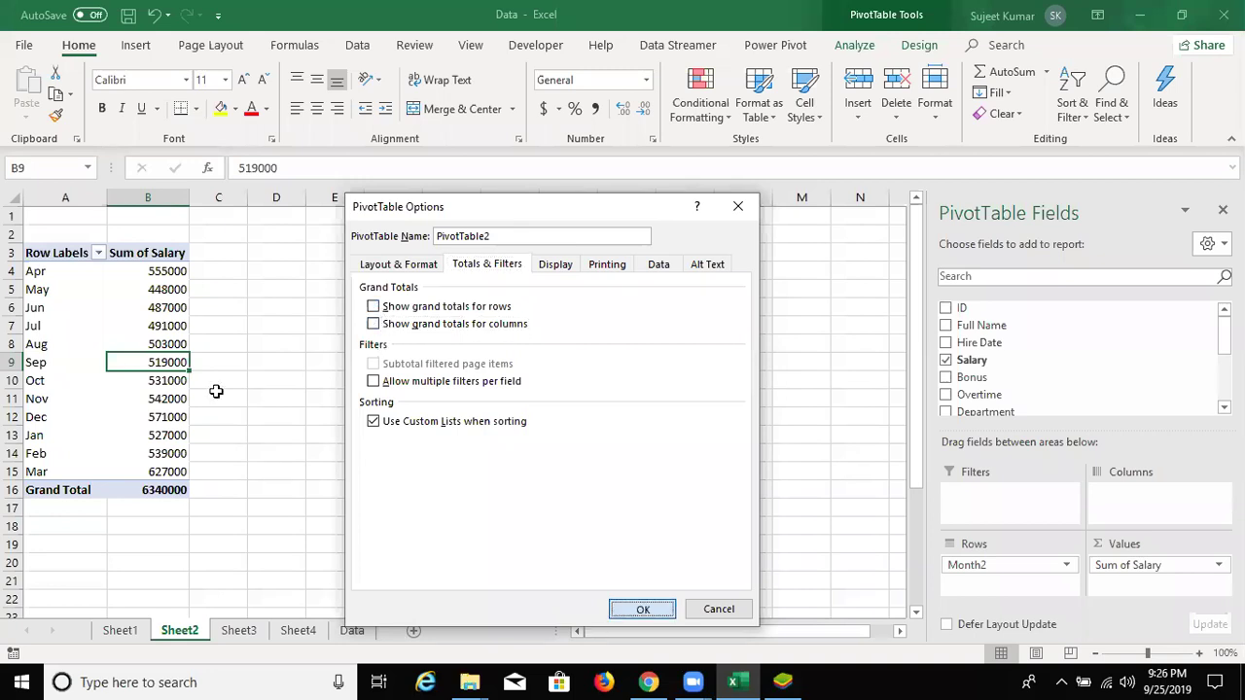
right_click(179, 343)
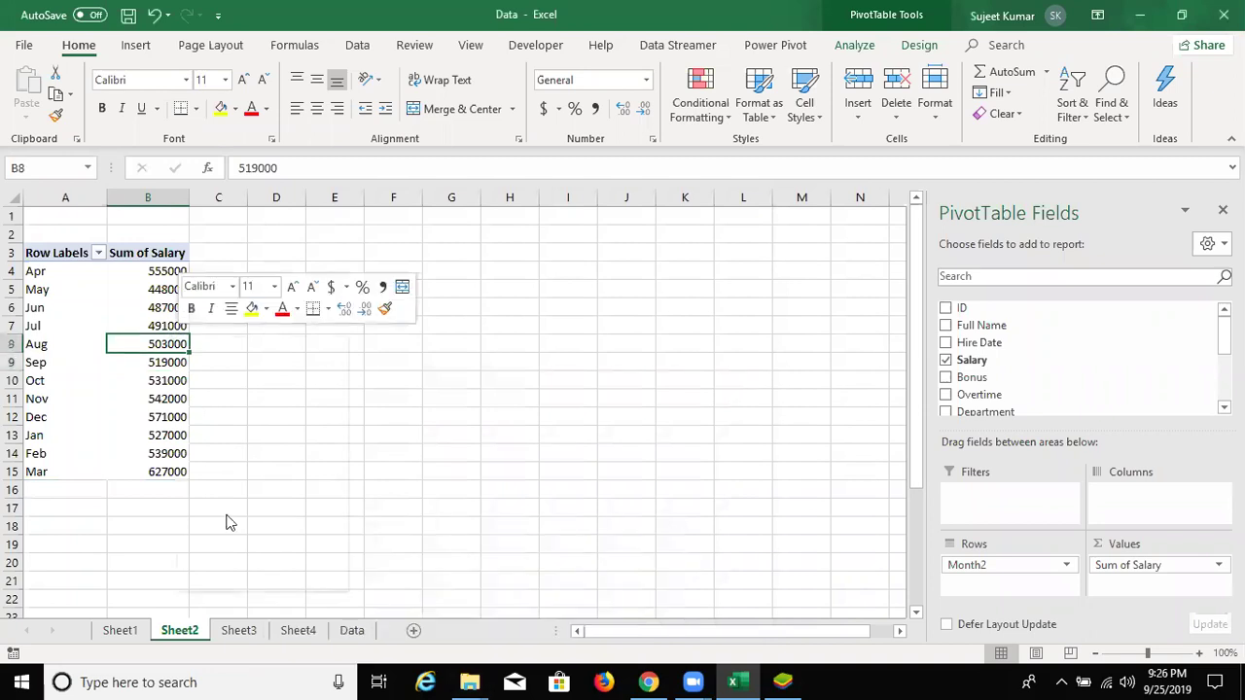
click(224, 556)
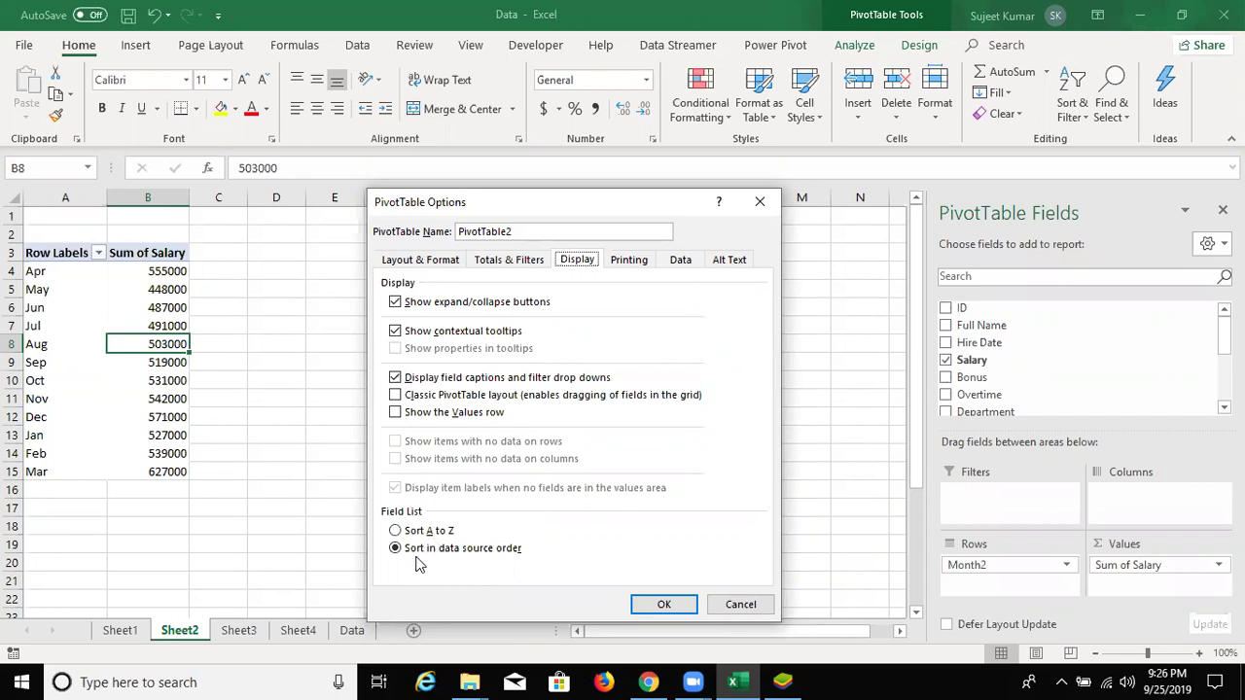
click(628, 260)
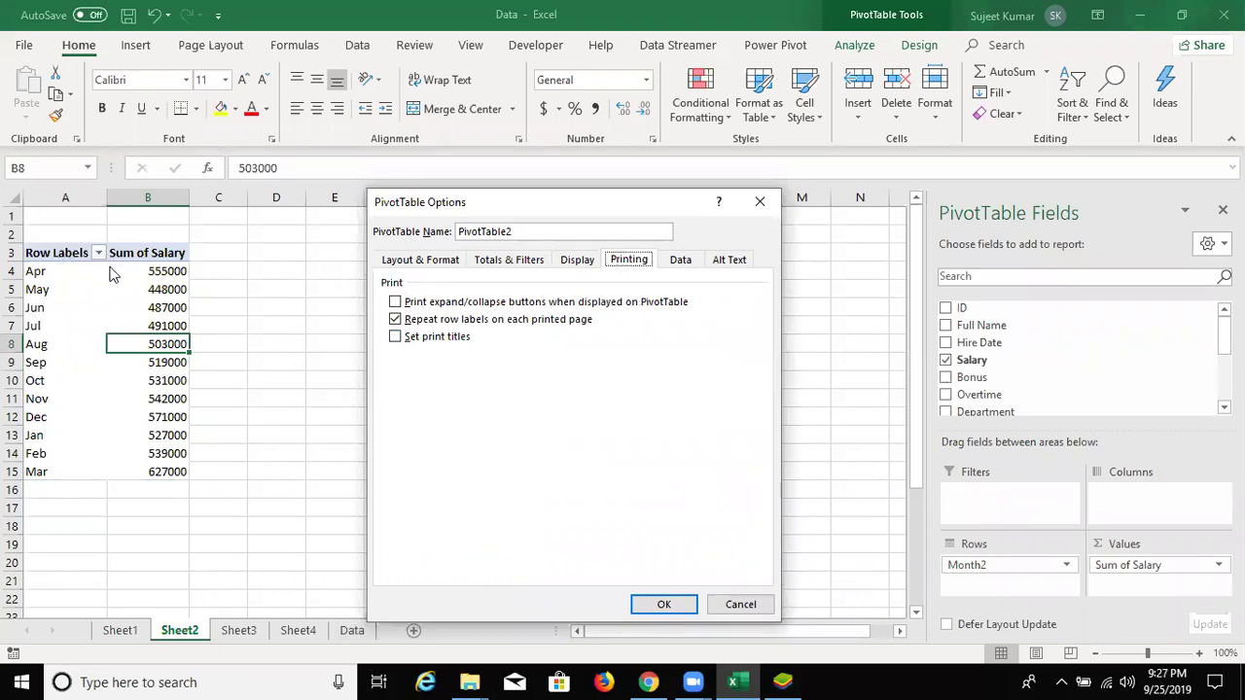
click(679, 265)
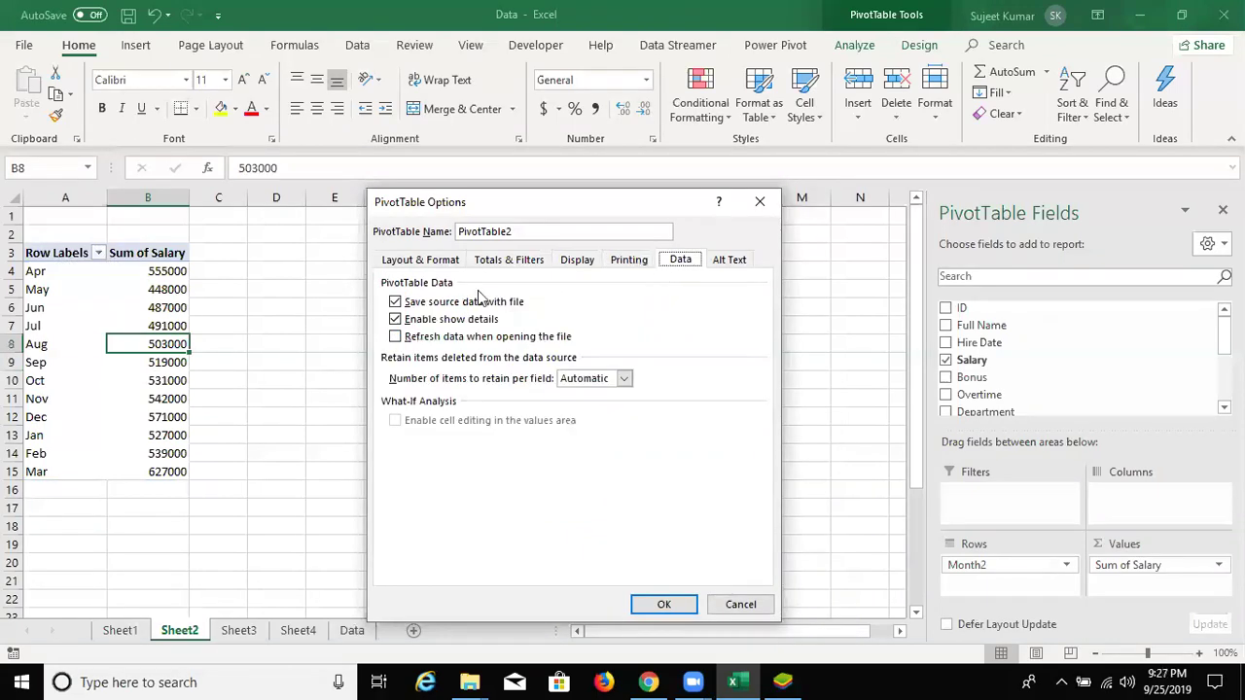
click(420, 263)
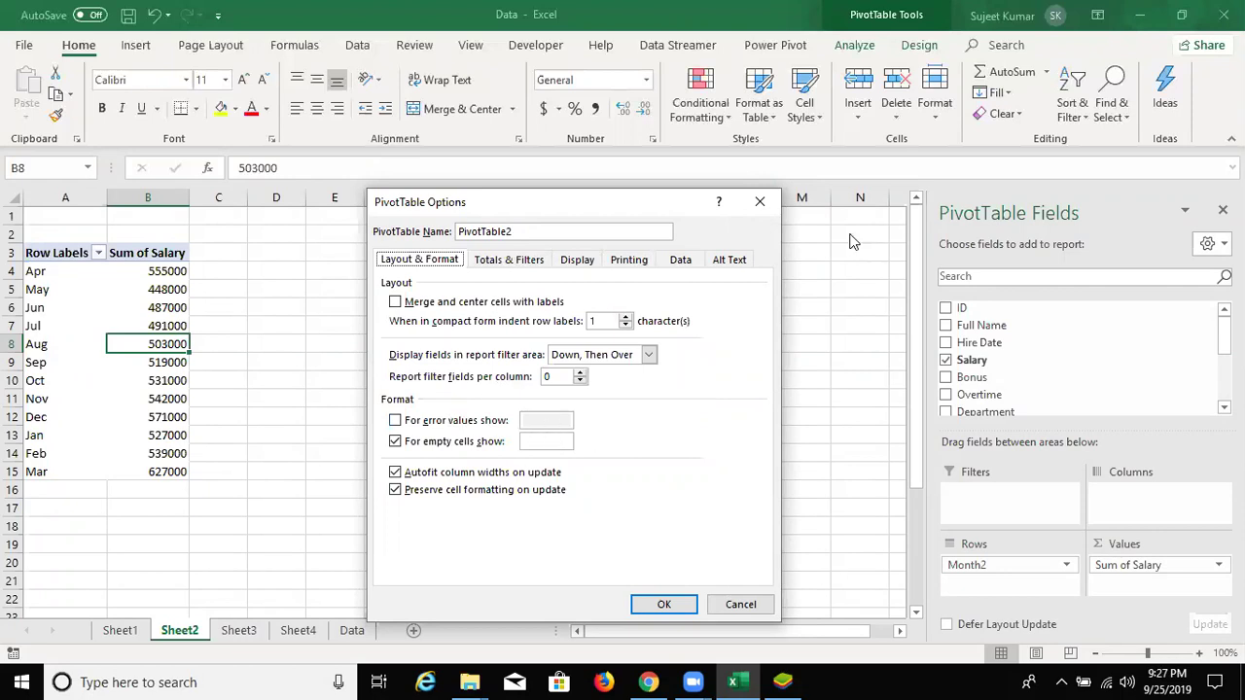
click(773, 200)
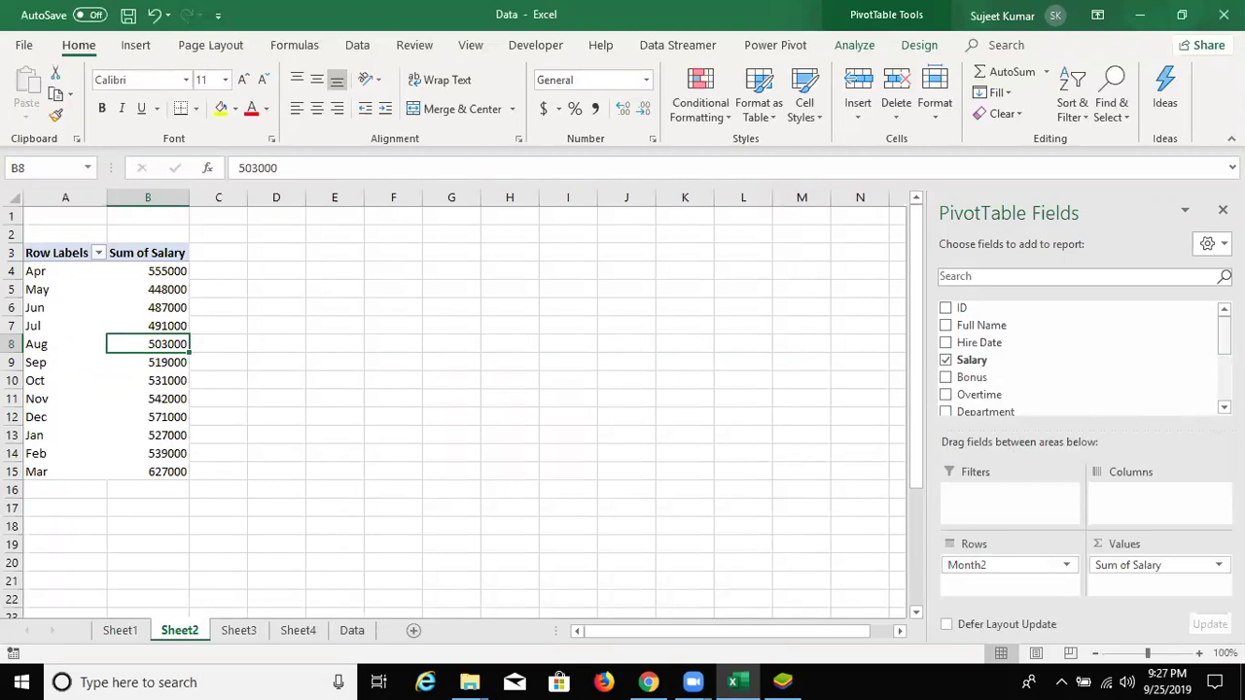
- Review the salary PivotTable's blank cells such as F5, F7, H7, H11 and H14
scroll(1070, 359, down, 5)
drag(1036, 375, 1130, 490)
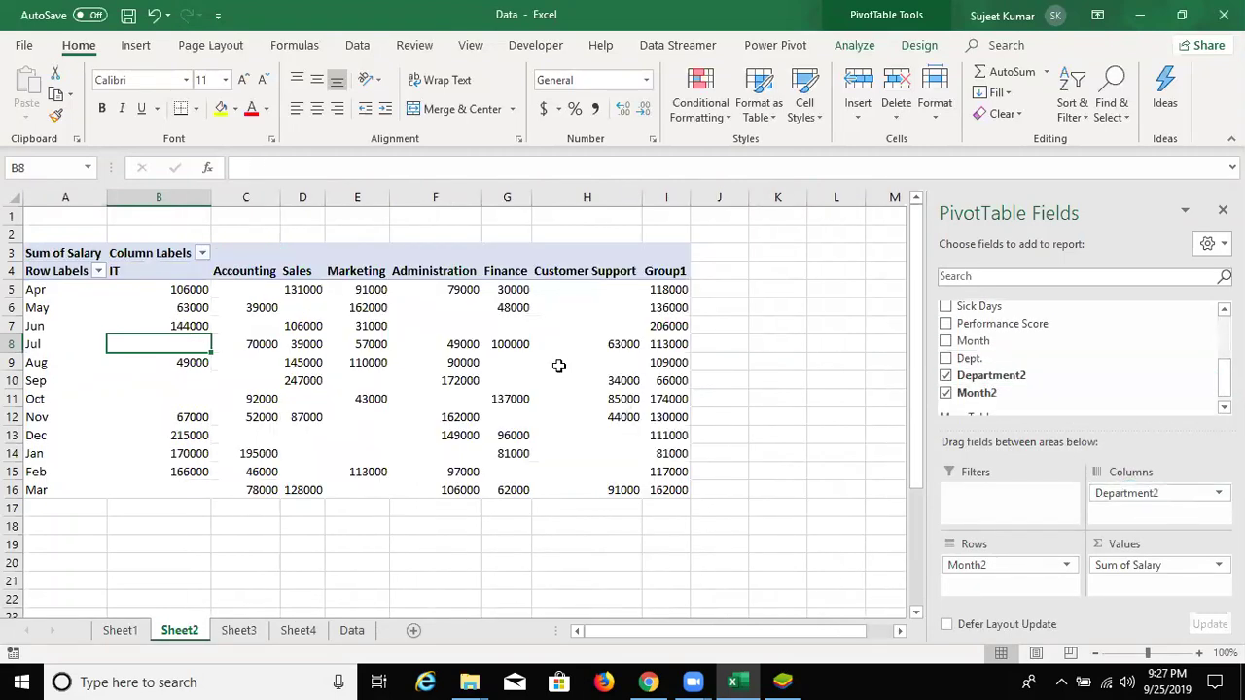
click(432, 296)
click(453, 325)
click(538, 328)
click(556, 398)
click(565, 455)
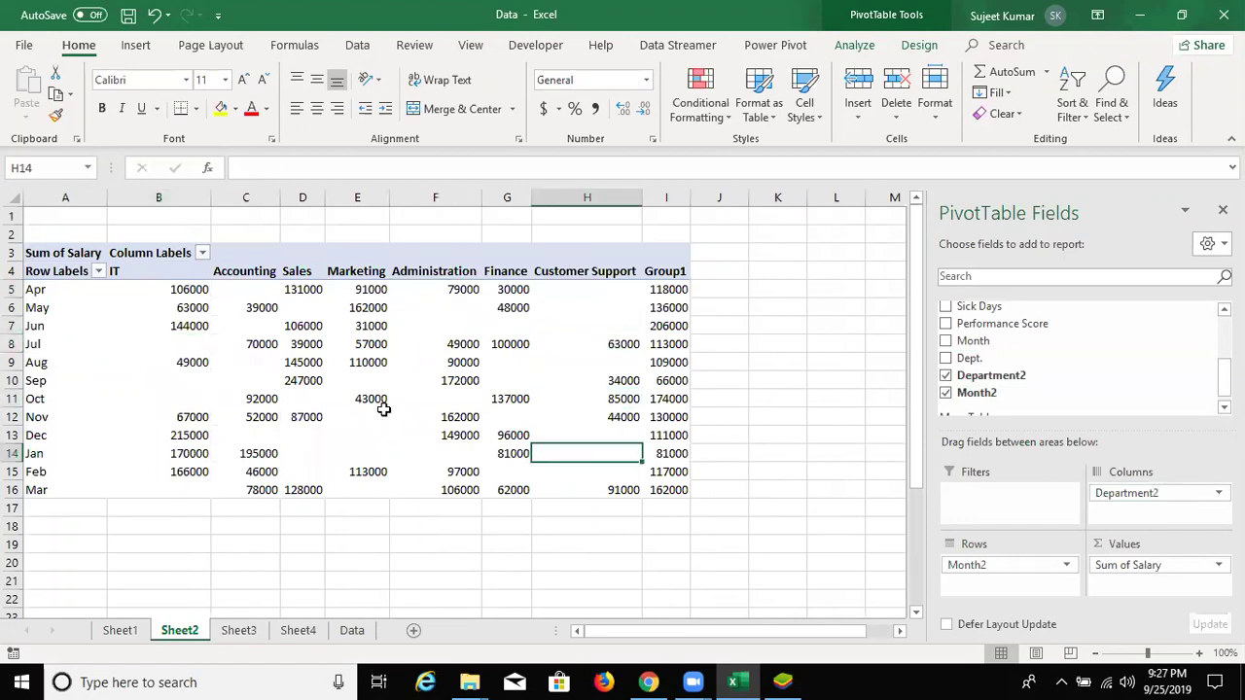
- Set the PivotTable Options so empty cells show 0
right_click(385, 414)
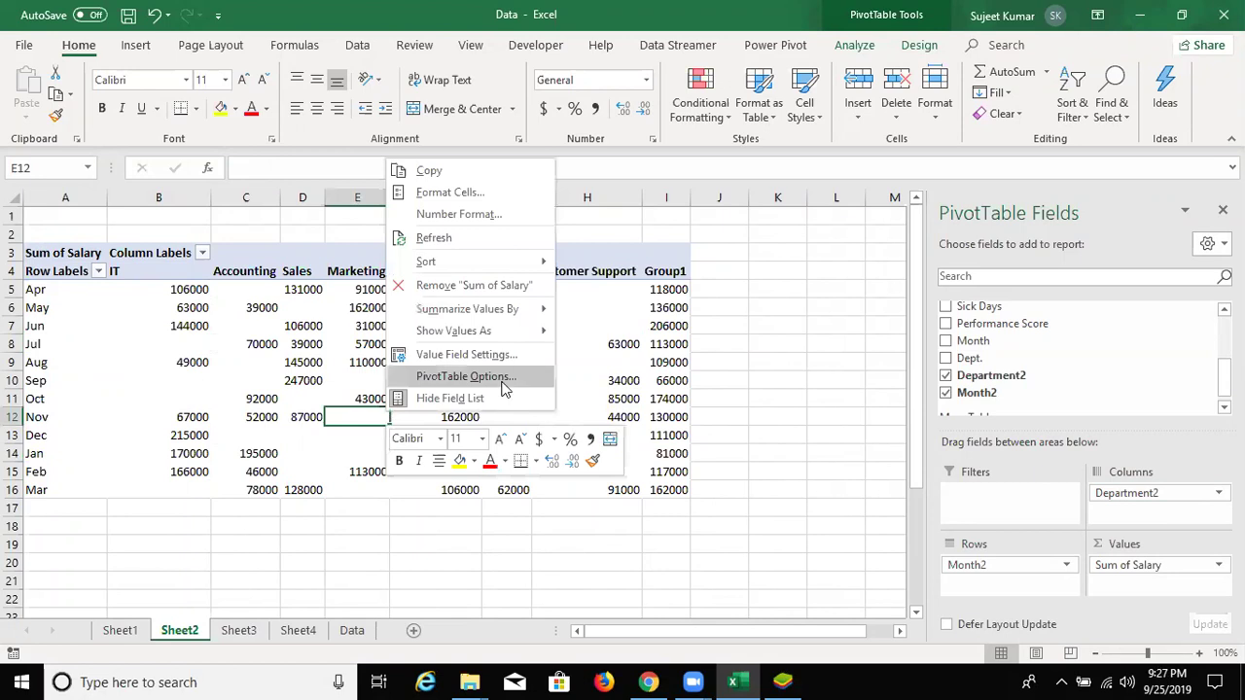
click(505, 388)
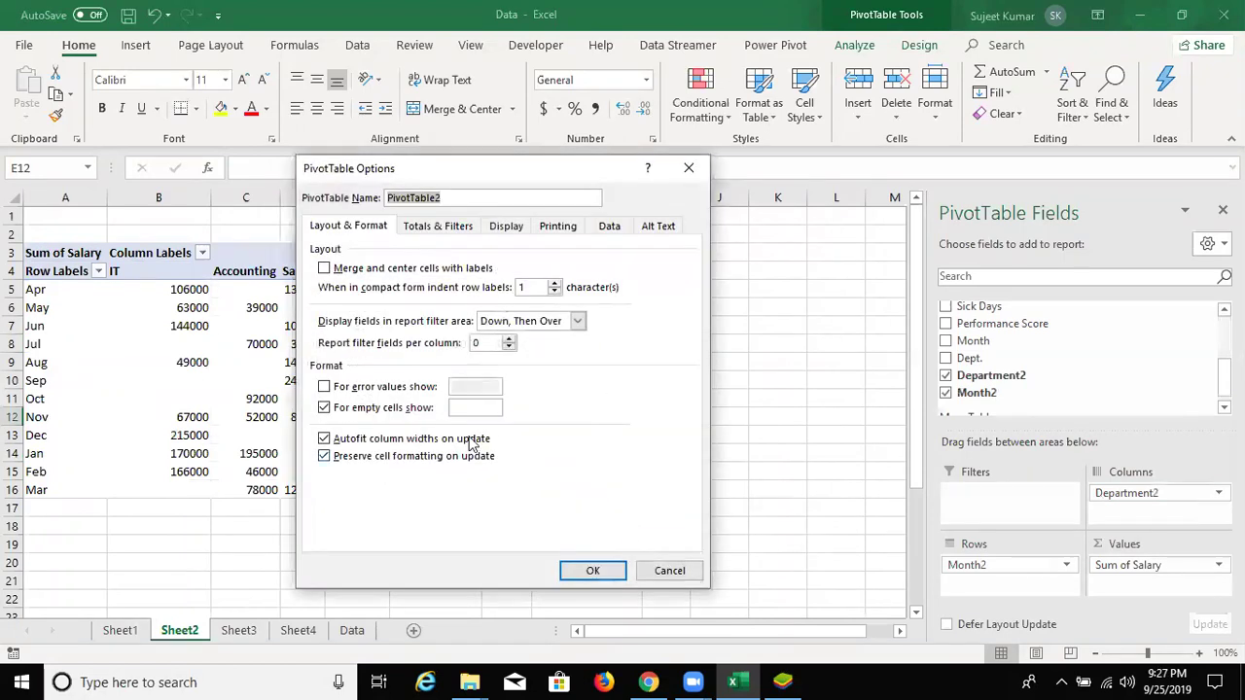
click(468, 410)
text(0)
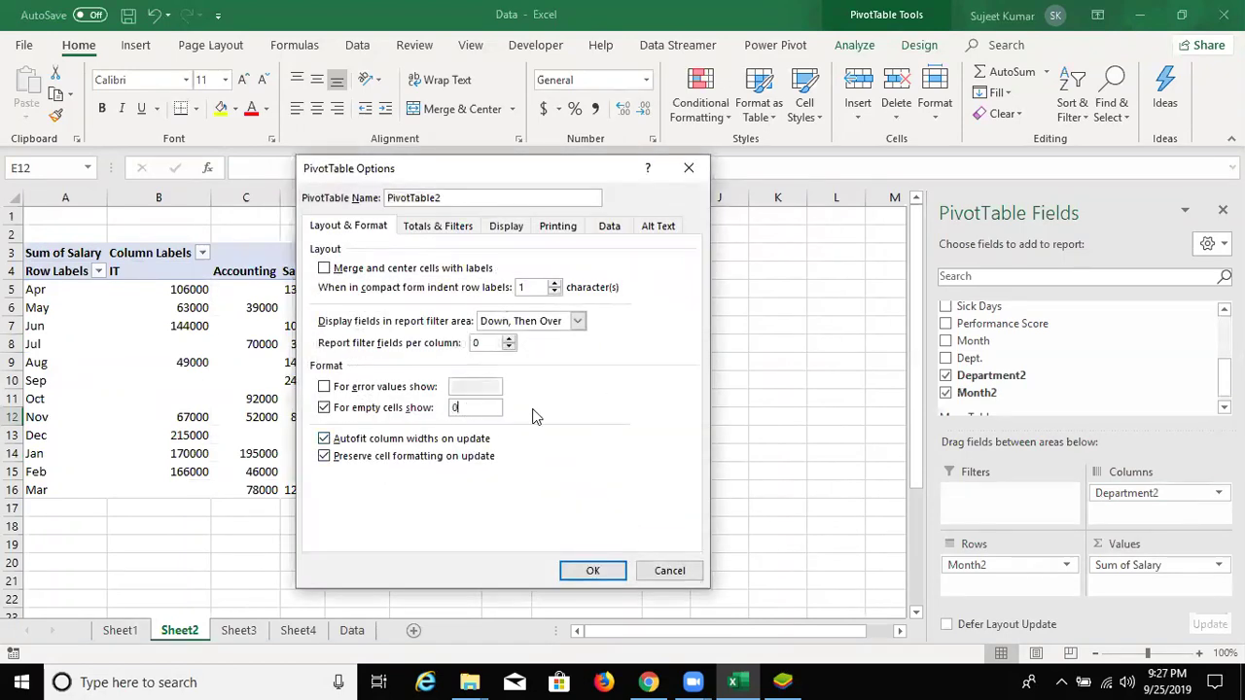
click(595, 571)
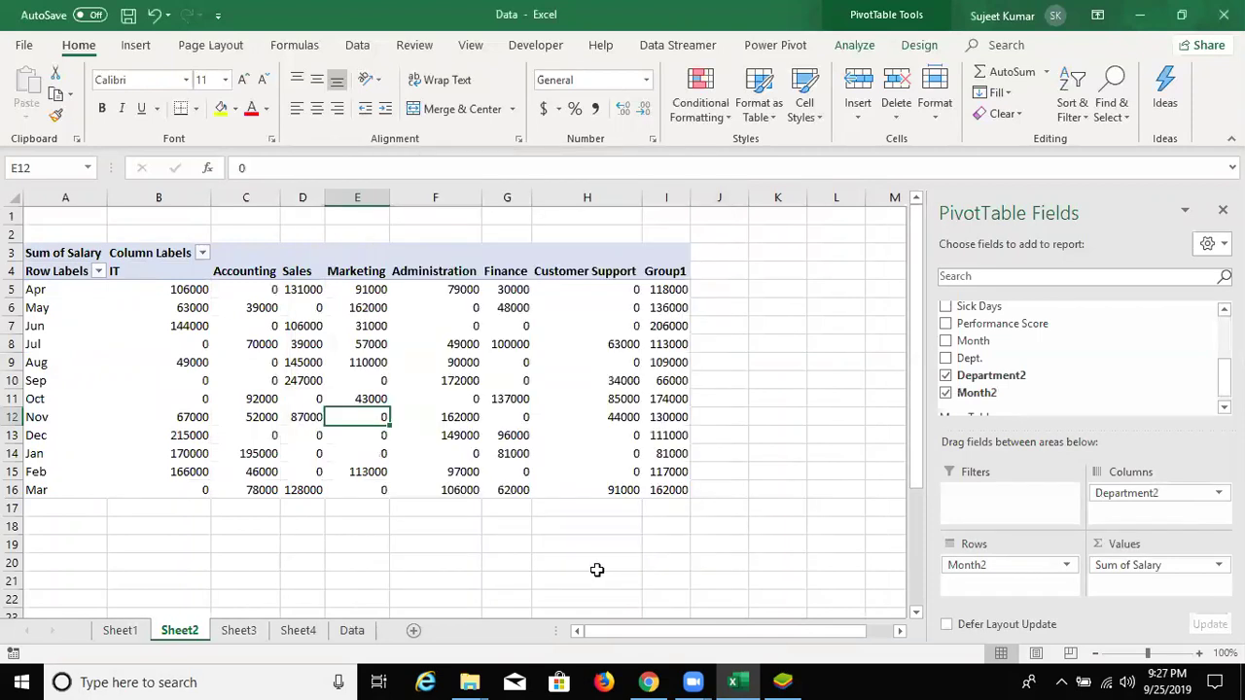
- Change the PivotTable's empty-cell value from 0 to A
right_click(373, 380)
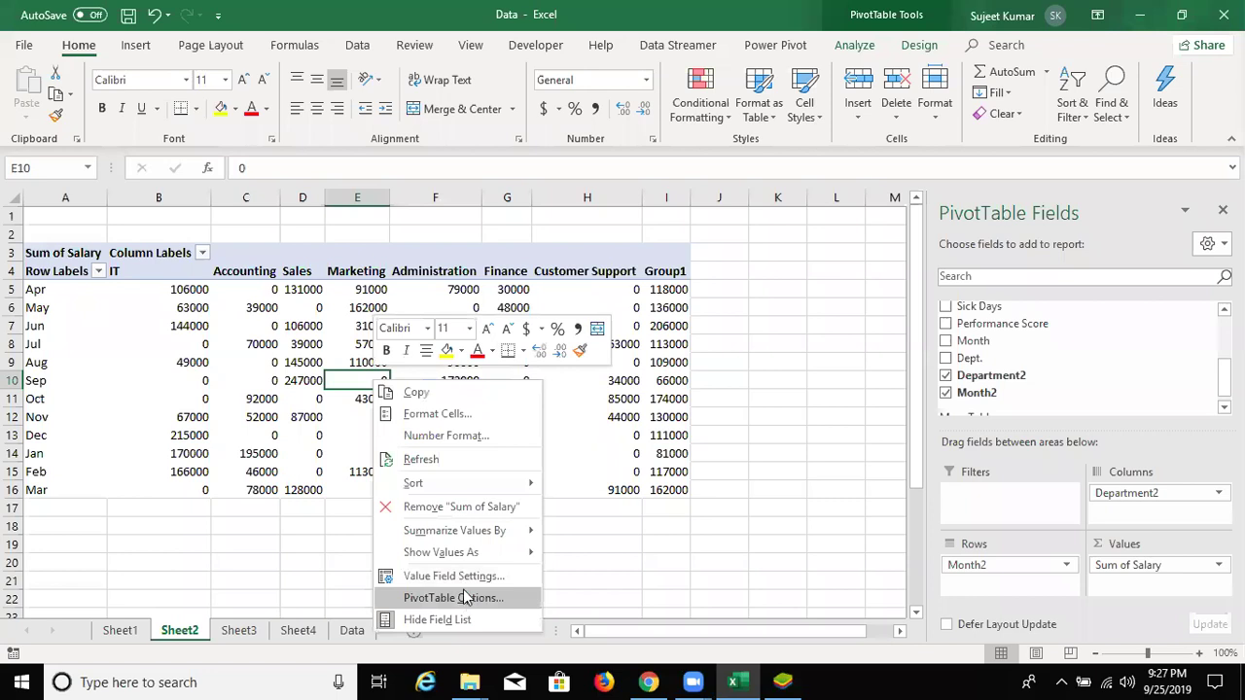
mouse_move(469, 533)
click(466, 600)
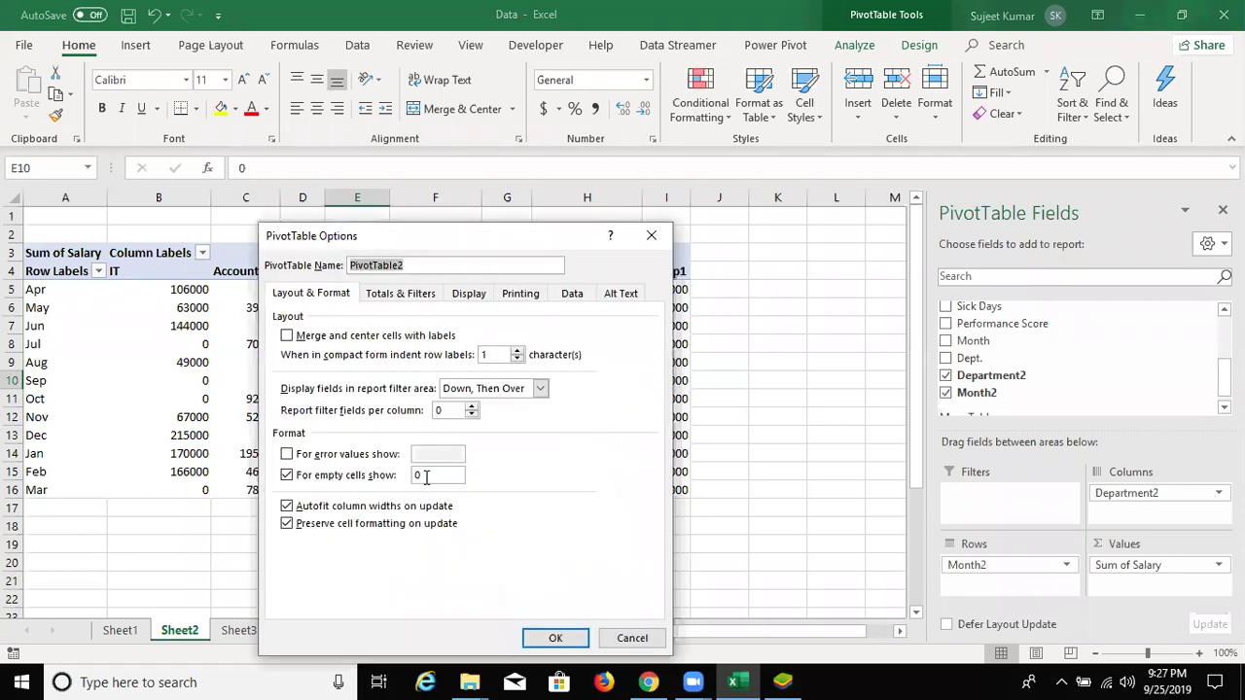
click(418, 476)
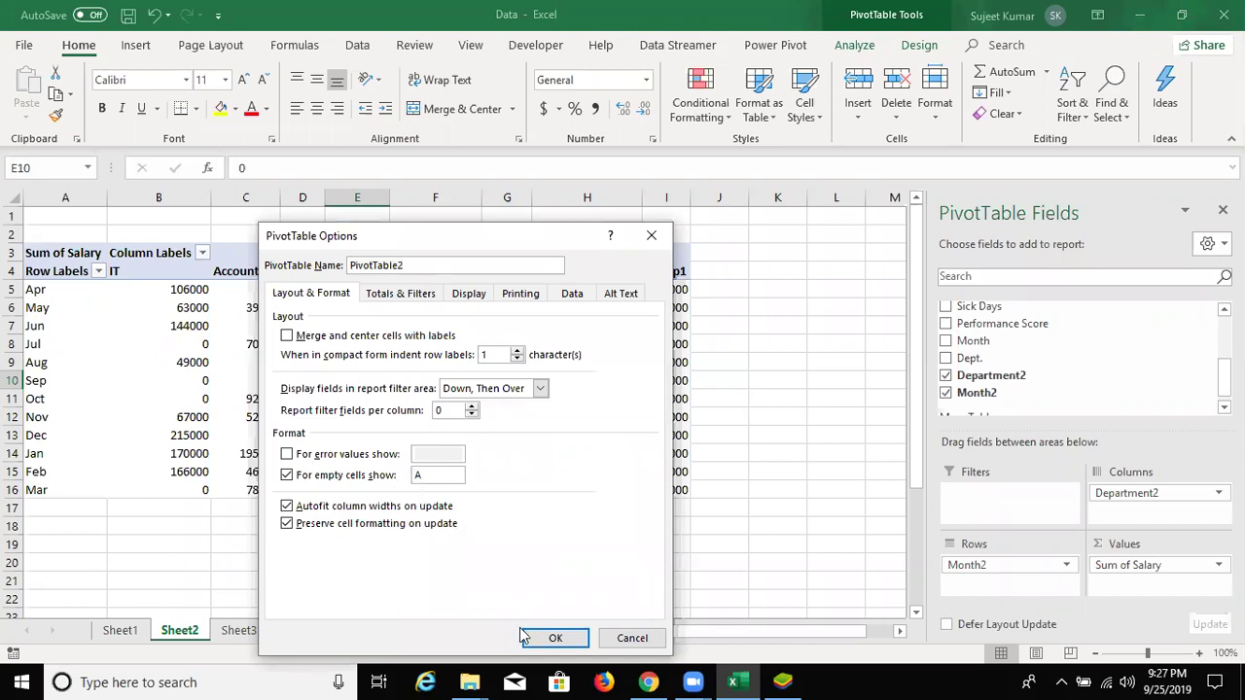
click(538, 637)
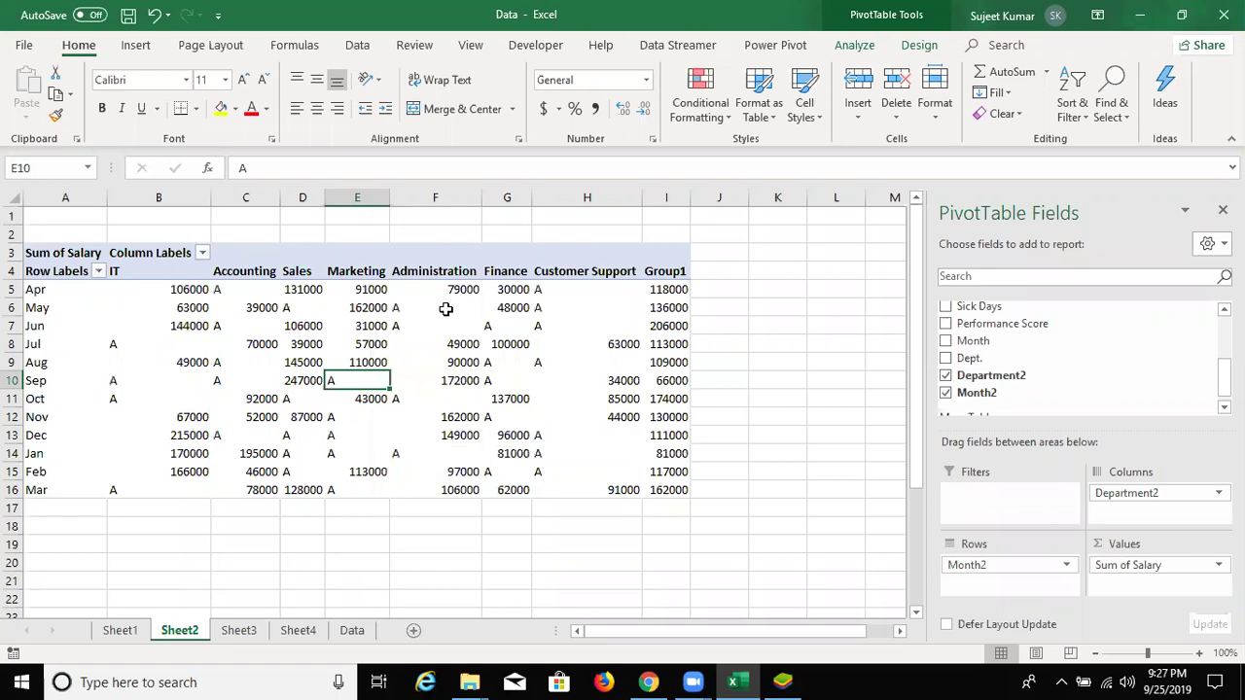
- Check that several formerly empty cells, including H13, now display A
click(445, 308)
click(575, 331)
click(567, 399)
click(560, 440)
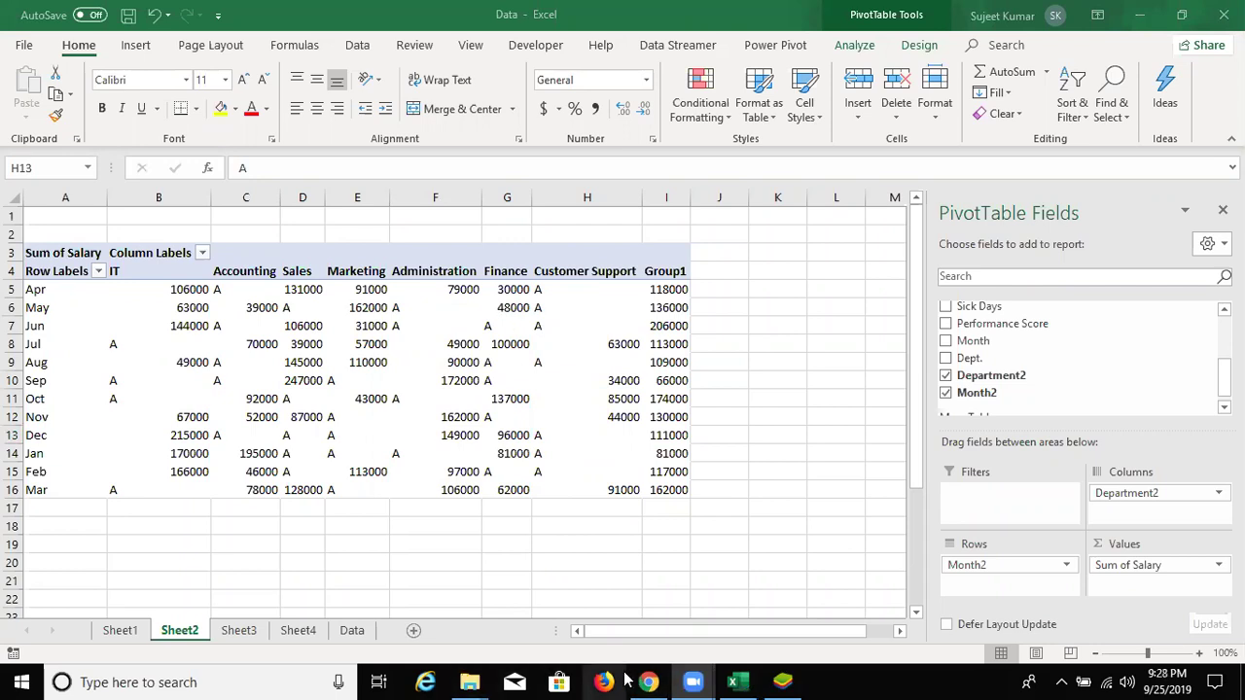
- Bring File Explorer forward and browse the Documents folder, selecting the ATTE workbook
key(super)
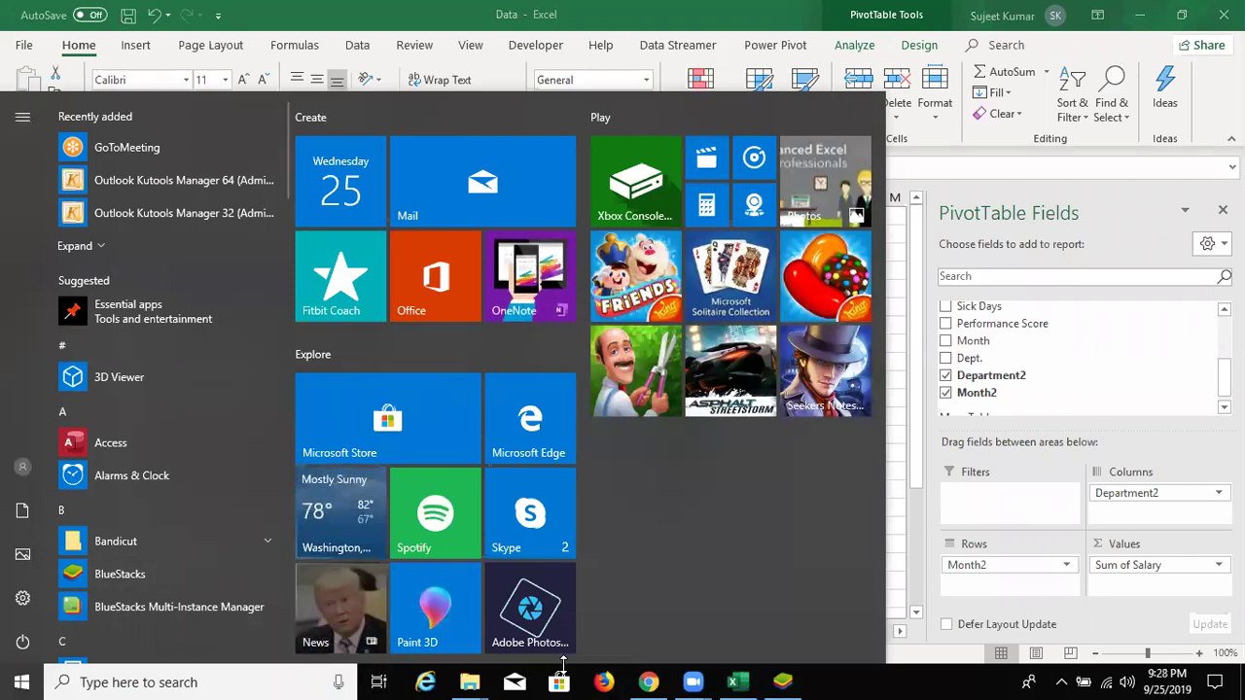
mouse_move(477, 681)
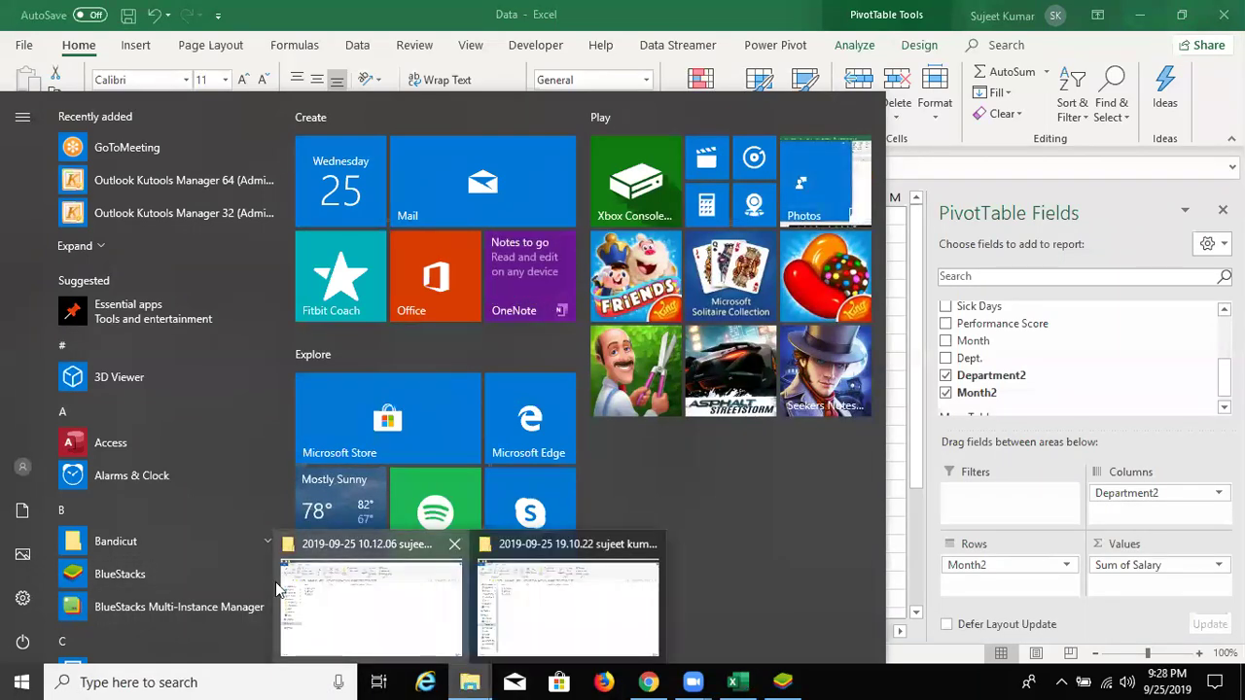
click(277, 583)
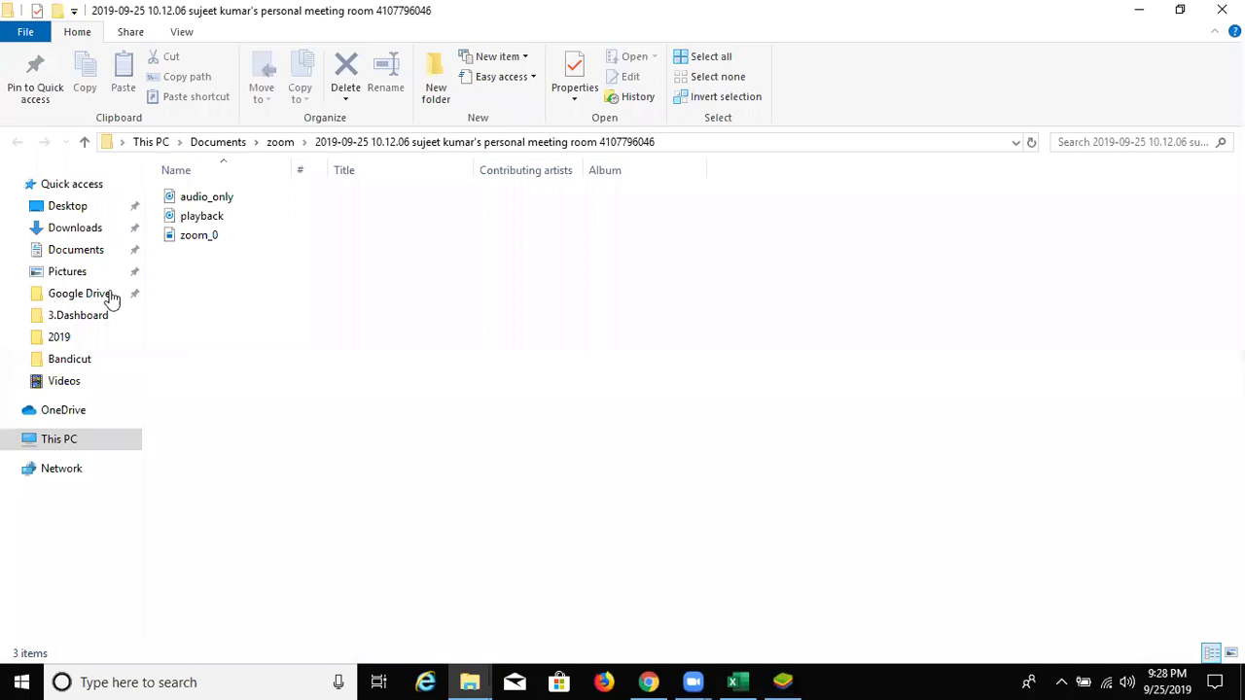
click(93, 259)
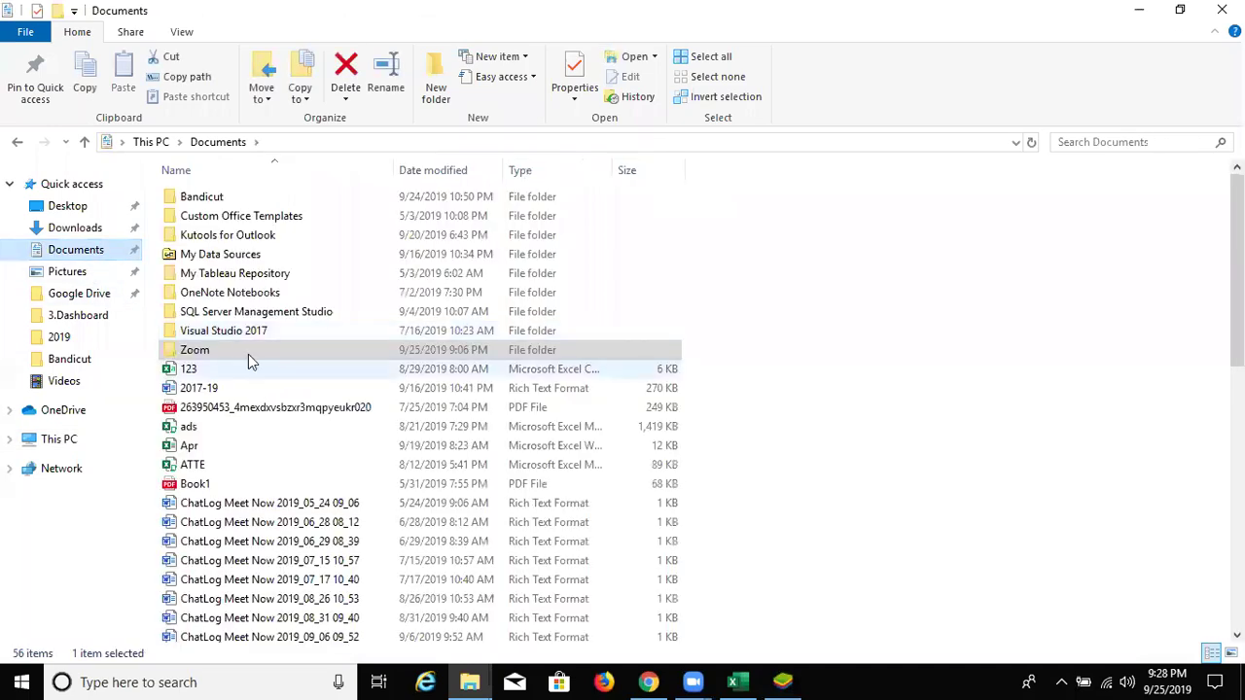
click(245, 469)
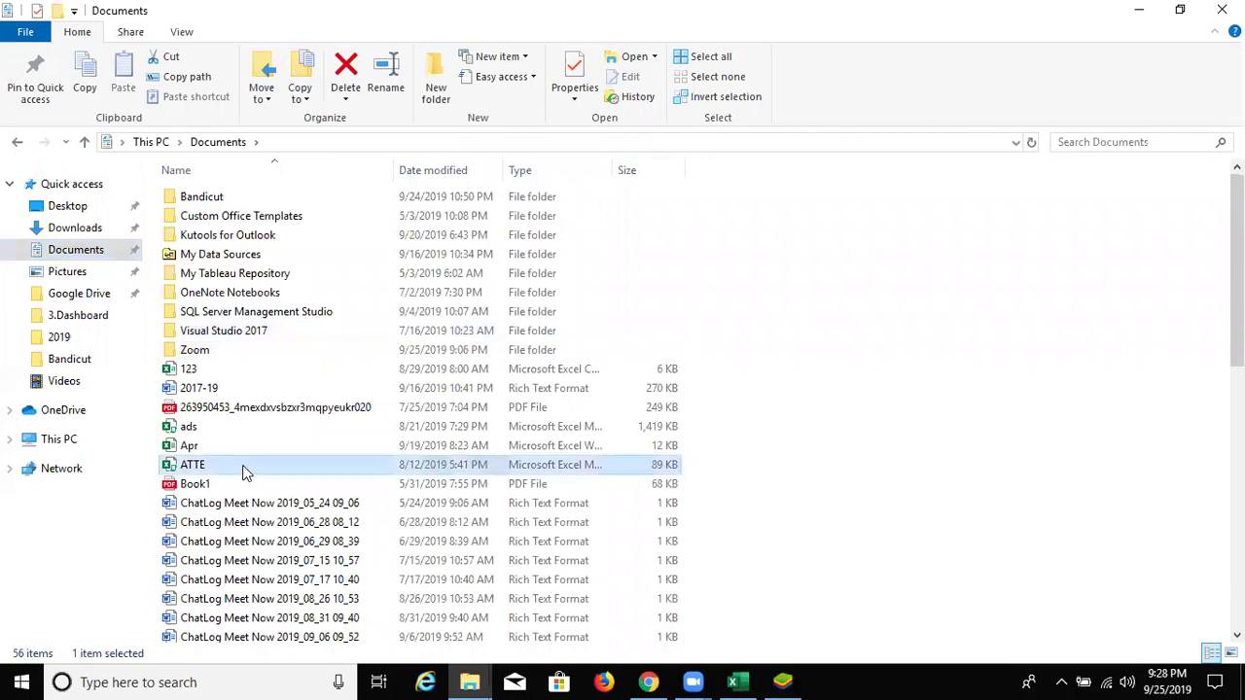
scroll(236, 530, down, 3)
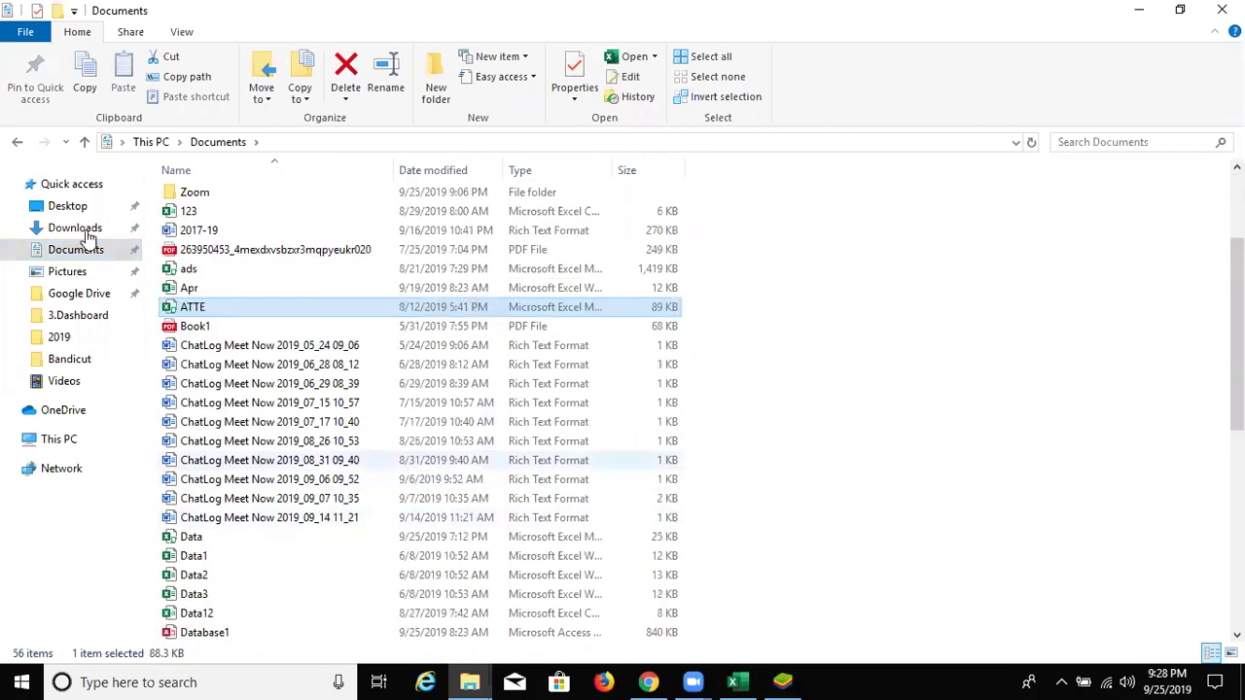
scroll(87, 237, up, 3)
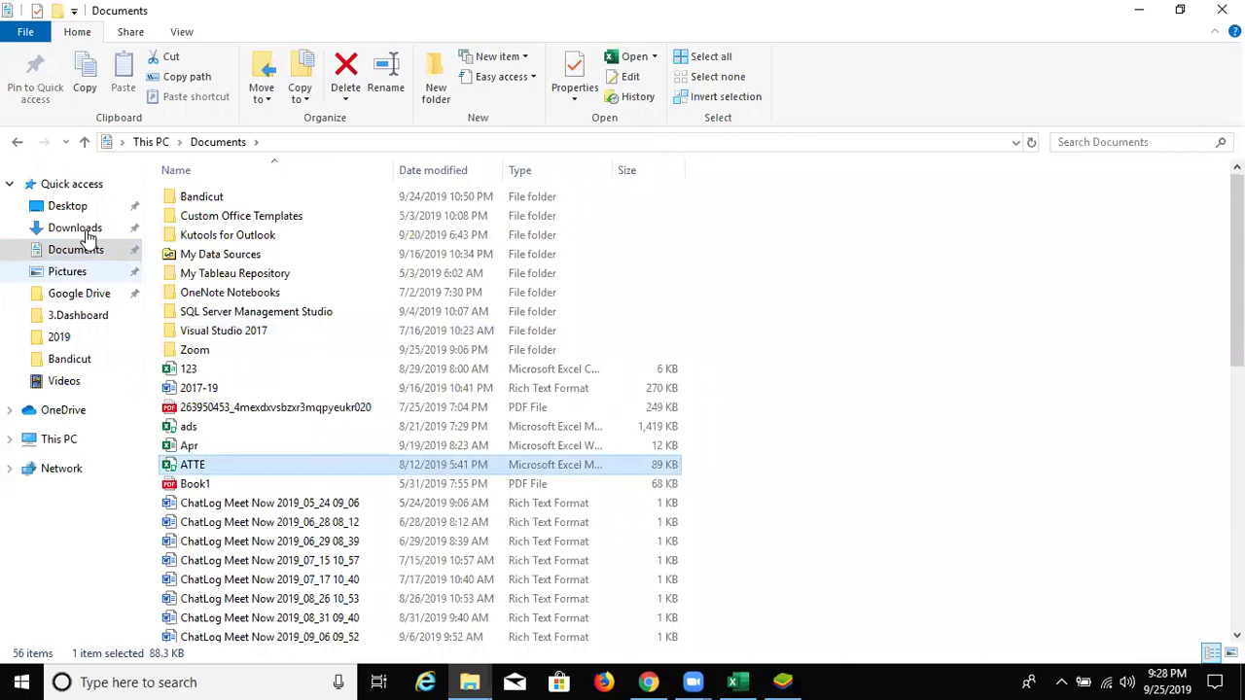
- Search the Downloads folder for 'bio' and open the Bio-Att workbook
click(78, 229)
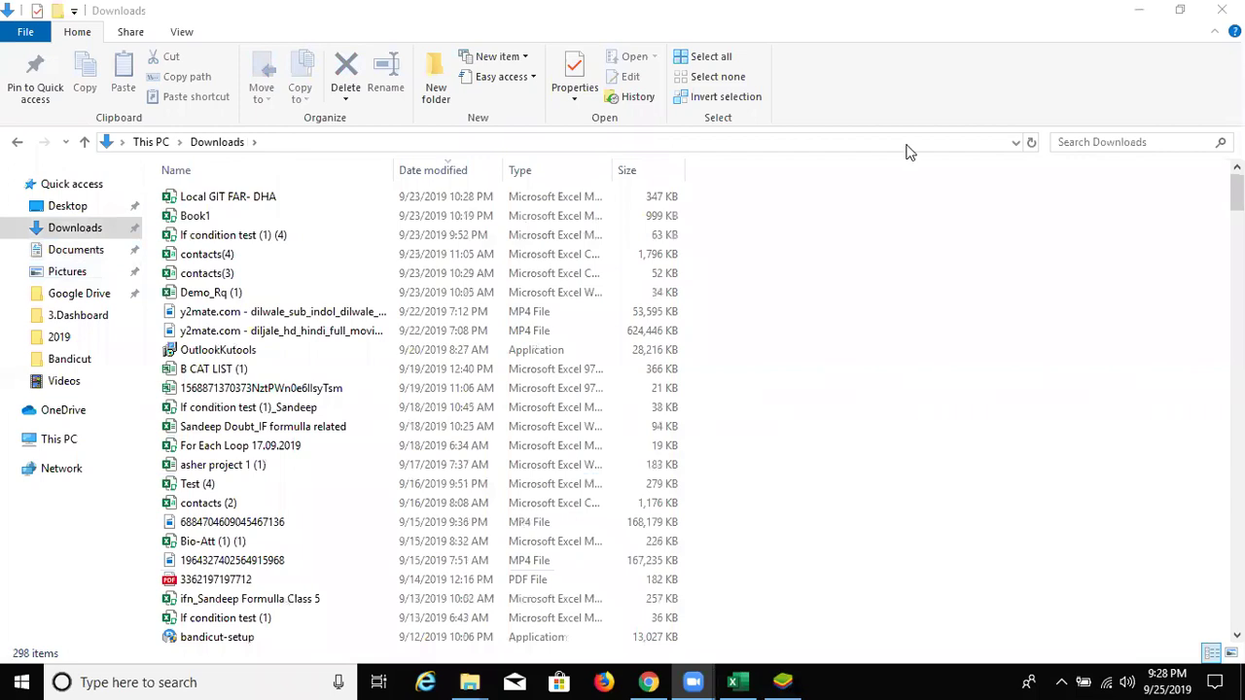
click(988, 188)
key(space)
click(1071, 144)
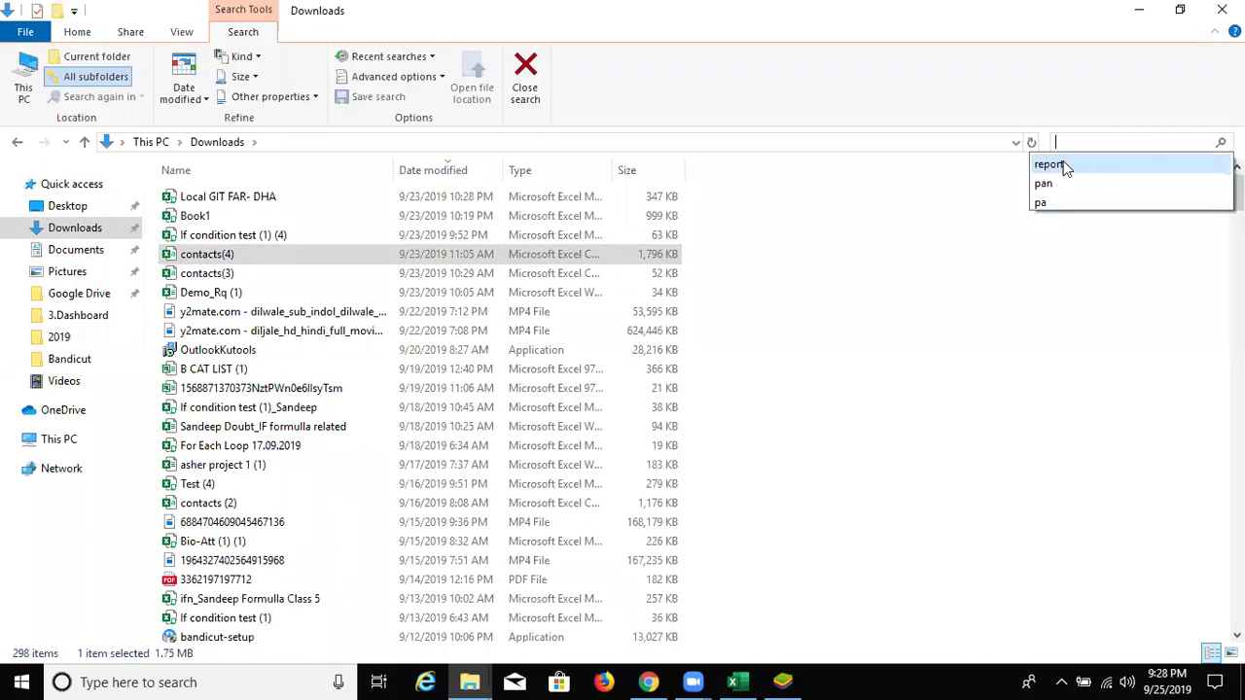
text(bio)
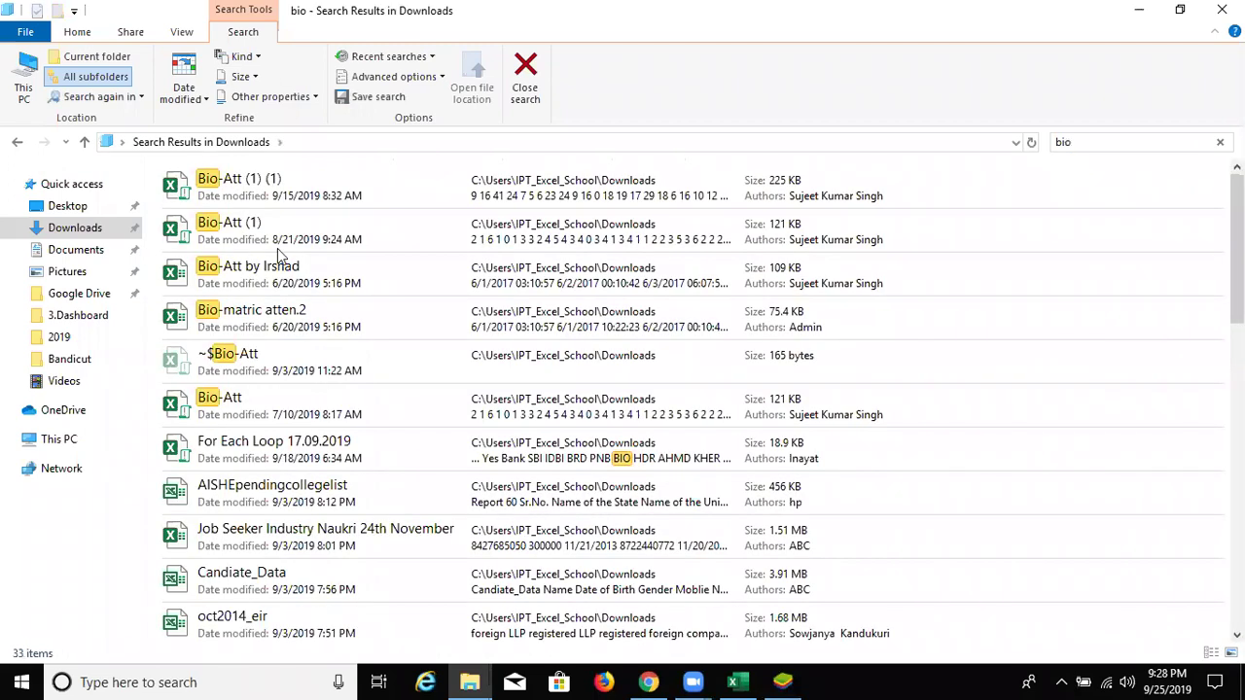
click(237, 399)
double_click(237, 399)
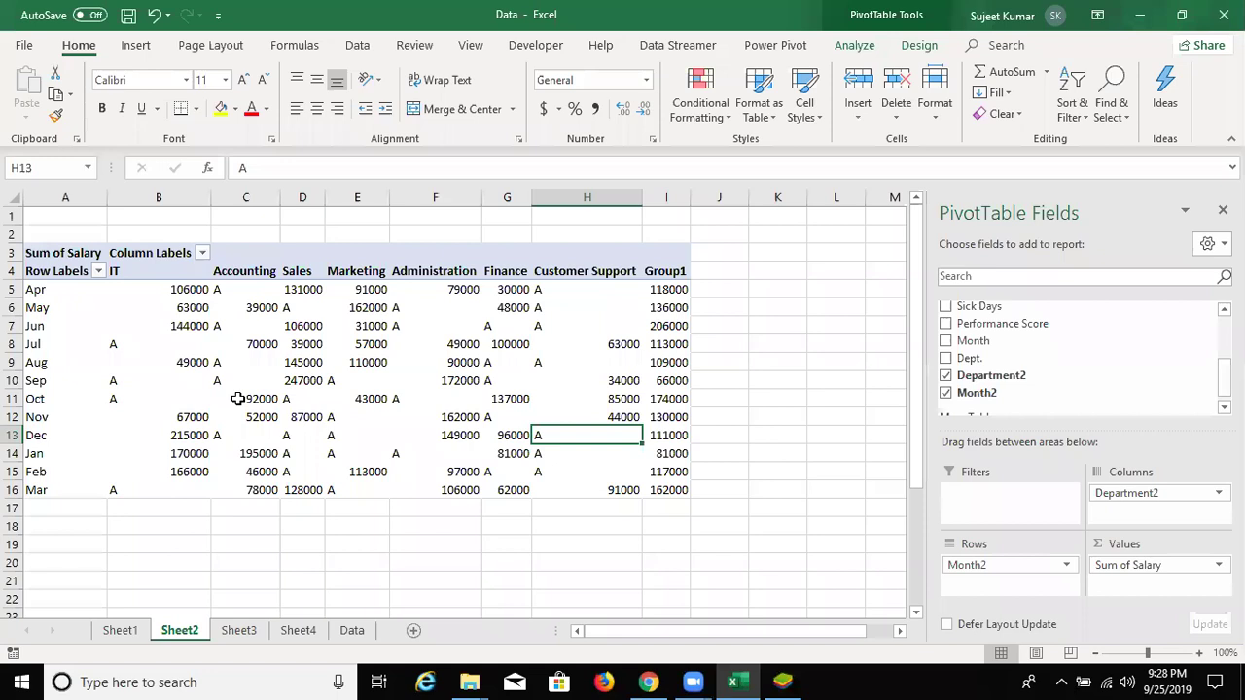
- Reorder Bio-Att's tabs to Card_Data, Data, Sheet1, Sheet4 and display Card_Data
mouse_move(237, 399)
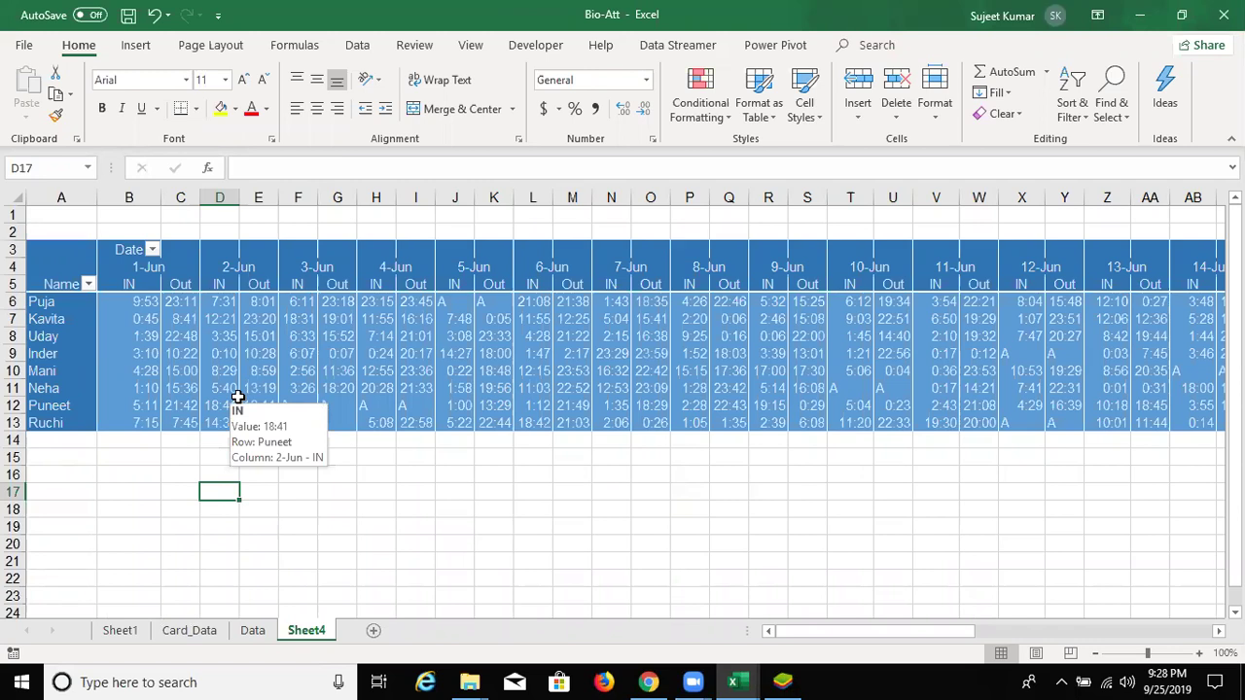
click(248, 631)
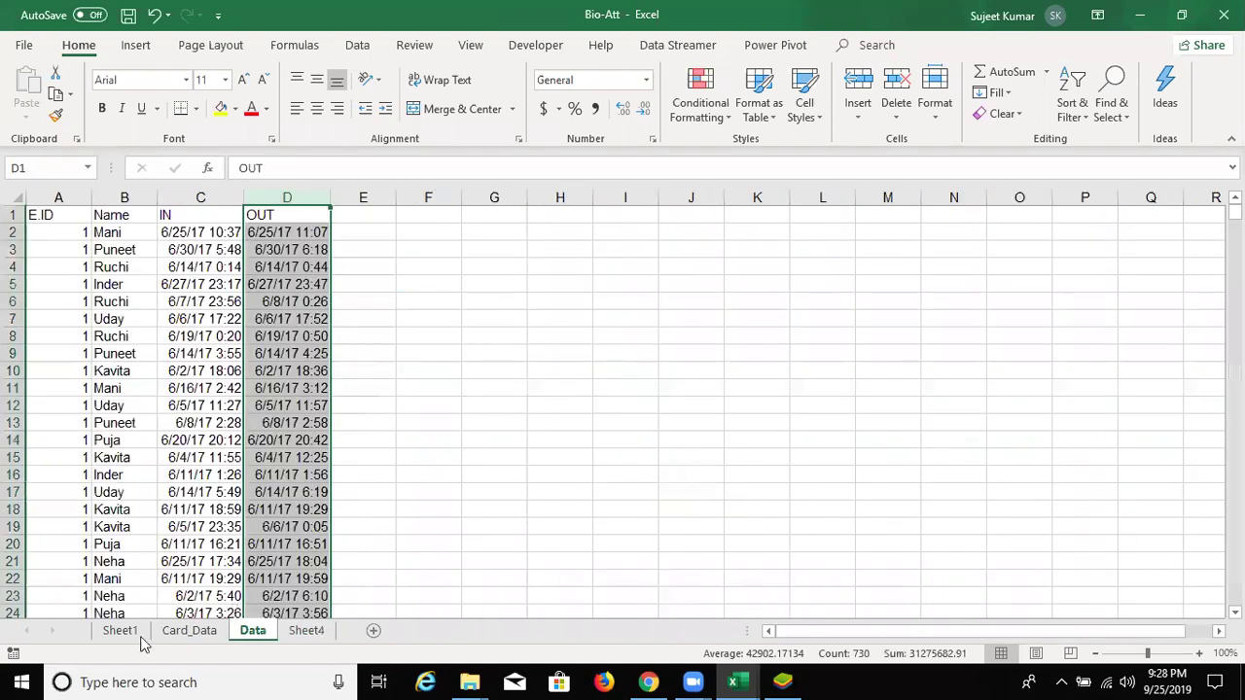
ctrl+click(155, 637)
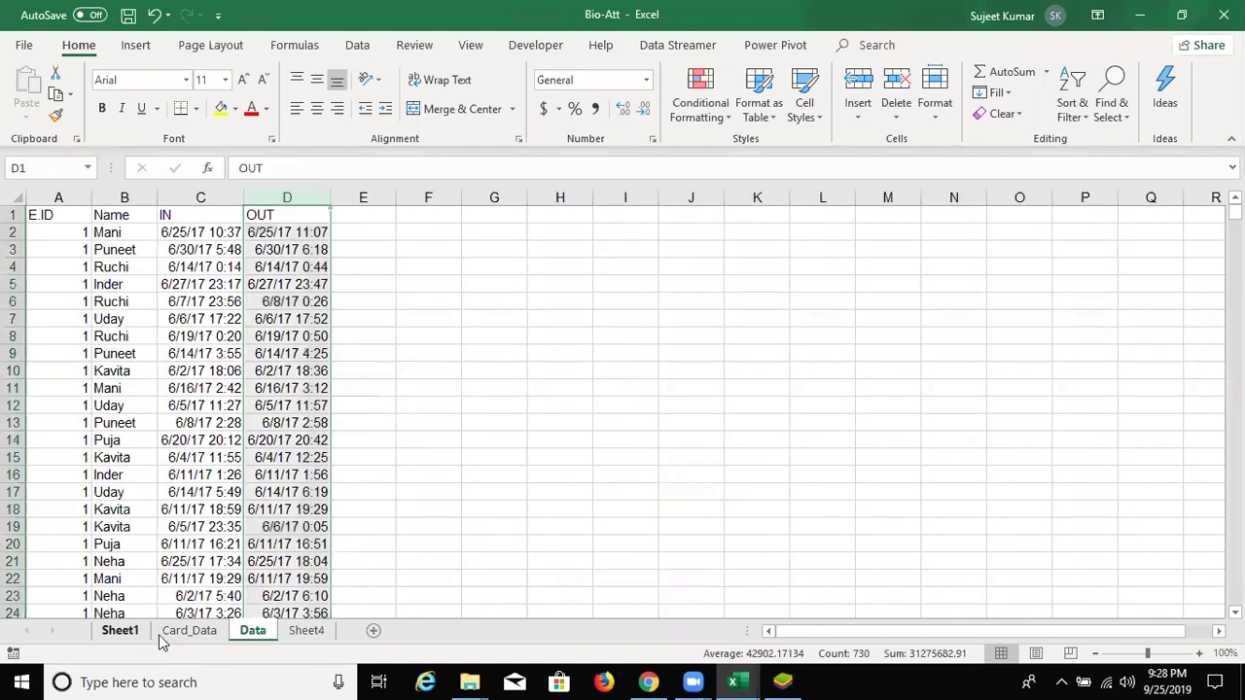
click(164, 634)
key(ctrl+Page_Up)
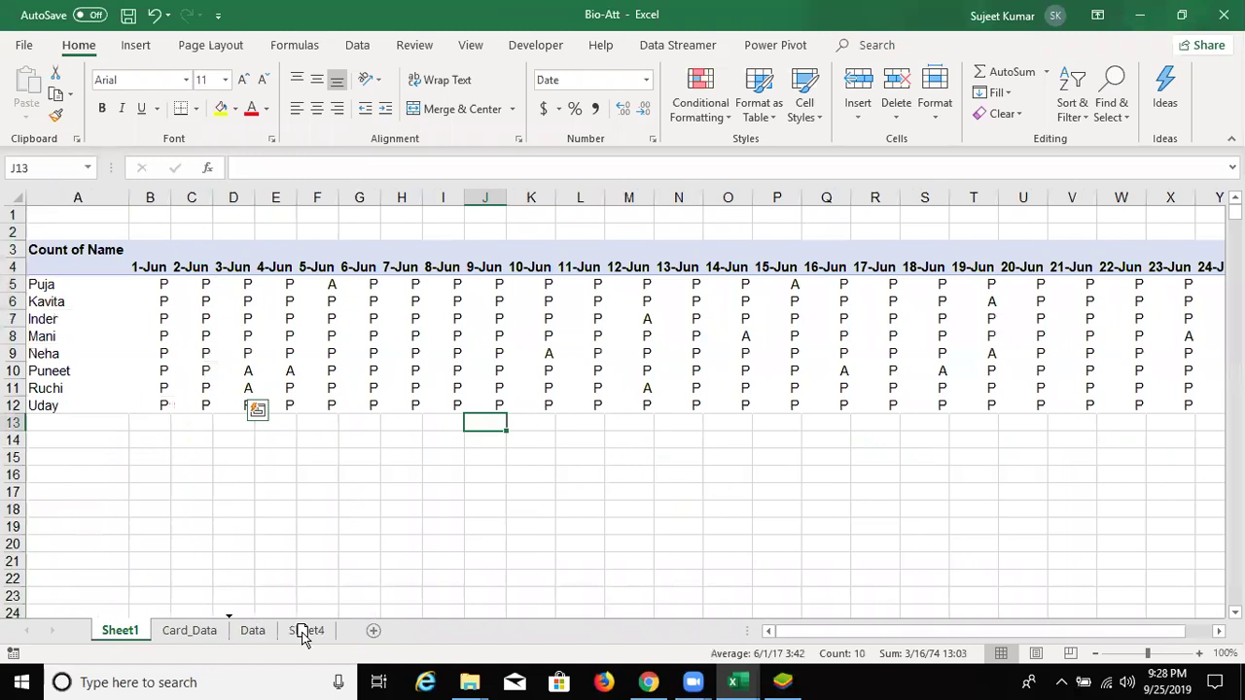
drag(301, 632, 136, 632)
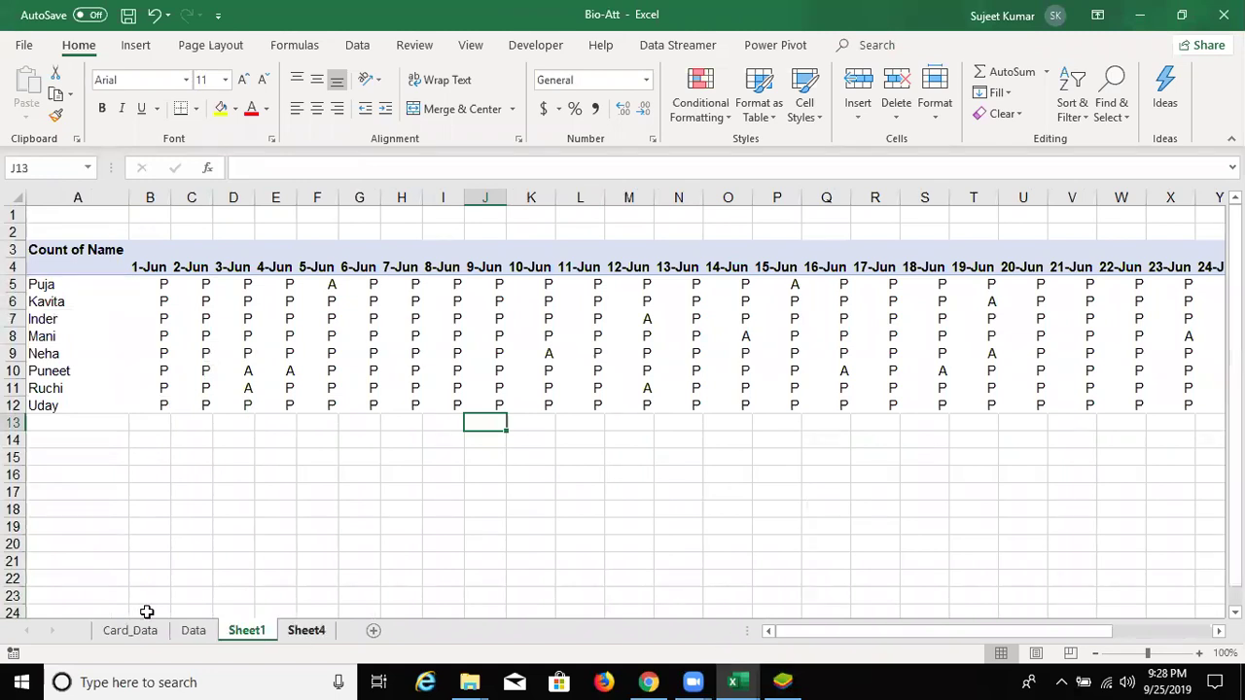
click(141, 629)
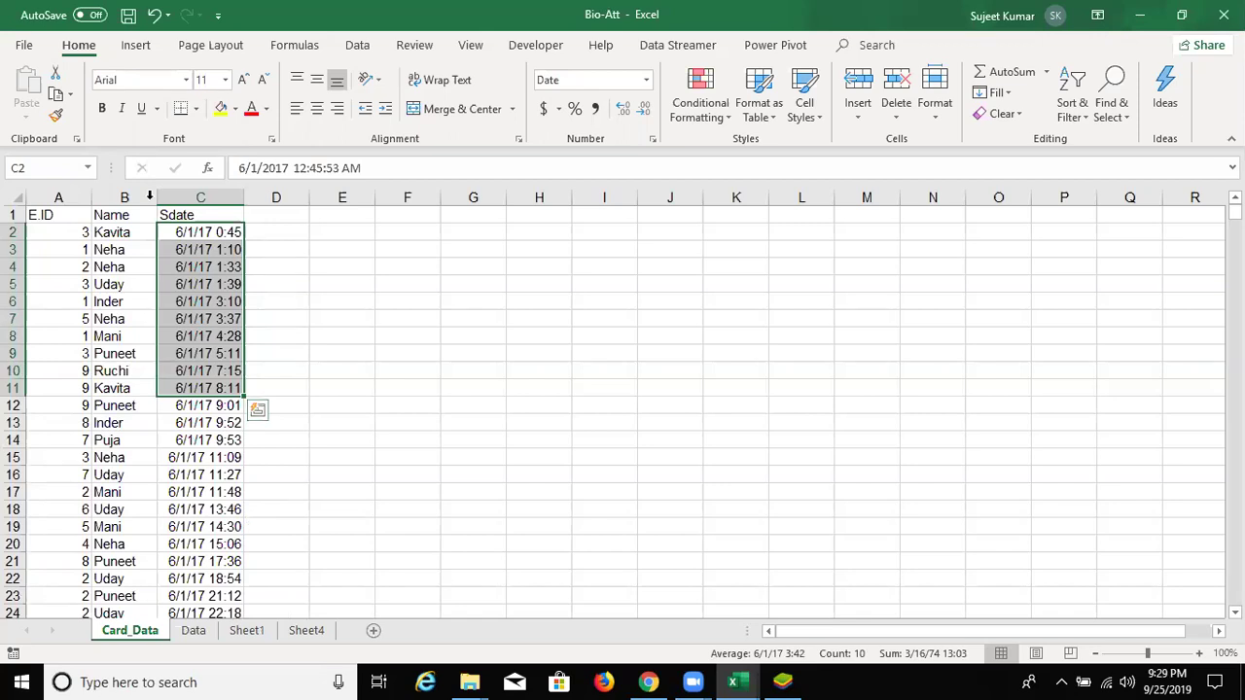
- Delete the E.ID column from Card_Data and save the workbook
click(58, 196)
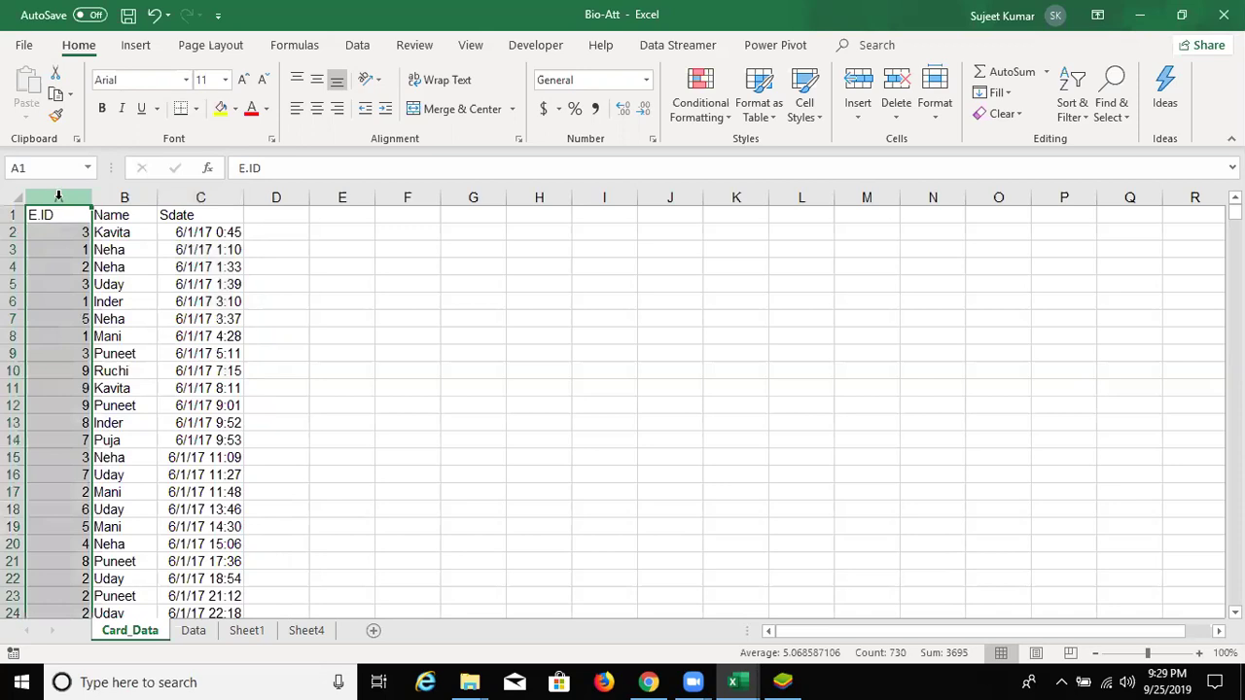
key(ctrl+minus)
key(ctrl+s)
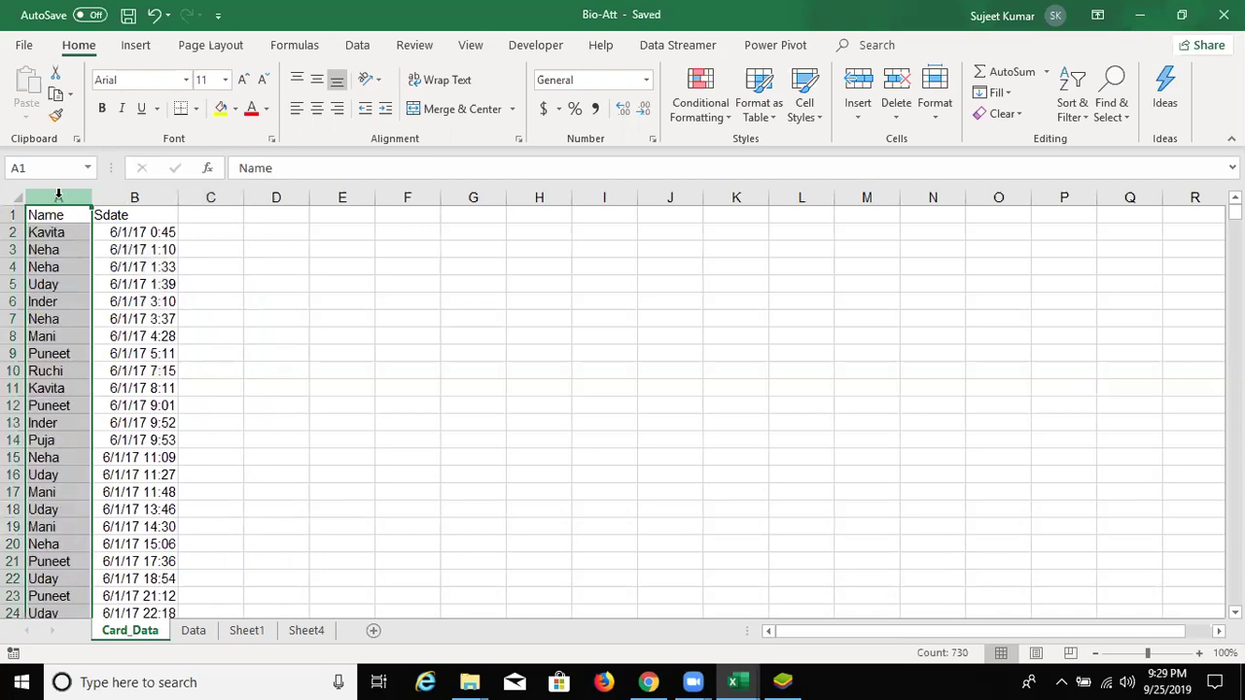
- Check the remaining Name and Sdate values in columns A and B
click(66, 249)
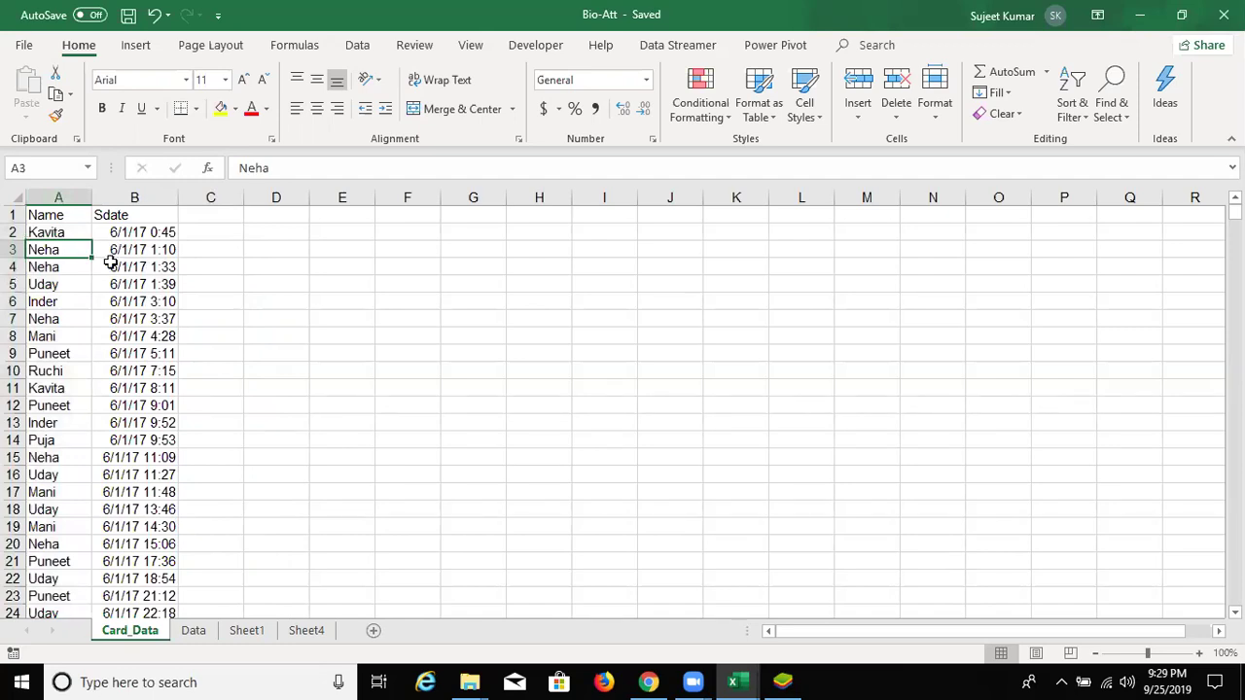
click(111, 266)
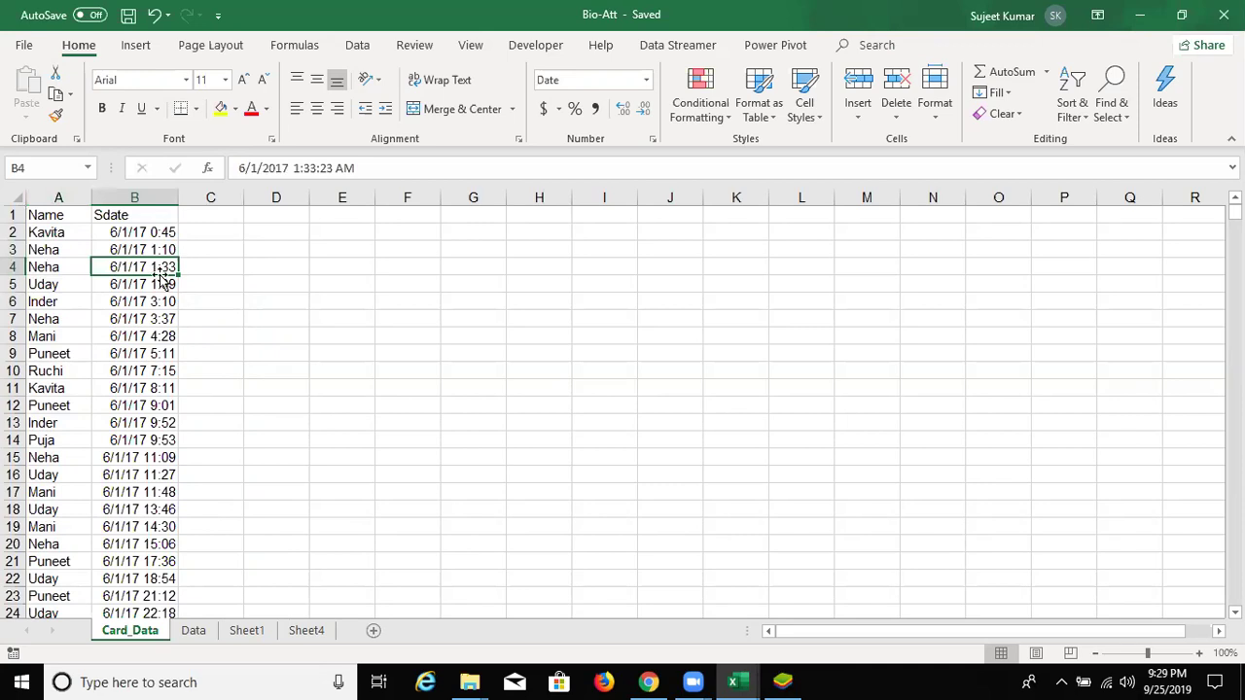
click(151, 285)
click(146, 337)
drag(146, 388, 146, 406)
scroll(210, 442, down, 3)
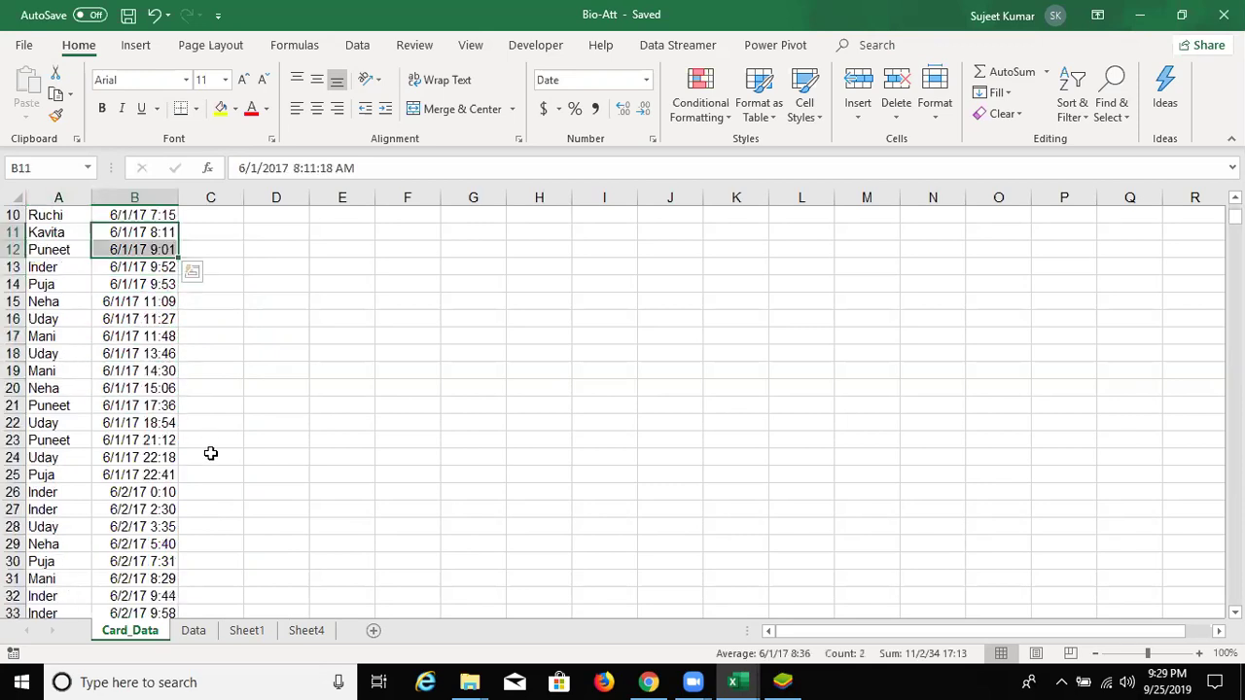
scroll(210, 447, down, 4)
scroll(210, 454, up, 2)
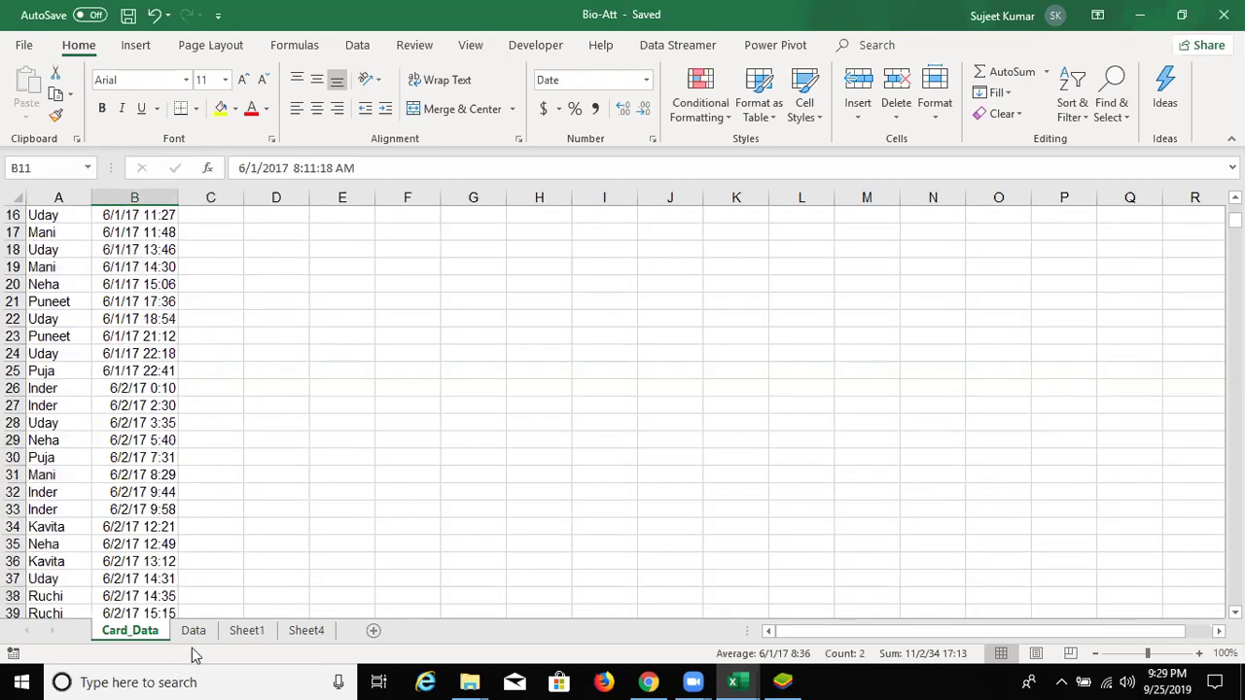
click(193, 630)
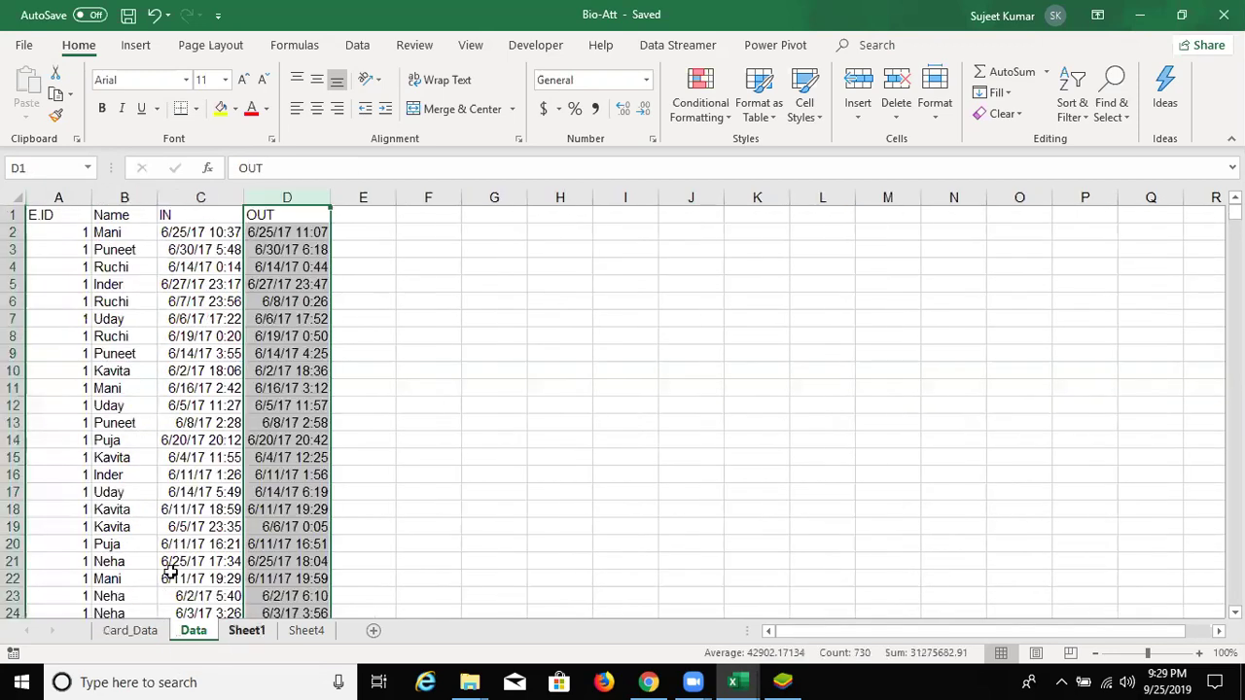
- Review the Sheet1 attendance pivot, checking Puja's 1-Jun mark
click(246, 631)
drag(110, 316, 263, 399)
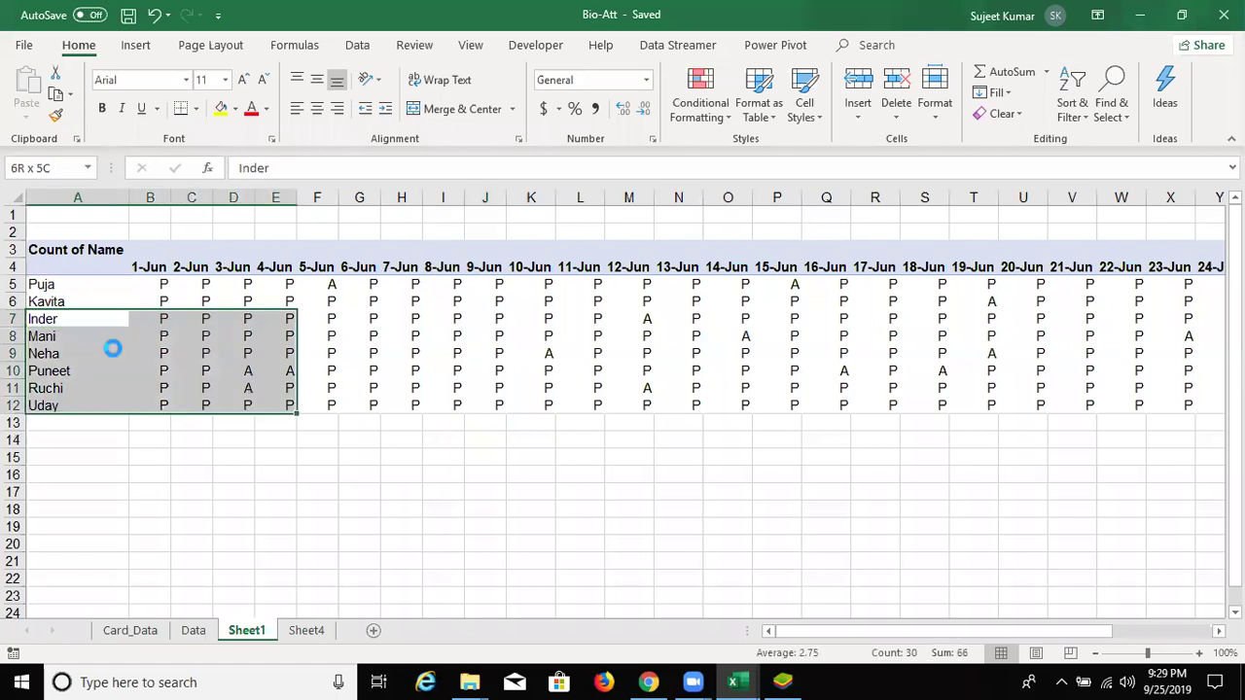
click(59, 285)
click(146, 284)
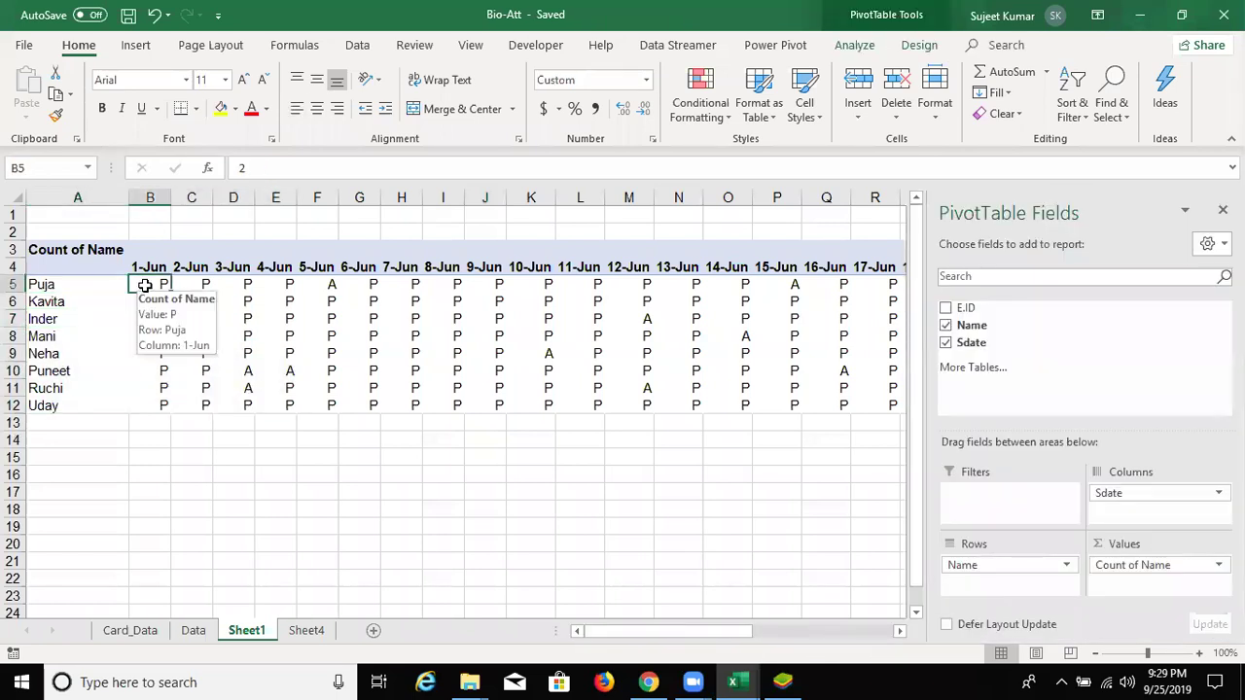
- Look over Card_Data and Data, then check Puneet's 3-Jun and 4-Jun absences on Sheet1
click(136, 631)
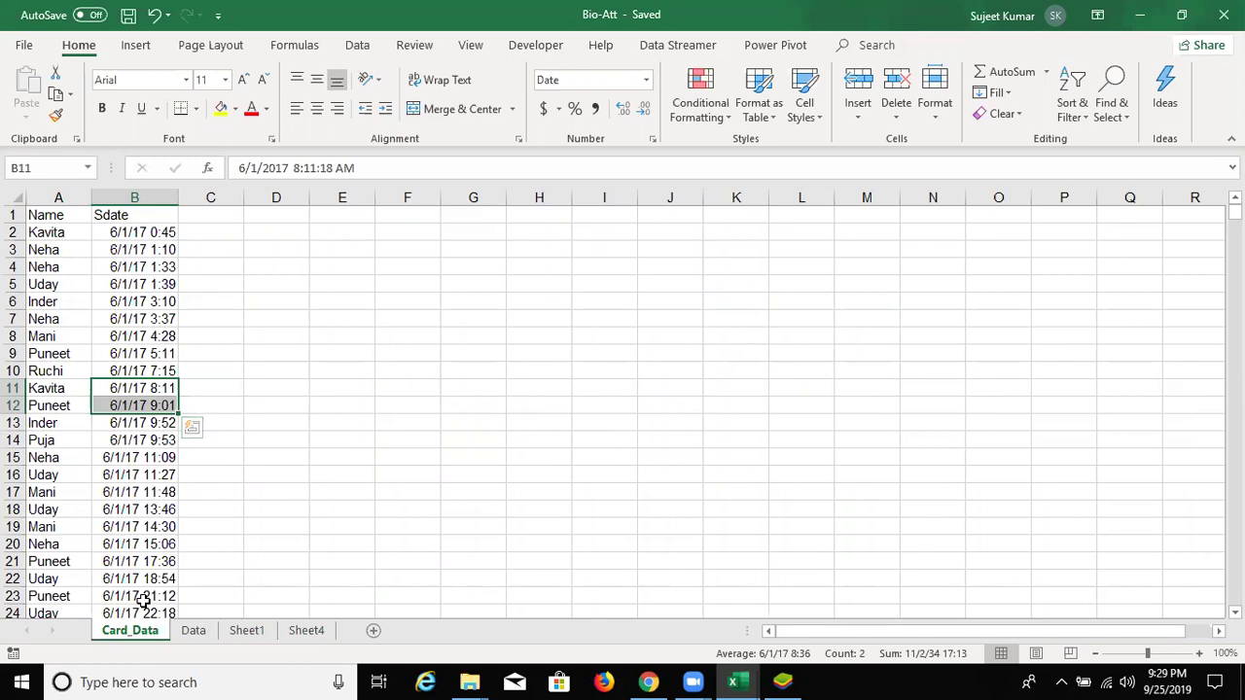
click(199, 633)
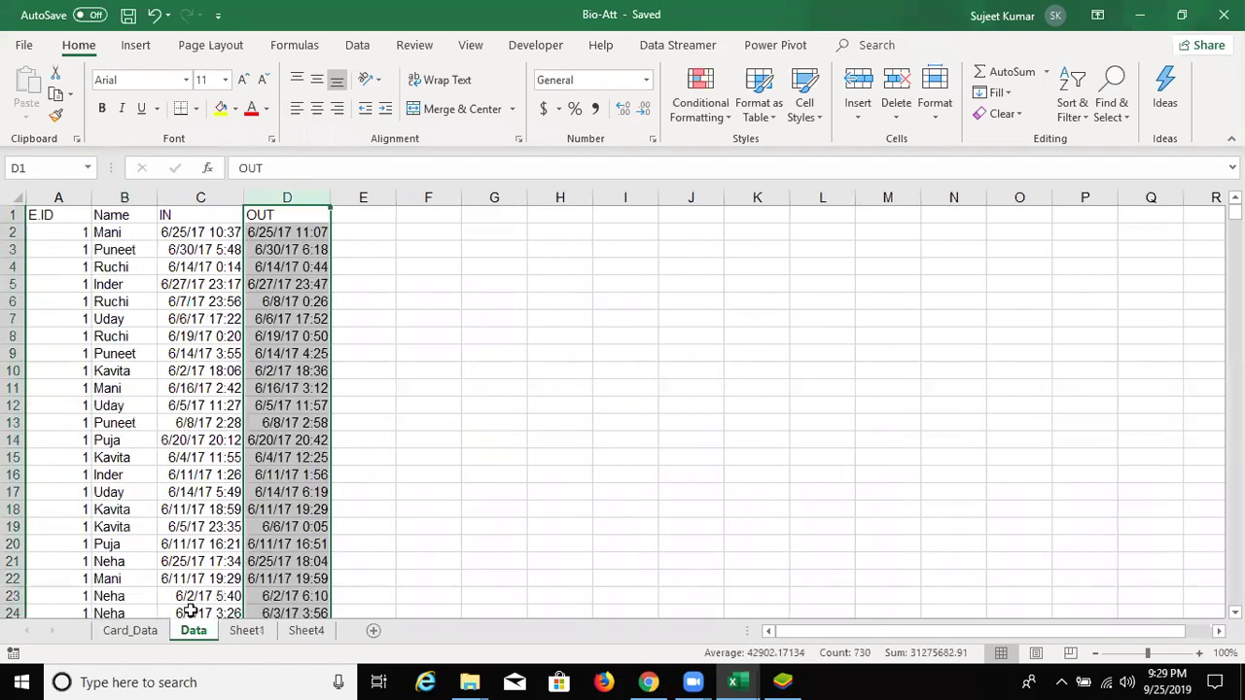
click(243, 632)
click(258, 370)
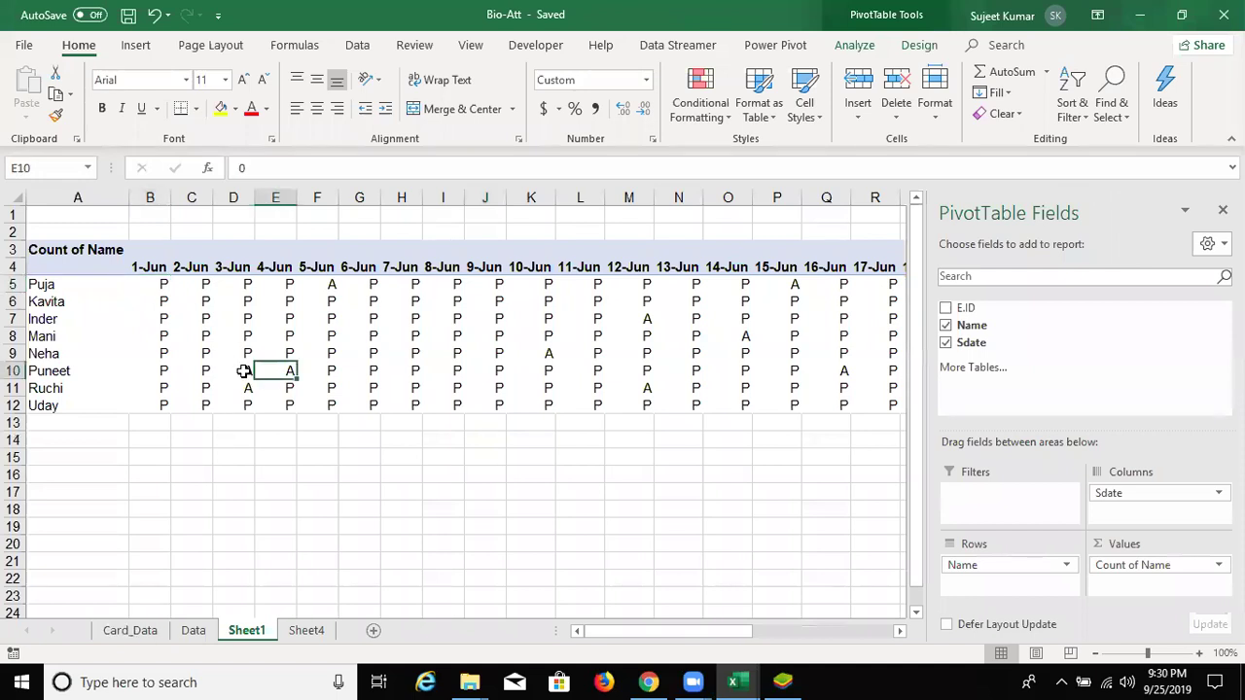
click(245, 371)
drag(286, 373, 243, 370)
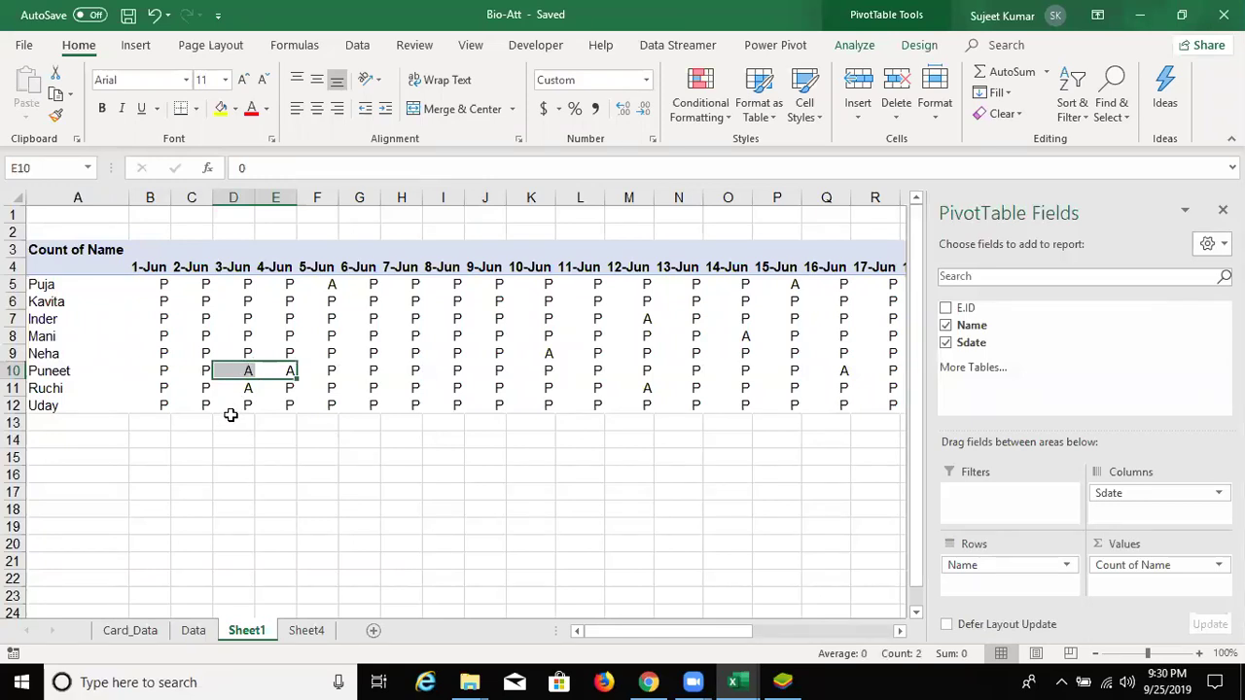
click(392, 471)
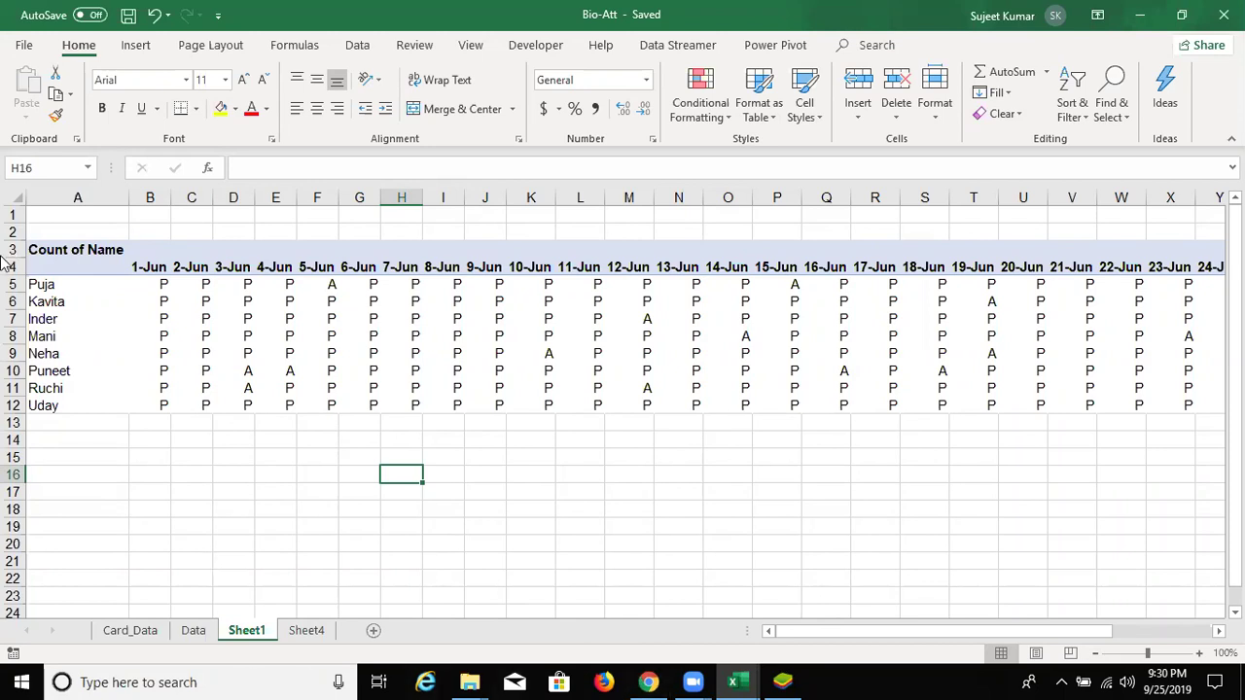
- Delete the Data sheet's E.ID column and check the first Name, IN and OUT values
click(194, 632)
click(78, 197)
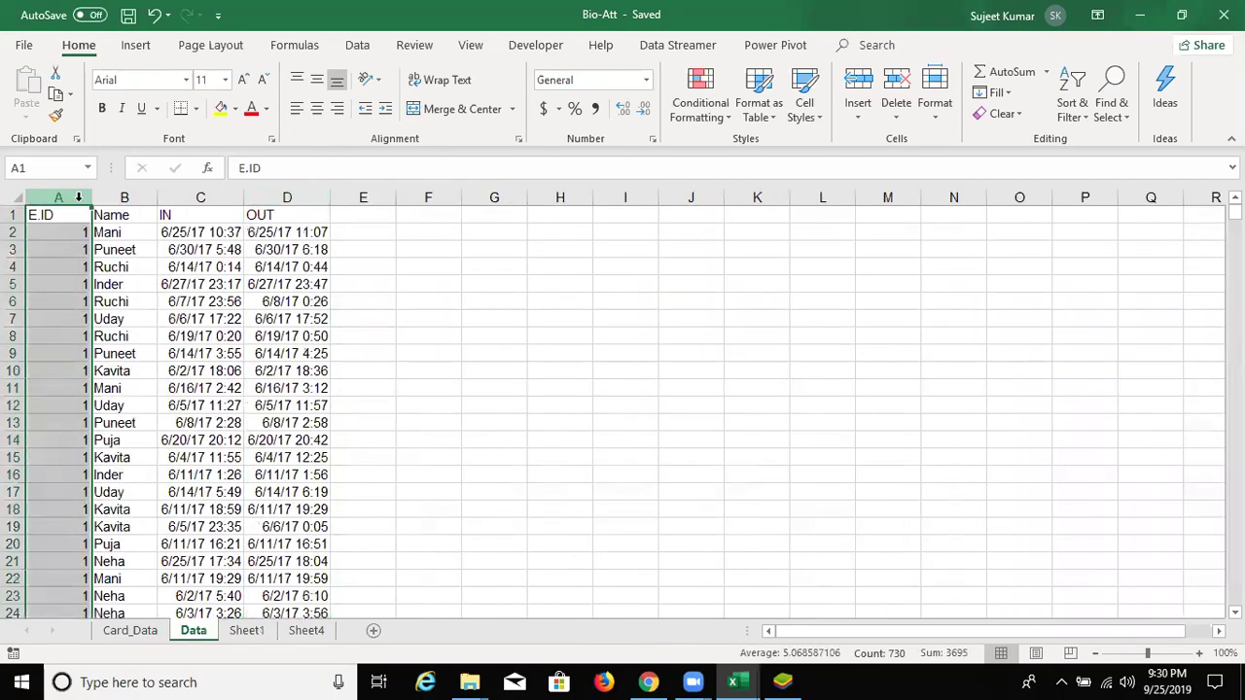
right_click(66, 199)
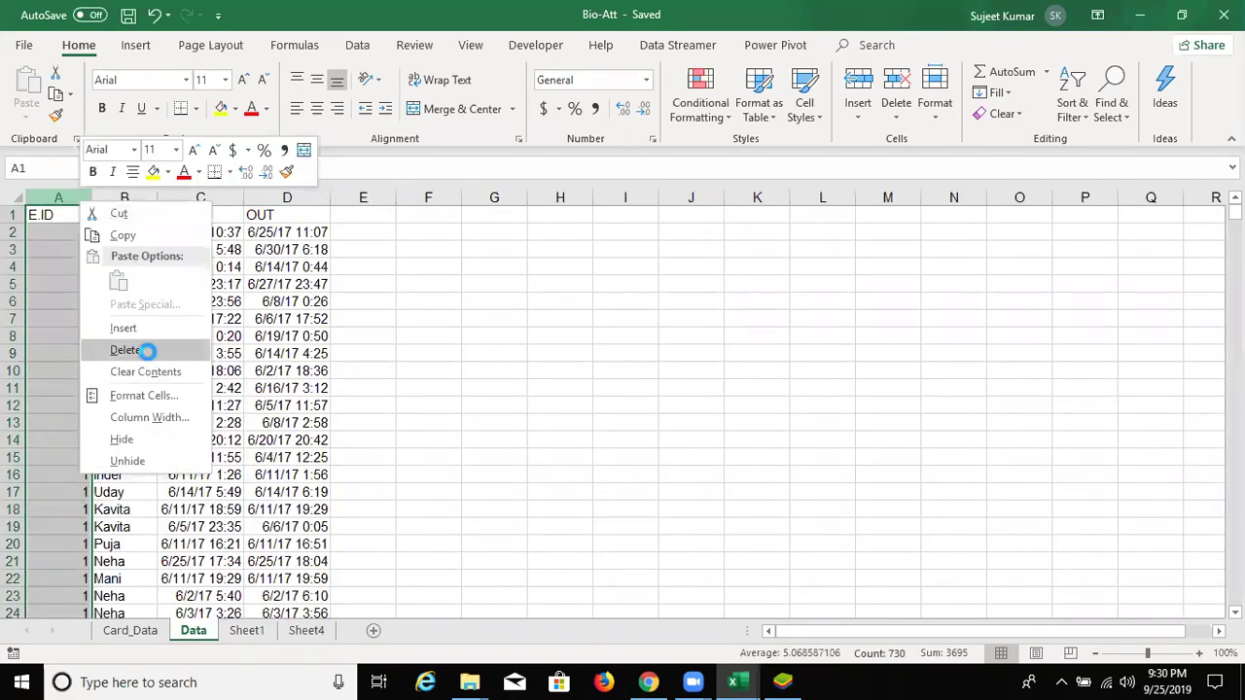
click(146, 350)
click(55, 234)
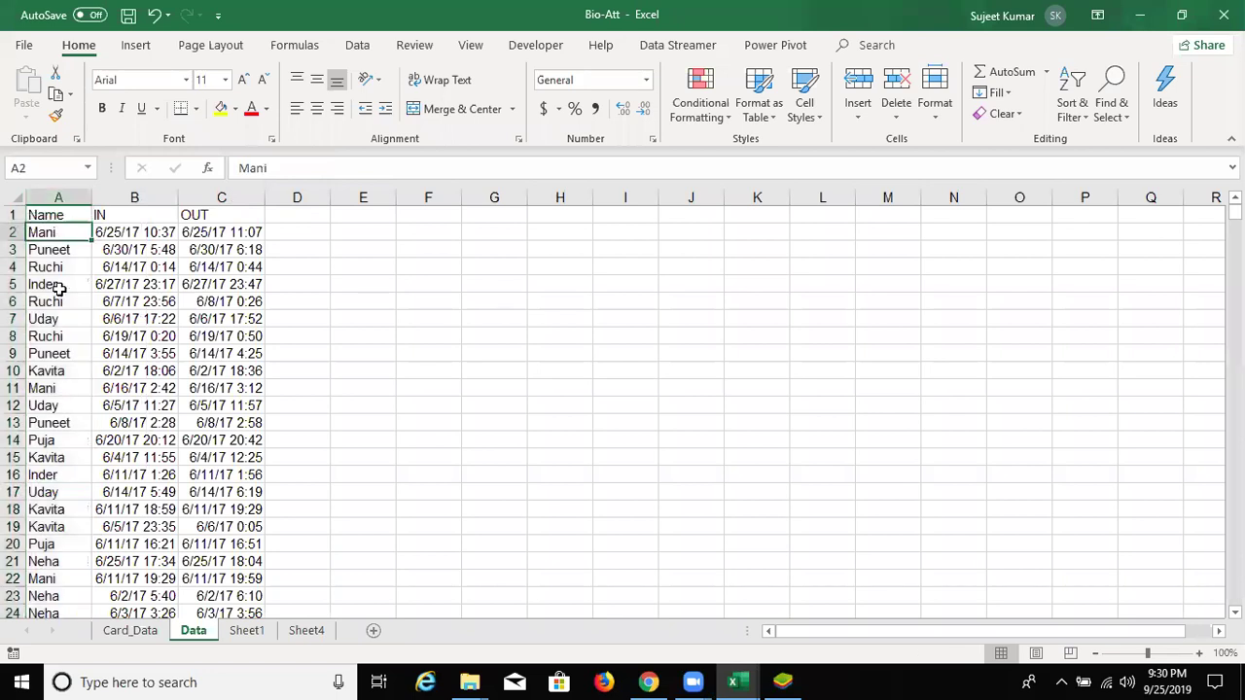
click(105, 236)
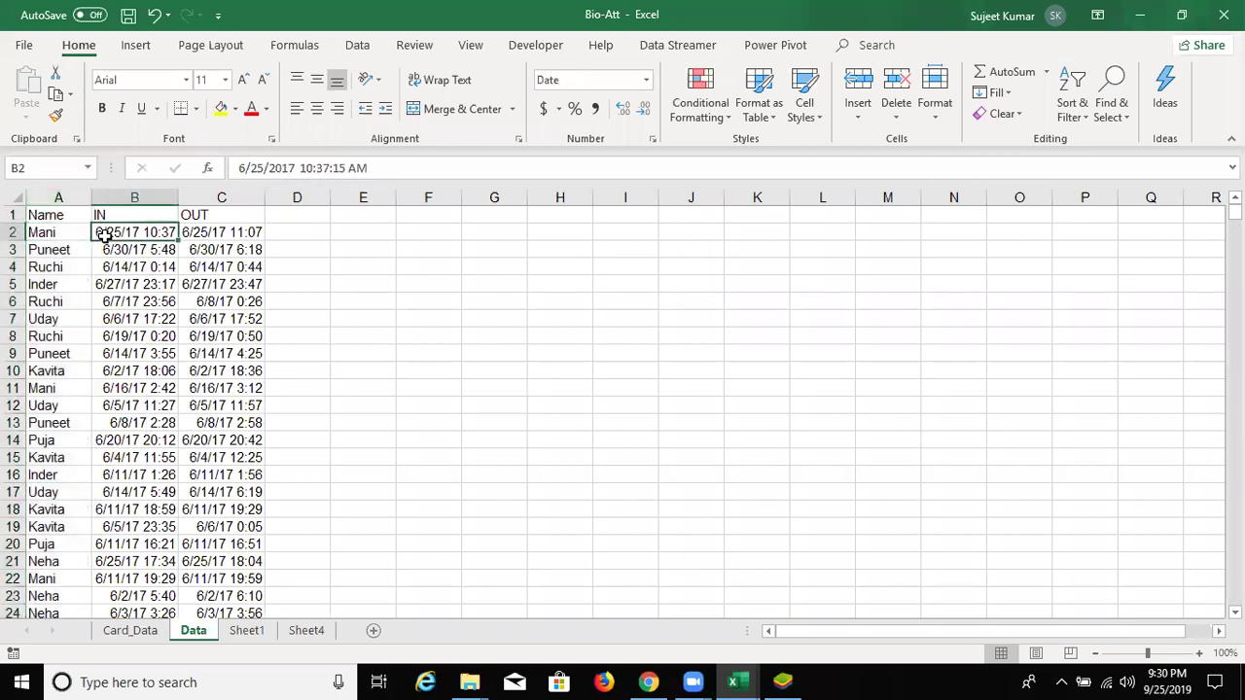
click(234, 238)
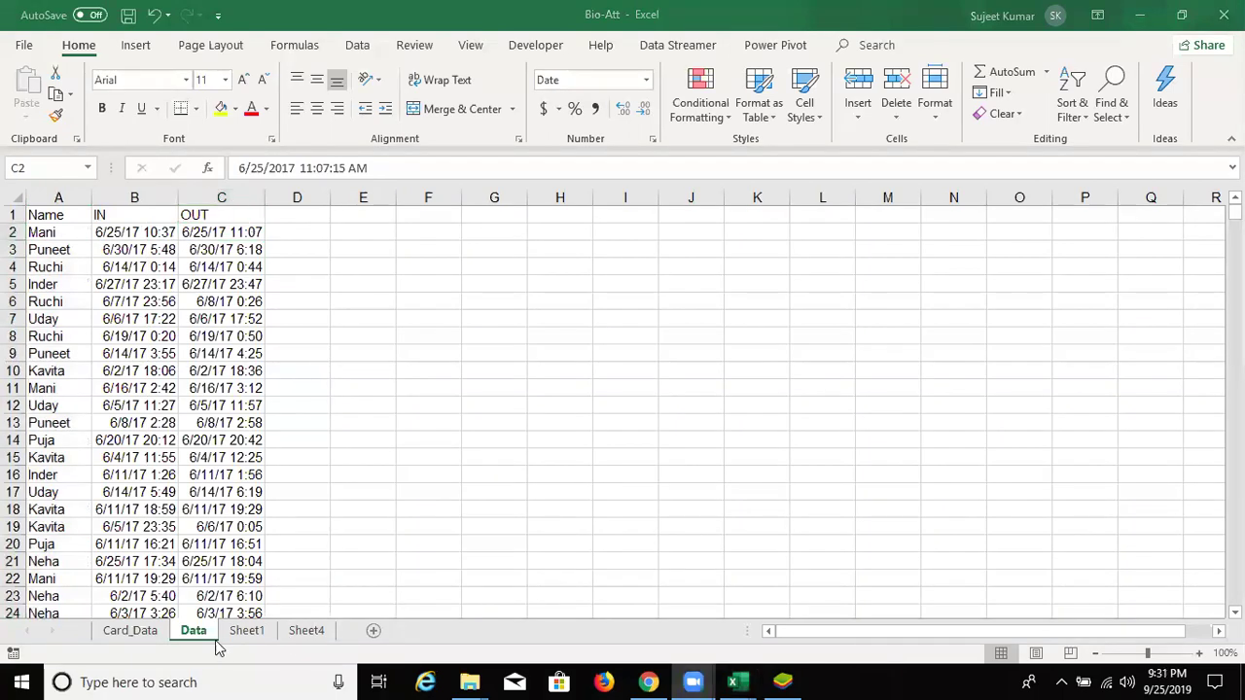
- Inspect Sheet4's IN/Out pivot, checking Puja's 1-Jun IN and Out times
click(324, 632)
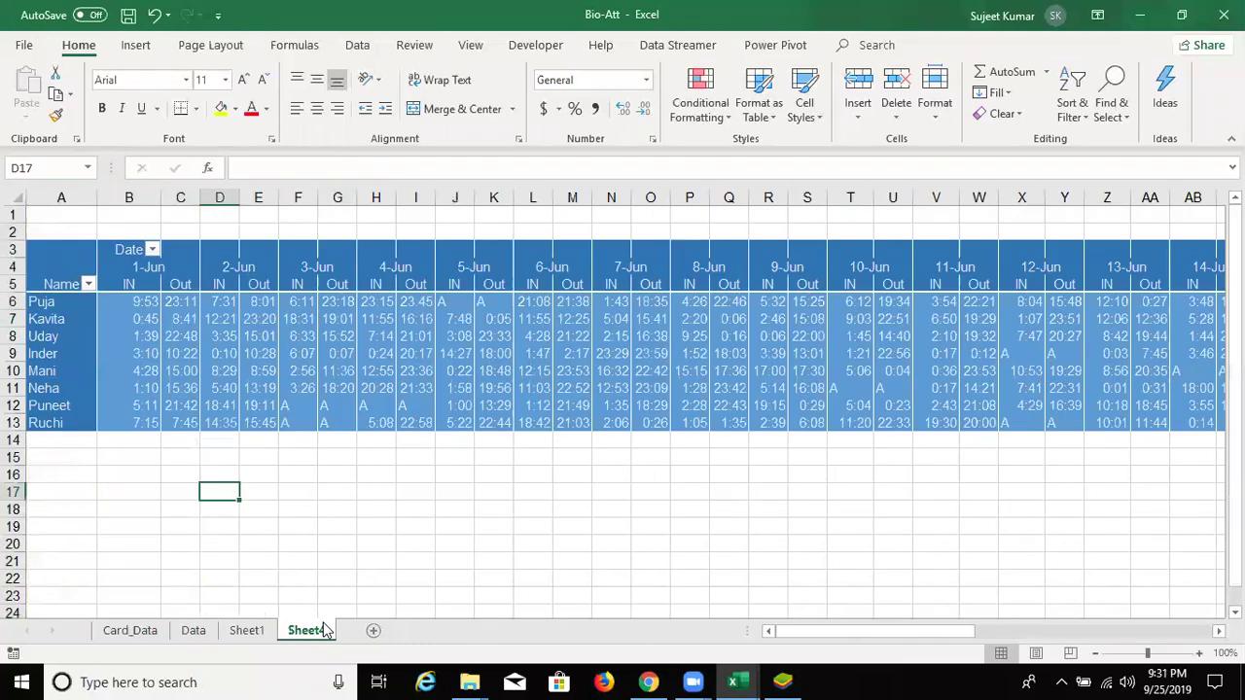
click(73, 302)
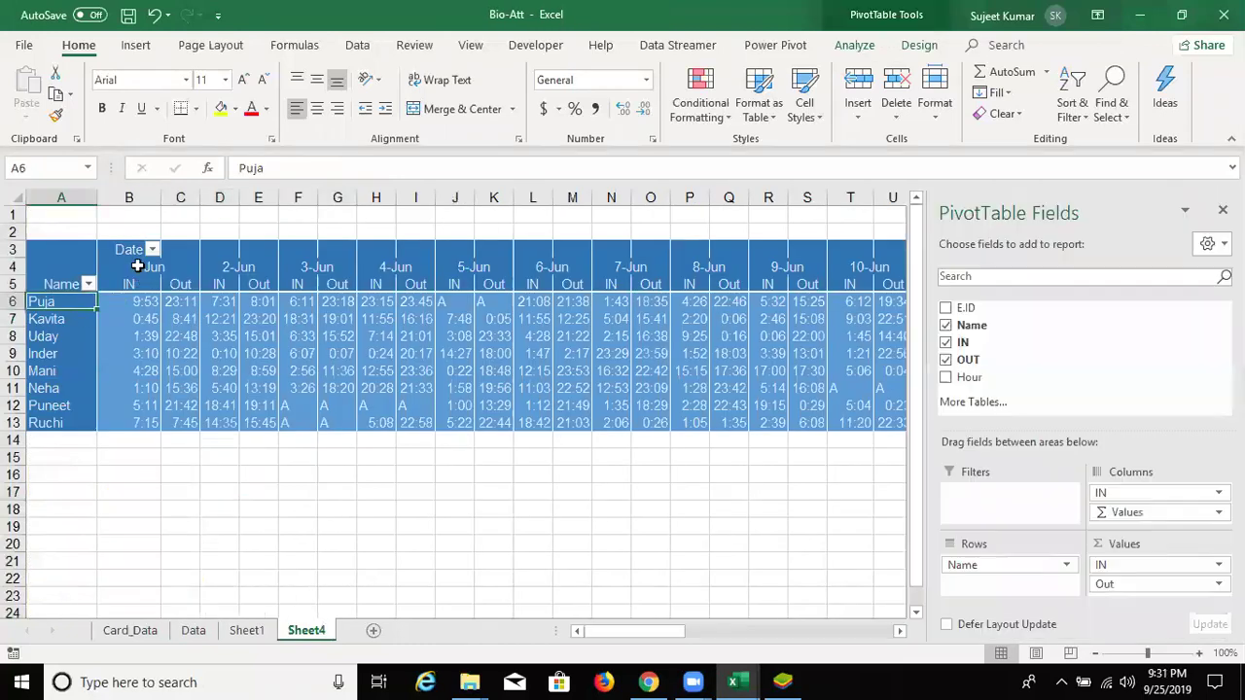
click(140, 273)
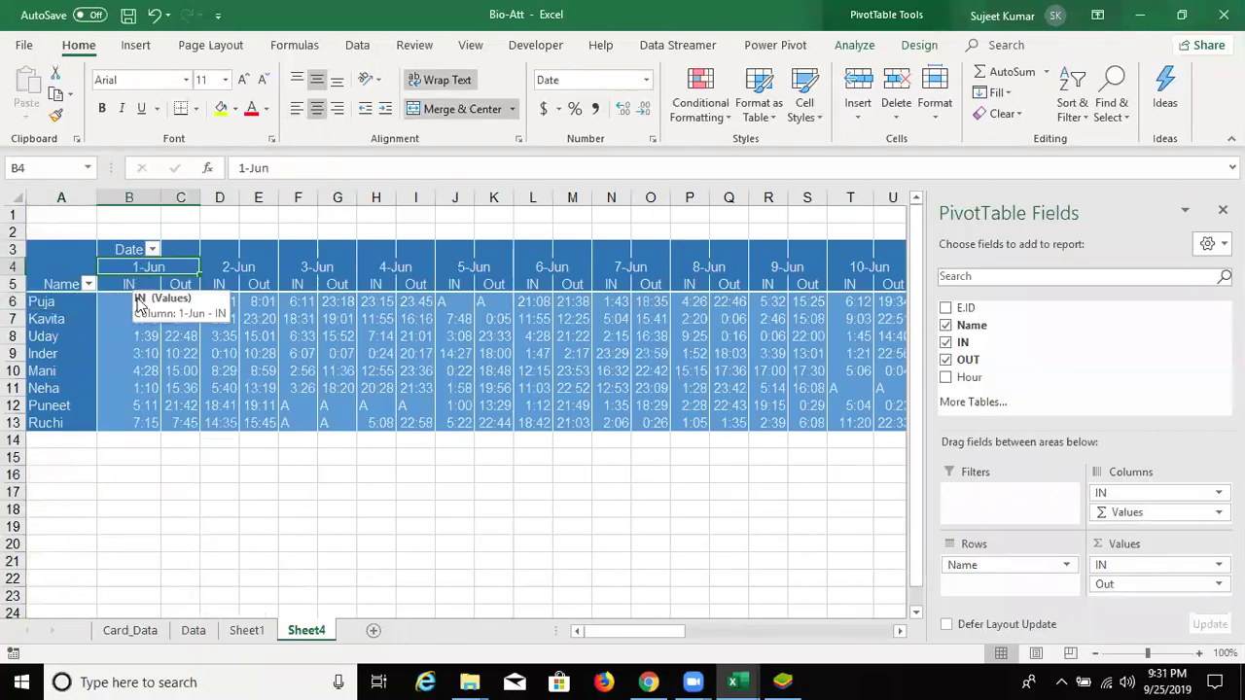
click(121, 308)
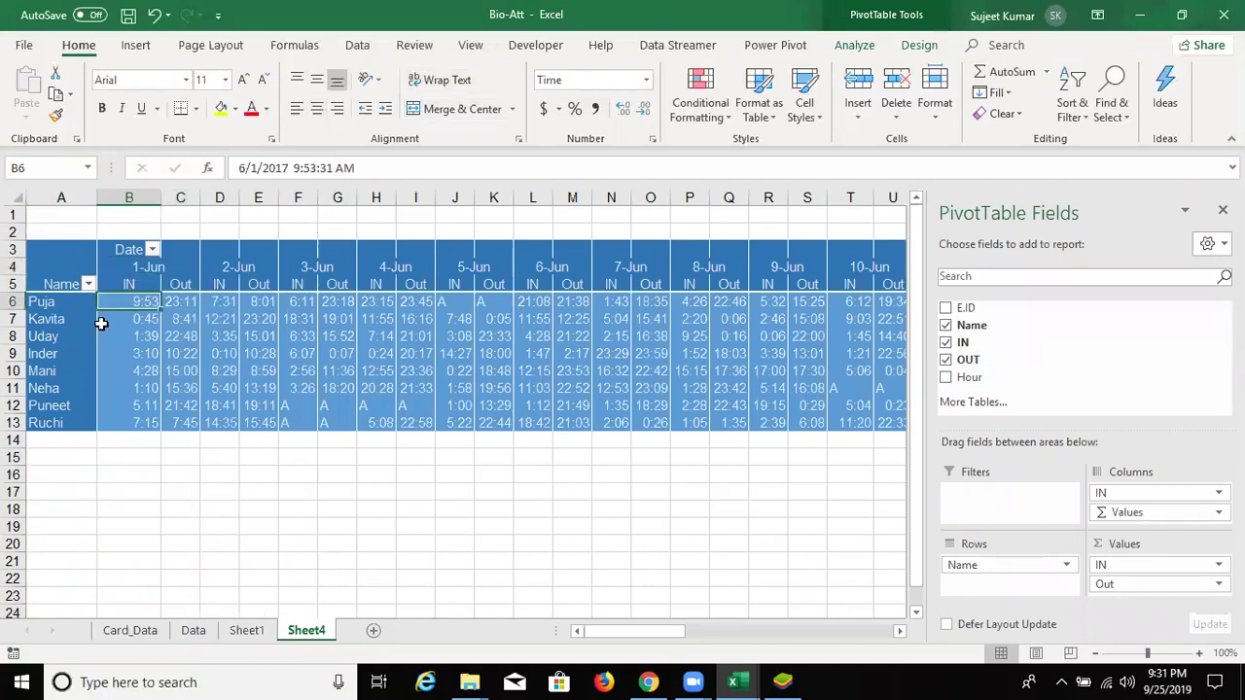
click(181, 303)
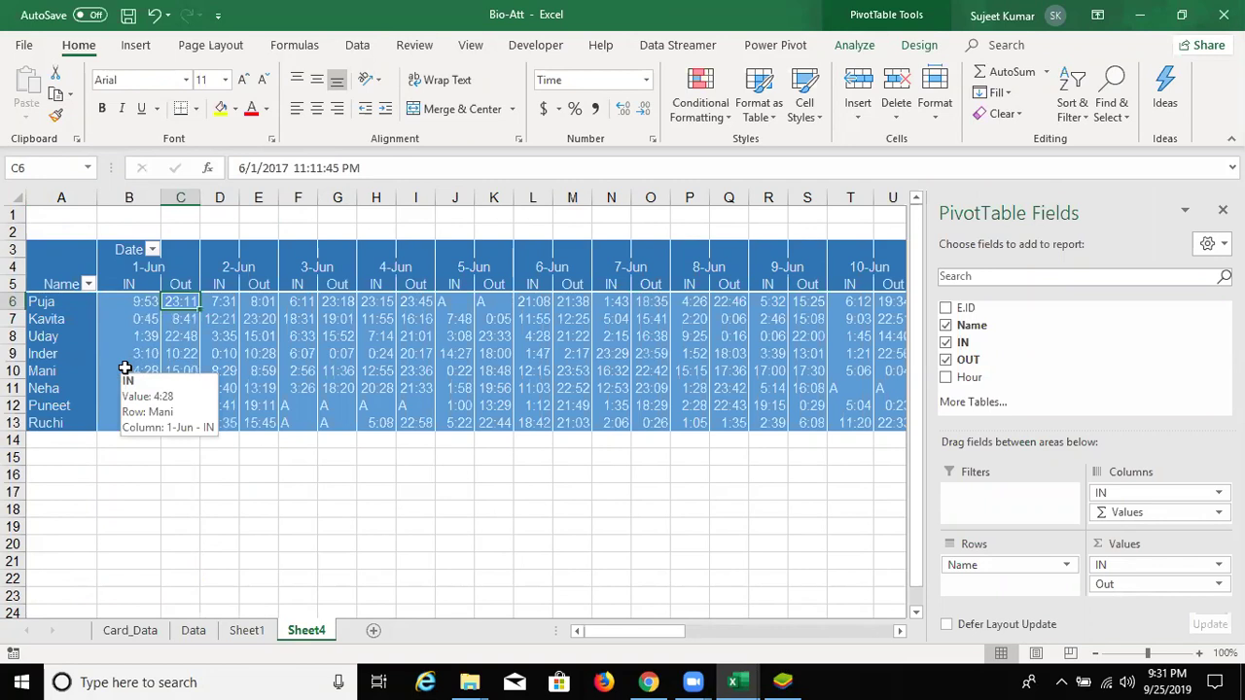
- Delete Sheet1 and Sheet4 together and save the Bio-Att workbook
click(267, 642)
ctrl+click(292, 632)
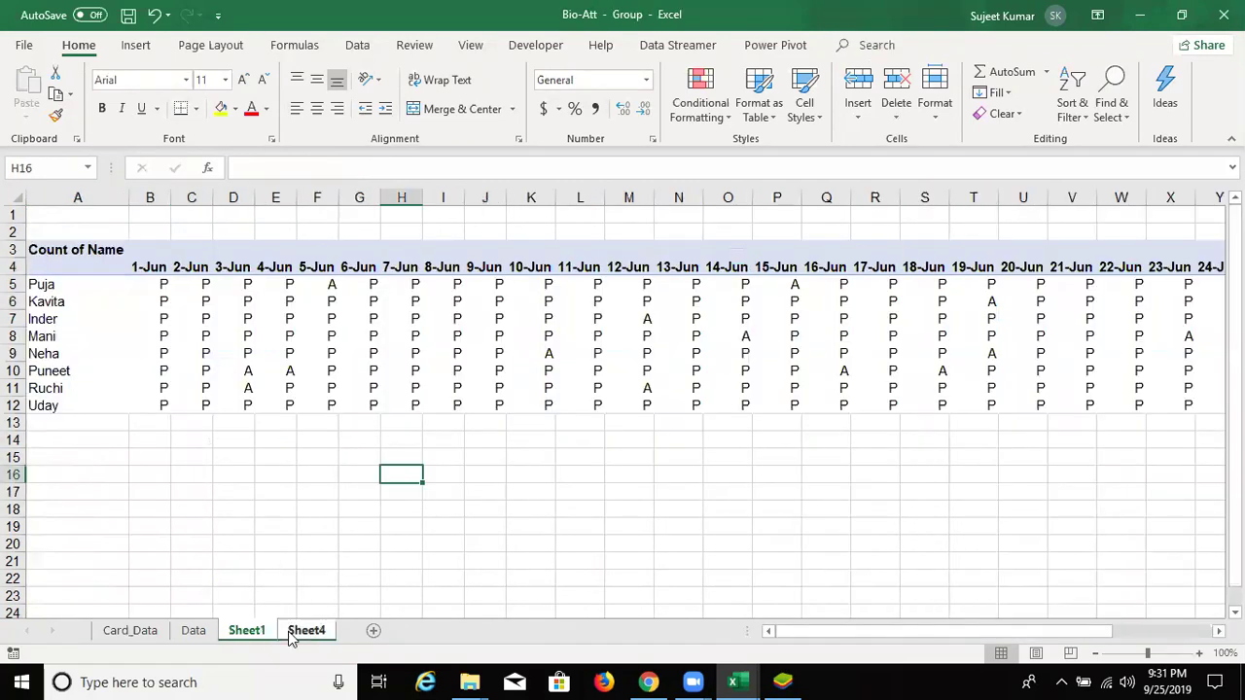
right_click(292, 632)
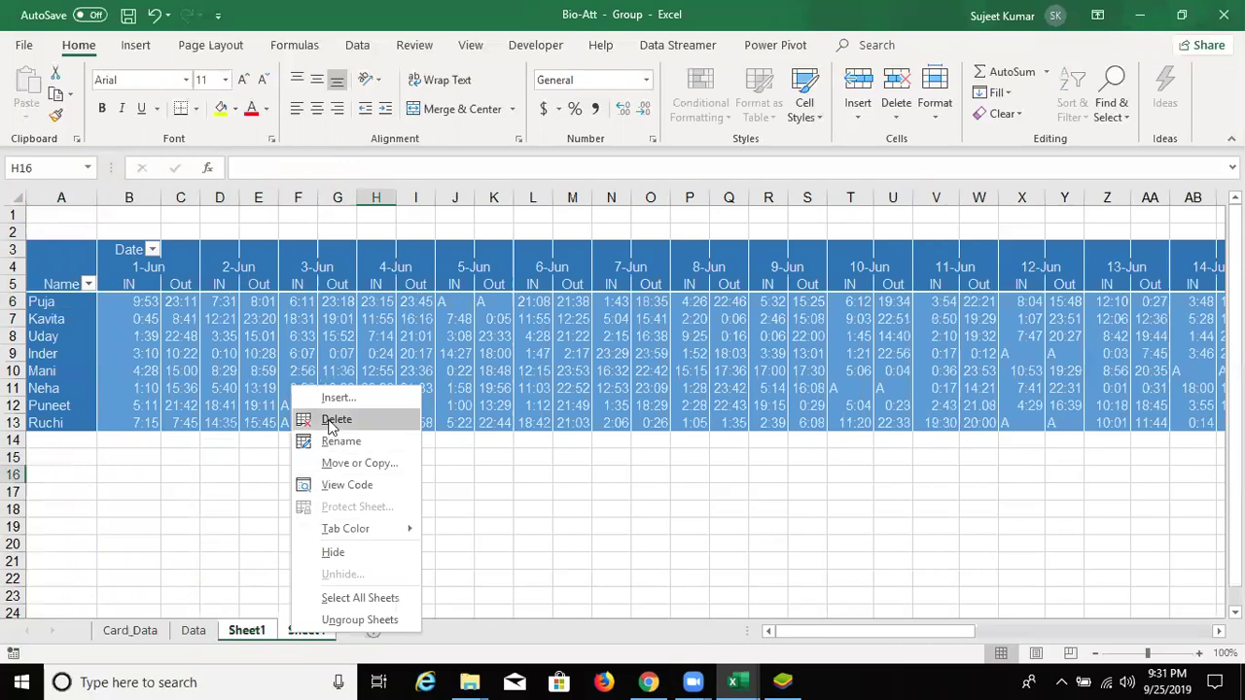
click(337, 419)
click(591, 392)
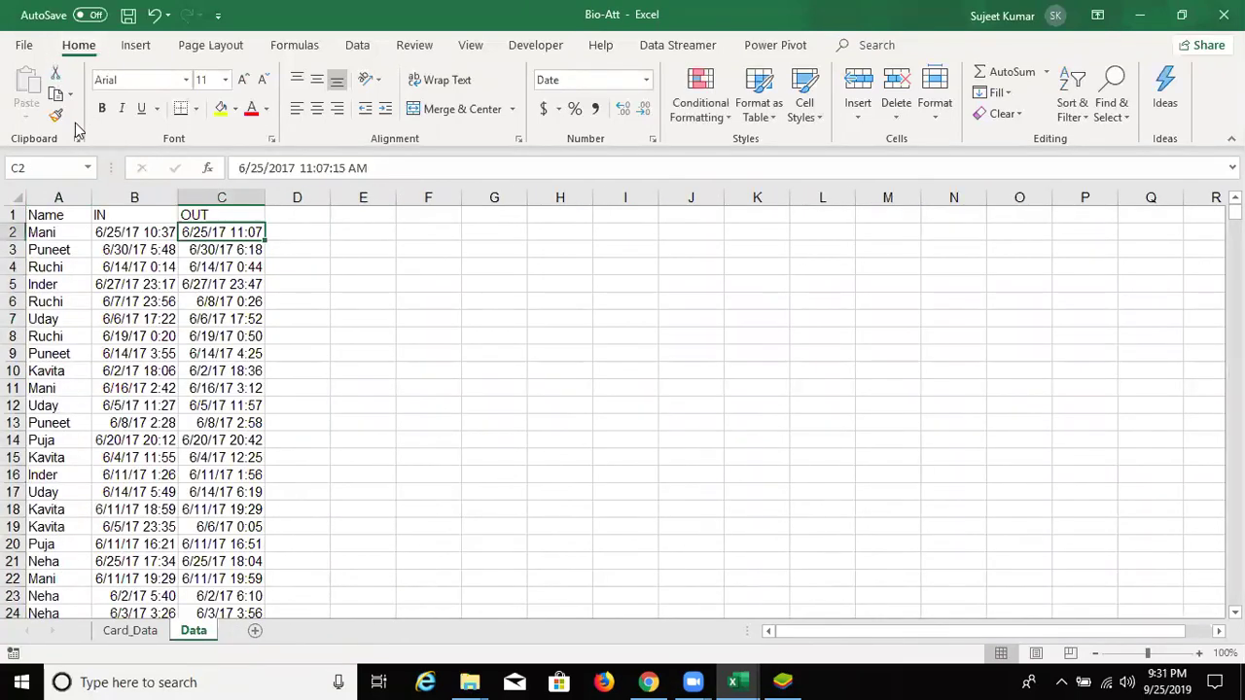
key(ctrl+s)
- Start a new Gmail message and browse the attachment dialog to the Downloads folder
click(647, 682)
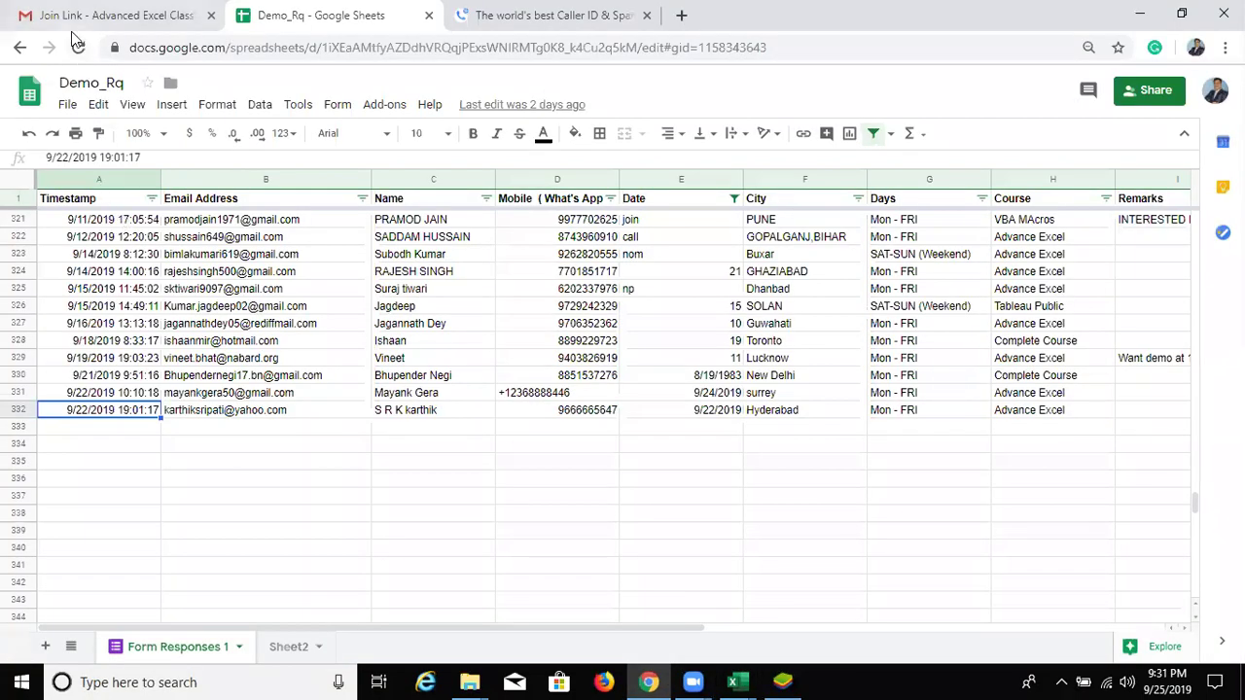
click(71, 23)
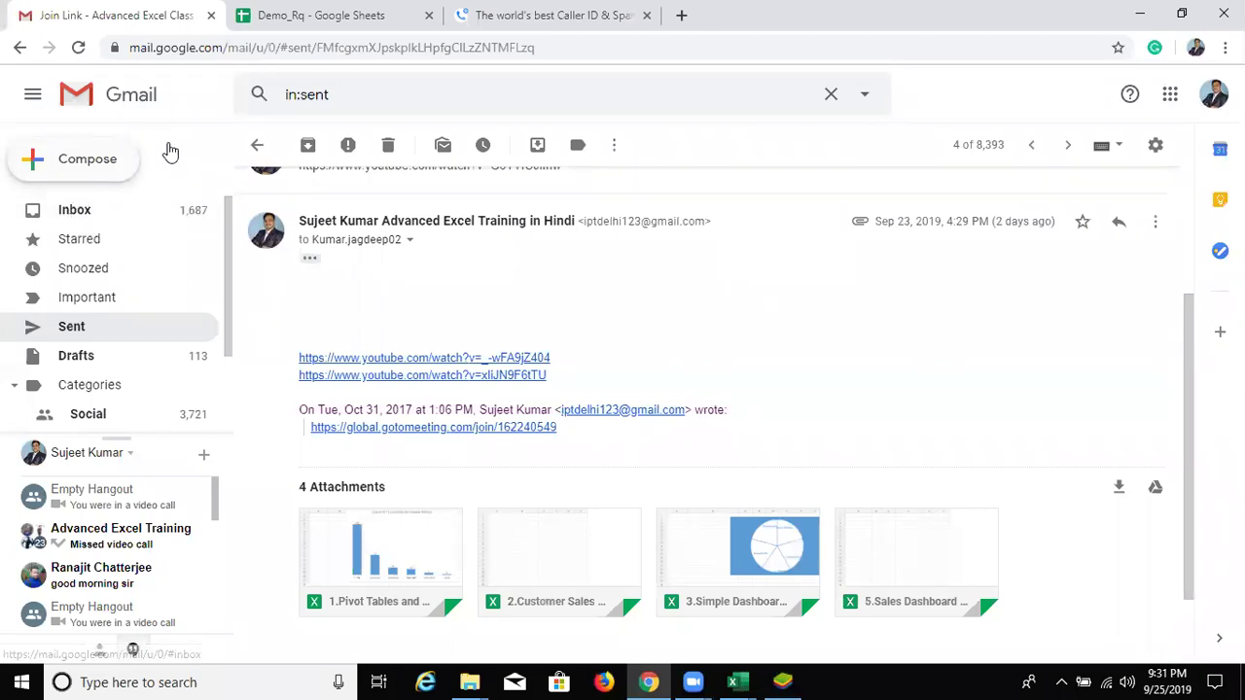
double_click(83, 173)
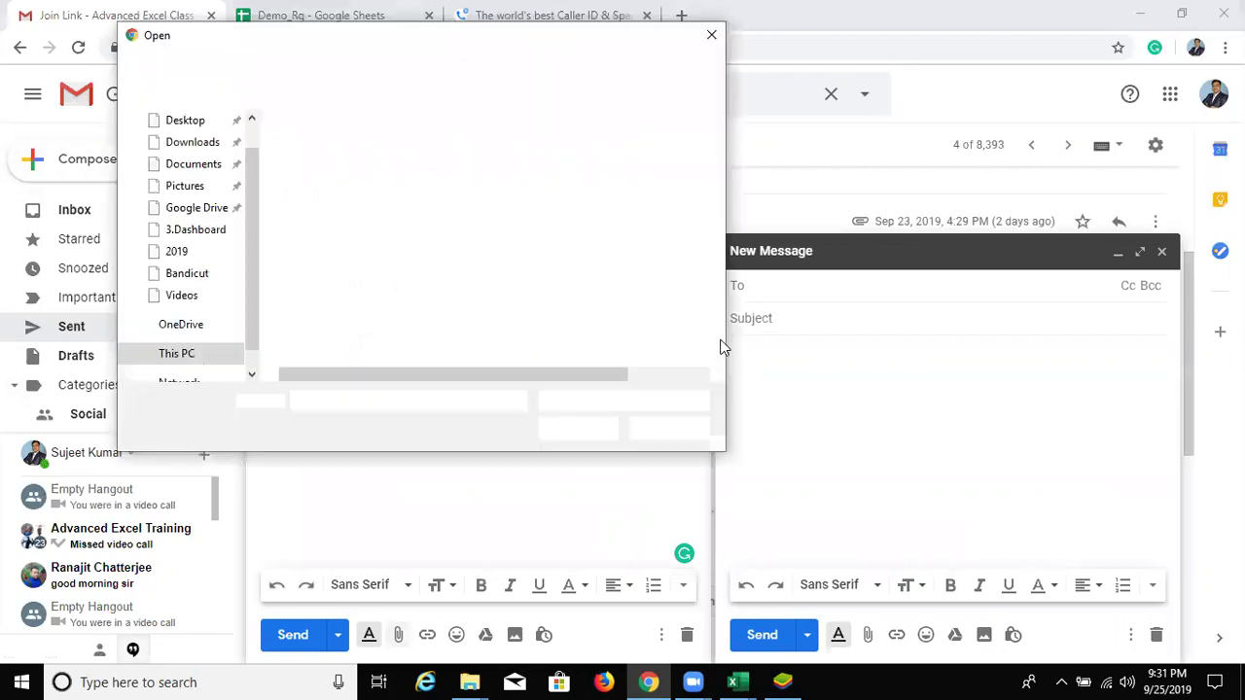
click(194, 144)
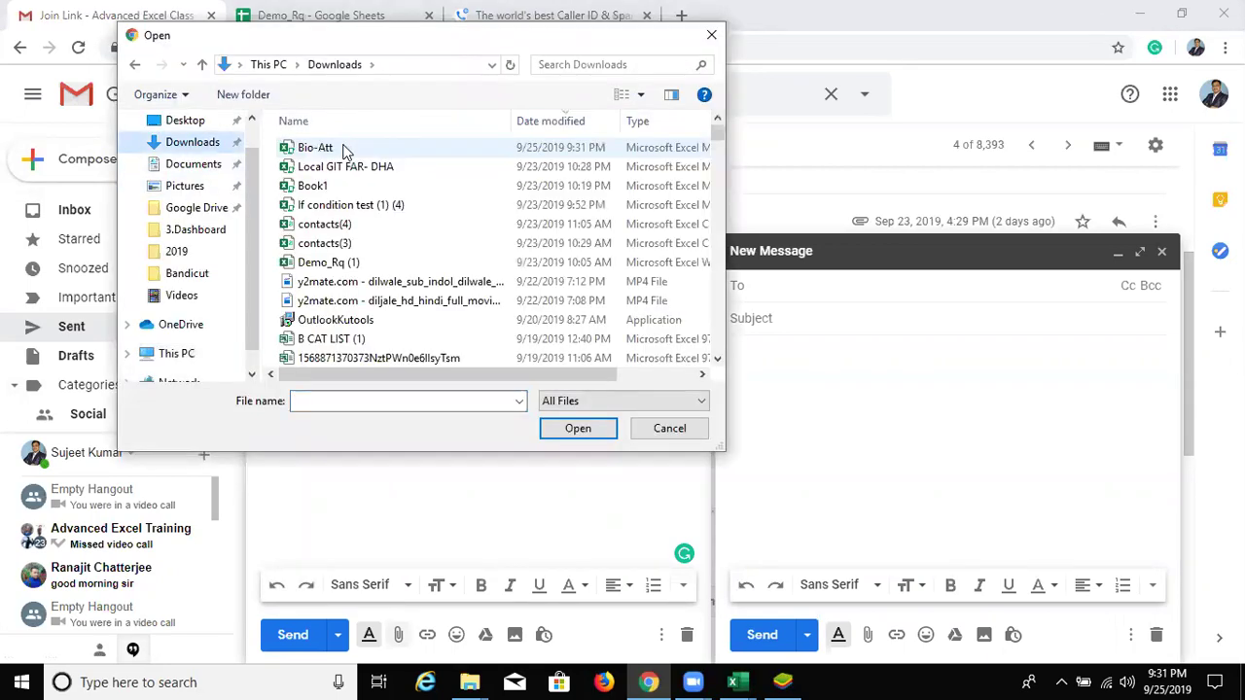